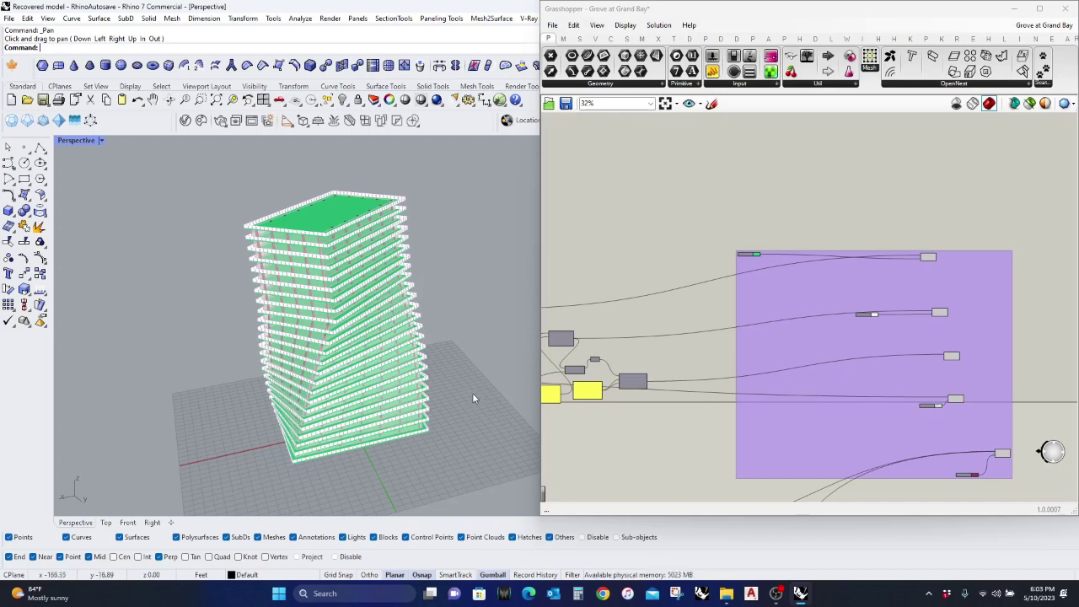
Step: Examine the finished twisting tower model from several angles and up close
scroll(451, 393, "up", 3)
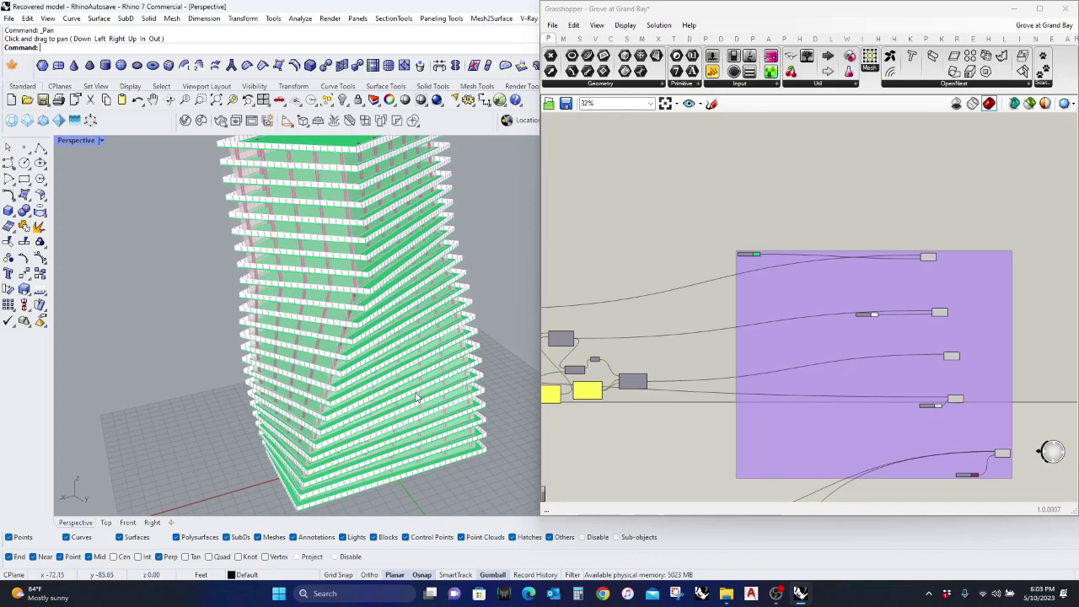
scroll(417, 396, "down", 3)
right_click_drag(416, 395, 427, 363)
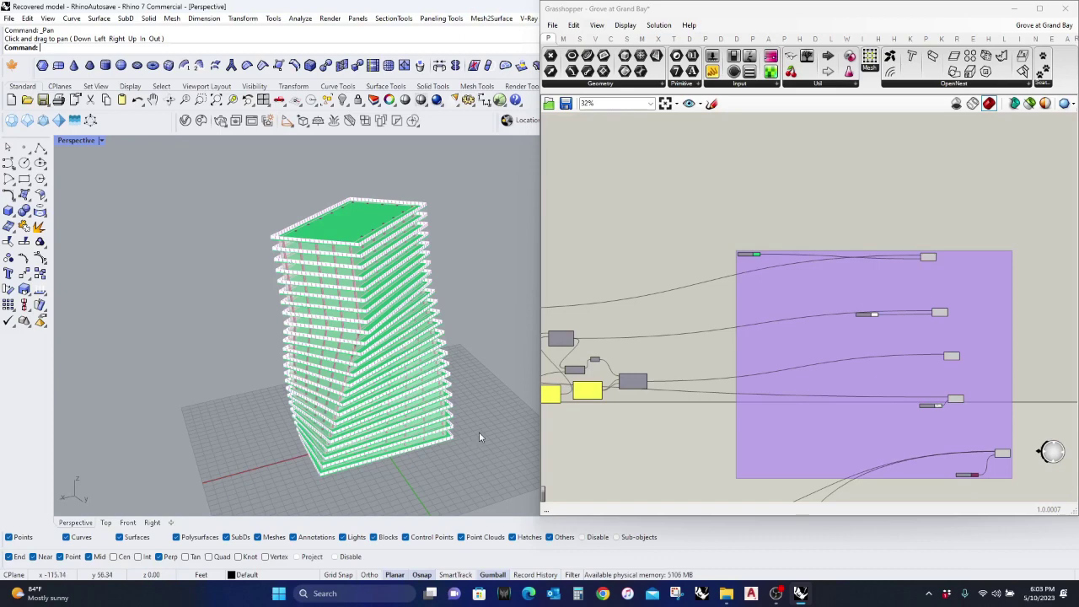
right_click_drag(353, 369, 375, 368)
scroll(413, 339, "up", 7)
scroll(414, 340, "down", 7)
right_click_drag(409, 337, 397, 345)
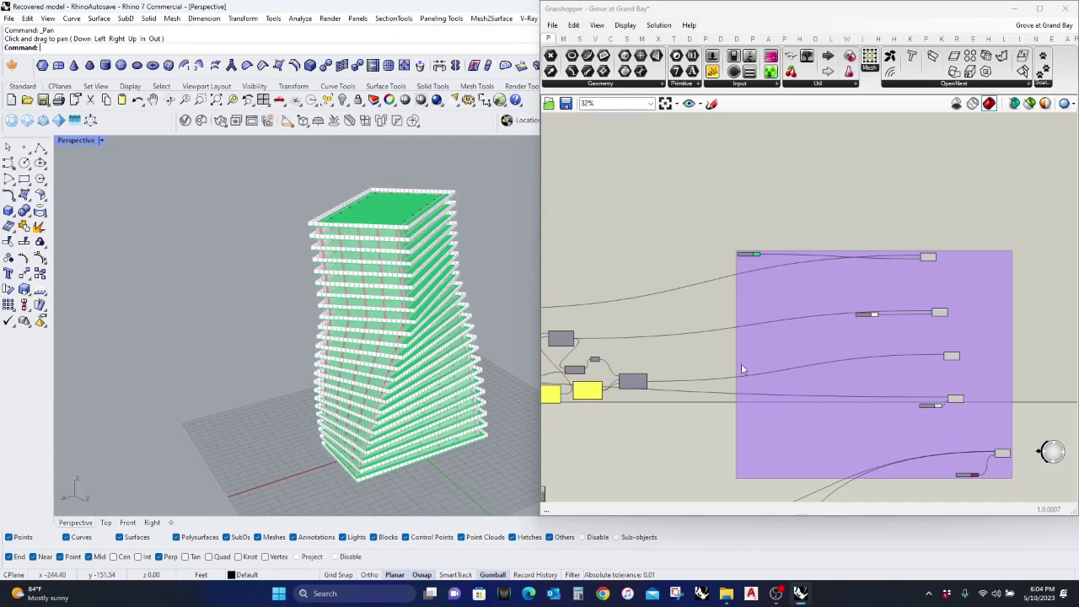
Step: Disable the preview of the three middle components in the purple group and inspect the tower's bare slabs and columns
left_click_drag(1036, 428, 706, 310)
middle_click(922, 313)
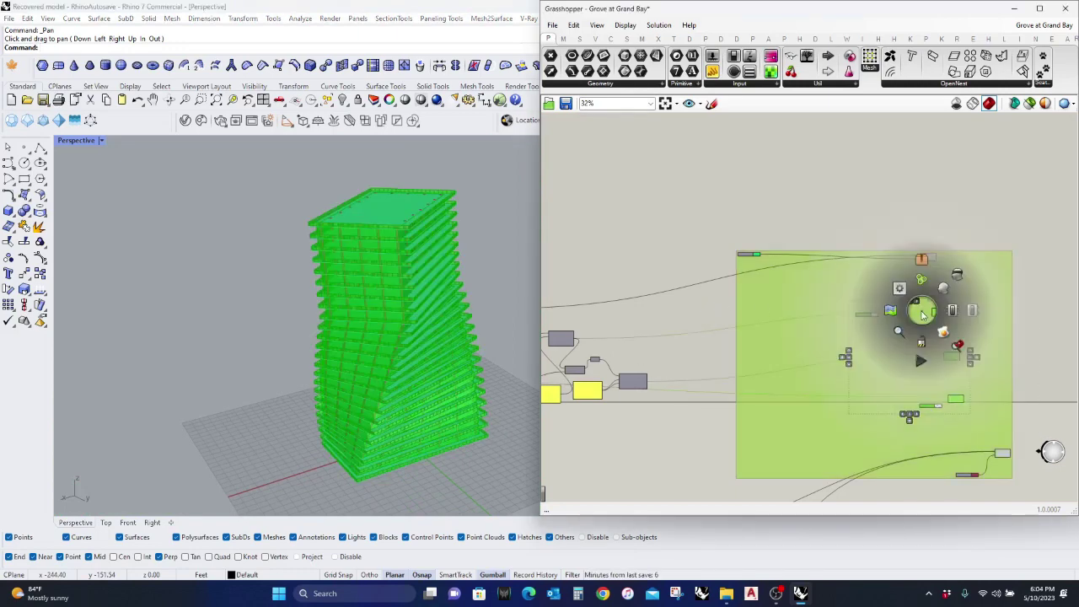
left_click(959, 276)
right_click_drag(350, 337, 404, 342)
scroll(343, 366, "up", 4)
scroll(317, 339, "down", 3)
right_click_drag(317, 338, 415, 353)
scroll(437, 318, "up", 3)
scroll(411, 364, "down", 3)
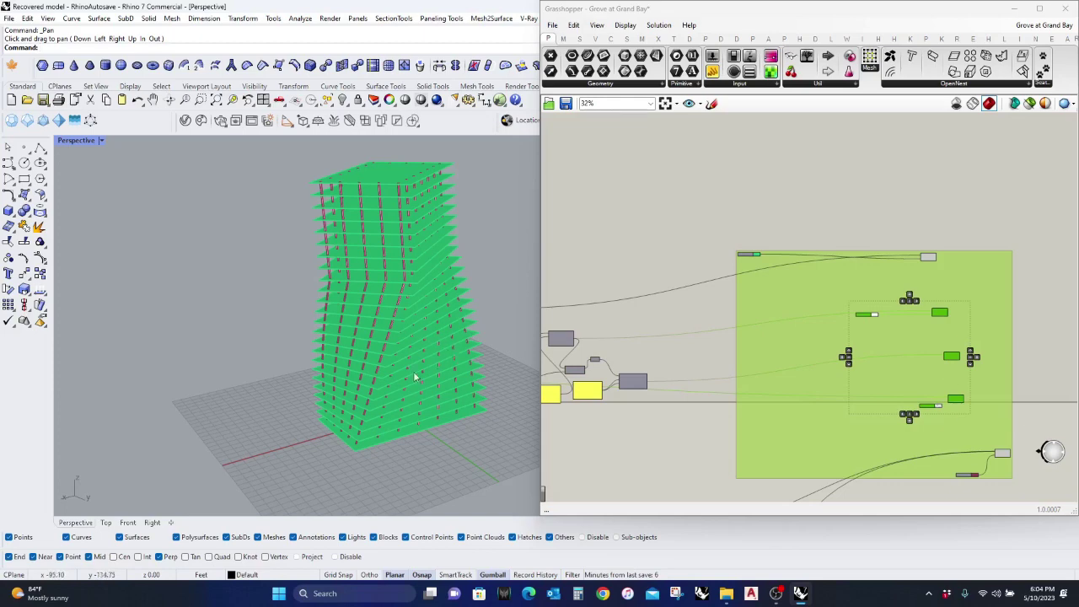
Step: Enable the preview again for the three middle components in the purple group
left_click_drag(1038, 420, 795, 305)
middle_click(830, 300)
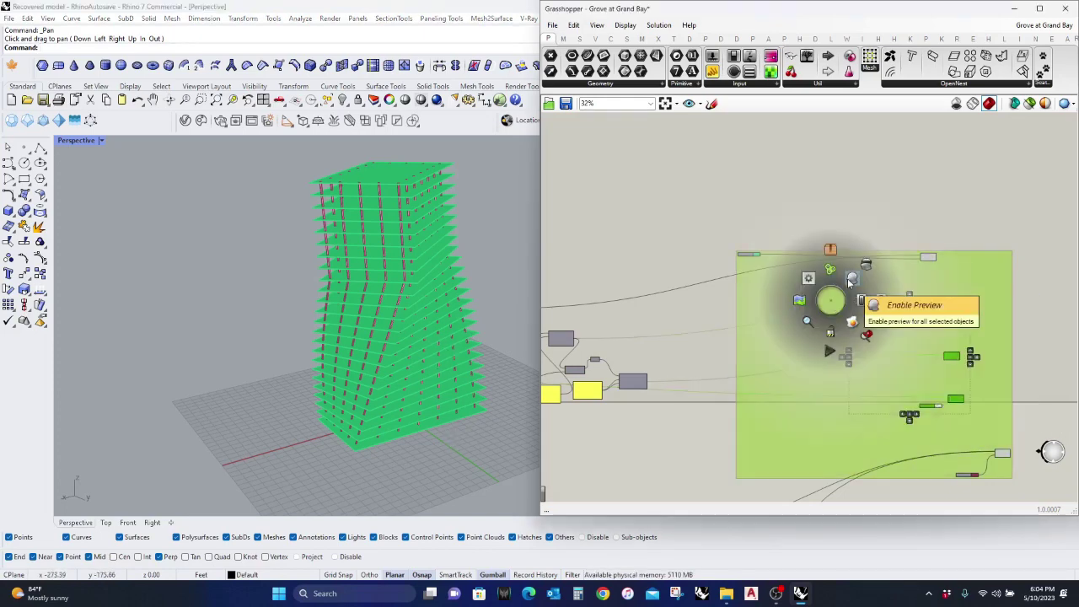
left_click(861, 298)
mouse_move(419, 319)
right_mouse_down()
mouse_move(389, 337)
mouse_move(412, 333)
right_mouse_up()
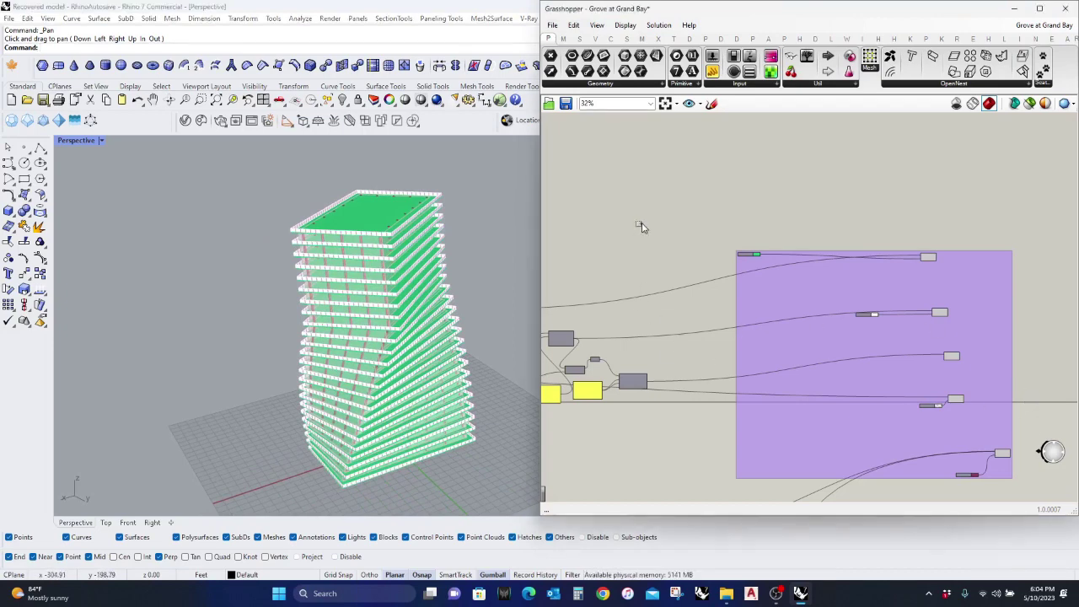
Step: Create a new blank Grasshopper document
right_click_drag(641, 224, 761, 236)
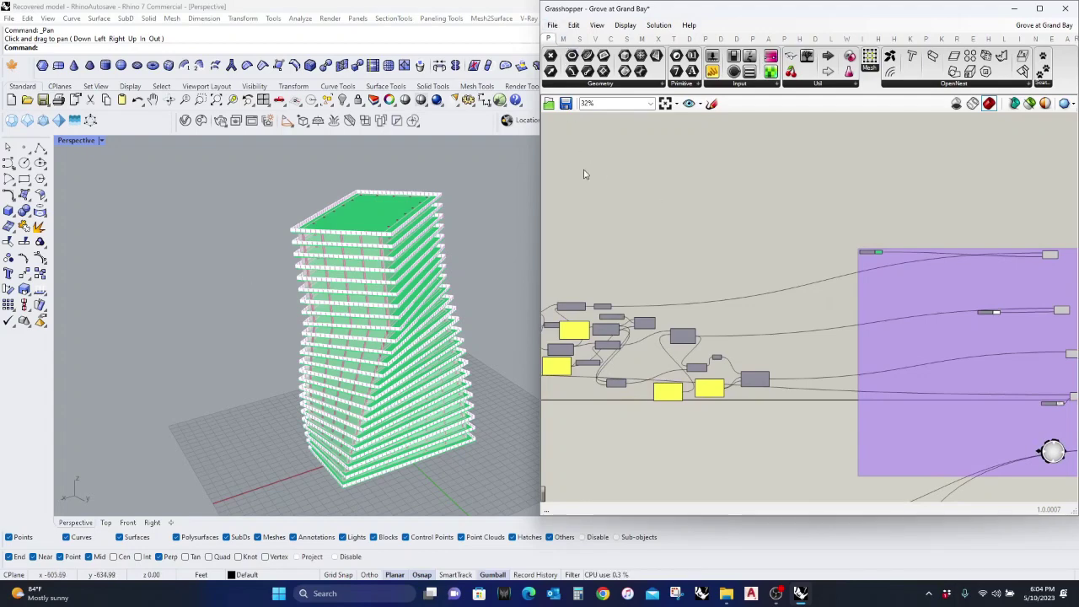
left_click(553, 25)
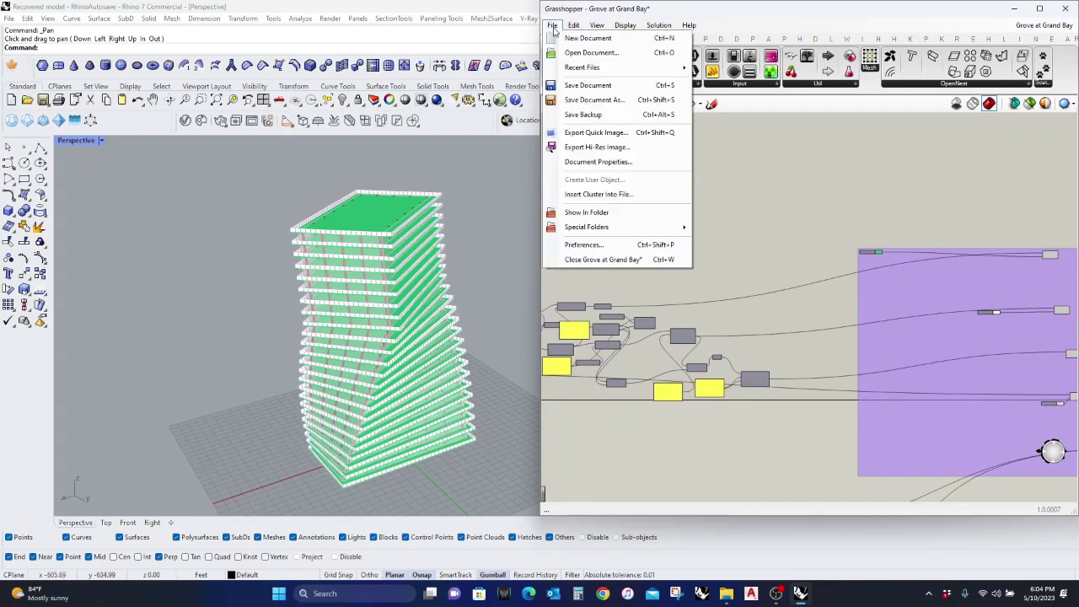
left_click(703, 202)
key("ctrl+n")
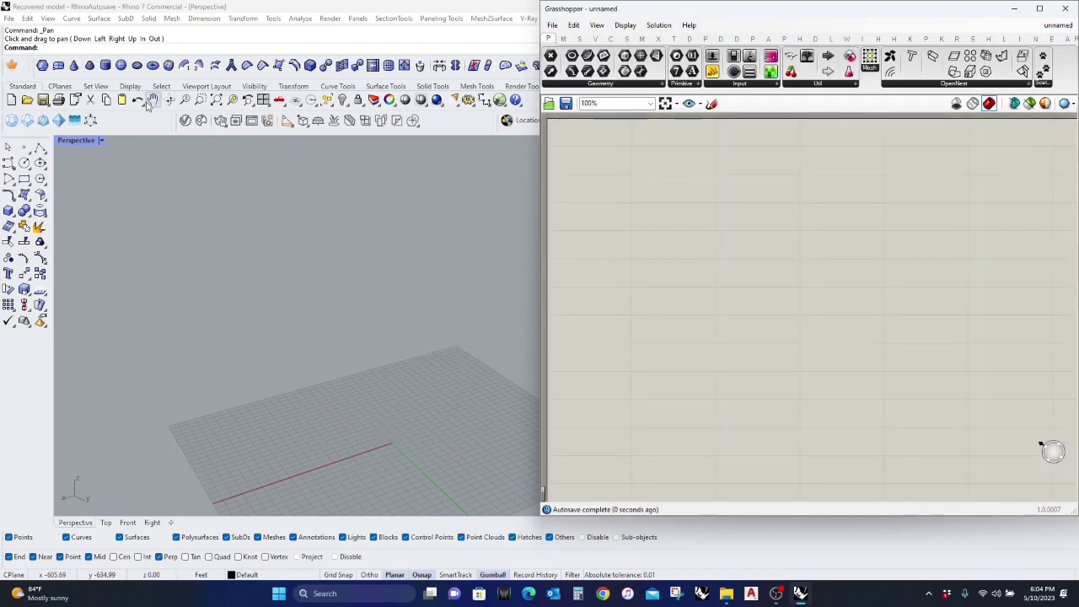
Step: Check the model units and tolerances in the Rhino document properties using the Units command
left_click(174, 49)
type("Units")
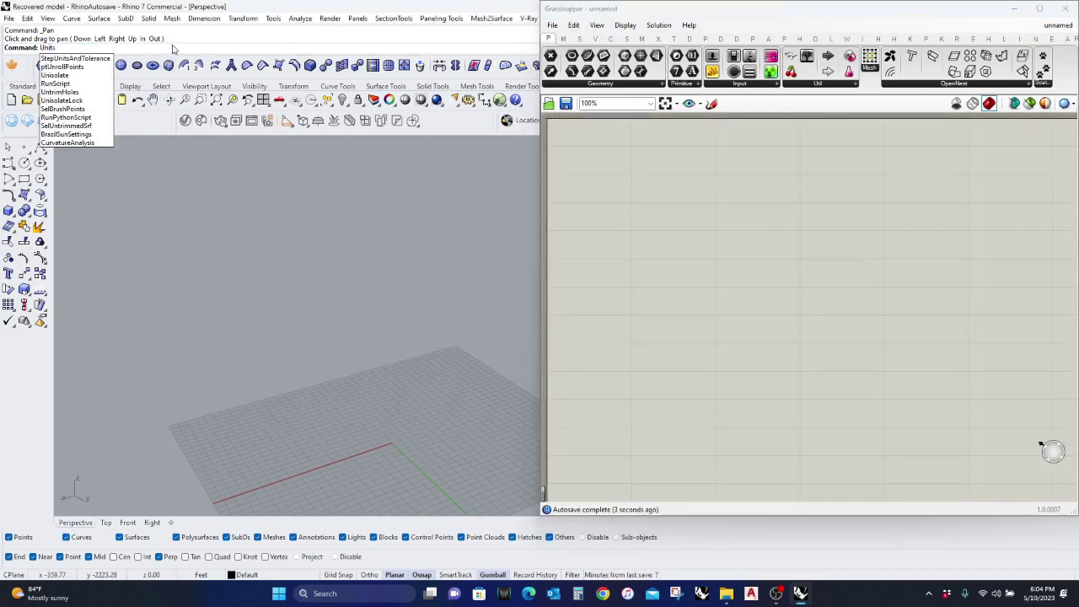
key("Return")
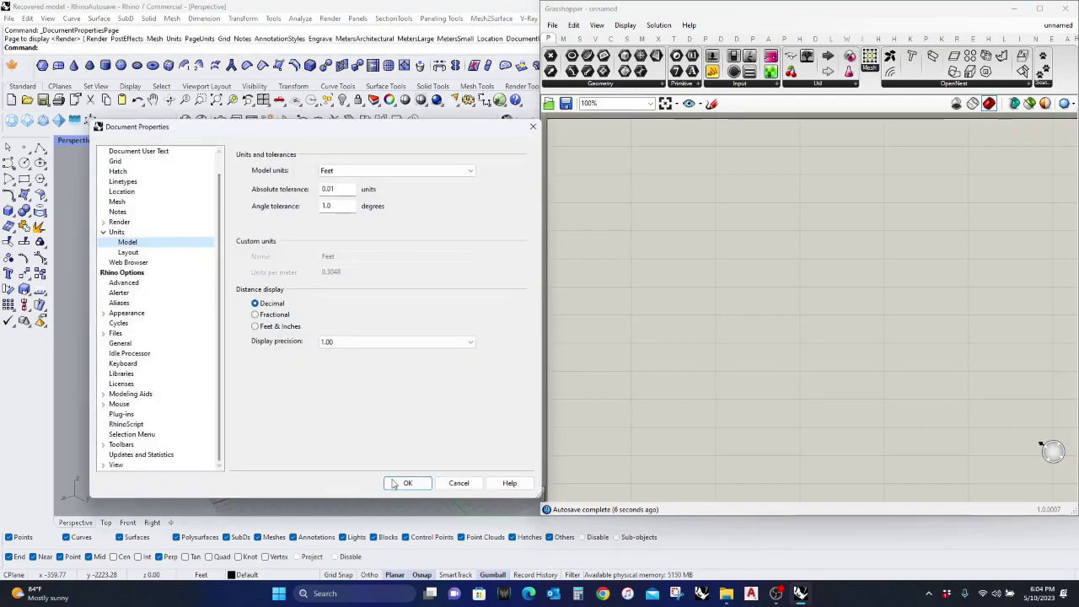
left_click(407, 483)
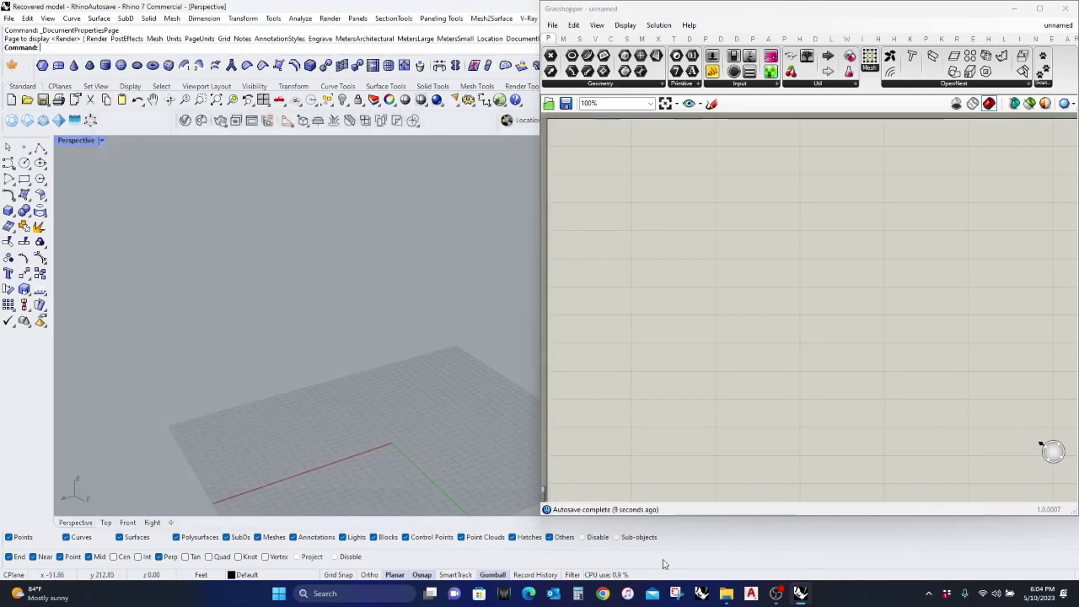
Step: Switch to the Photos viewer and enlarge the reference photo of the two twisting towers
mouse_move(726, 597)
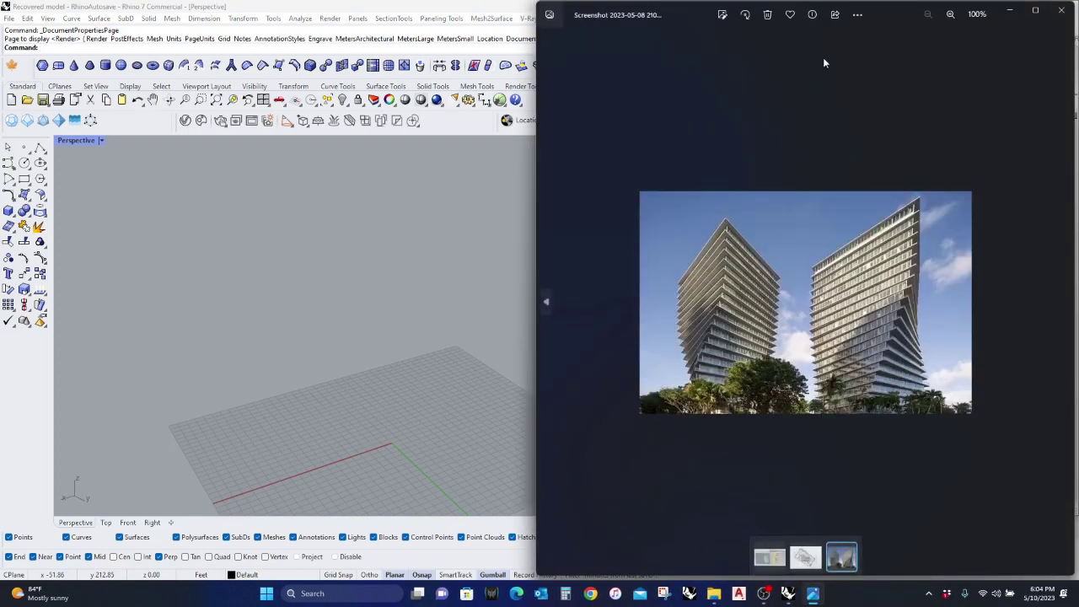
left_click_drag(911, 12, 714, 59)
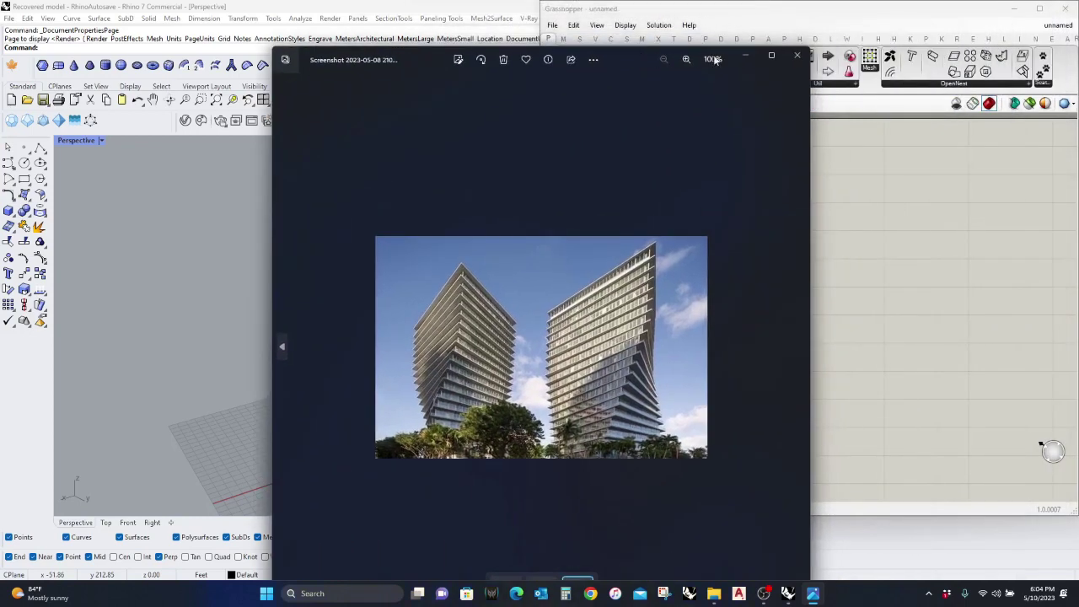
left_click(771, 57)
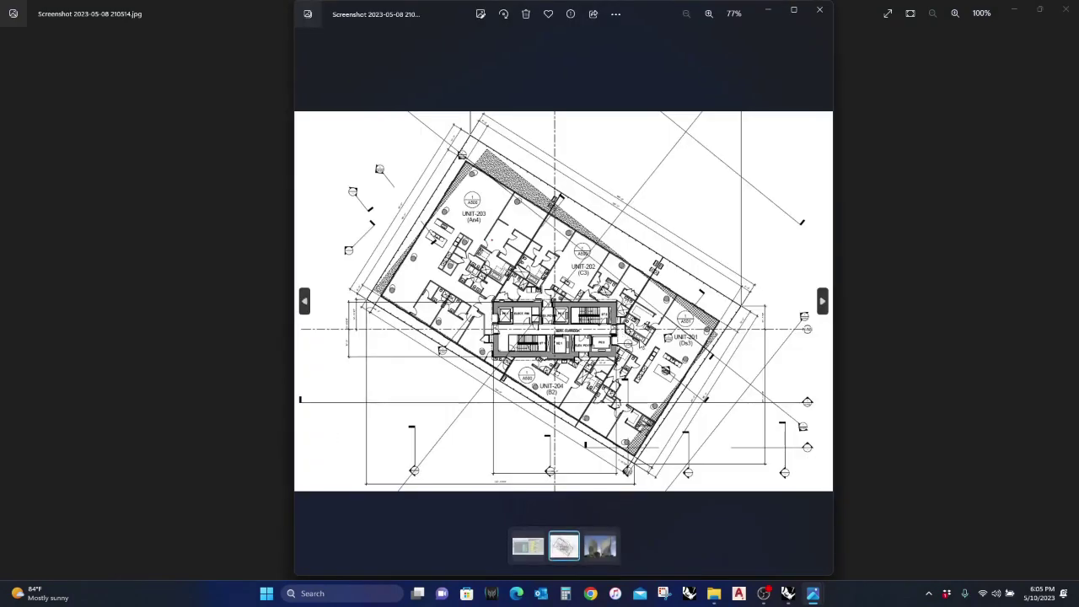
Step: Examine the reference floor plan's slab outline, dimensions and column positions, then close both image windows
scroll(587, 127, "up", 8)
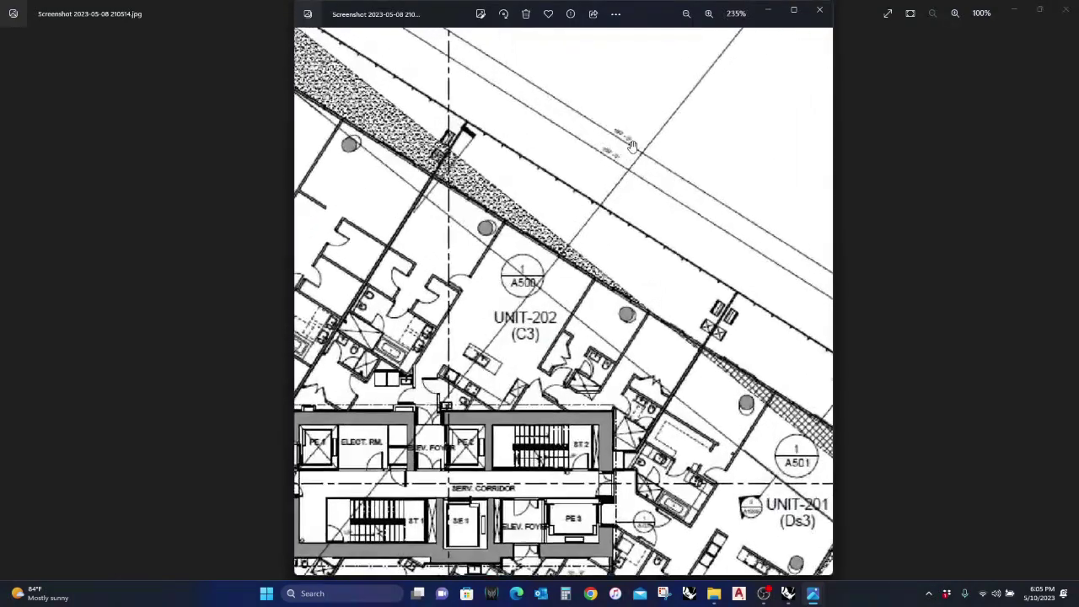
scroll(605, 250, "down", 8)
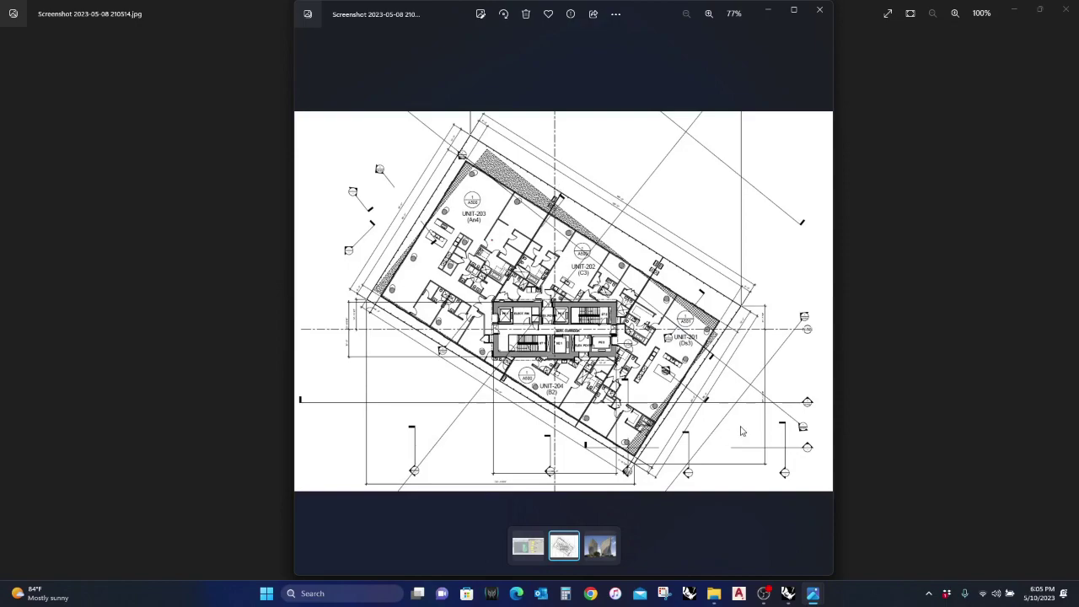
scroll(683, 355, "up", 10)
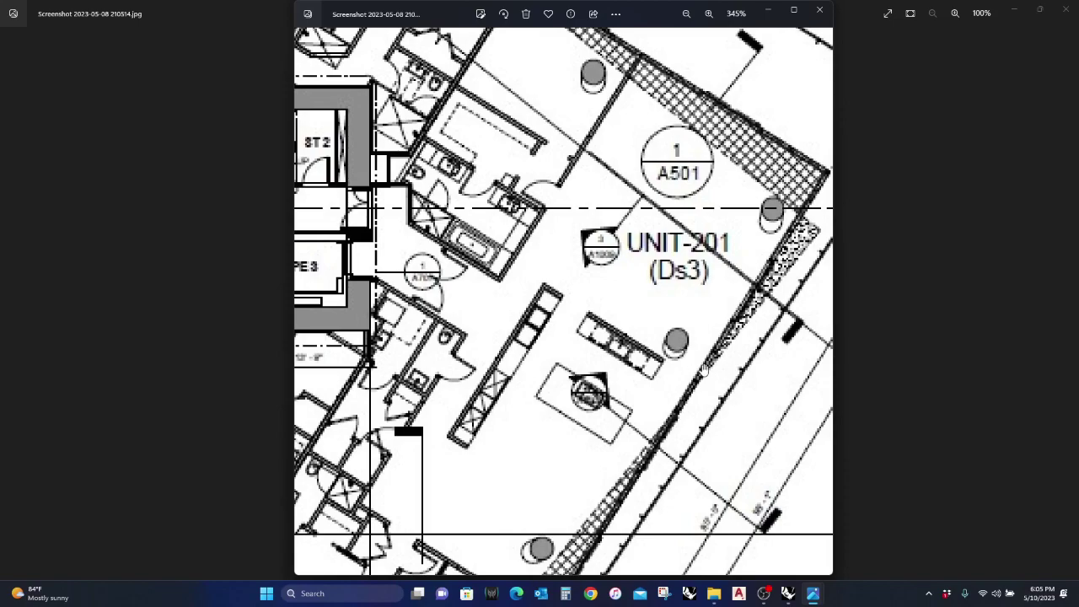
scroll(707, 396, "down", 8)
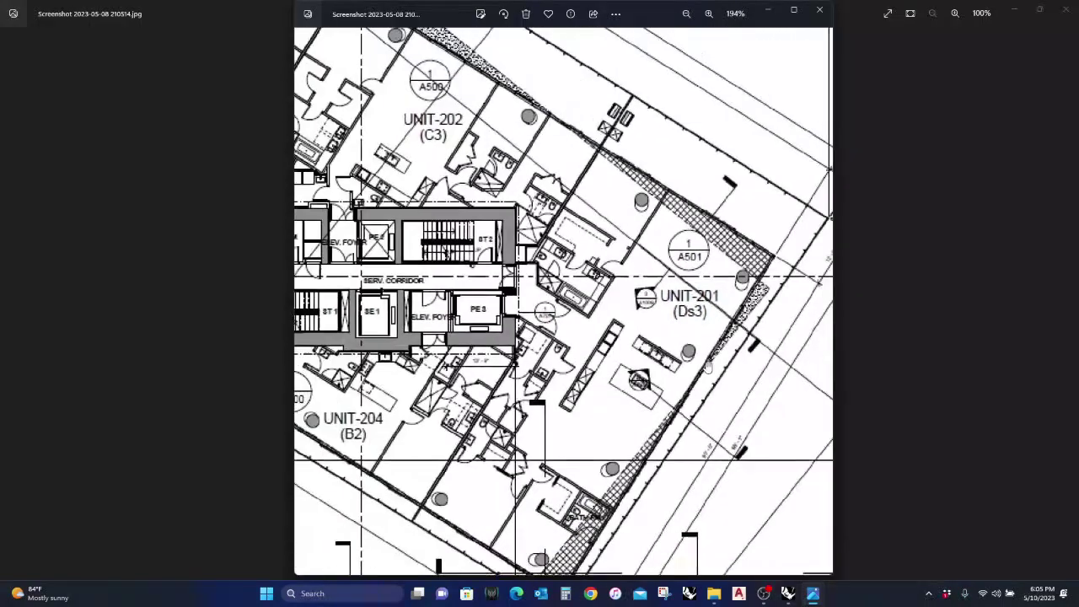
left_click_drag(680, 395, 713, 386)
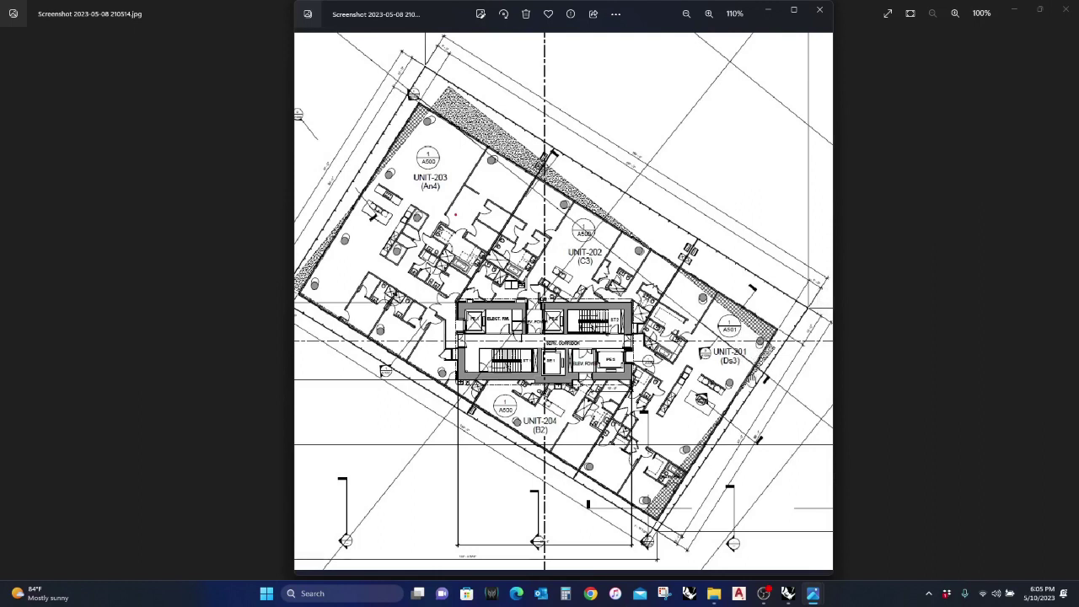
left_click(1058, 17)
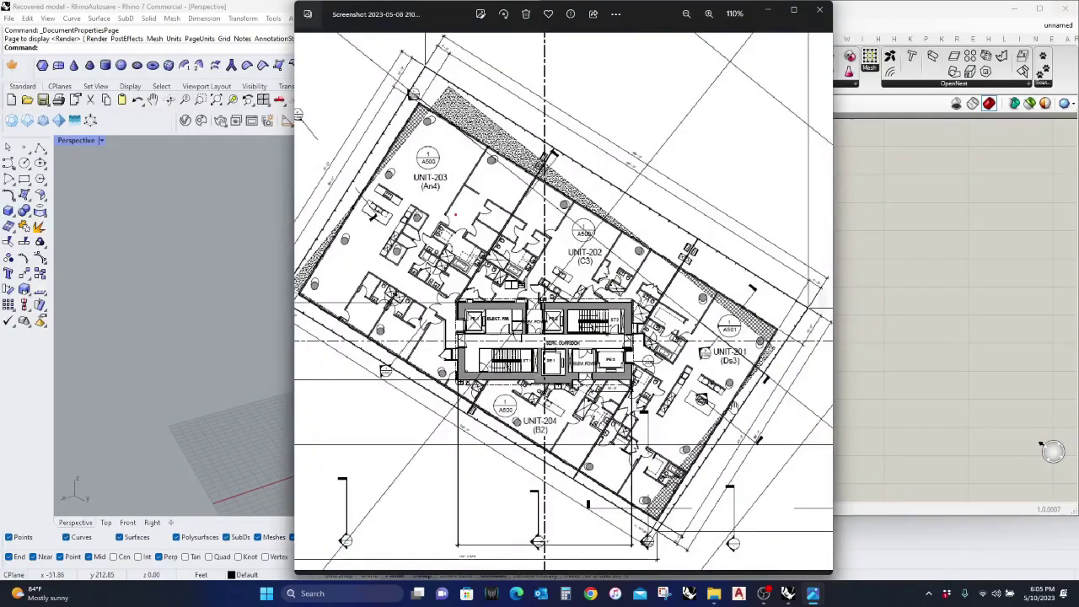
left_click(820, 10)
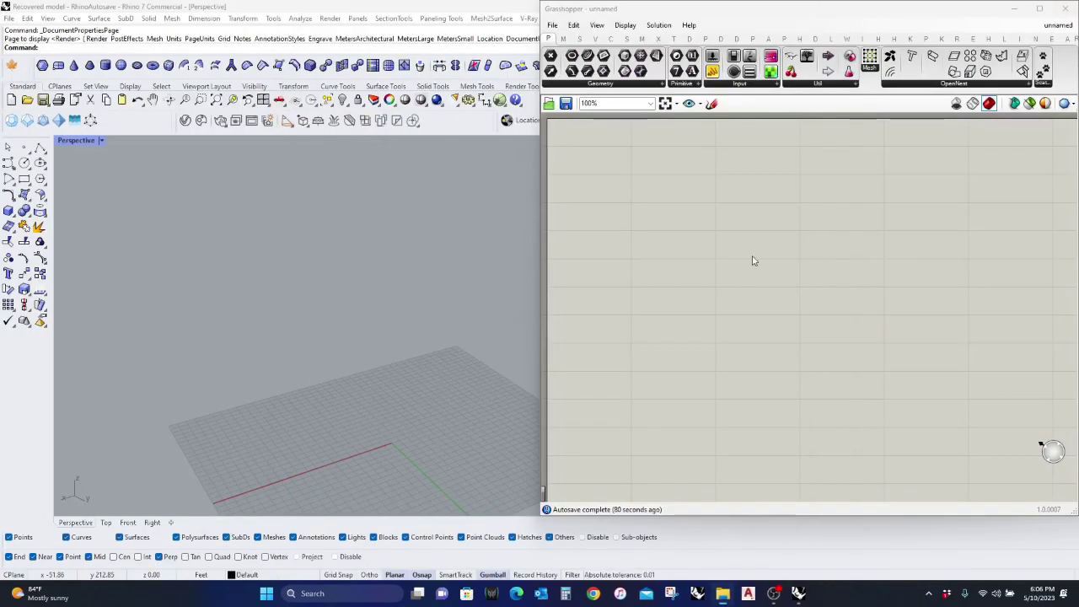
Step: Add a Rectangle component with plane, X size, Y size and radius inputs to the middle of the Grasshopper canvas
right_click(655, 331)
left_click(647, 292)
double_click(648, 284)
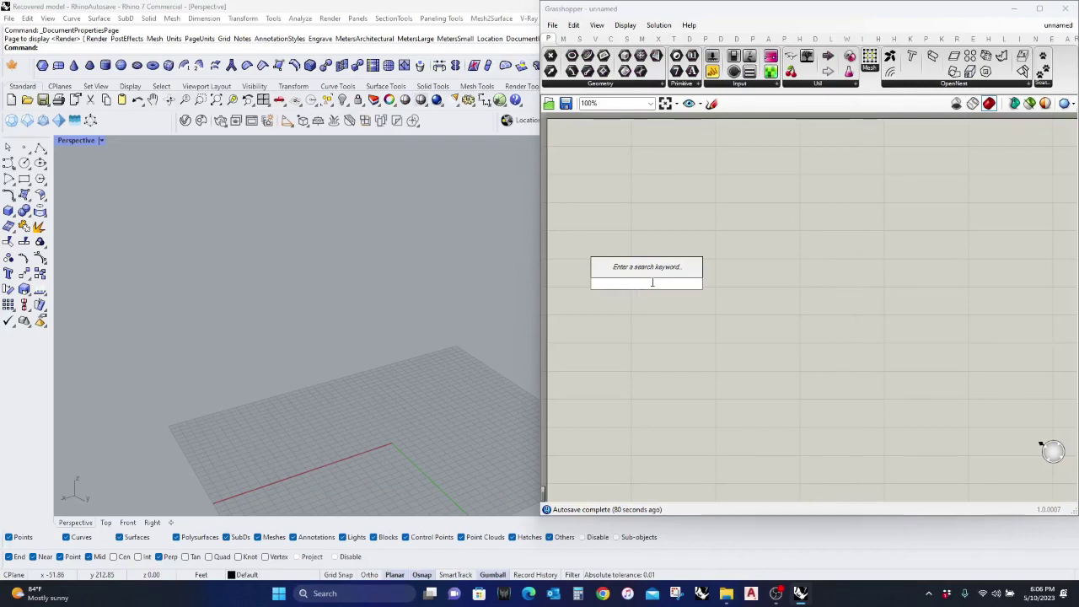
type("rectang")
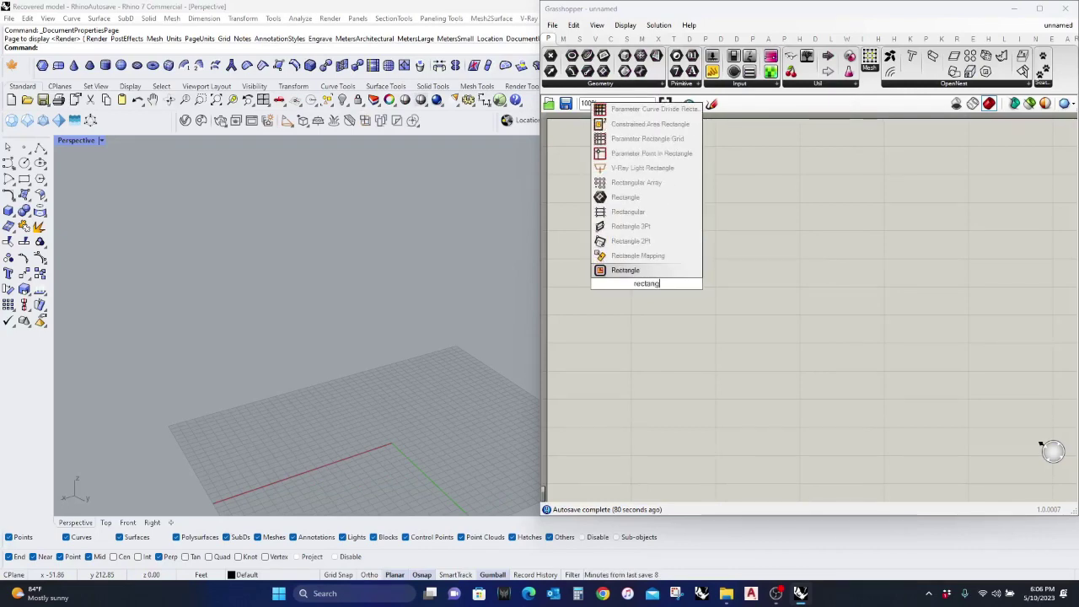
left_click(659, 271)
left_click_drag(648, 274, 779, 285)
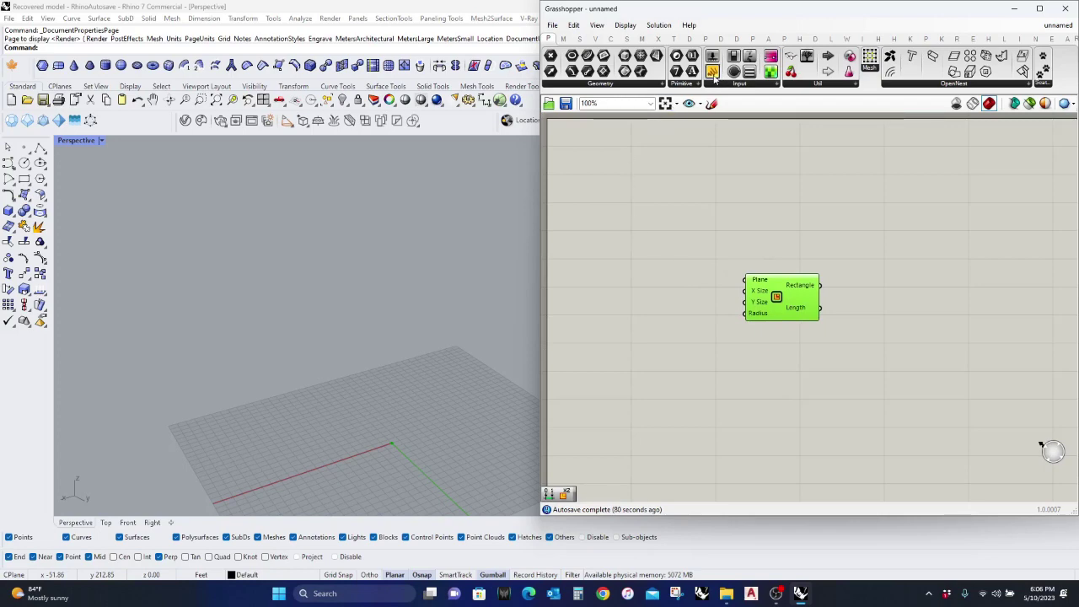
Step: Add a number slider beside the Rectangle component, set to integer rounding with a maximum of 150
left_click_drag(712, 56, 643, 268)
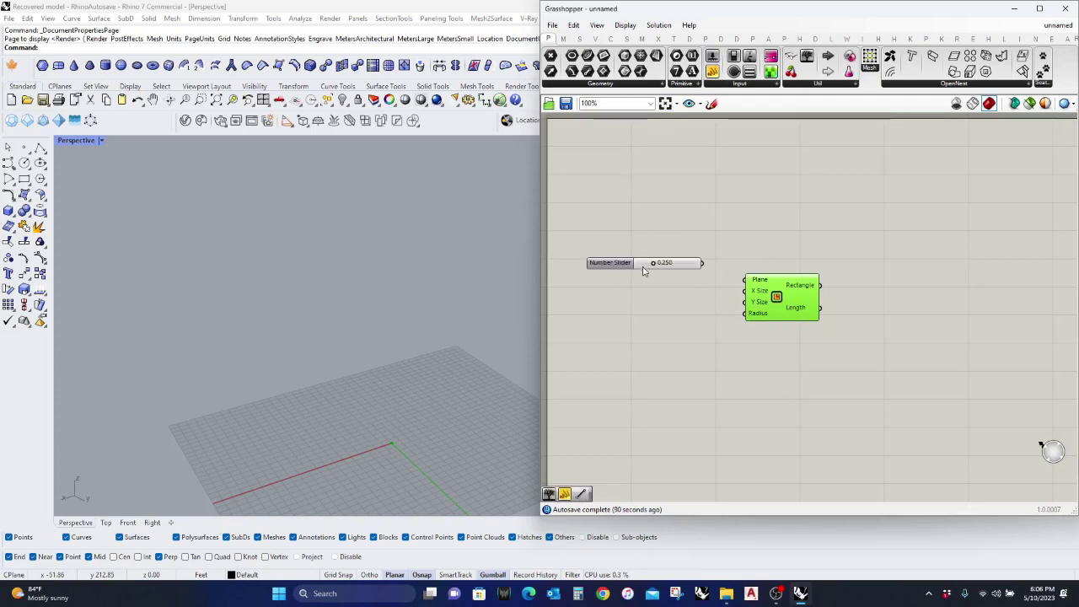
scroll(640, 268, "up", 3)
double_click(624, 266)
left_click(635, 230)
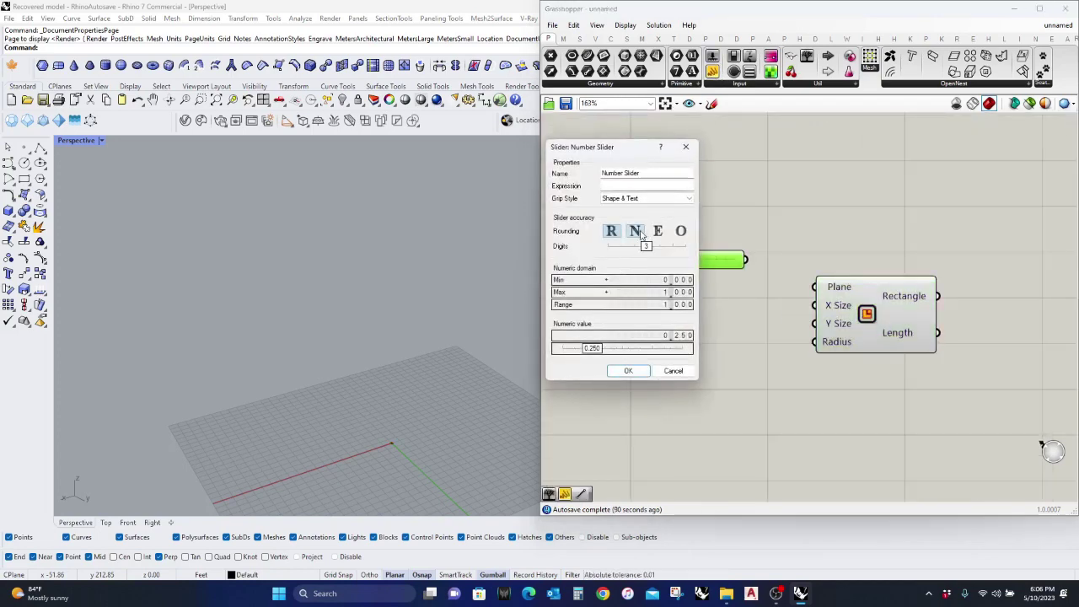
double_click(639, 293)
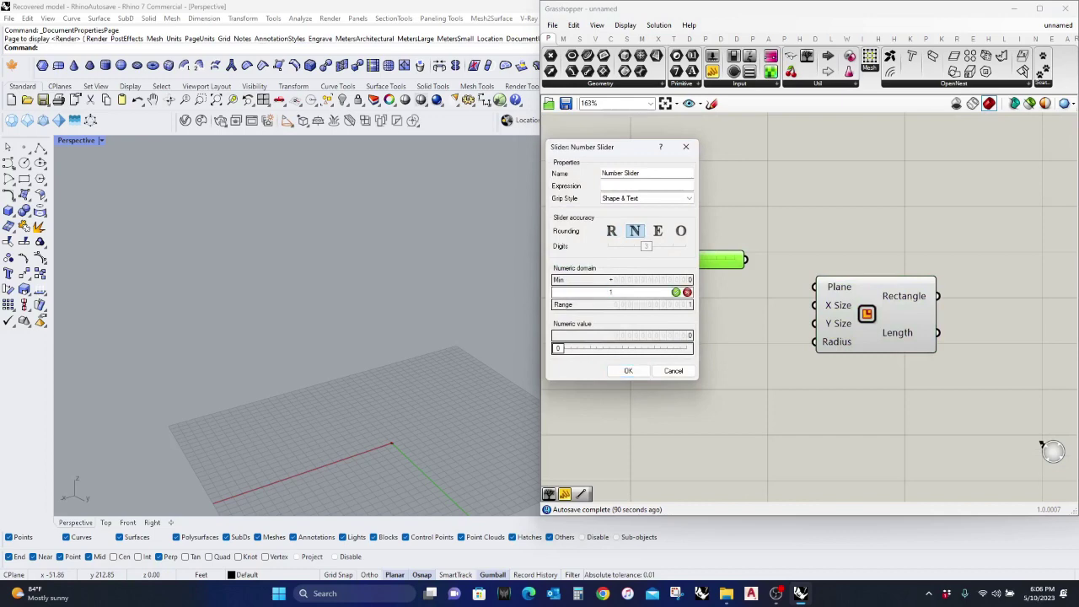
type("150")
key("Return")
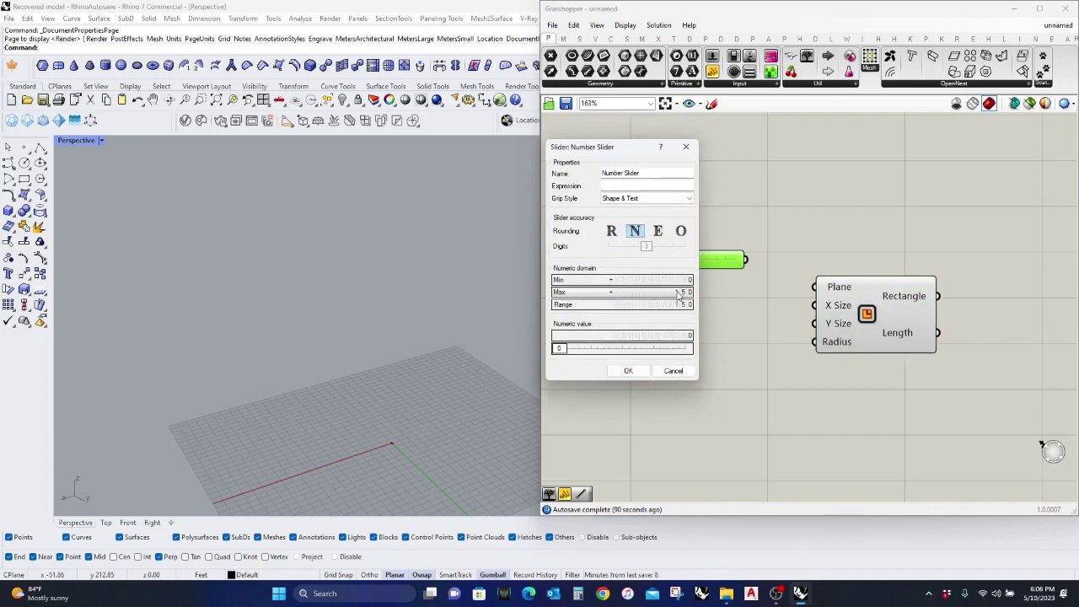
left_click(628, 371)
Step: Duplicate the number slider directly below the original and check the copy's settings
left_click_drag(699, 260, 701, 313, "alt")
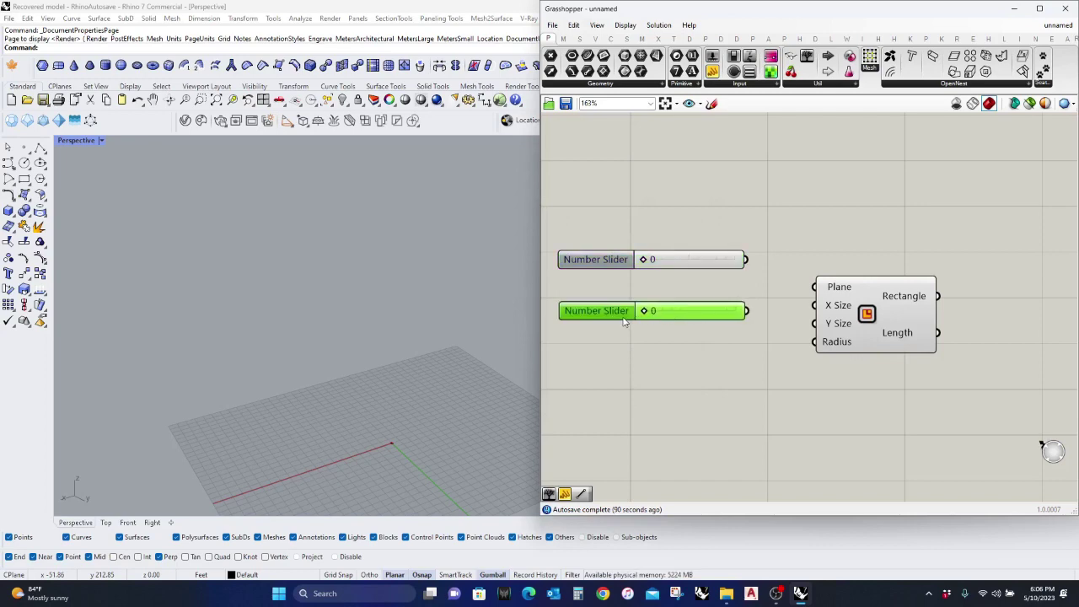
double_click(624, 318)
key("Return")
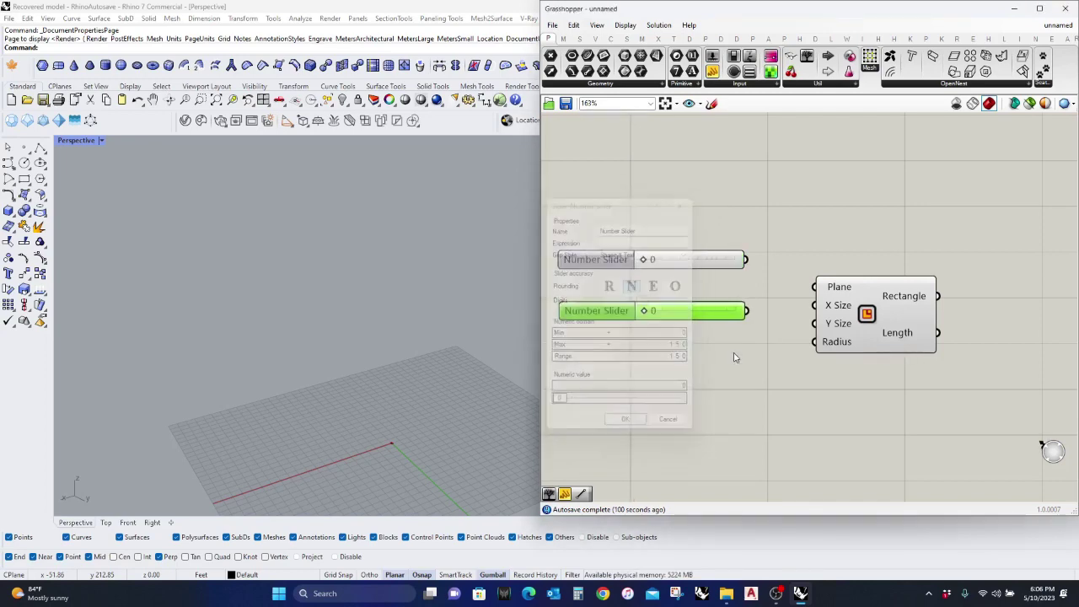
Step: Space the Rectangle component farther from the sliders and place an Exceptions component above to label components by name
left_click_drag(840, 342, 916, 333)
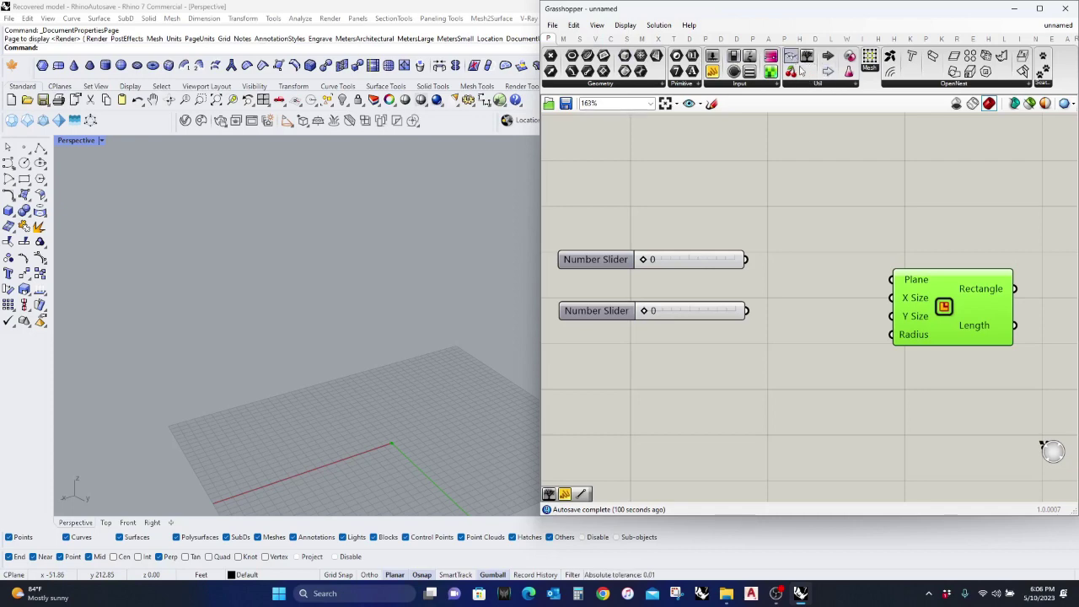
left_click_drag(799, 70, 858, 179)
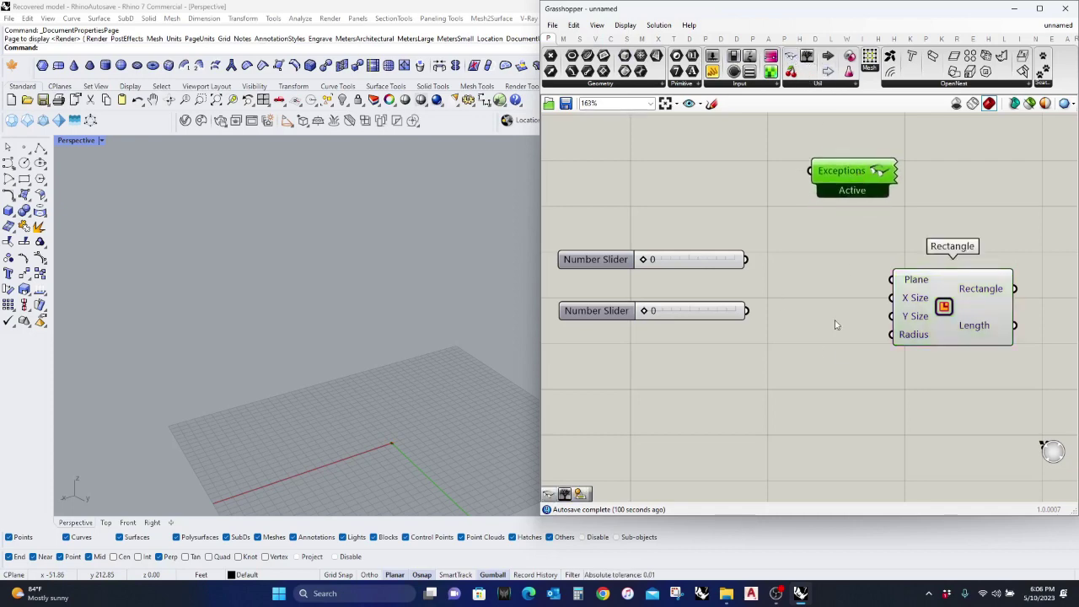
left_click_drag(957, 335, 937, 330)
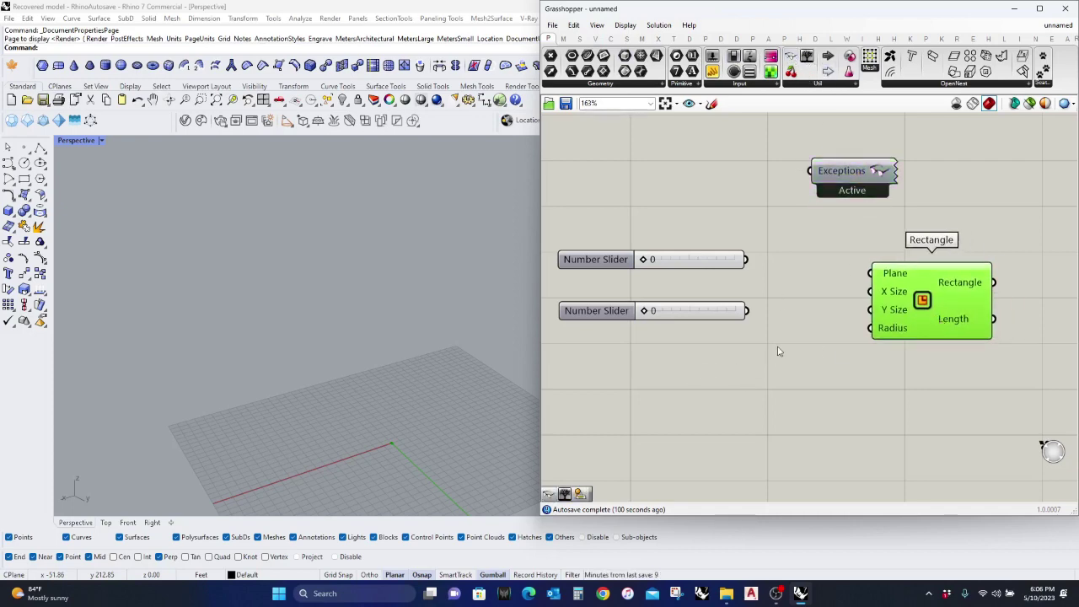
Step: Add a Construct Domain component between the number sliders and the Rectangle, shifting the Rectangle slightly to make room
double_click(744, 387)
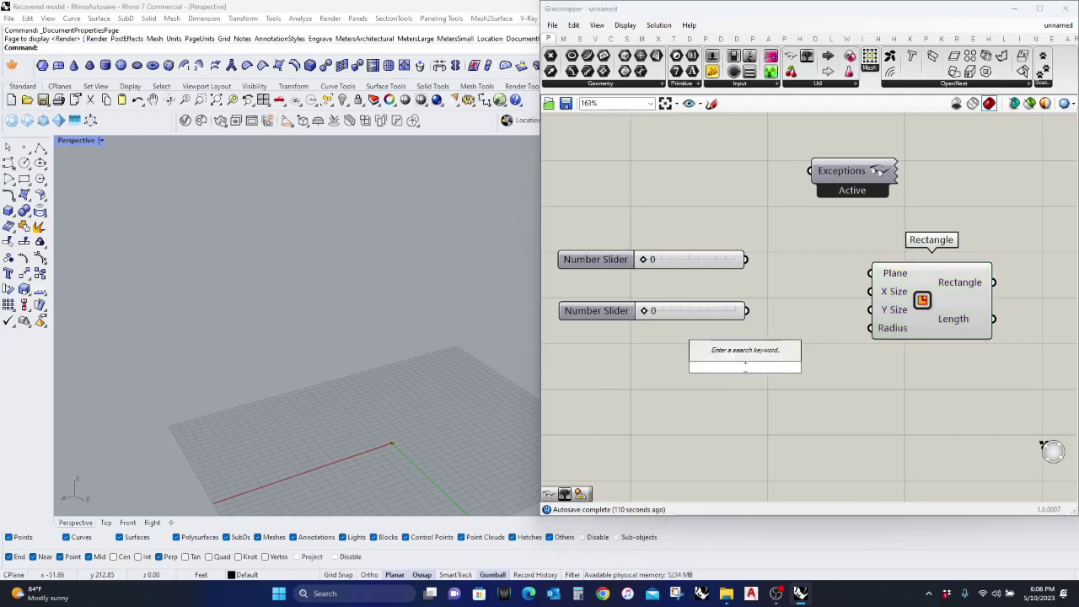
type("construct")
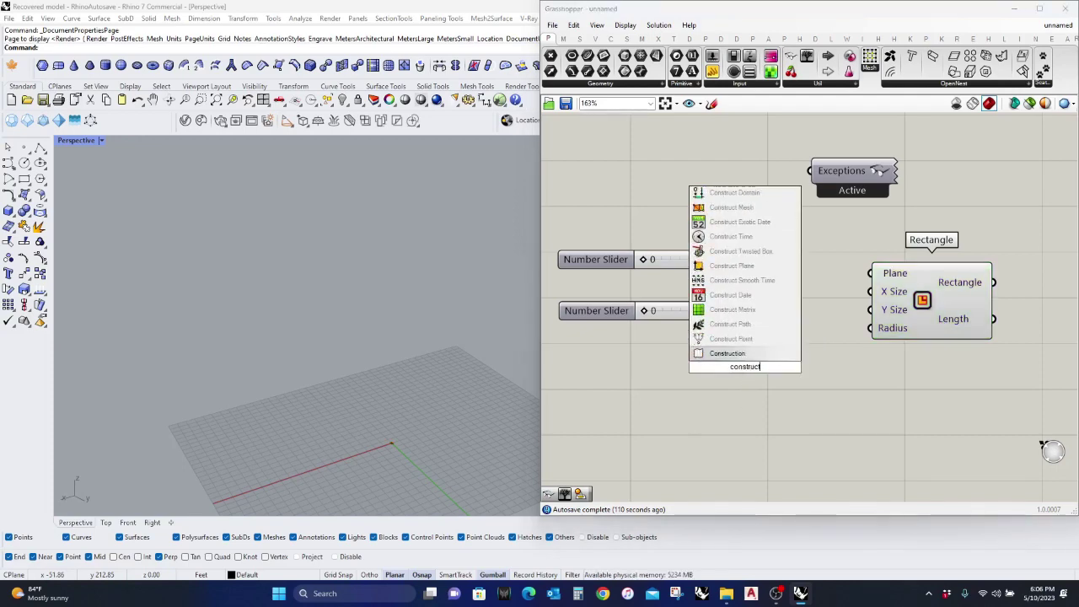
type(" domain")
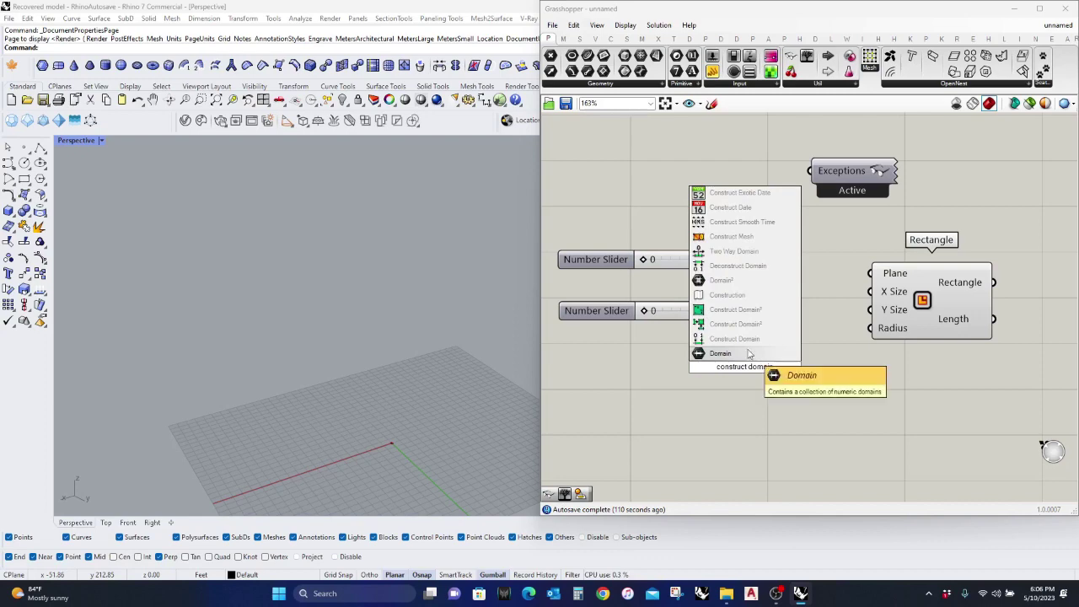
left_click(748, 354)
left_click_drag(925, 323, 943, 320)
left_click_drag(730, 378, 827, 258)
Step: Set the upper slider to 147 and the lower one to 77, and lower Construct Domain to their level
left_click_drag(643, 259, 735, 263)
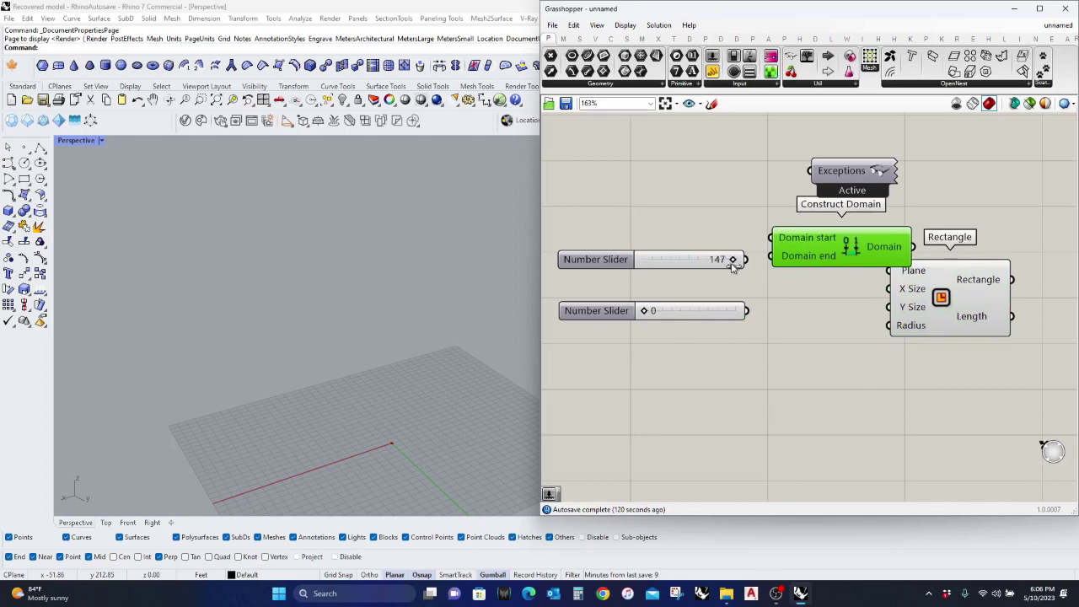
left_click_drag(646, 314, 692, 331)
left_click_drag(810, 240, 799, 287)
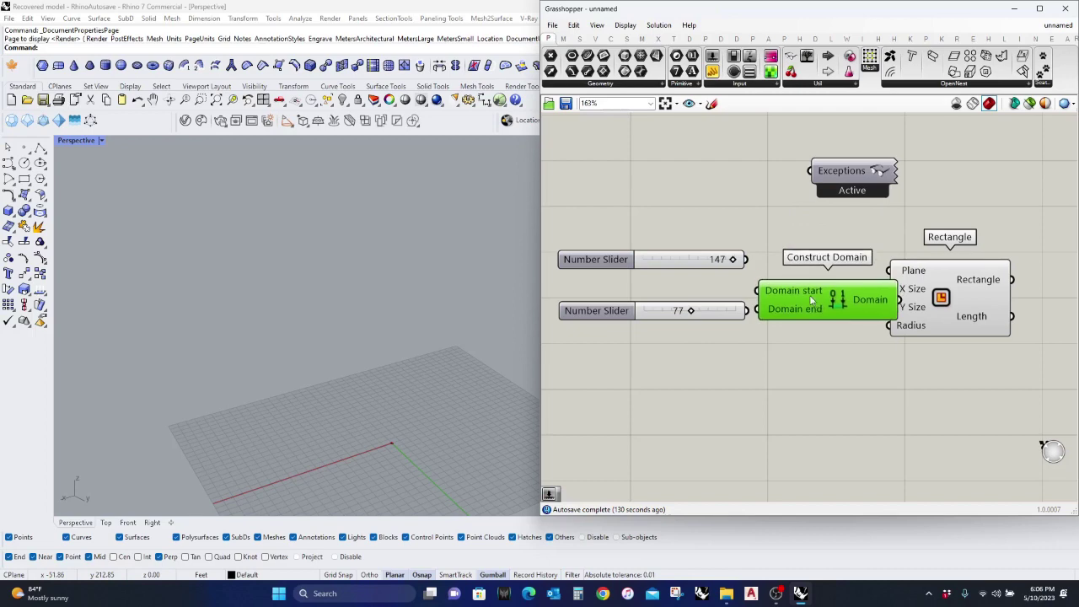
Step: Assign the expression -x/2 to the Domain start input of Construct Domain
scroll(799, 287, "up", 3)
scroll(752, 294, "down", 1)
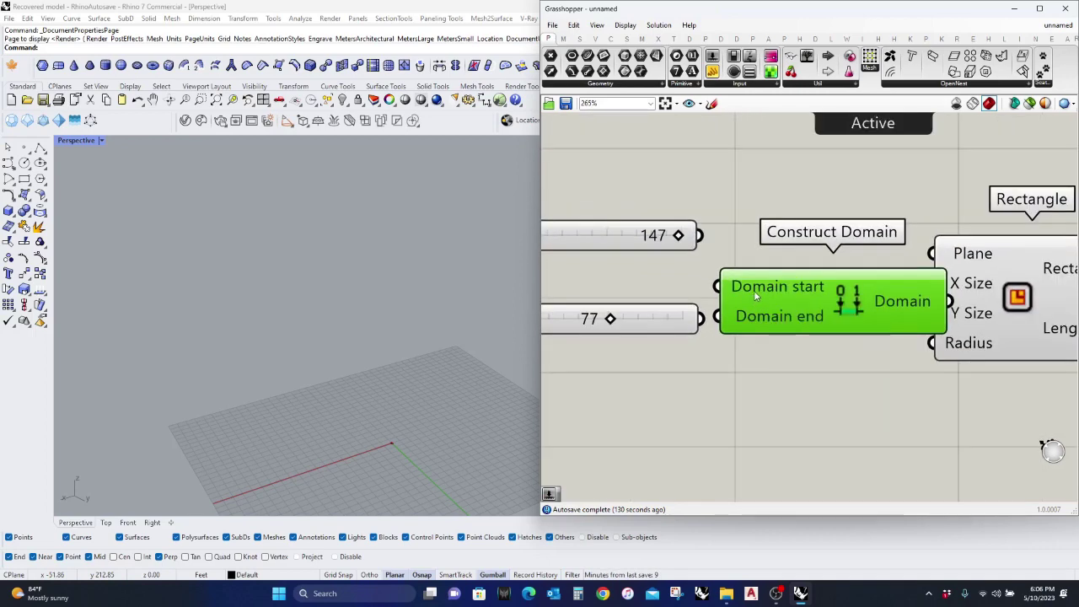
right_click(749, 287)
mouse_move(794, 387)
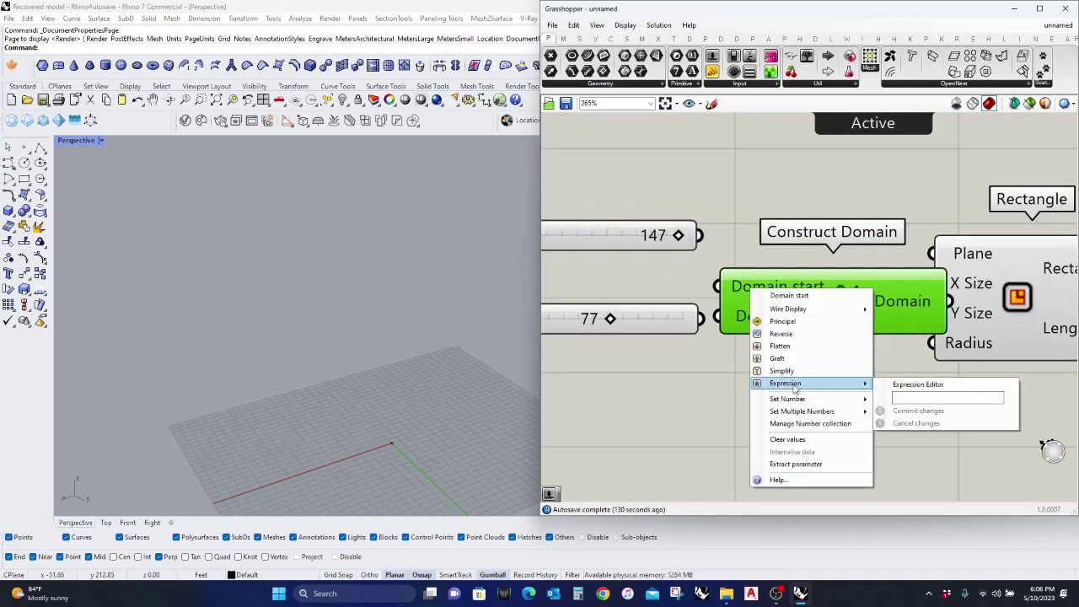
left_click(907, 397)
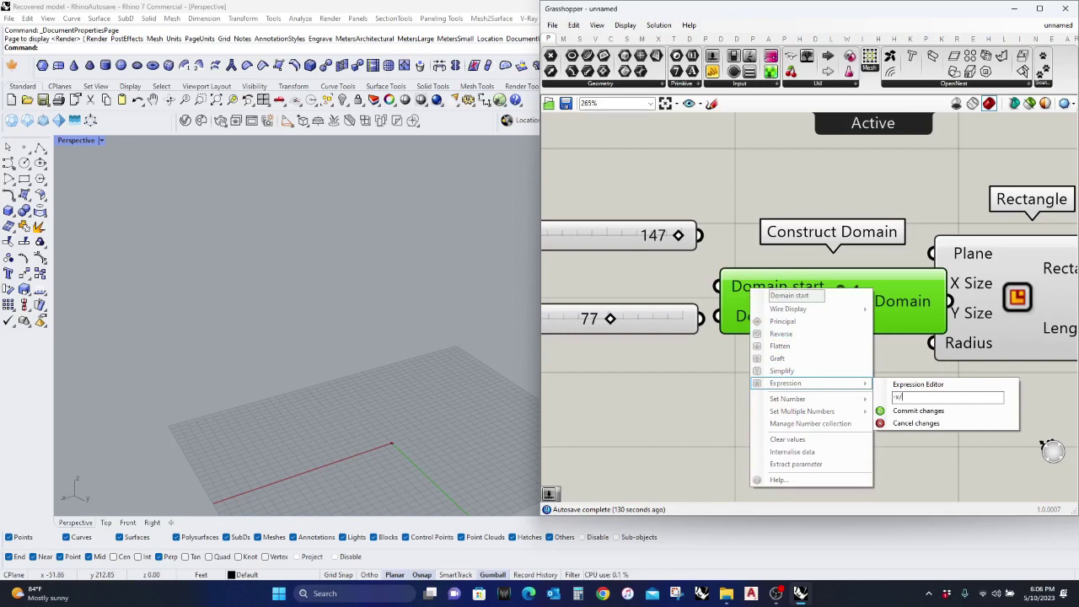
left_click(930, 419)
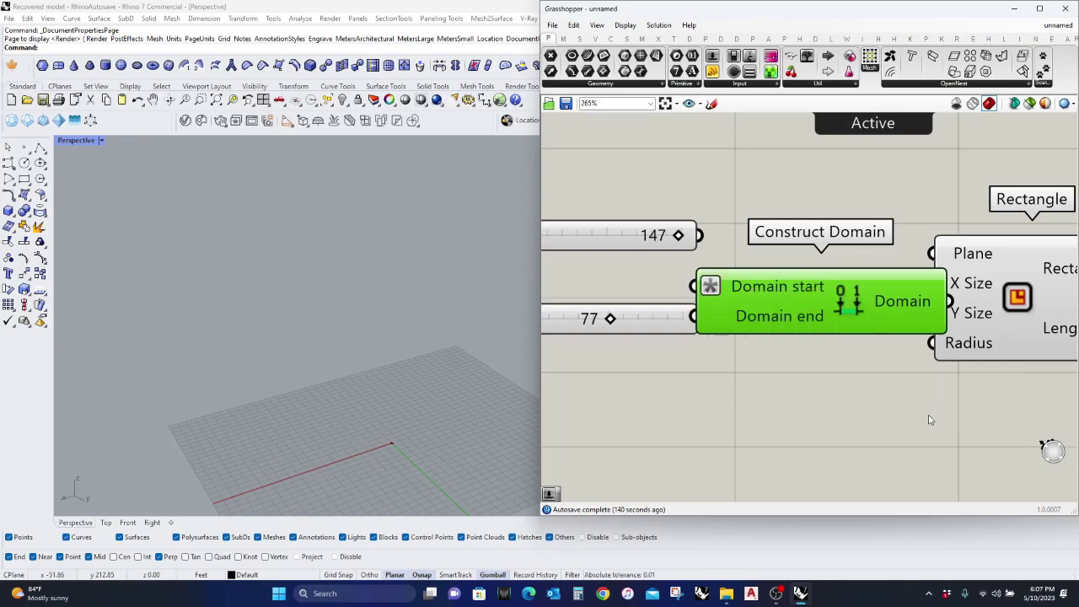
Step: Assign the expression x/2 to the Domain end input of Construct Domain
right_click(722, 324)
mouse_move(745, 419)
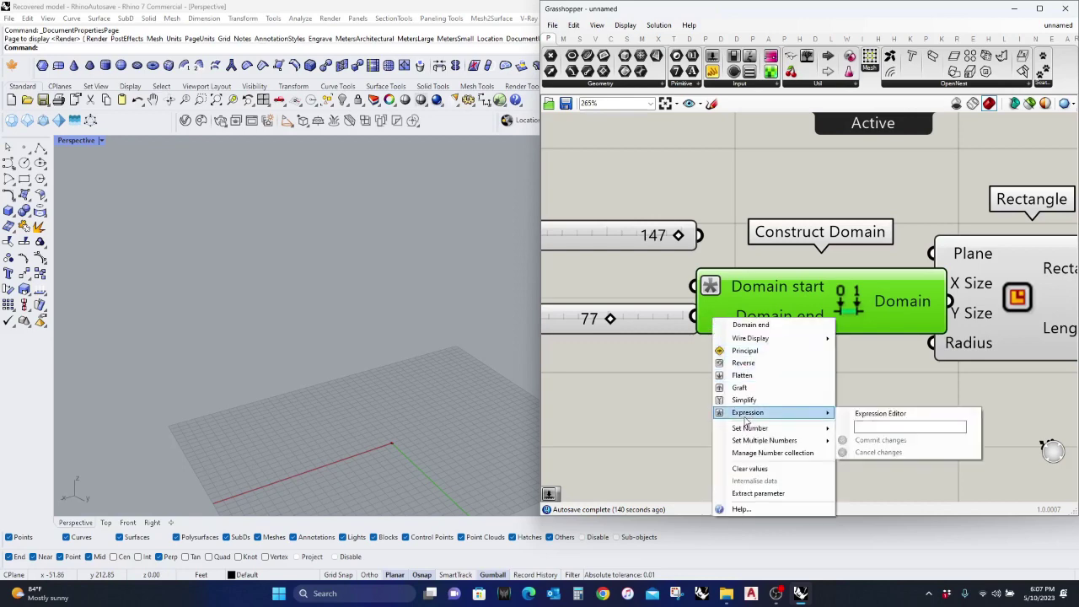
left_click(873, 425)
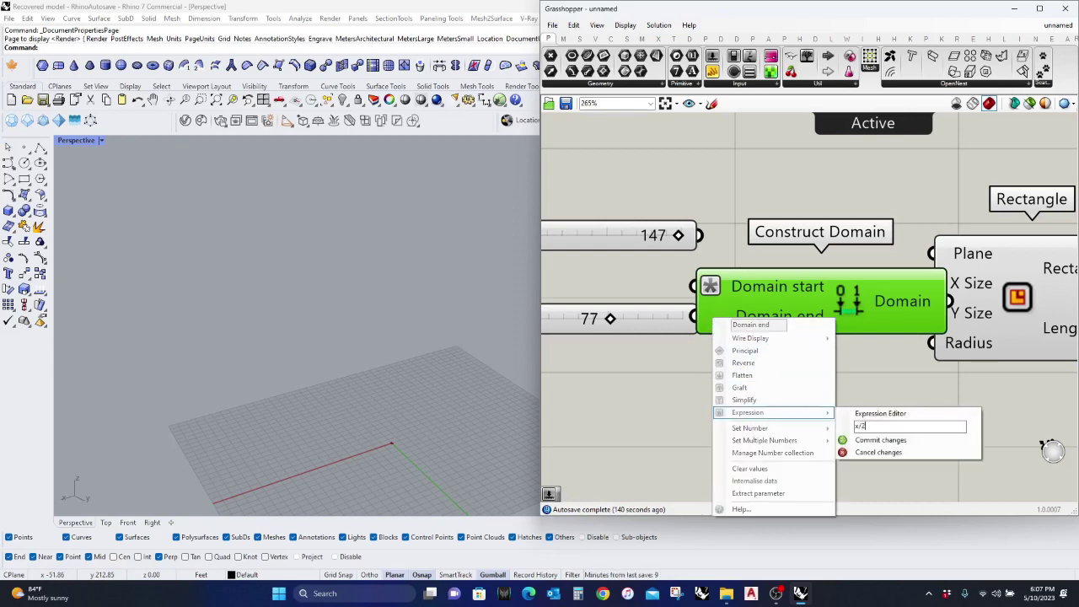
type("x/2")
left_click(880, 439)
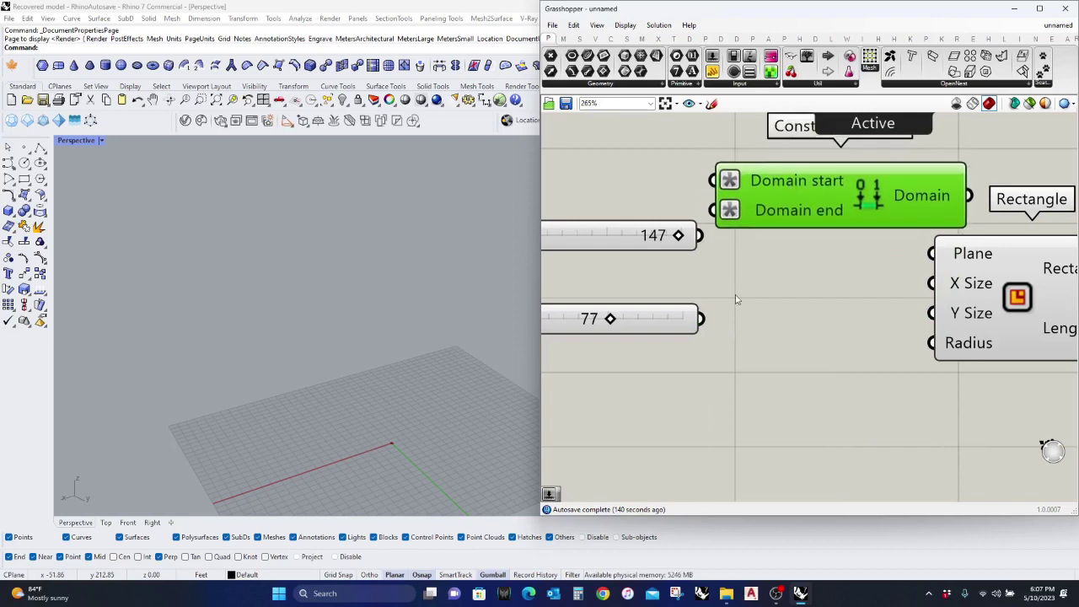
Step: Wire the 147 slider into both Construct Domain inputs and connect the Domain output to the Rectangle's X Size
scroll(809, 330, "down", 3)
right_click_drag(768, 295, 834, 348)
left_click_drag(735, 329, 685, 309)
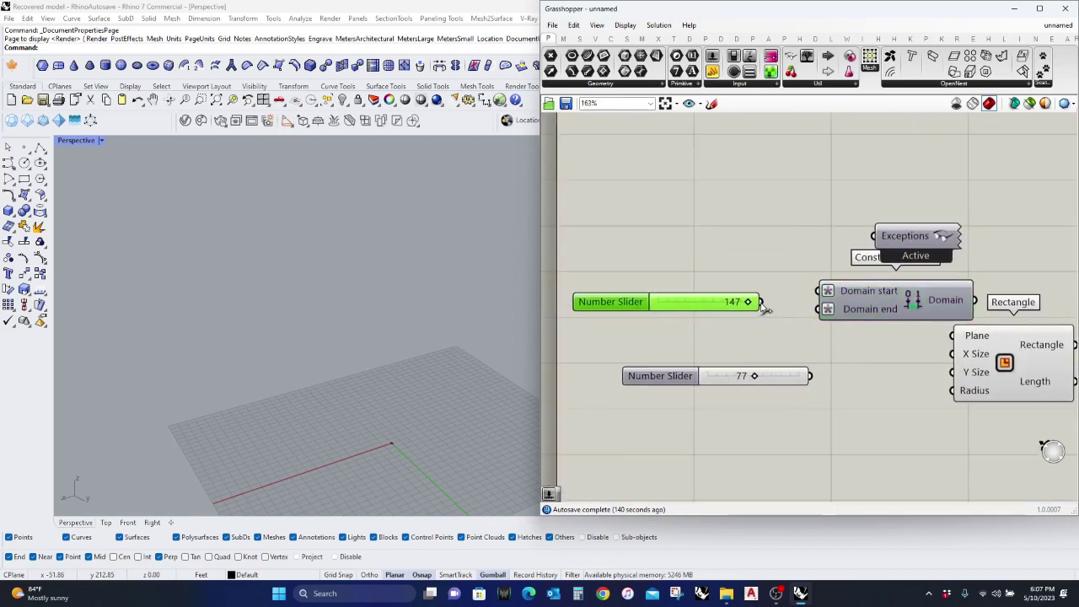
mouse_move(761, 303)
left_mouse_down()
mouse_move(817, 291)
mouse_move(764, 305)
left_mouse_up()
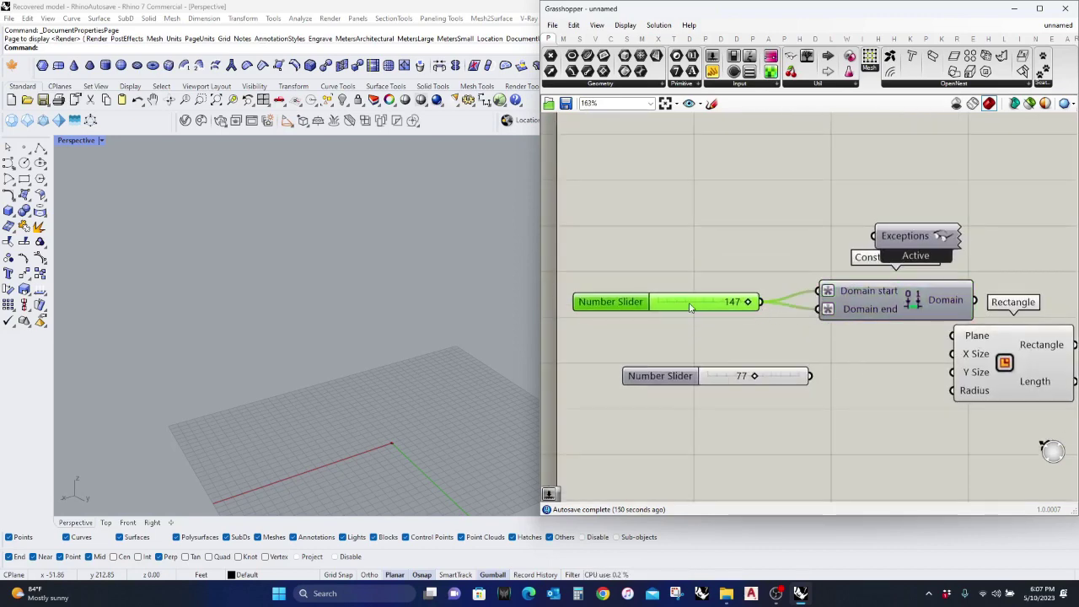
left_click_drag(690, 308, 632, 296)
left_click_drag(948, 310, 952, 354)
left_click_drag(835, 366, 646, 275)
key("ctrl+c")
key("ctrl+v")
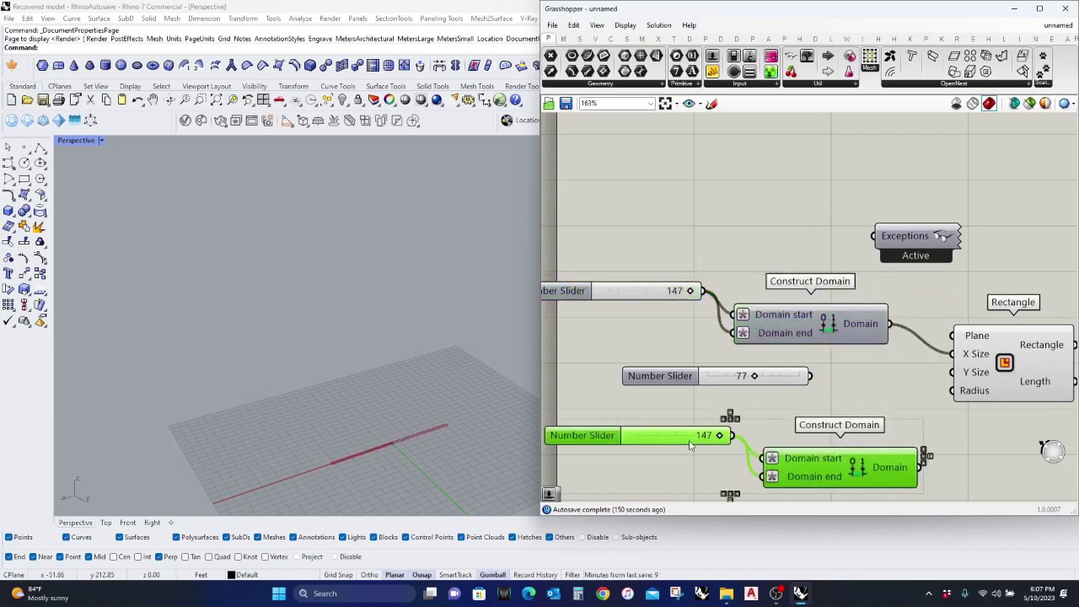
key("Delete")
Step: Duplicate Construct Domain below the original, feed both its inputs from the 77 slider, and connect its output to the Rectangle's Y Size
left_click_drag(813, 332, 876, 463)
left_click_drag(791, 379, 803, 464)
left_click_drag(953, 372, 951, 456)
right_click_drag(400, 368, 361, 445)
scroll(445, 321, "down", 7)
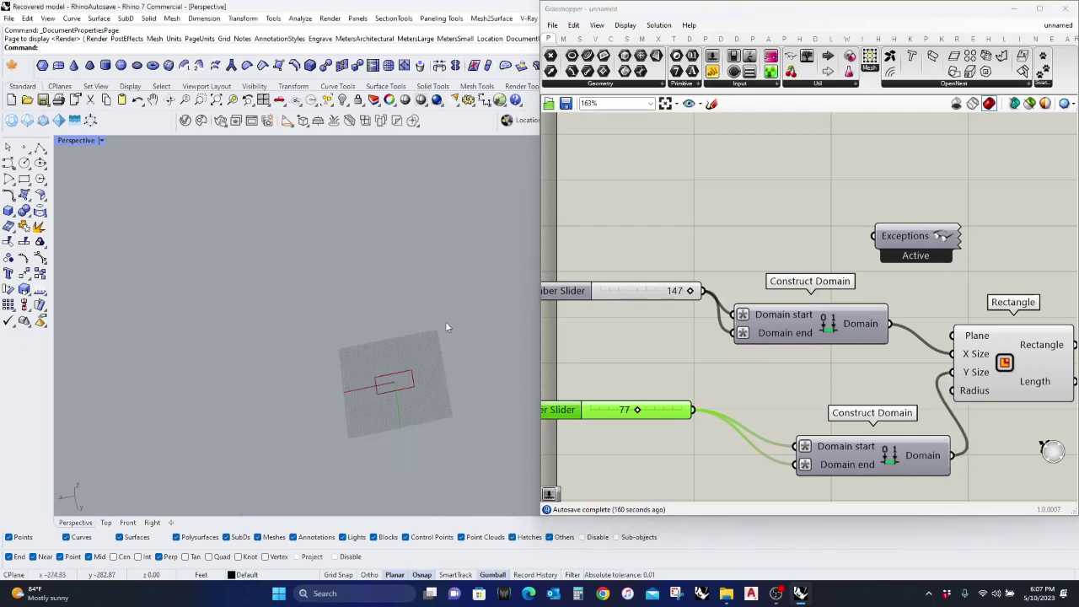
scroll(386, 362, "up", 14)
scroll(759, 337, "down", 5)
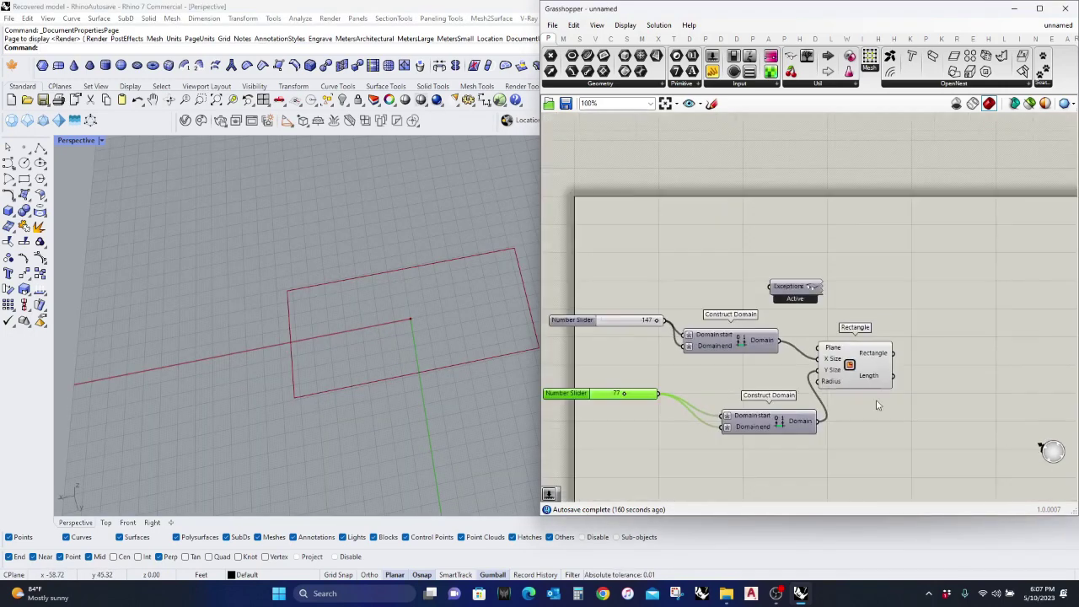
Step: Space the Rectangle component farther from the two Construct Domain components
left_click(759, 329)
left_click_drag(758, 329, 761, 326)
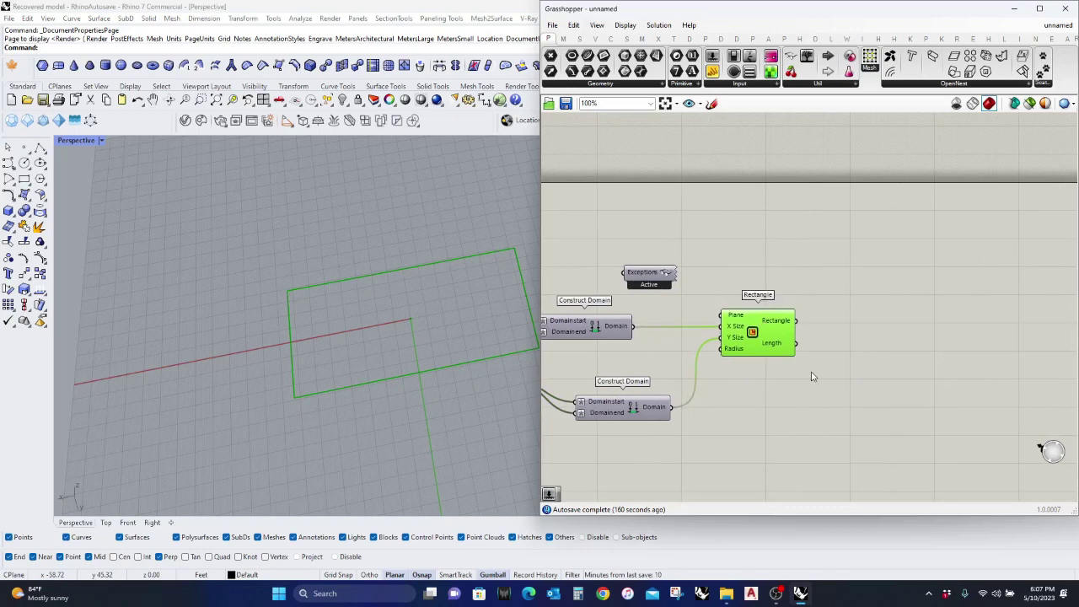
left_click(822, 390)
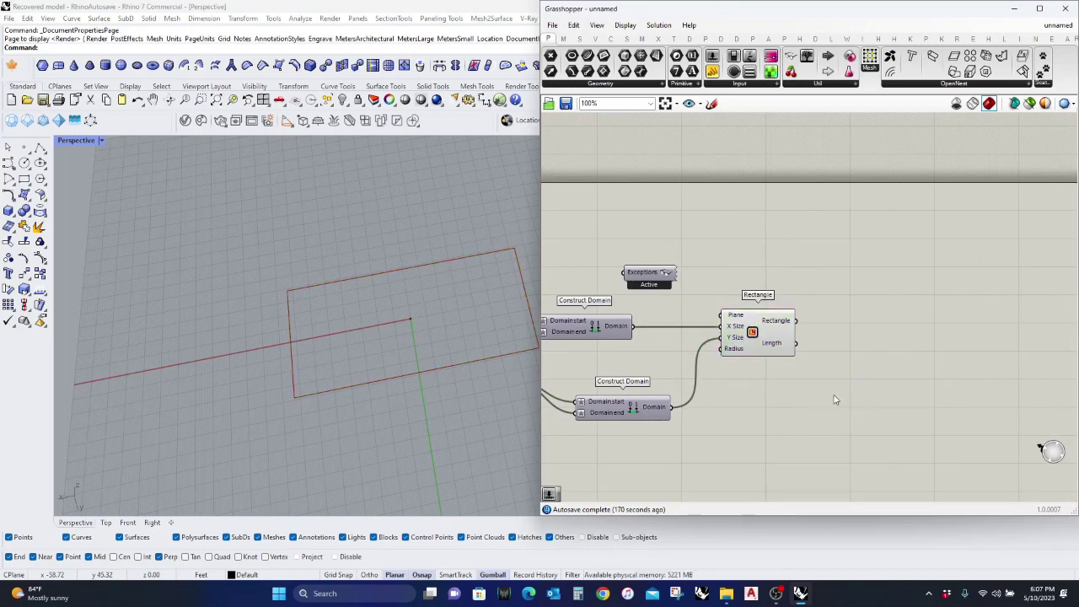
Step: Add a Move component to the lower right of the Rectangle component
double_click(835, 400)
type("move")
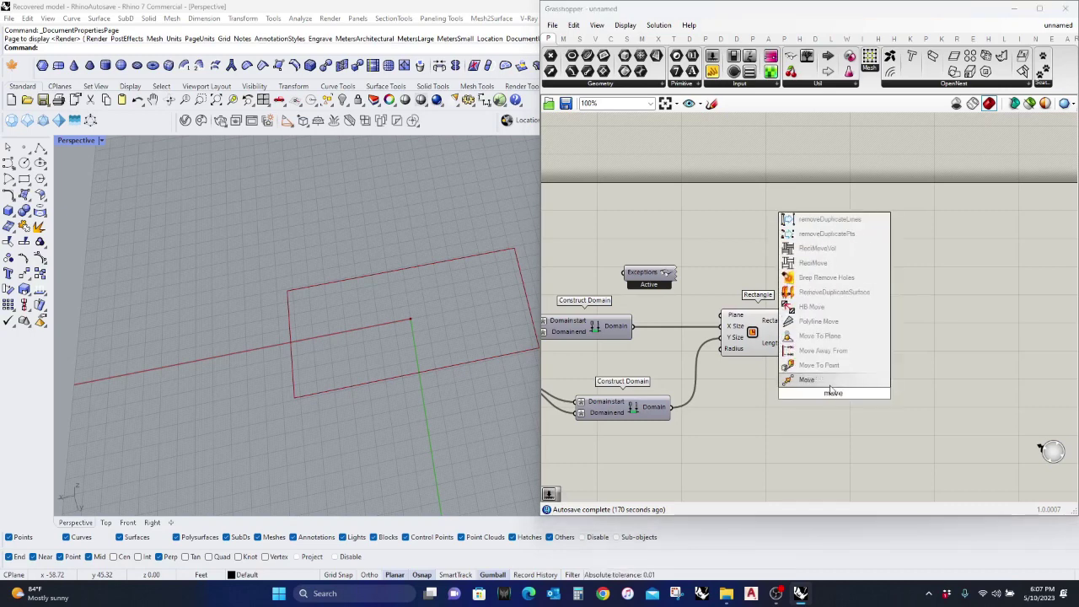
left_click(830, 386)
left_click_drag(808, 407, 879, 407)
Step: Add a Series component and place it just before the Move component
double_click(755, 434)
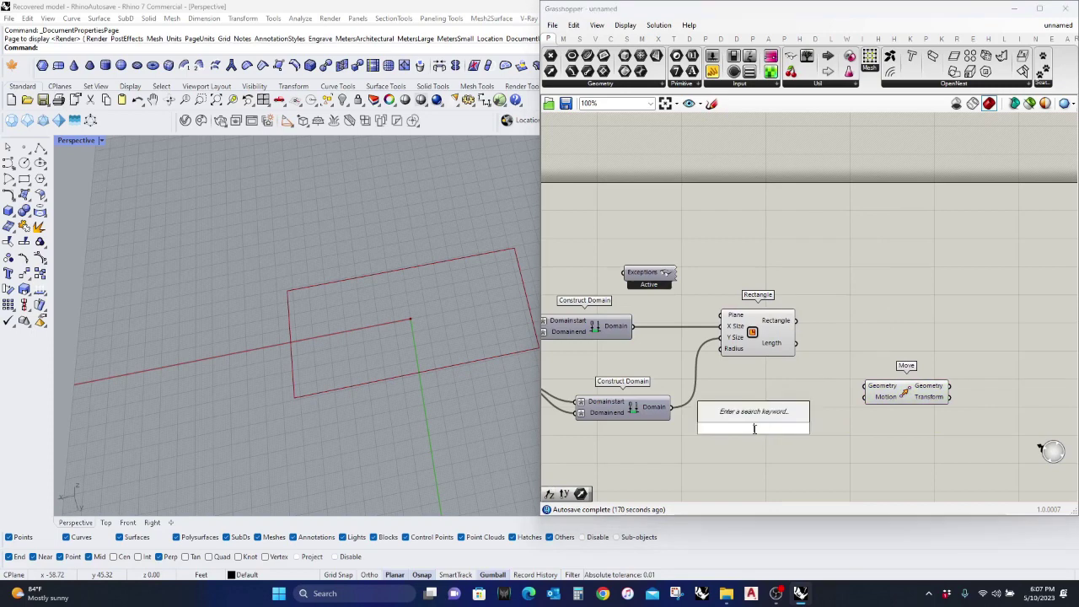
type("series")
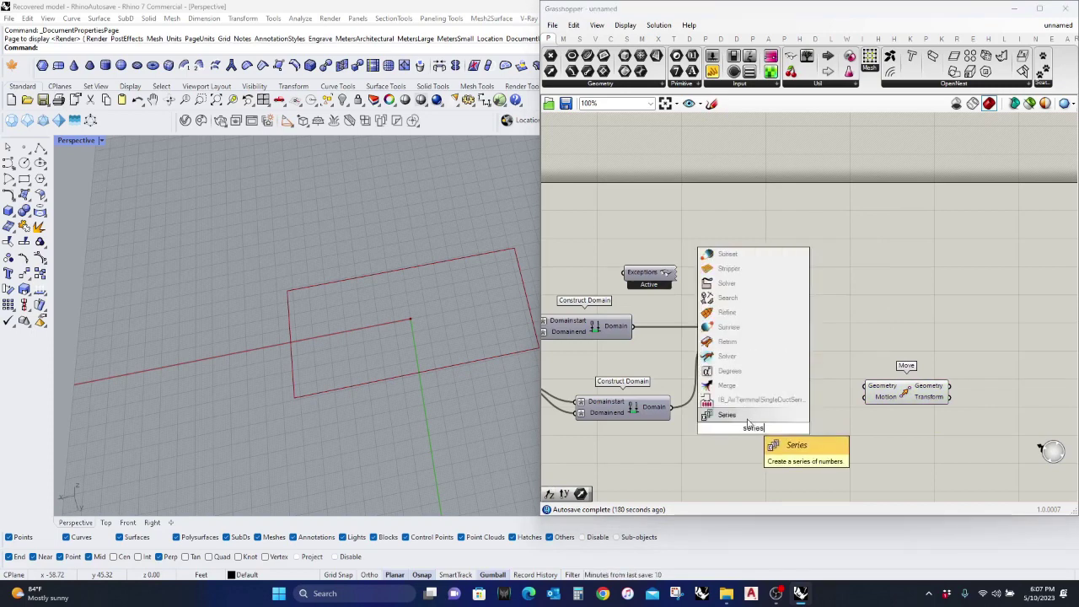
left_click(747, 416)
left_click_drag(764, 433, 824, 418)
right_click_drag(787, 445, 866, 405)
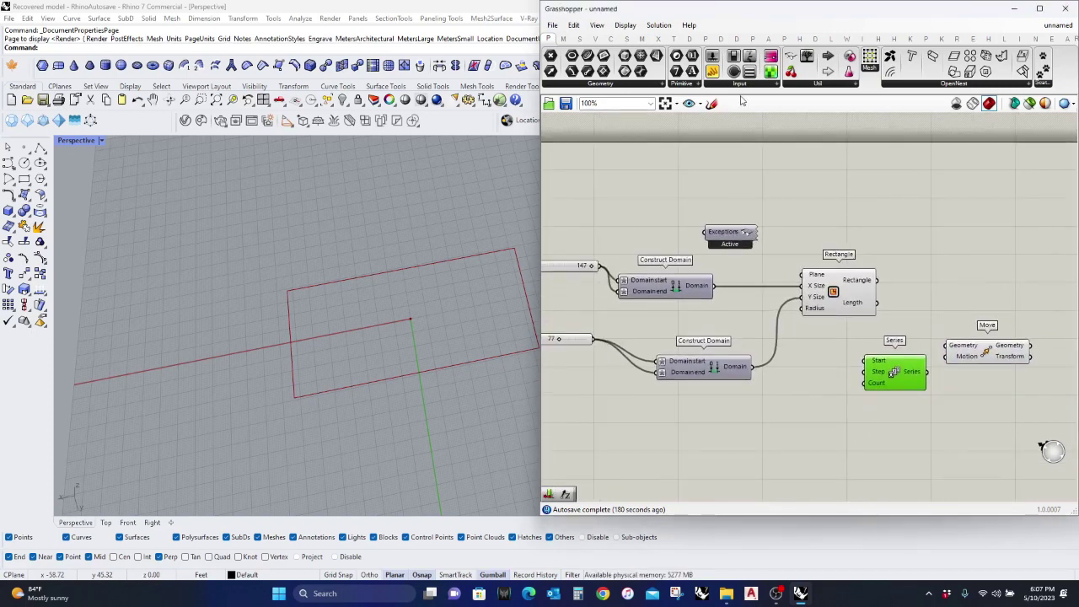
Step: Duplicate the 77 slider and place the copy below and to the left of the Series component
right_click_drag(745, 303, 842, 282)
left_click_drag(676, 322, 892, 441)
right_click_drag(930, 424, 817, 381)
scroll(696, 410, "up", 2)
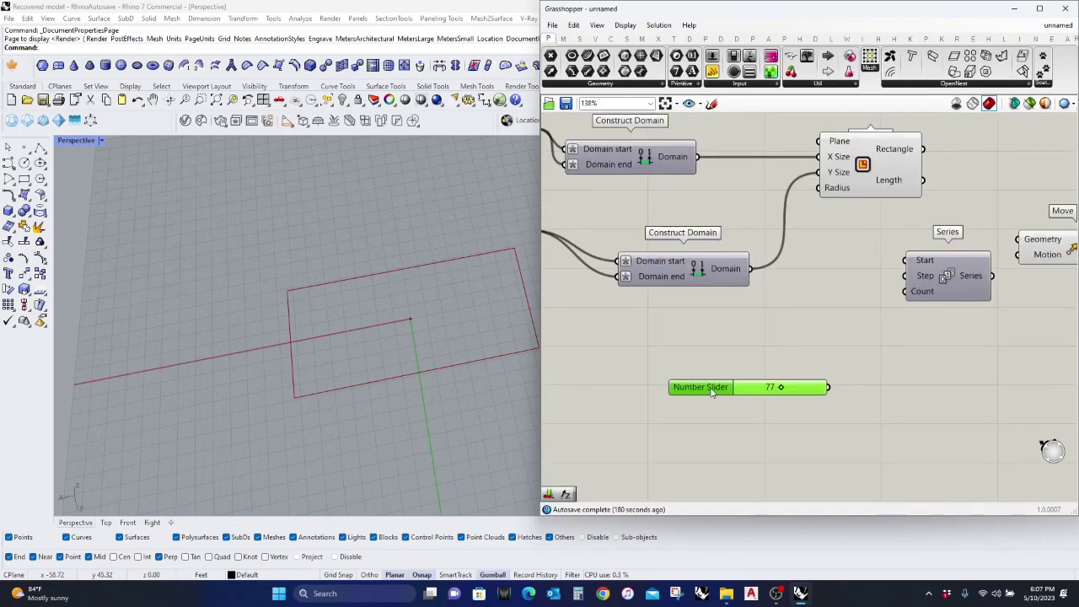
double_click(754, 387)
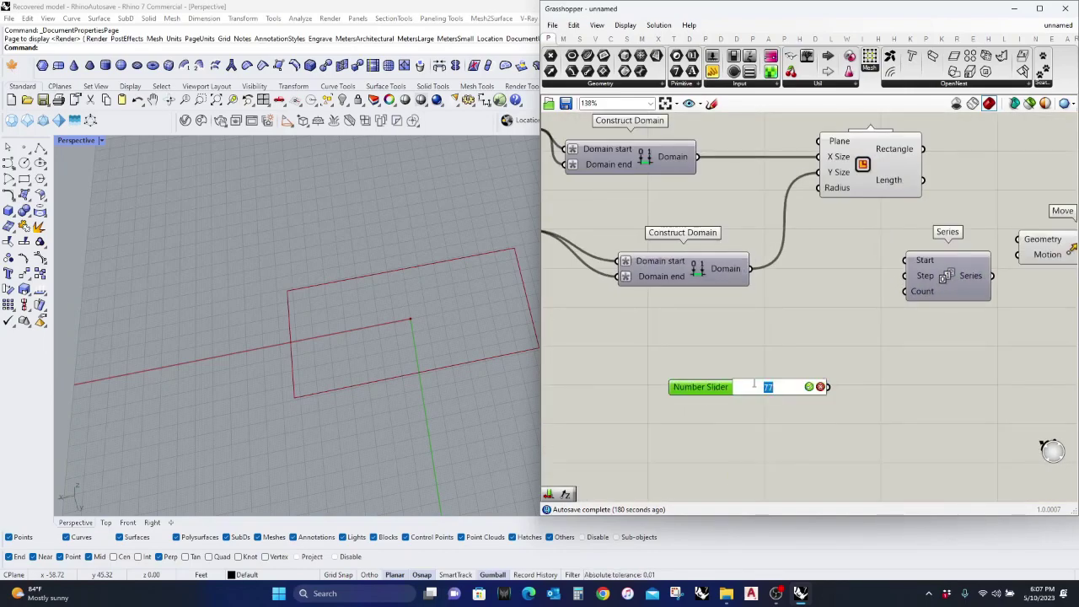
left_click(727, 389)
double_click(726, 389)
key("Escape")
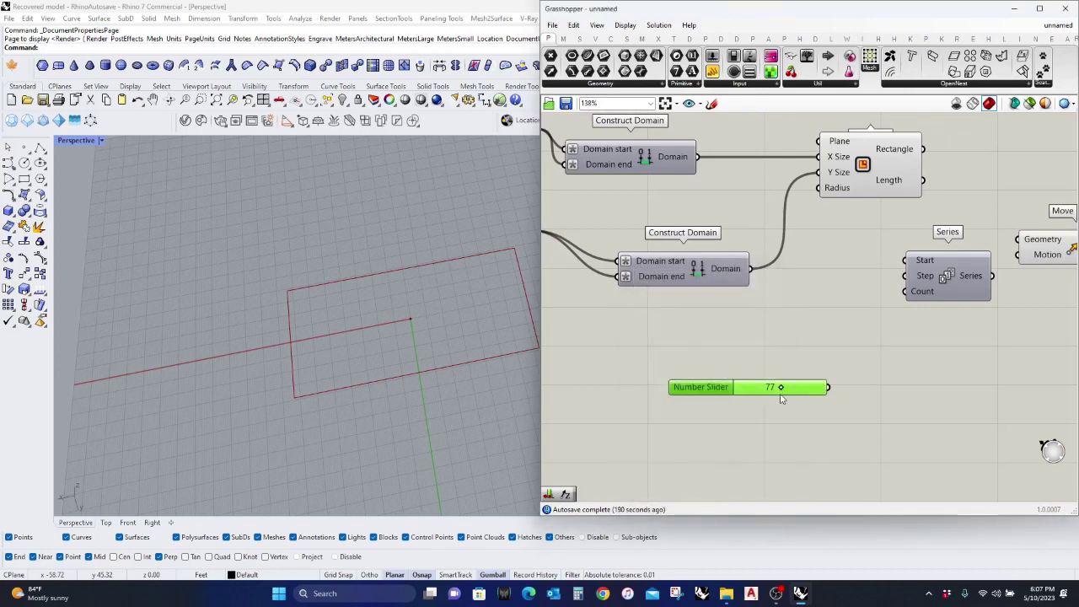
Step: Set the maximum of the copied number slider to 40
left_click_drag(670, 390, 730, 389)
double_click(729, 390)
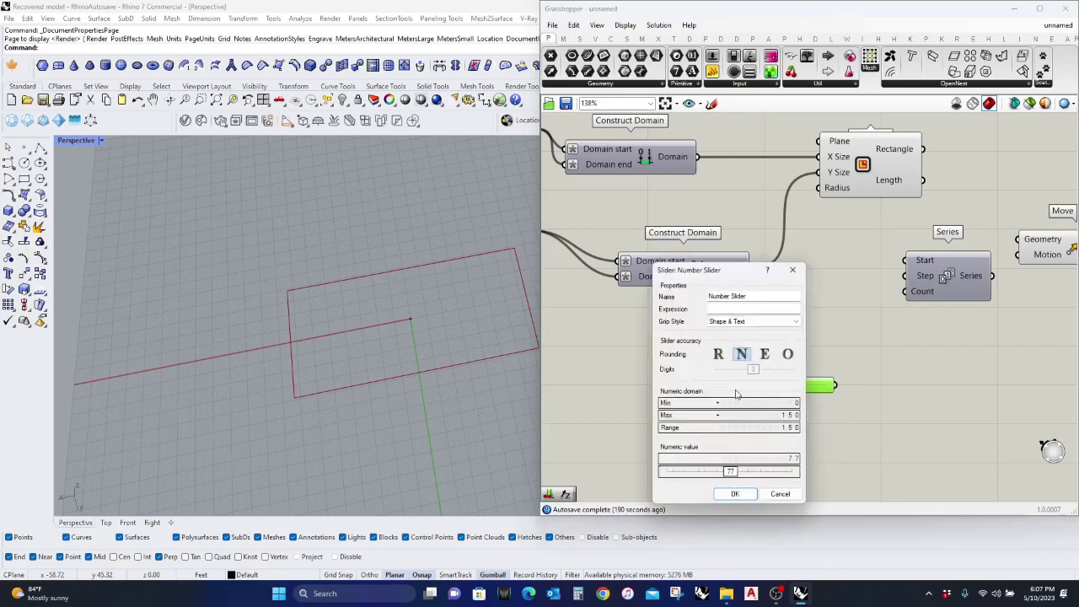
left_click(761, 416)
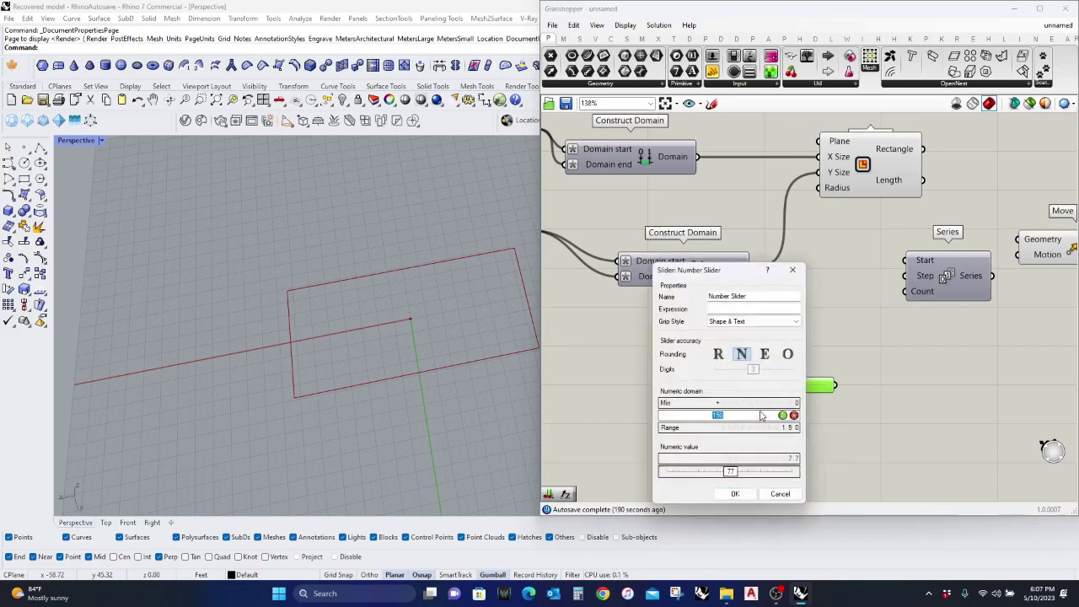
type("40")
left_click(782, 415)
left_click(734, 493)
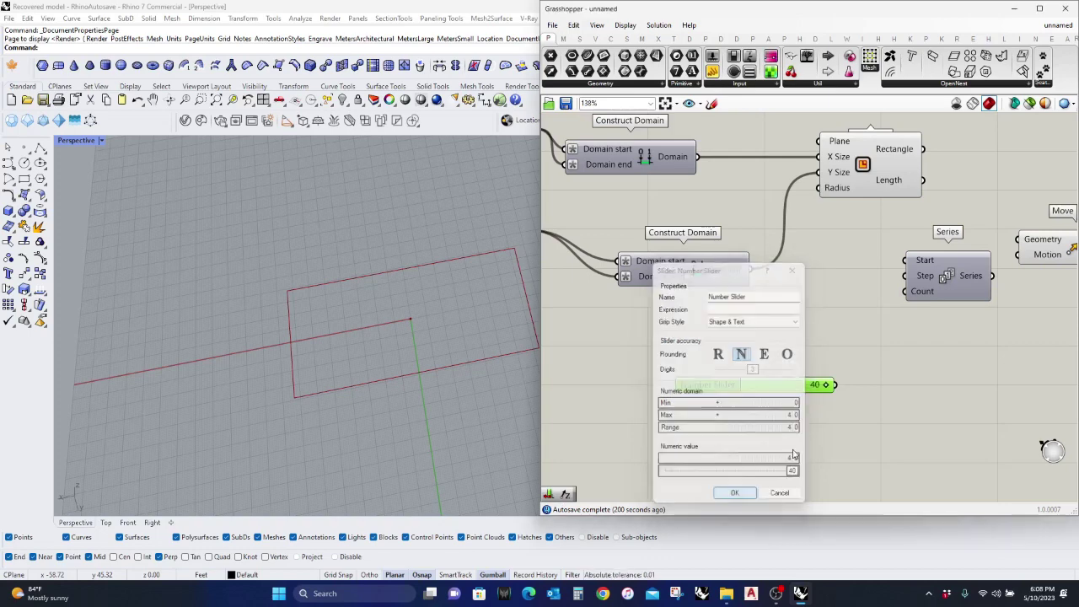
Step: Connect the copied slider to the Count input of Series, set it to 26, and nudge the Move component aside
left_click_drag(904, 294, 820, 390)
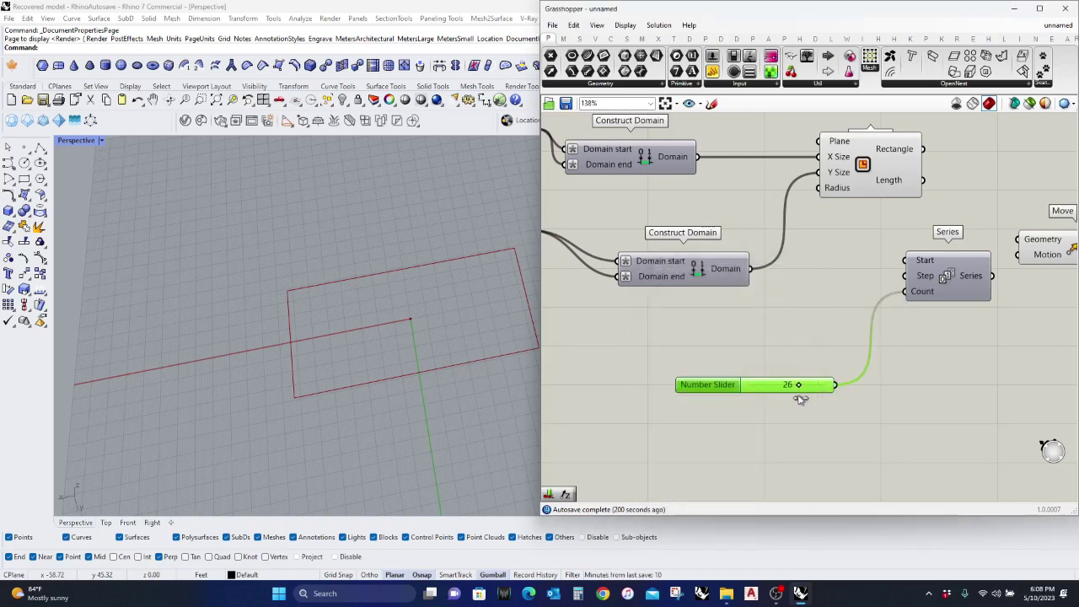
right_click_drag(872, 327, 779, 391)
right_click_drag(914, 371, 825, 382)
left_click_drag(882, 317, 899, 310)
right_click_drag(831, 372, 900, 348)
right_click_drag(728, 428, 825, 413)
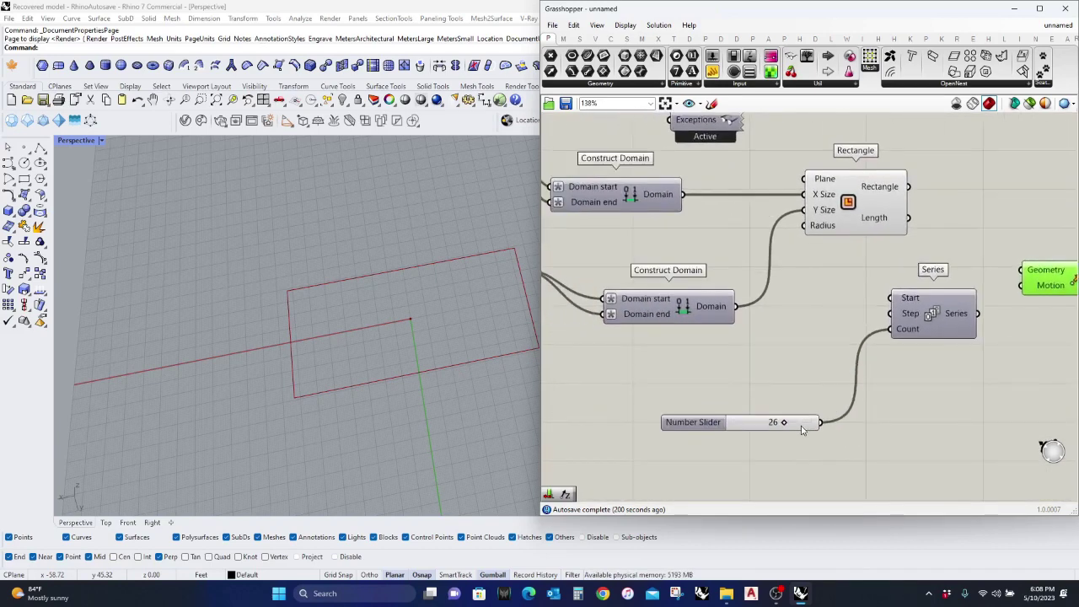
Step: Duplicate the Count slider above it, set the copy to 14, and connect it to the Step input of Series
left_click_drag(802, 428, 735, 384, "alt")
scroll(769, 371, "up", 3)
scroll(790, 358, "down", 3)
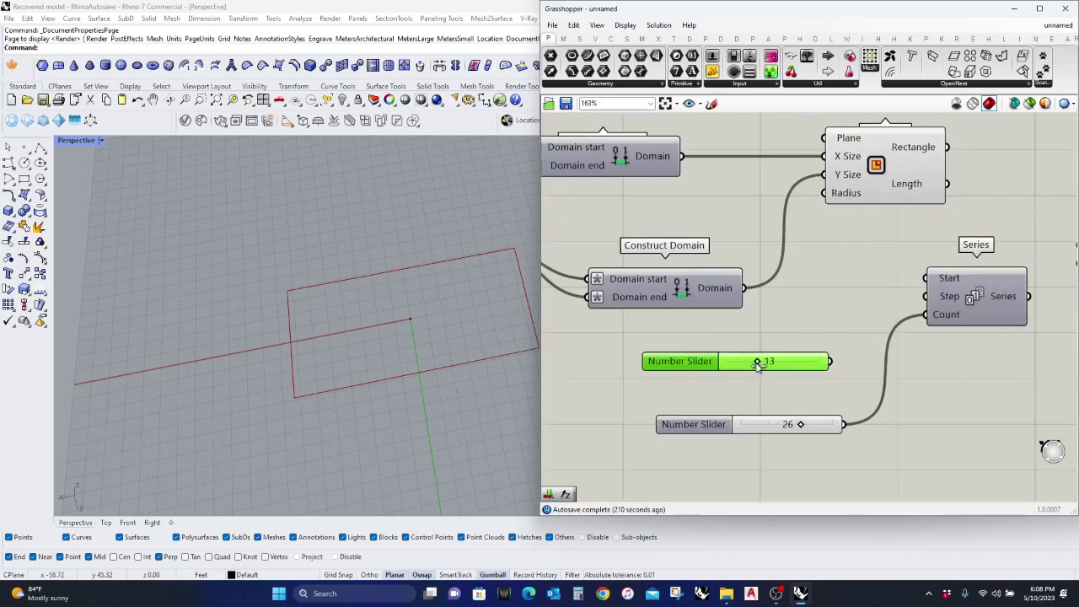
scroll(918, 333, "up", 4)
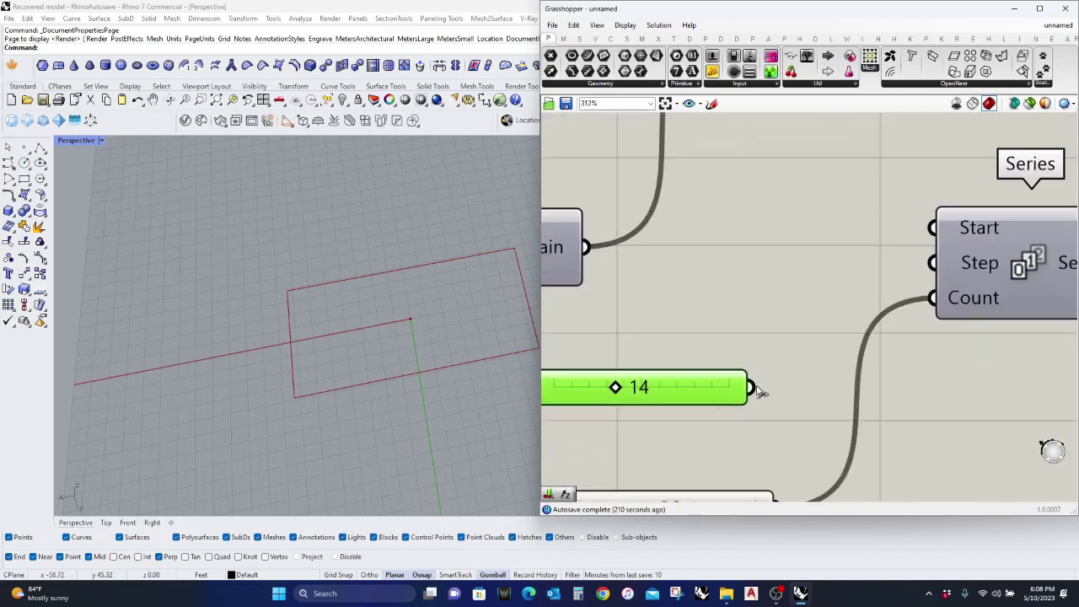
left_click_drag(749, 387, 925, 257)
Step: Place the Move component farther from Series to leave space between them
scroll(925, 257, "down", 5)
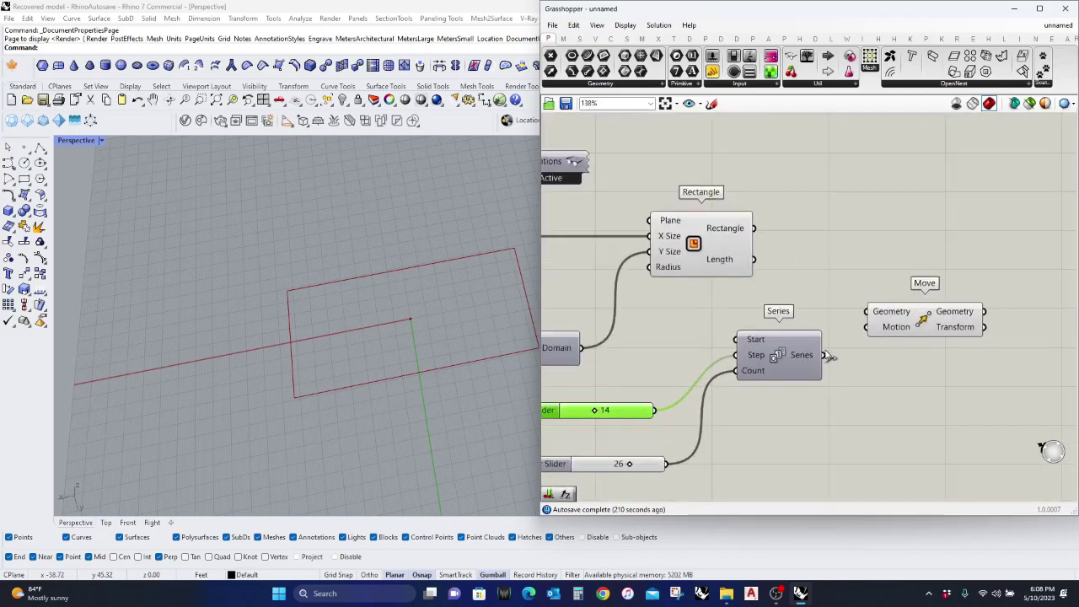
left_click_drag(904, 320, 960, 298)
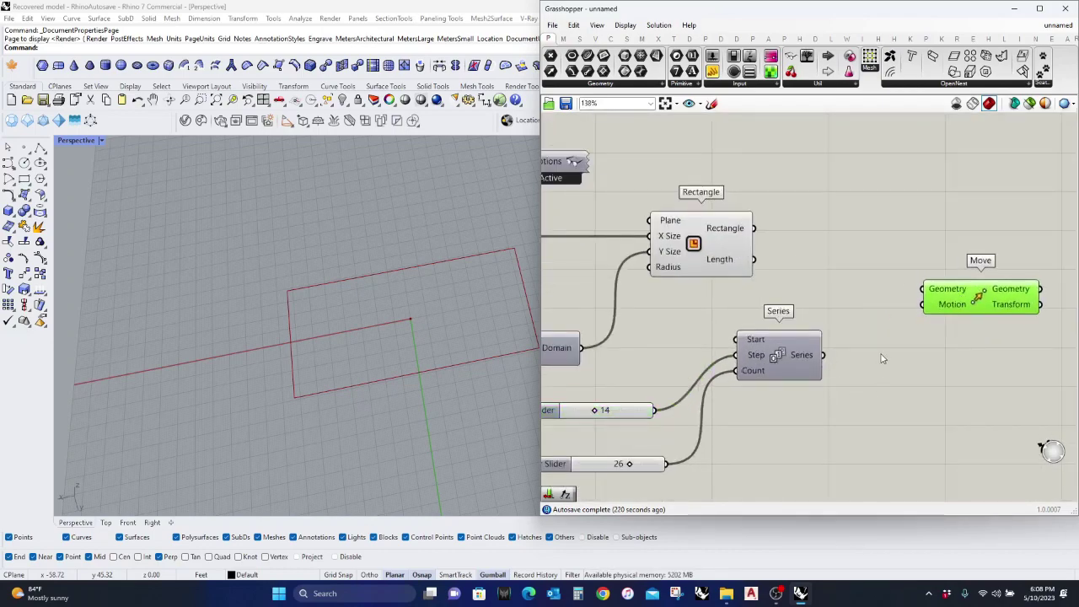
Step: Add a Unit Z component fed by Series, then connect its Unit vector to Move's Motion input and Rectangle to Move's Geometry input
left_click(880, 357)
double_click(878, 354)
type("unit z")
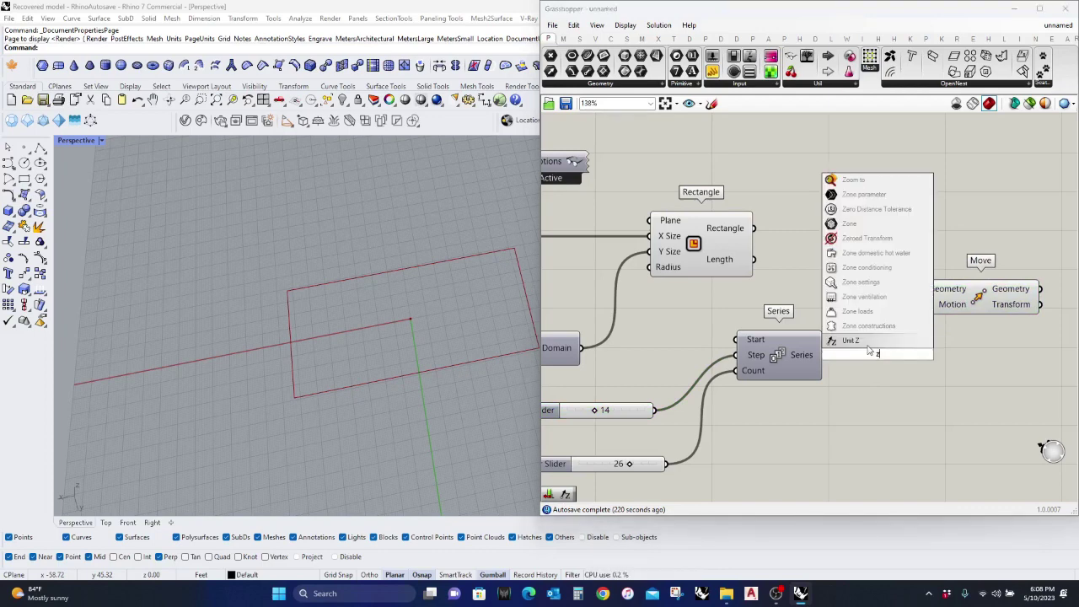
key("Return")
left_click_drag(854, 345, 824, 355)
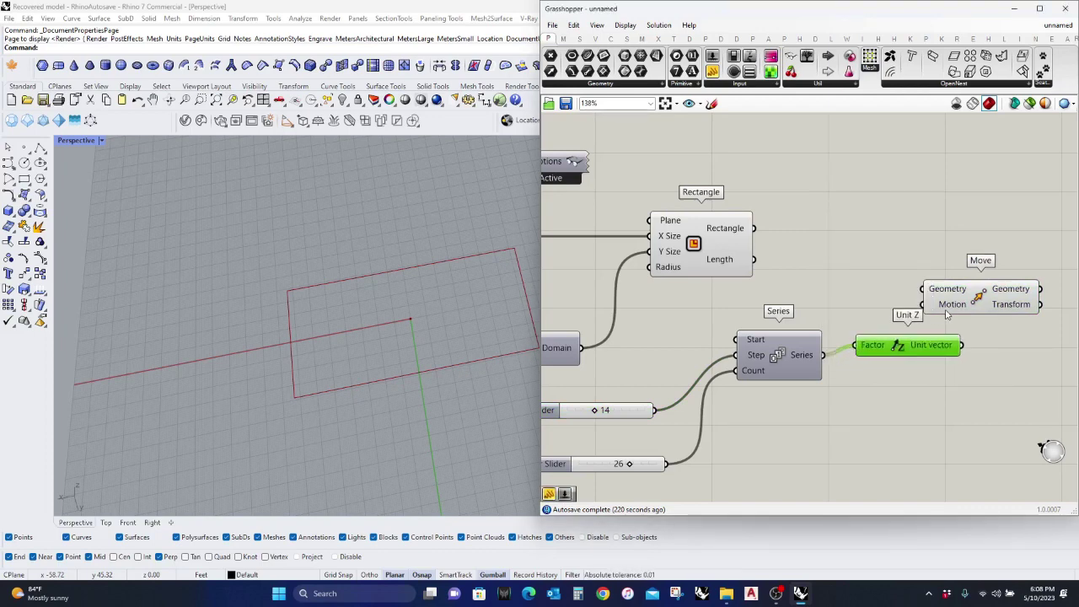
left_click_drag(978, 297, 961, 345)
left_click_drag(974, 288, 753, 228)
Step: Examine the stacked floor outlines in the perspective view from different angles and distances
scroll(388, 323, "down", 5)
right_click_drag(358, 306, 364, 299)
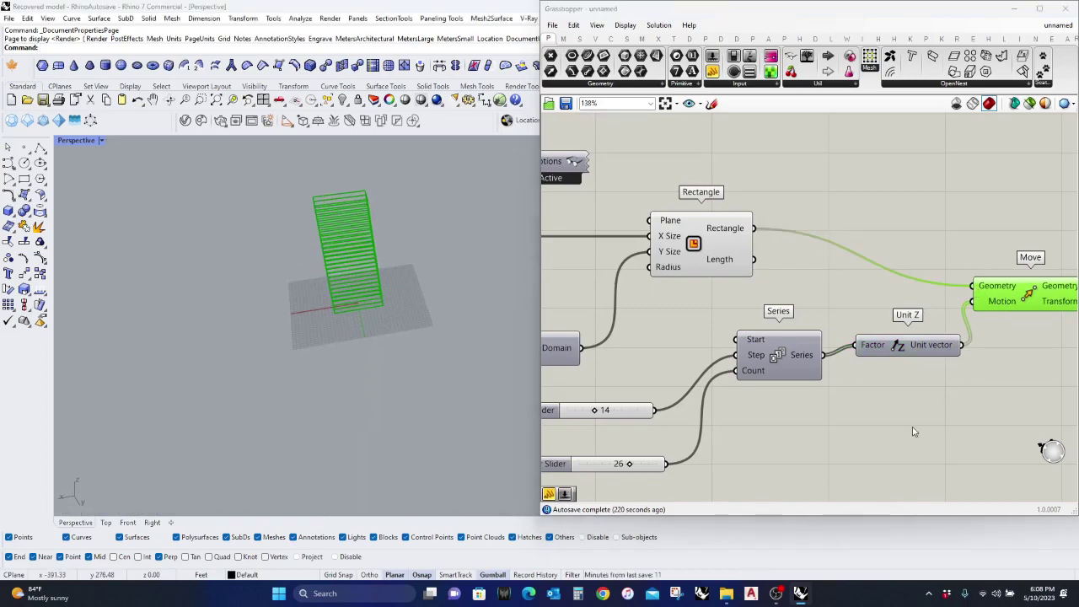
right_click_drag(916, 430, 783, 441)
scroll(347, 275, "up", 6)
right_click_drag(359, 297, 418, 298)
left_click(931, 476)
scroll(401, 335, "down", 5)
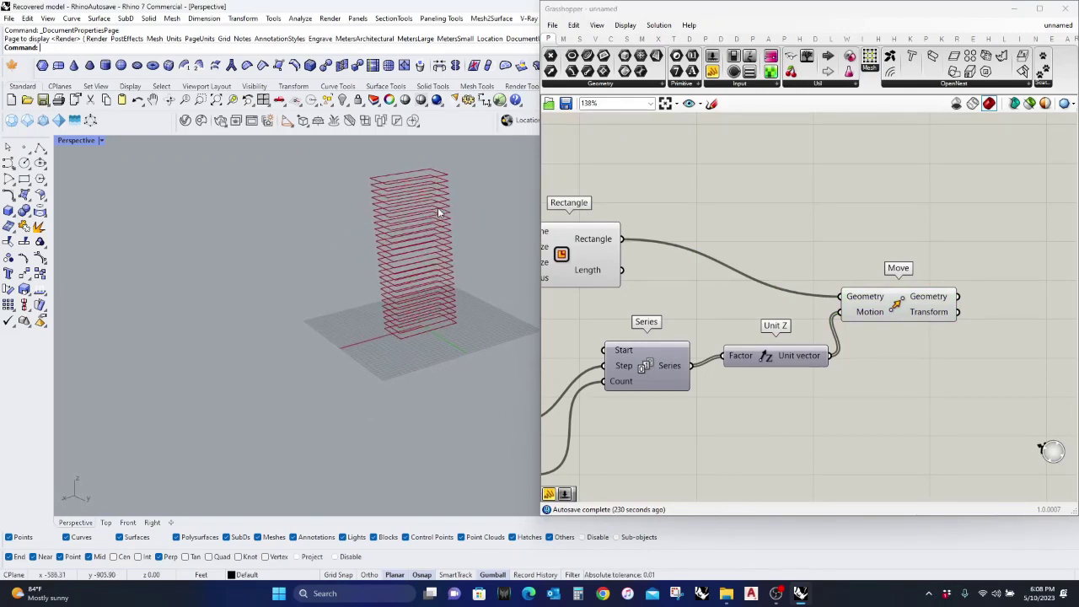
scroll(450, 172, "up", 2)
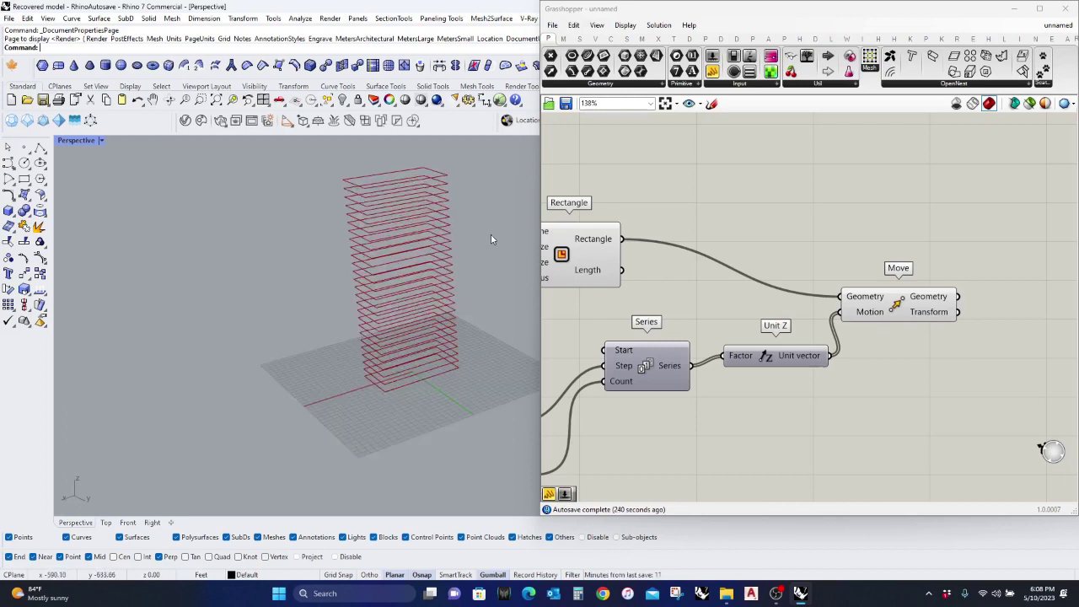
Step: Add a Rotate component beside the Move component
right_click_drag(895, 424, 806, 410)
scroll(806, 410, "down", 1)
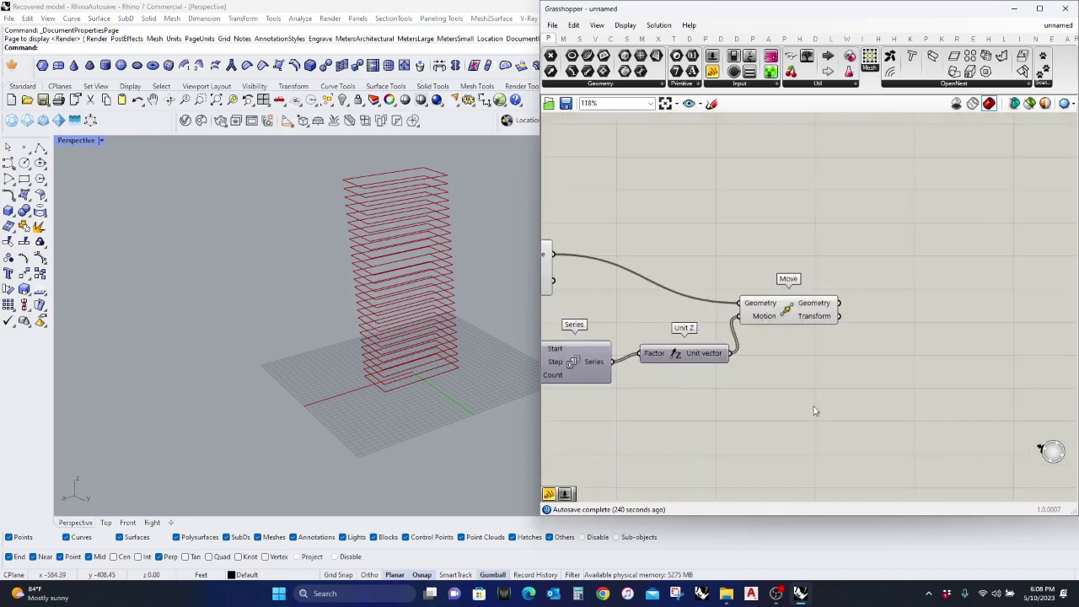
scroll(854, 394, "down", 3)
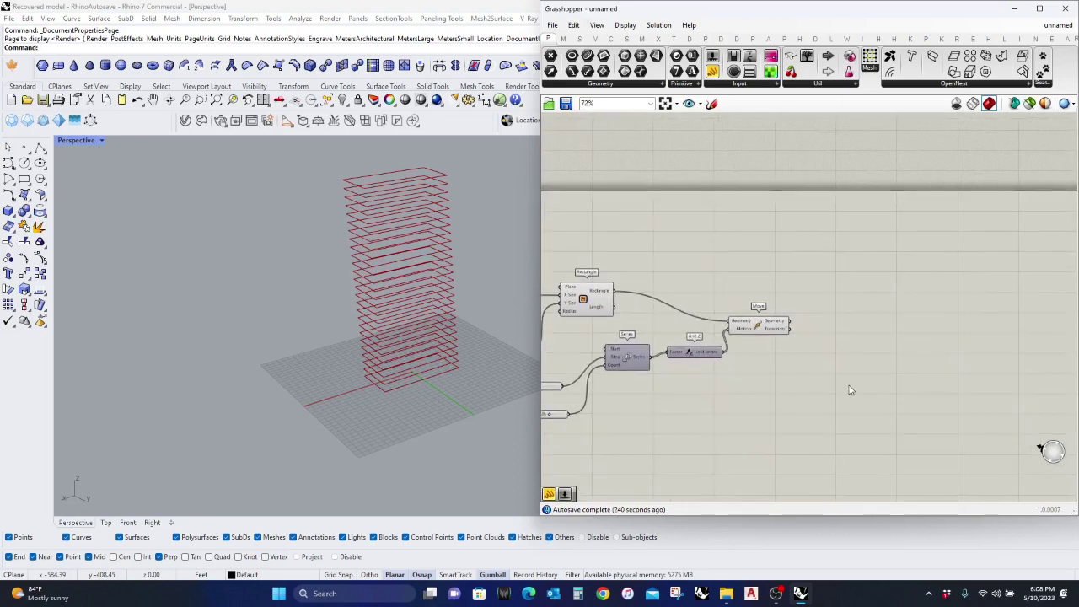
scroll(850, 371, "up", 1)
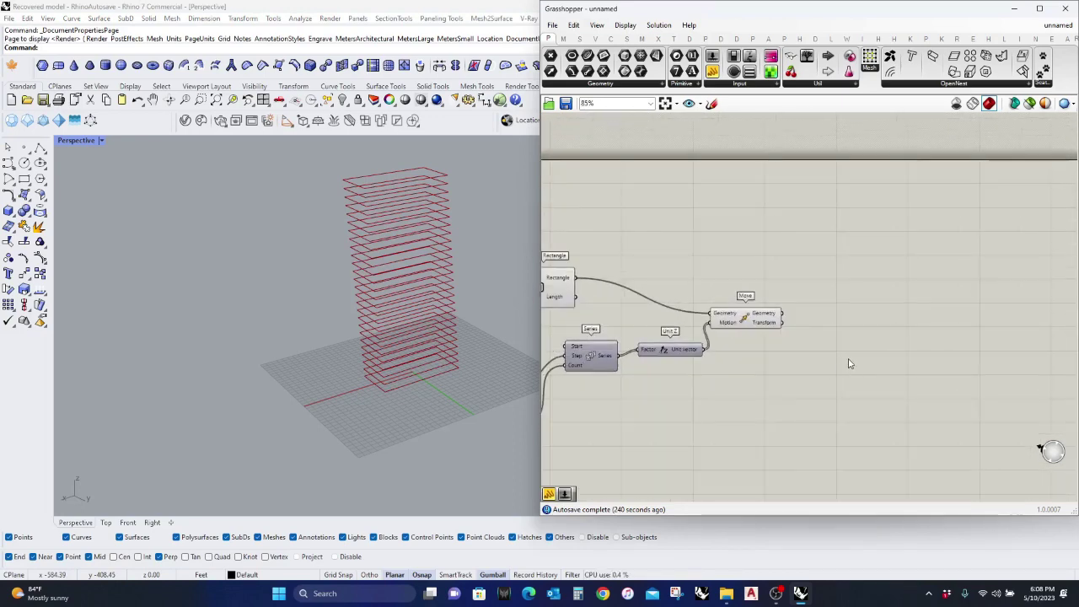
double_click(847, 371)
type("rotat")
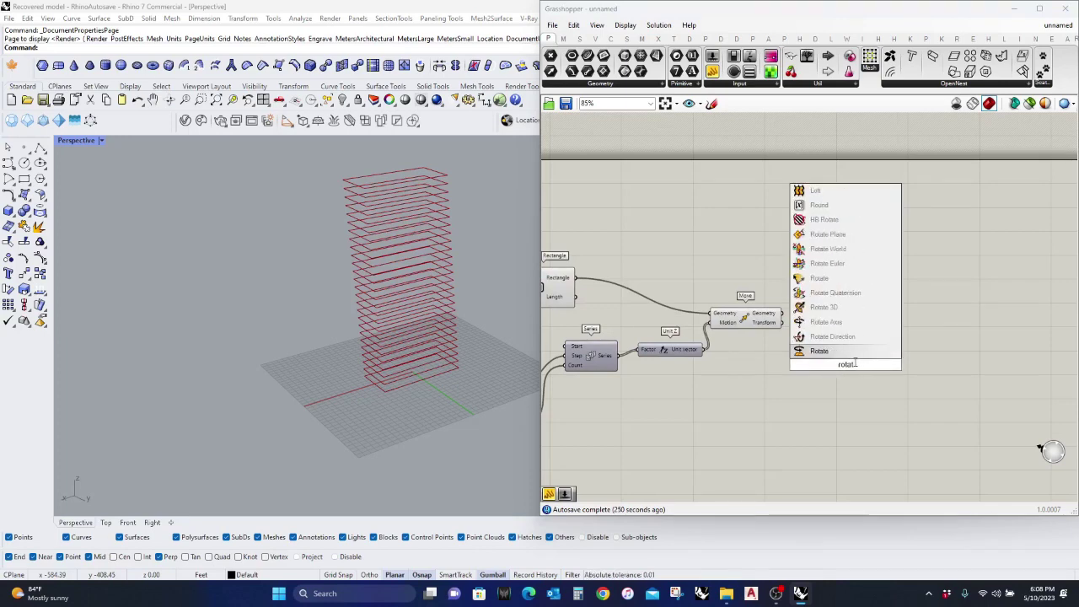
key("Return")
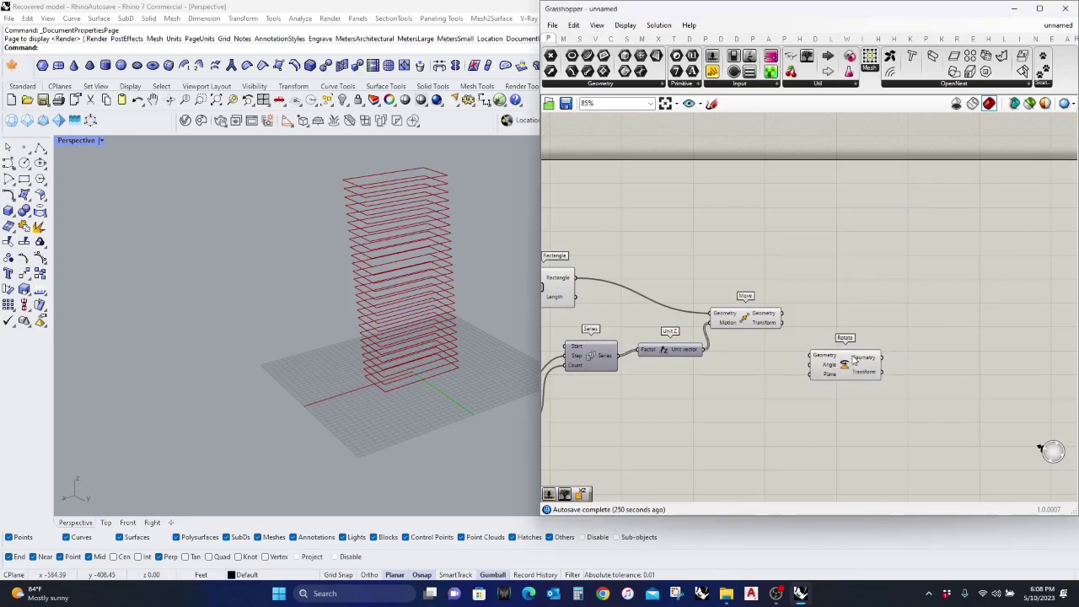
Step: Set the Angle input of Rotate to degrees and place the component farther from Move
scroll(818, 368, "up", 3)
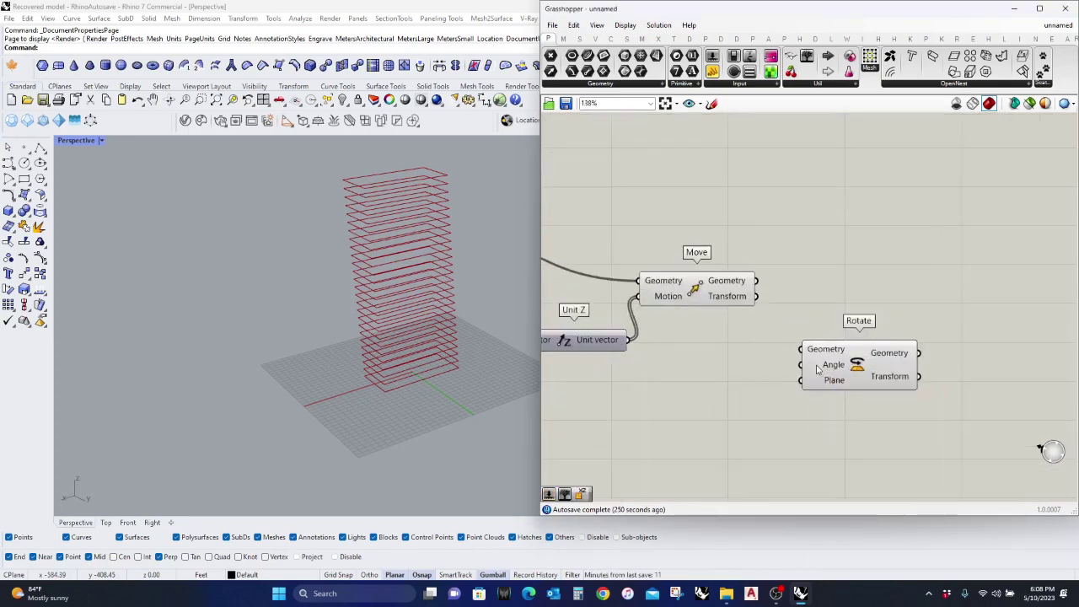
right_click(816, 368)
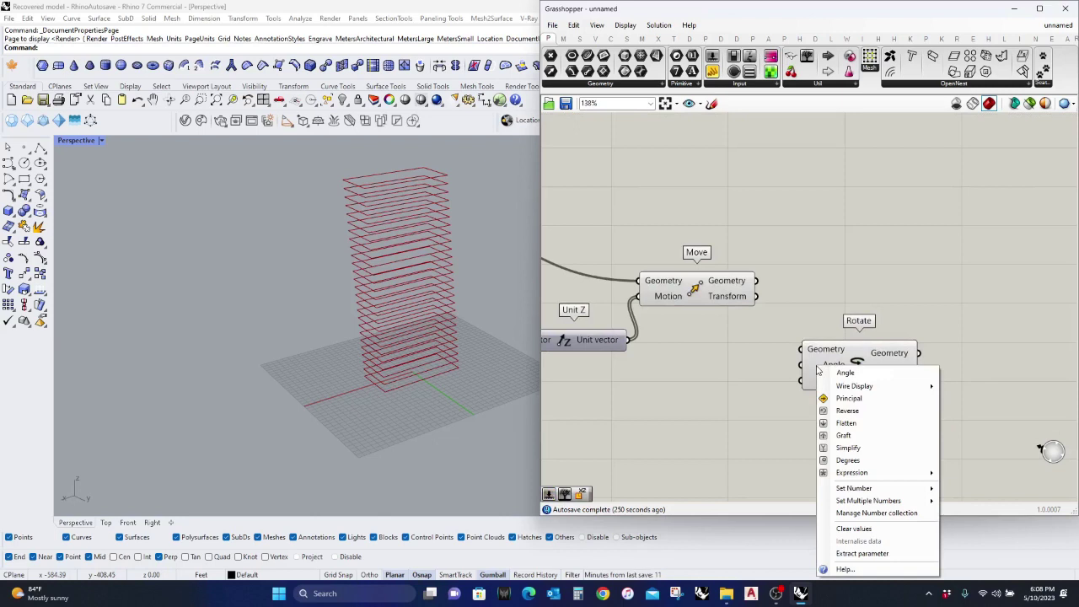
left_click(840, 459)
left_click(890, 361)
left_click_drag(889, 361, 970, 347)
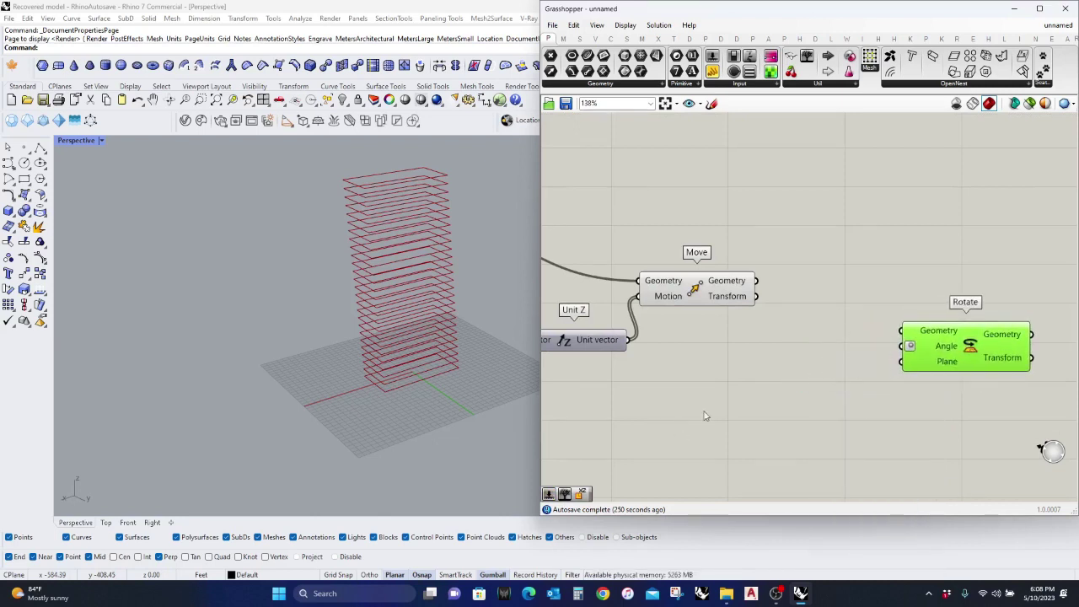
Step: Add a second Series component and place it below the Rotate component
double_click(767, 439)
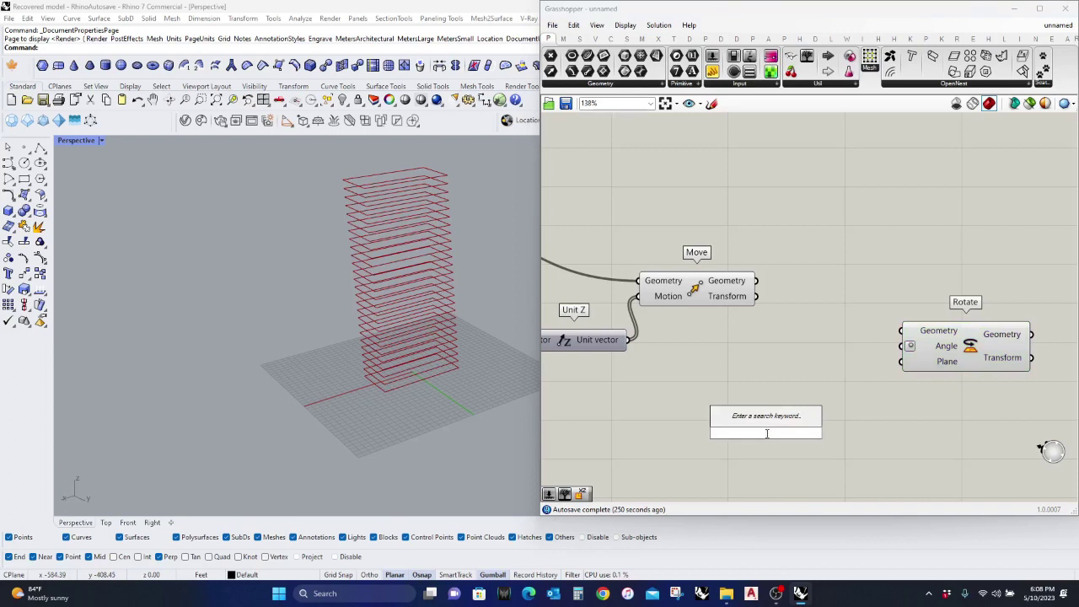
type("series")
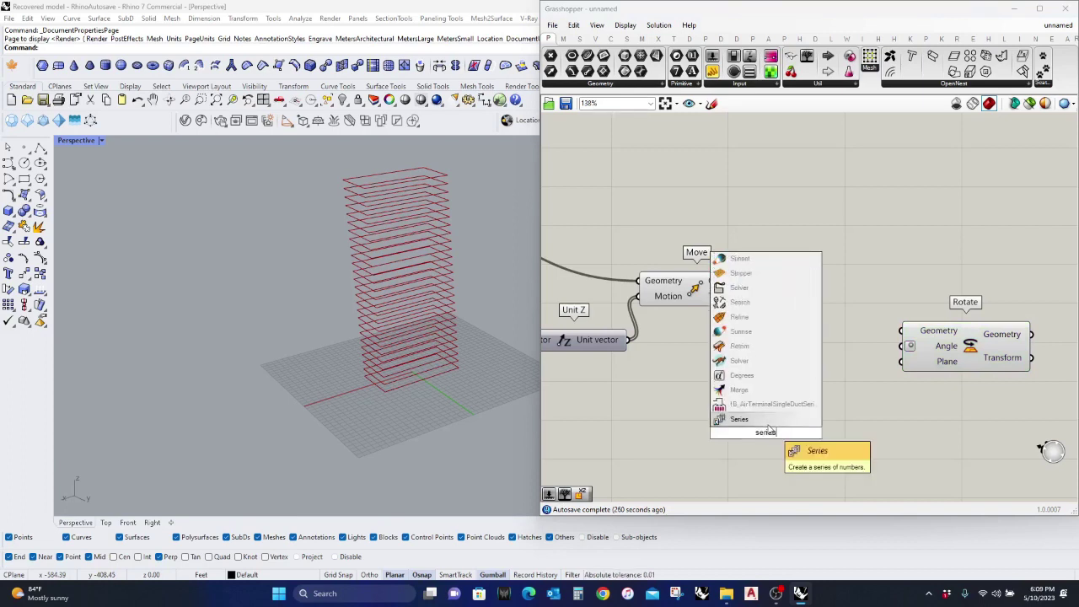
key("Return")
left_click_drag(762, 430, 911, 439)
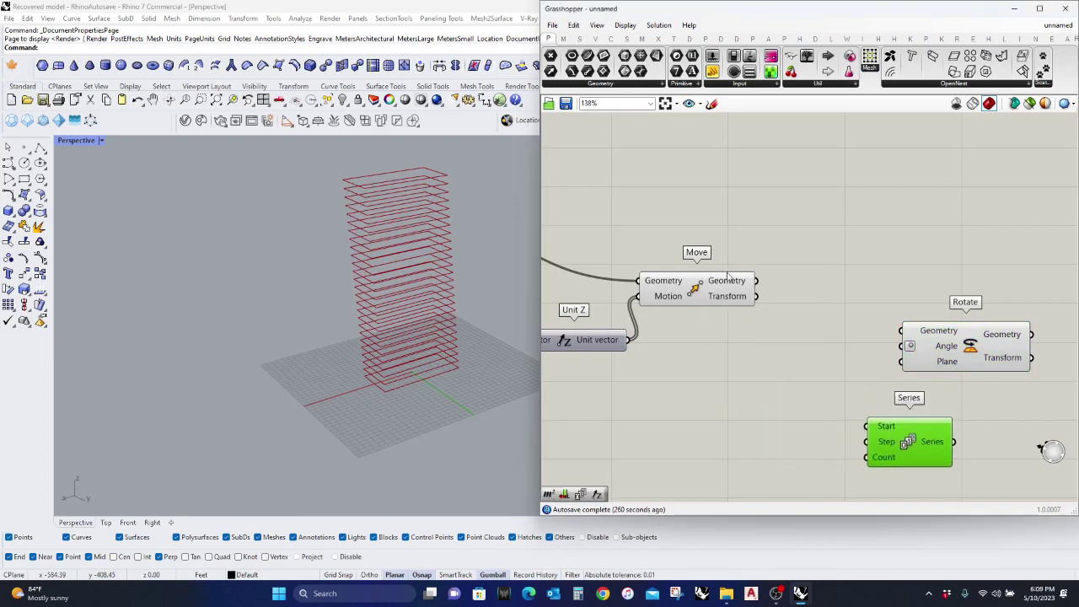
Step: Add a List Length component below Move and connect Move's Geometry output to its List input
left_click(729, 282)
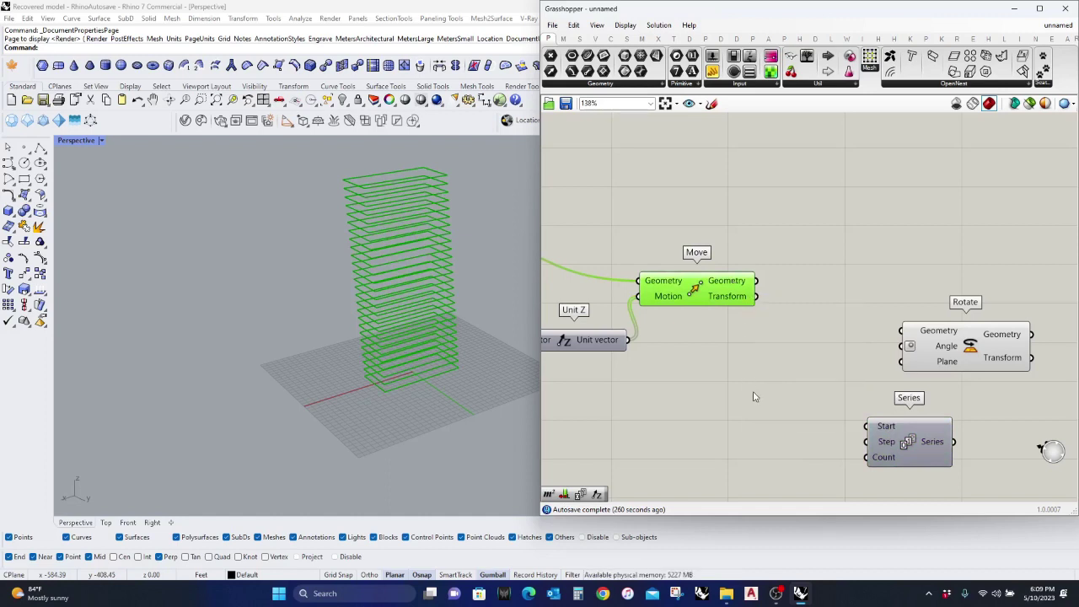
left_click(754, 396)
double_click(761, 381)
type("list")
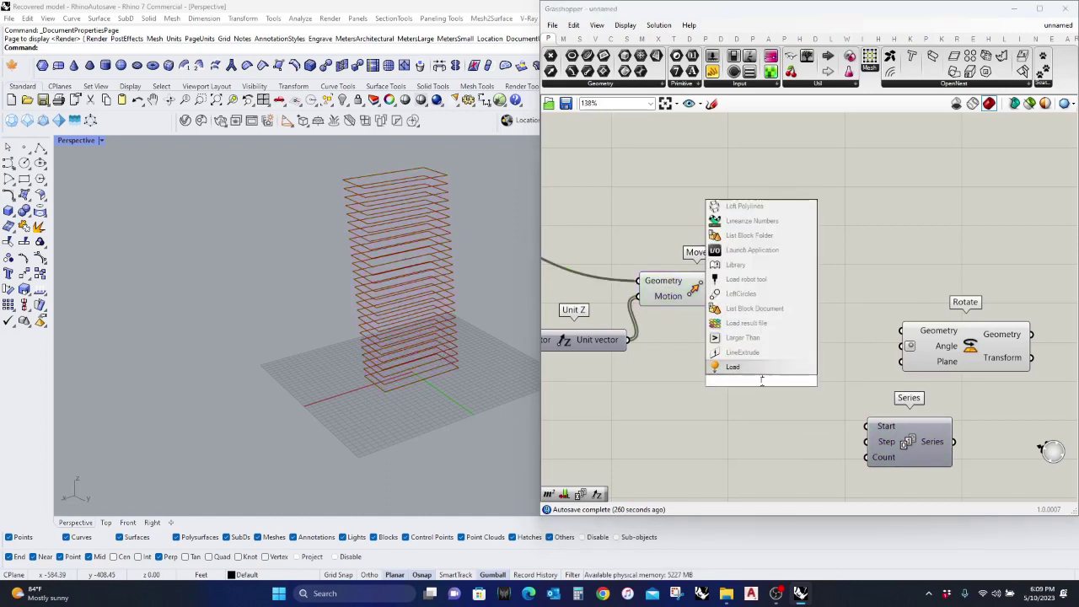
type(" lenght")
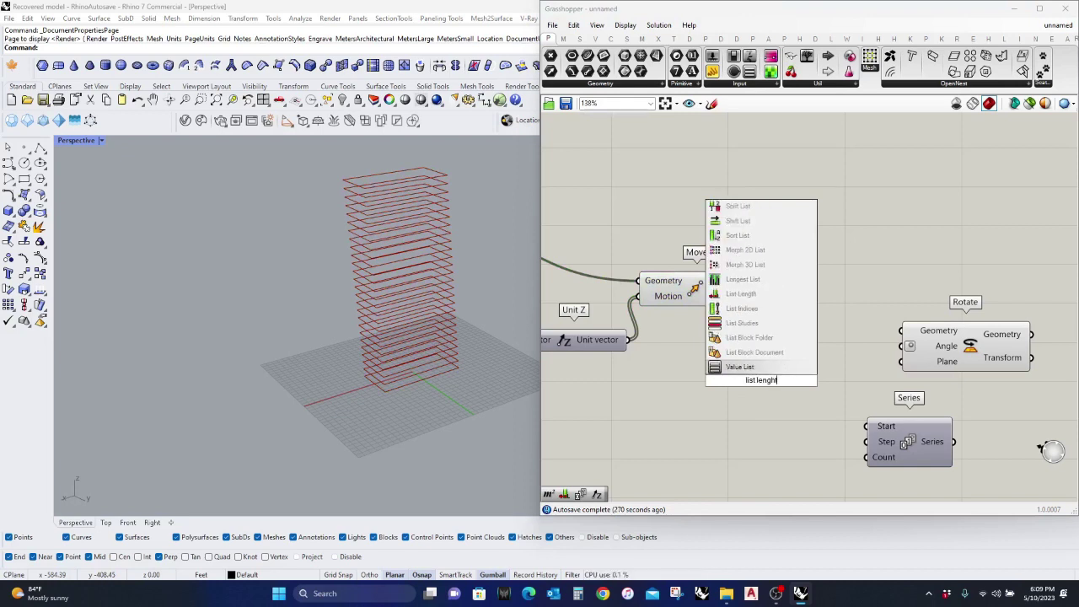
key("Up")
key("Up")
key("Up")
key("Up")
key("Up")
key("Up")
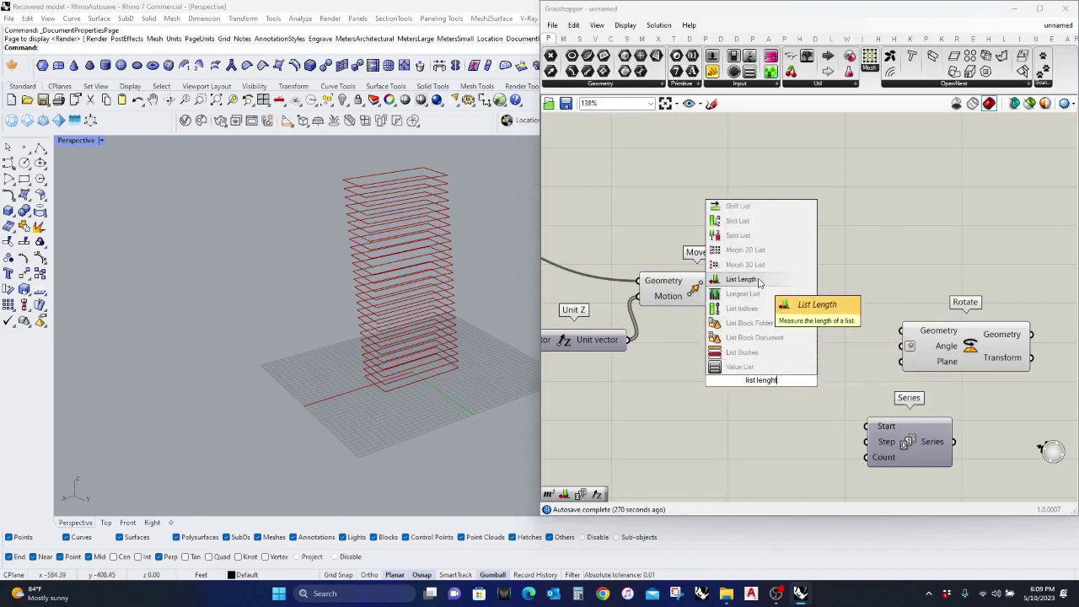
key("Return")
left_click_drag(737, 385, 736, 383)
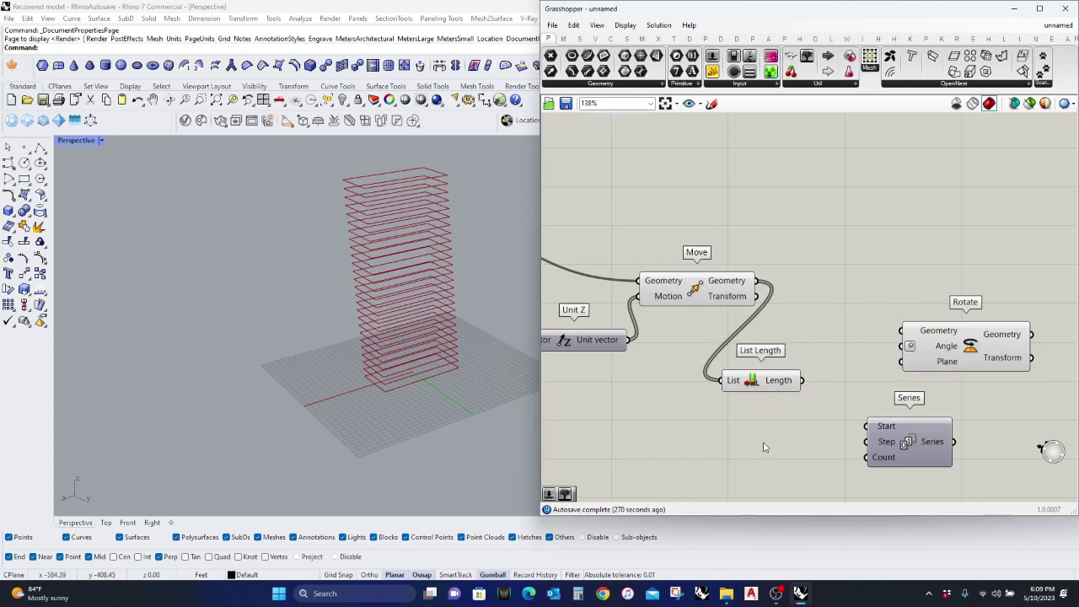
Step: Add a Subtraction component below List Length and connect the Length output to its A input
double_click(764, 447)
type("subtra")
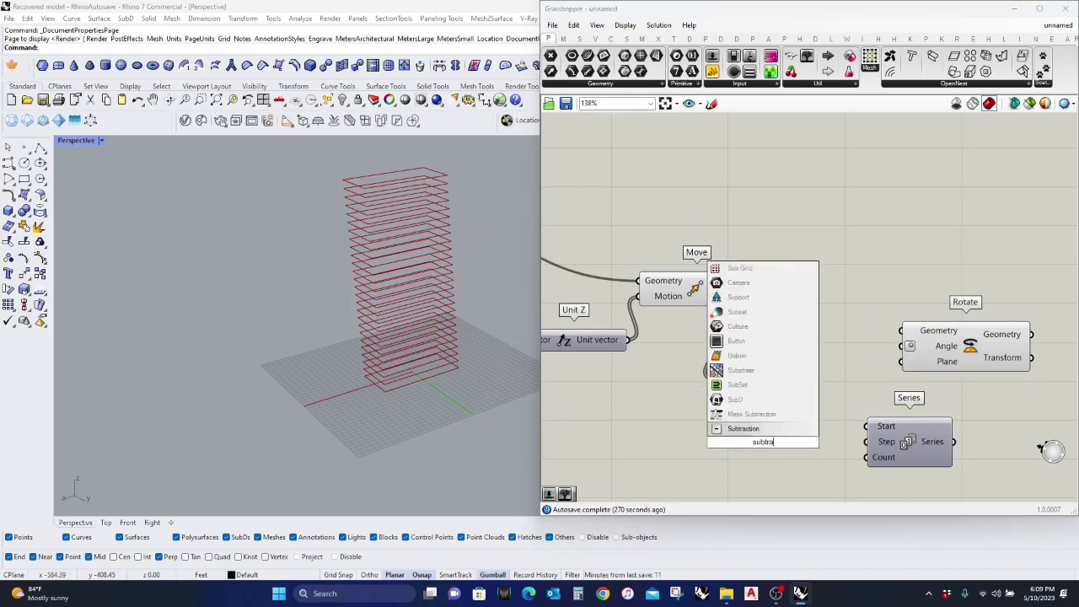
type("ct")
key("Return")
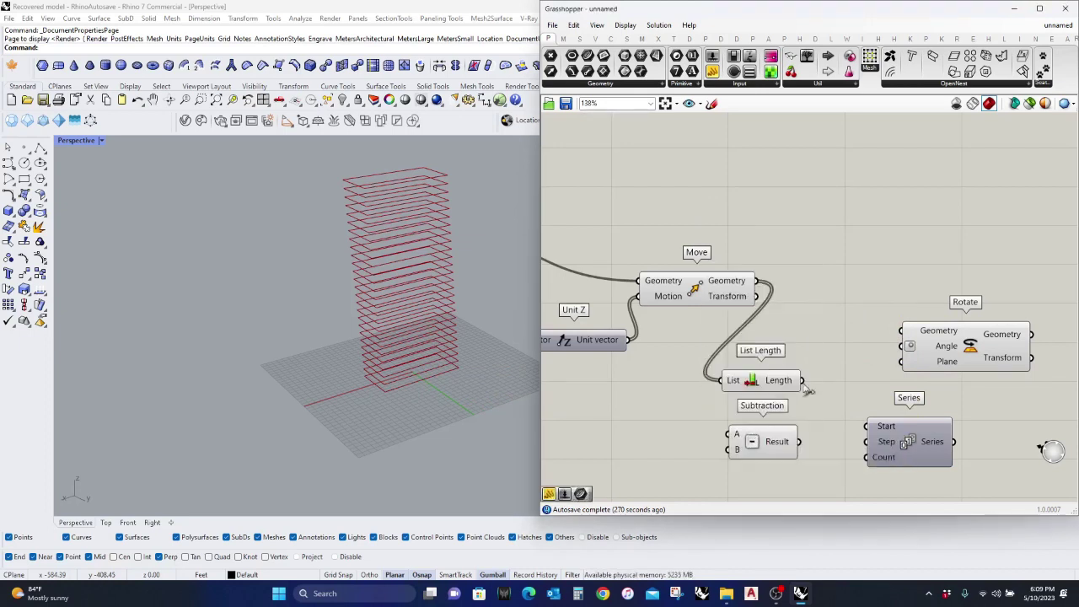
left_click_drag(800, 382, 788, 446)
Step: Add an integer number slider with a maximum of 10, connect it to input B of Subtraction, and set it to 6
right_click_drag(757, 471, 807, 385)
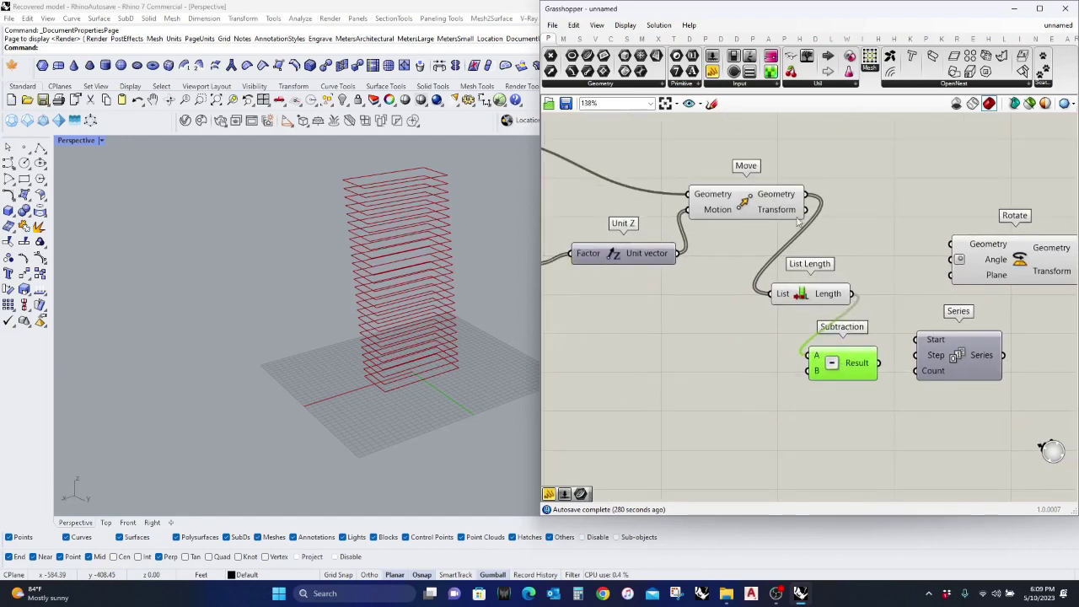
left_click(726, 397)
double_click(692, 402)
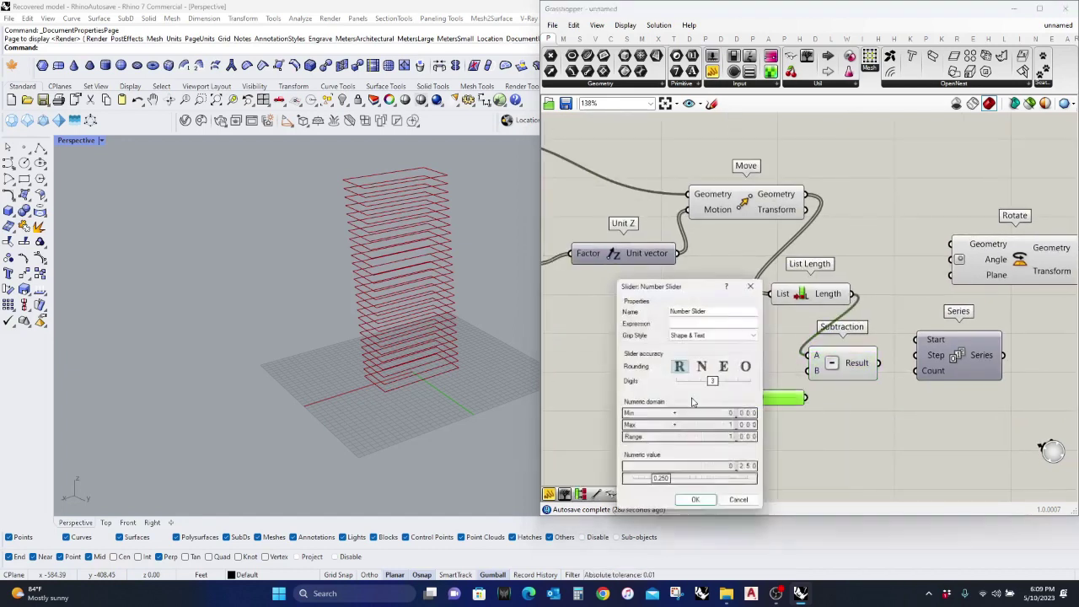
double_click(699, 427)
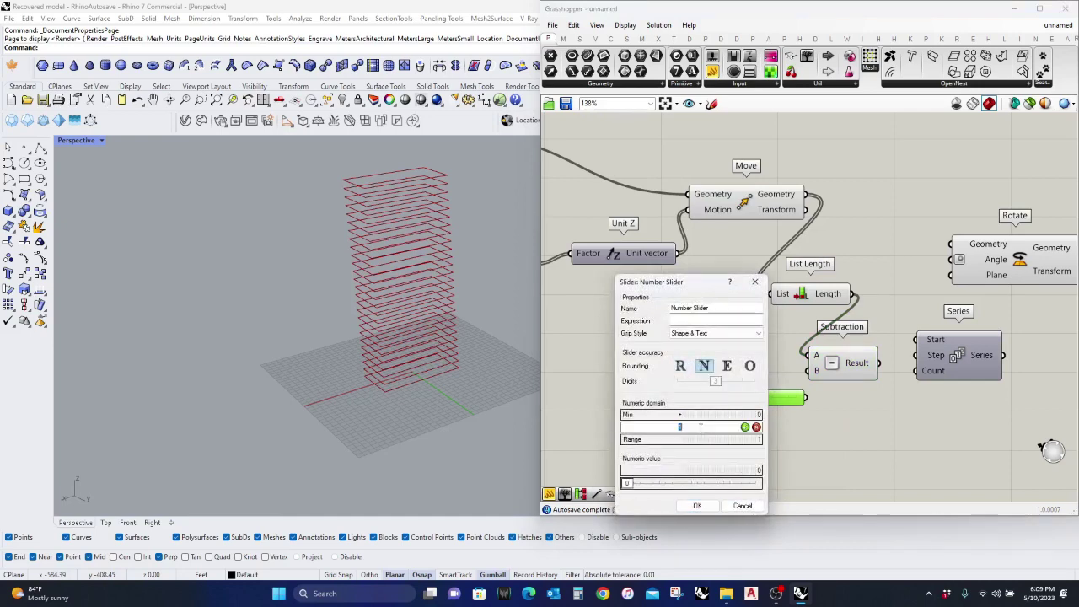
type("0")
left_click(745, 428)
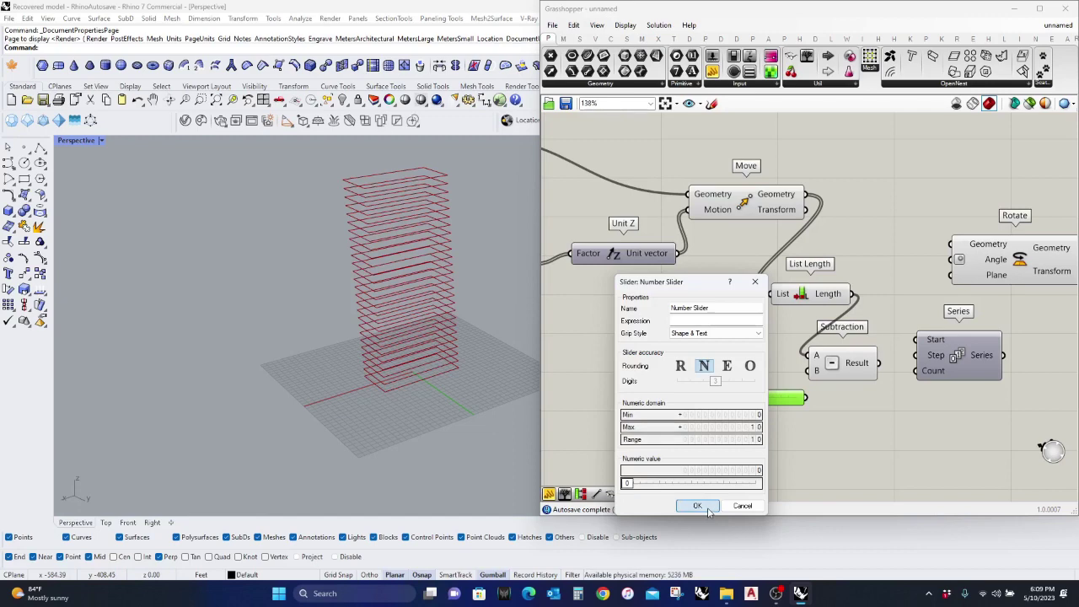
left_click(697, 506)
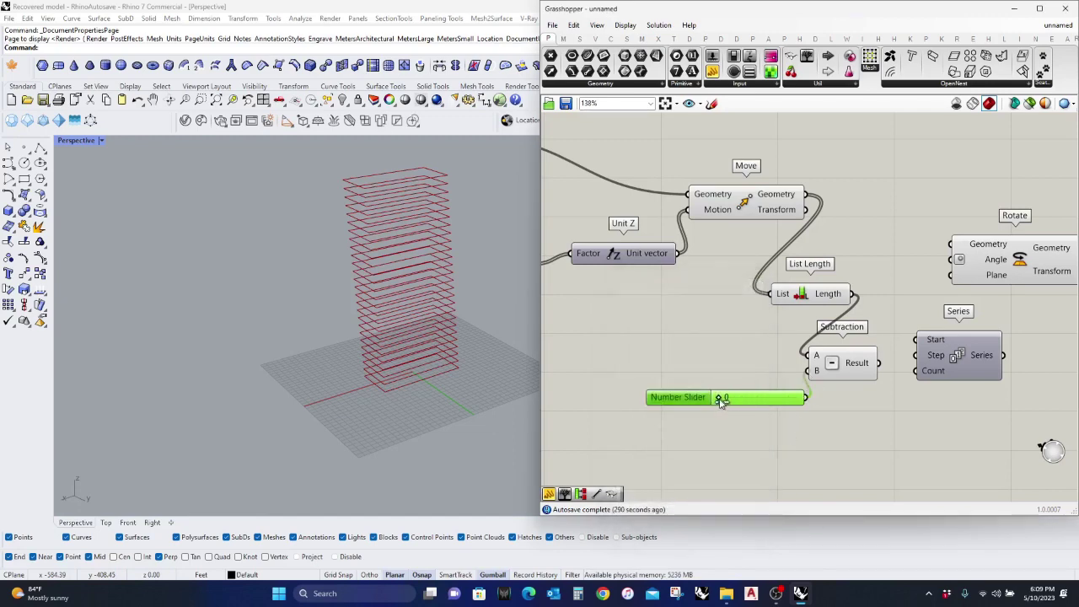
left_click_drag(721, 399, 743, 406)
Step: Reposition the second Series under Rotate and connect the Subtraction Result to its Count input
right_click_drag(1038, 413, 958, 444)
left_click_drag(904, 394, 935, 387)
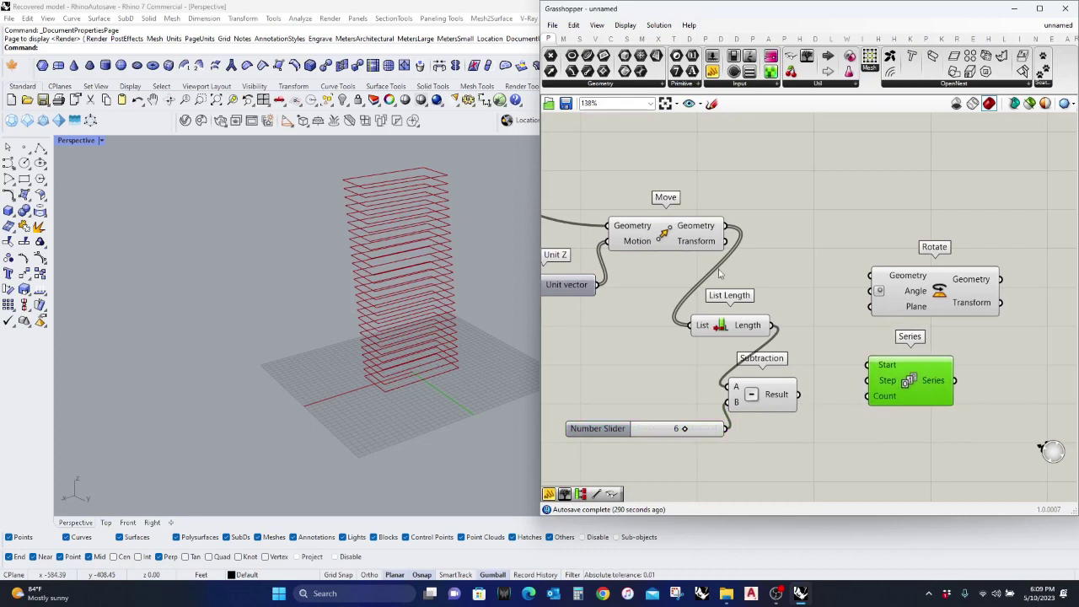
left_click_drag(803, 397, 873, 407)
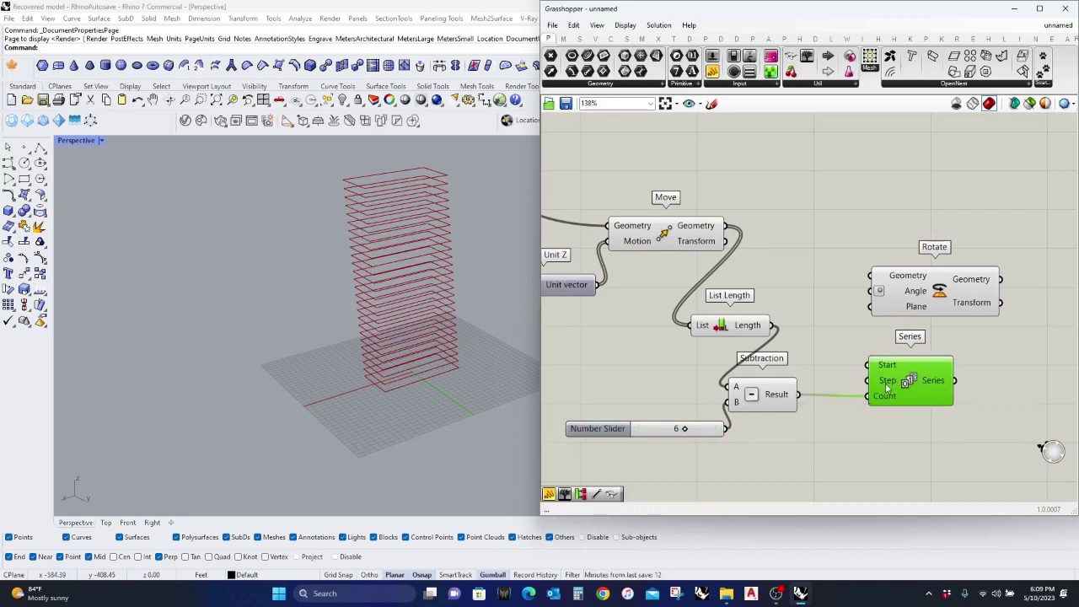
Step: Duplicate the number slider that feeds Subtraction and place the copy below it
right_click_drag(730, 485, 764, 427)
left_click(740, 376)
double_click(796, 414)
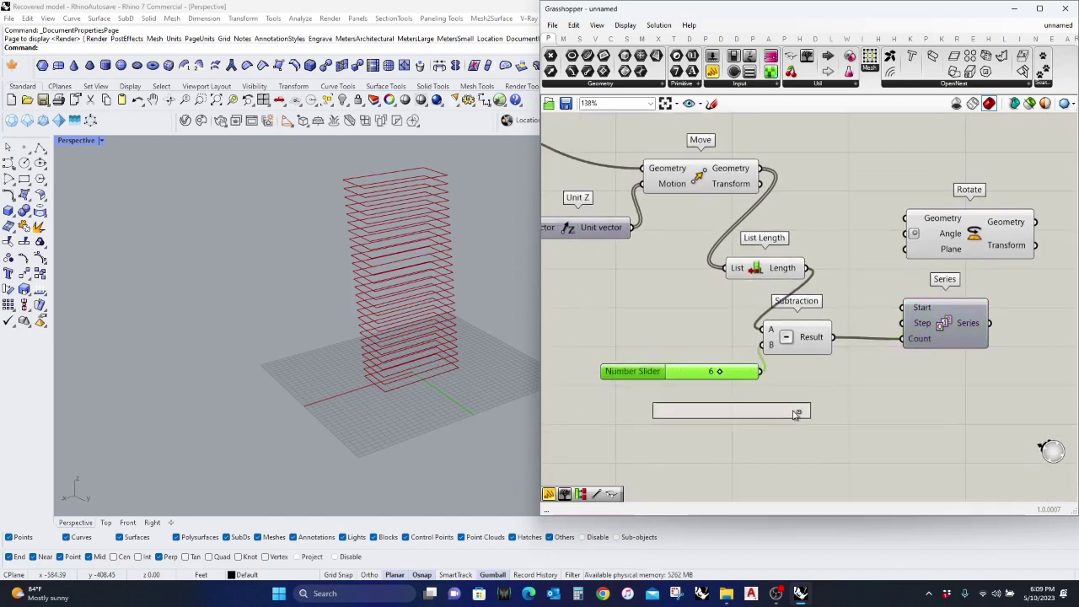
left_click_drag(796, 414, 802, 417, "alt")
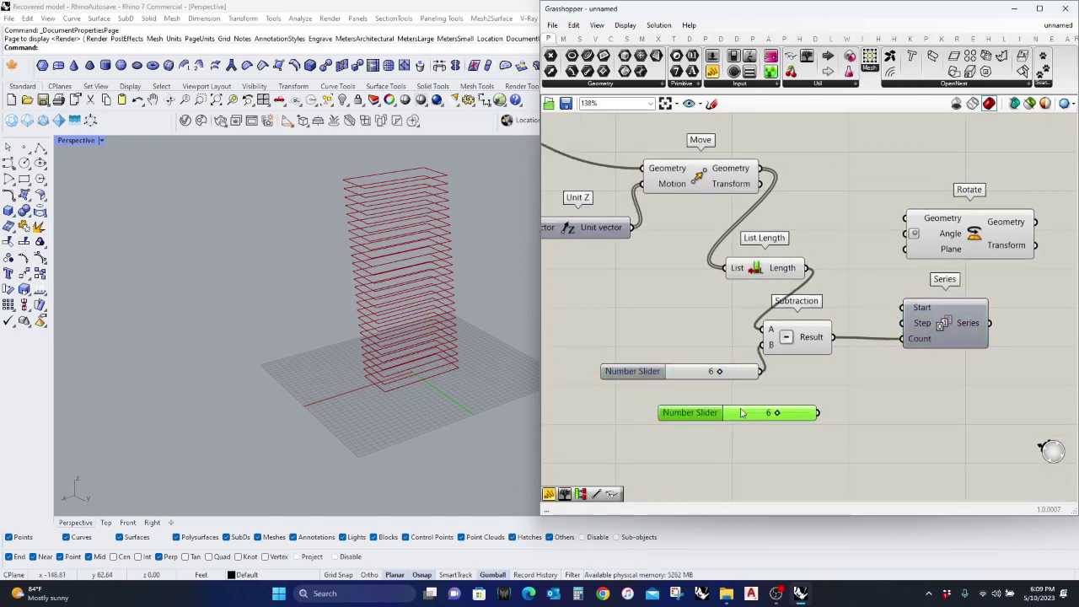
left_click_drag(696, 414, 695, 411)
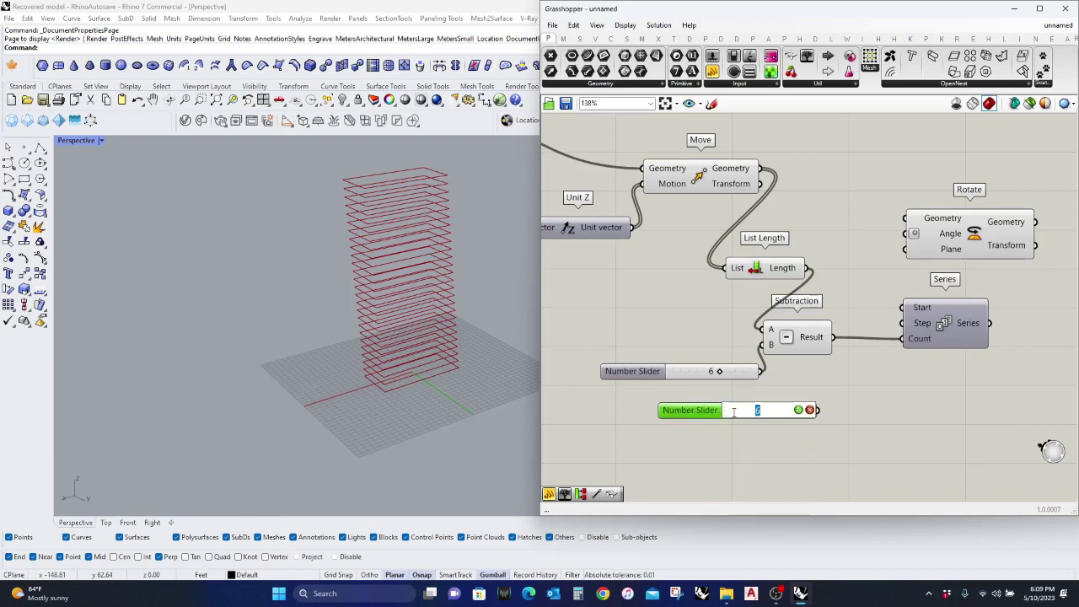
Step: Change the copied number slider to floating-point values with a maximum of 4 and set it to 3.567
double_click(708, 413)
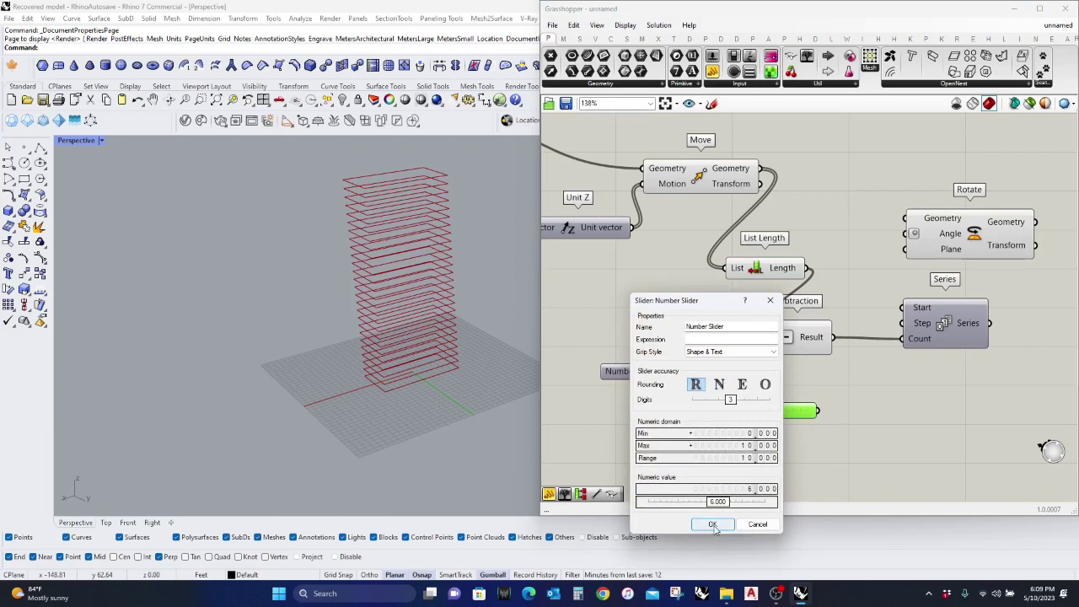
double_click(741, 445)
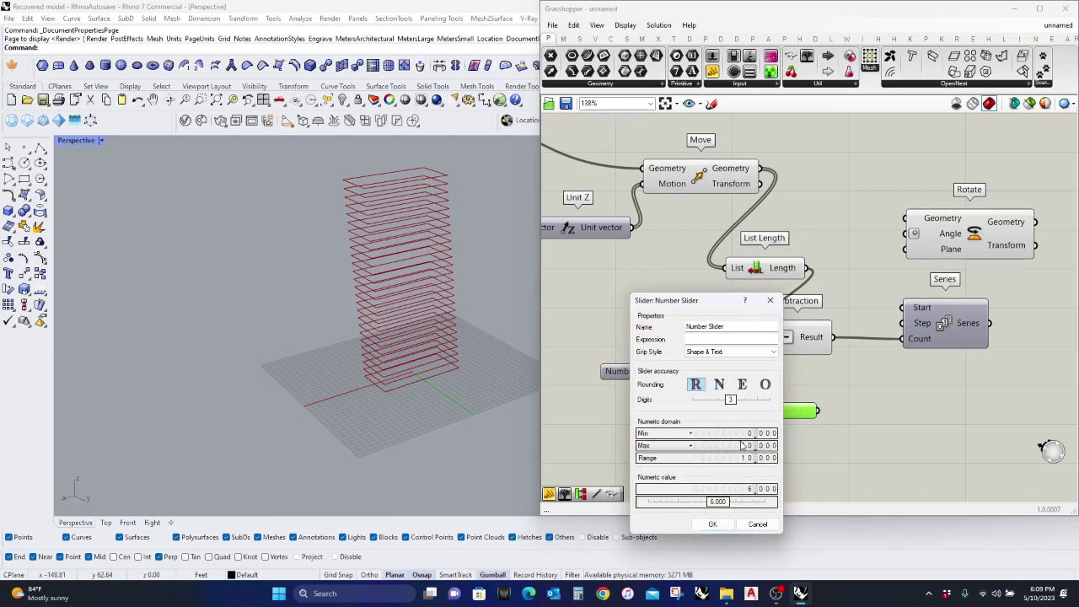
left_click(760, 445)
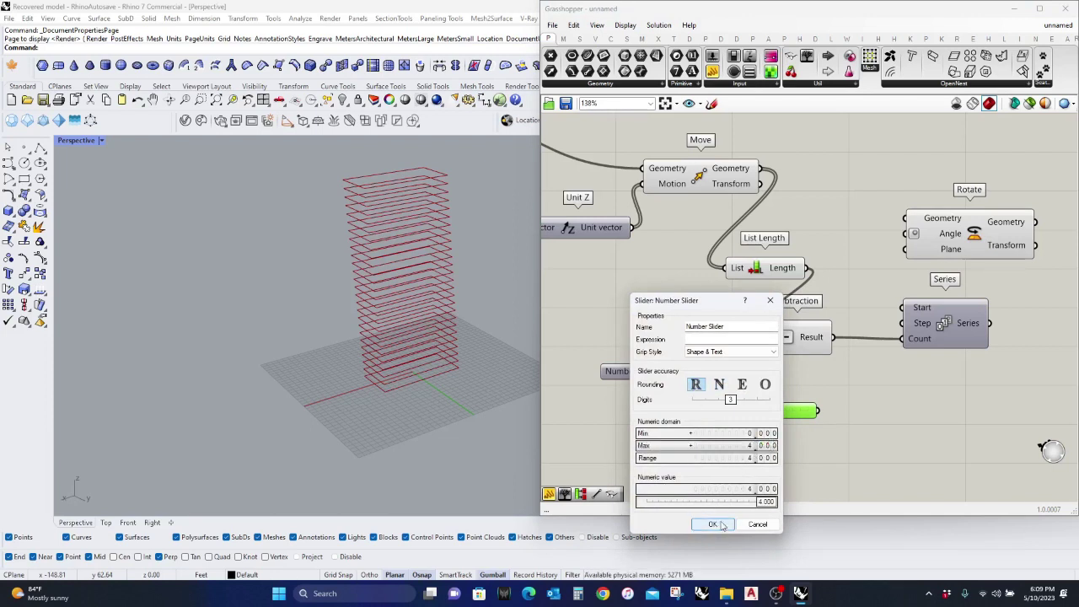
left_click(712, 524)
mouse_move(807, 412)
left_mouse_down()
mouse_move(771, 419)
mouse_move(793, 428)
left_mouse_up()
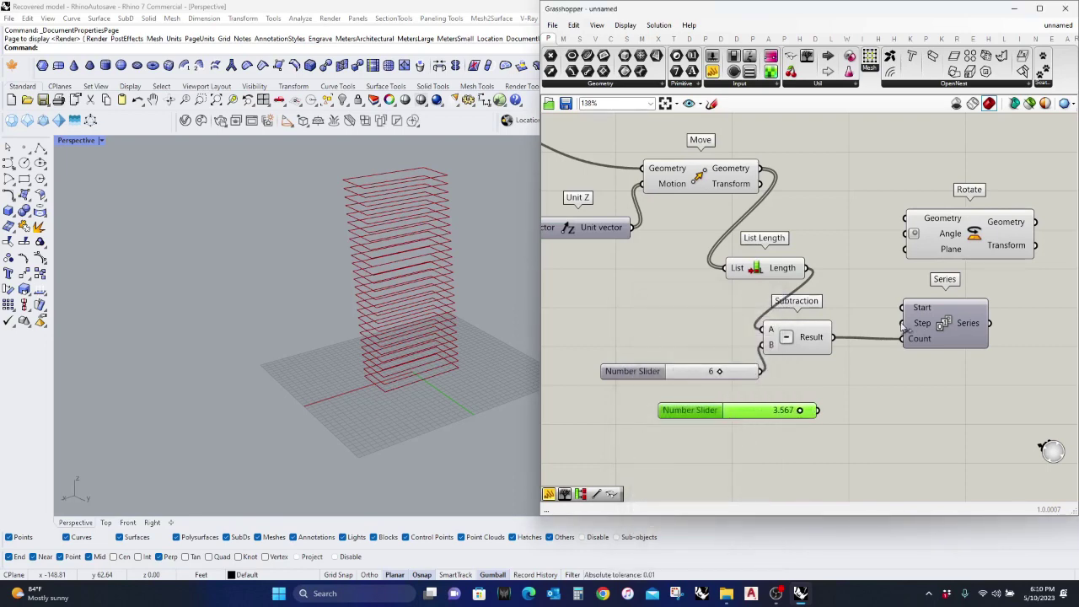
Step: Connect the 3.567 slider to the Step input of the second Series and shift the Rotate component slightly
left_click_drag(907, 327, 831, 406)
left_click_drag(955, 250, 968, 251)
right_click_drag(797, 233, 795, 346)
left_click(713, 294)
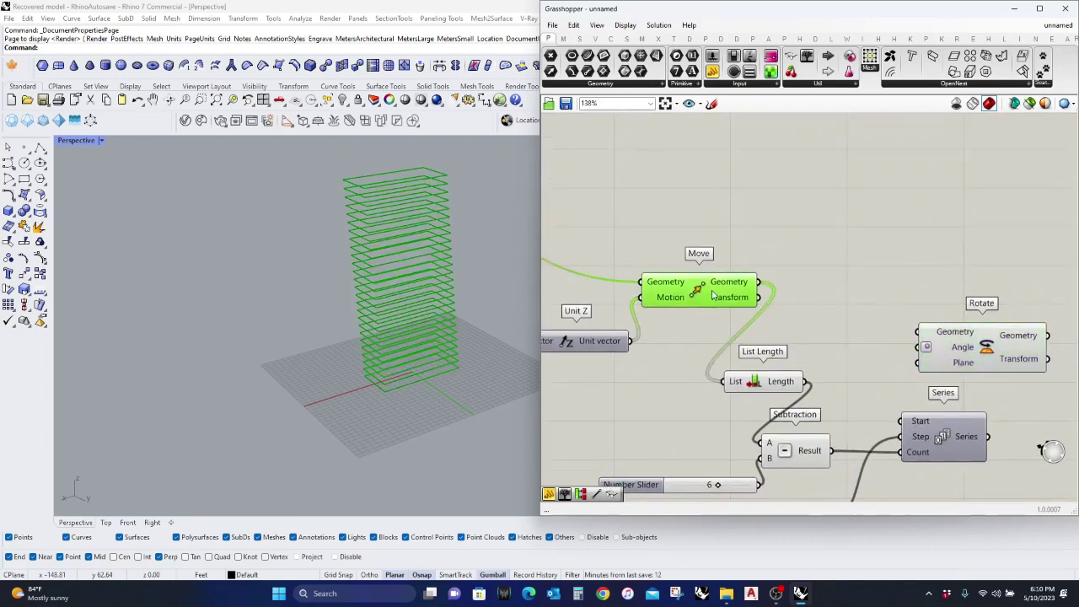
left_click(798, 214)
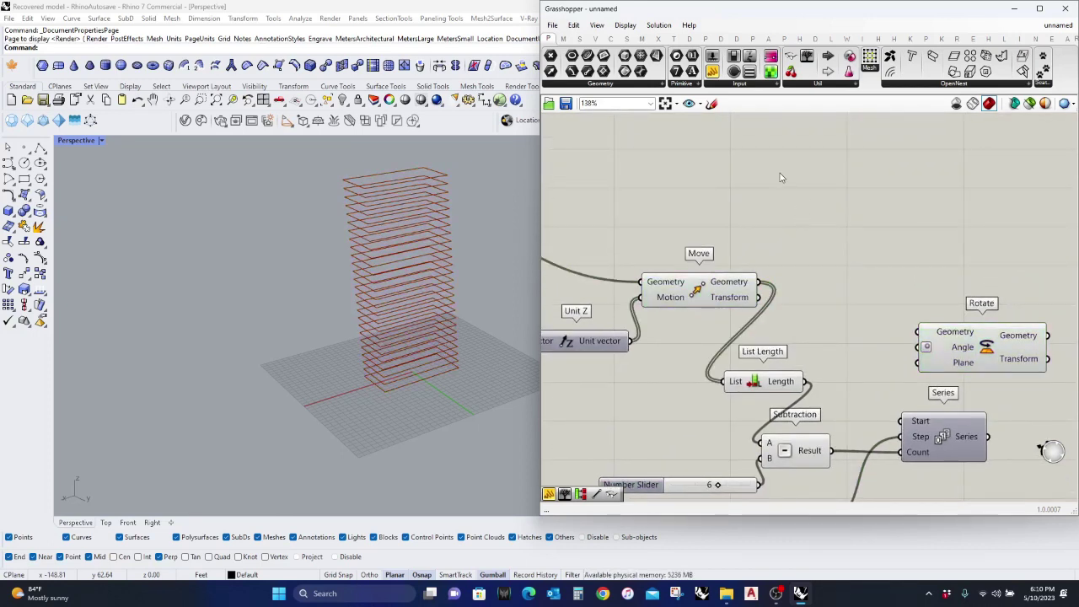
double_click(781, 194)
type("area")
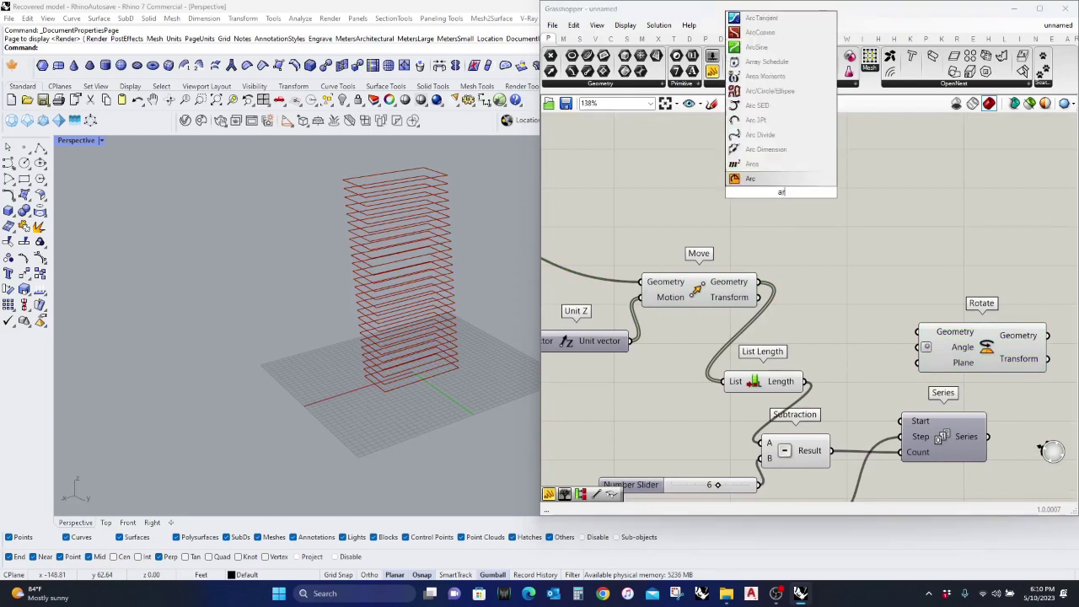
key("Return")
Step: Add a List Item component above Move and connect Move's Geometry output to its List input
double_click(776, 206)
type("list item")
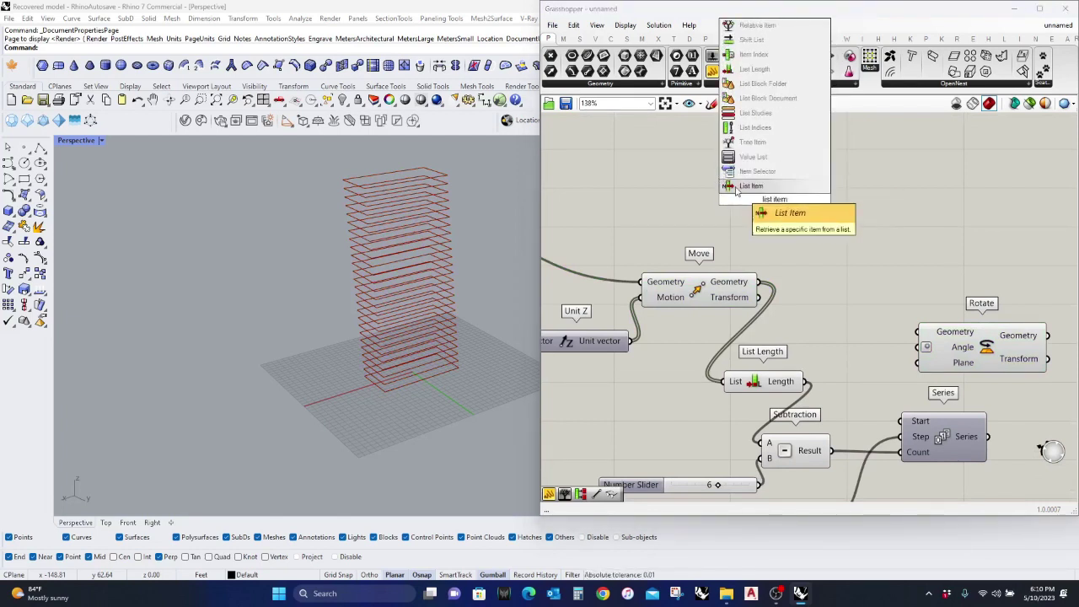
left_click(751, 185)
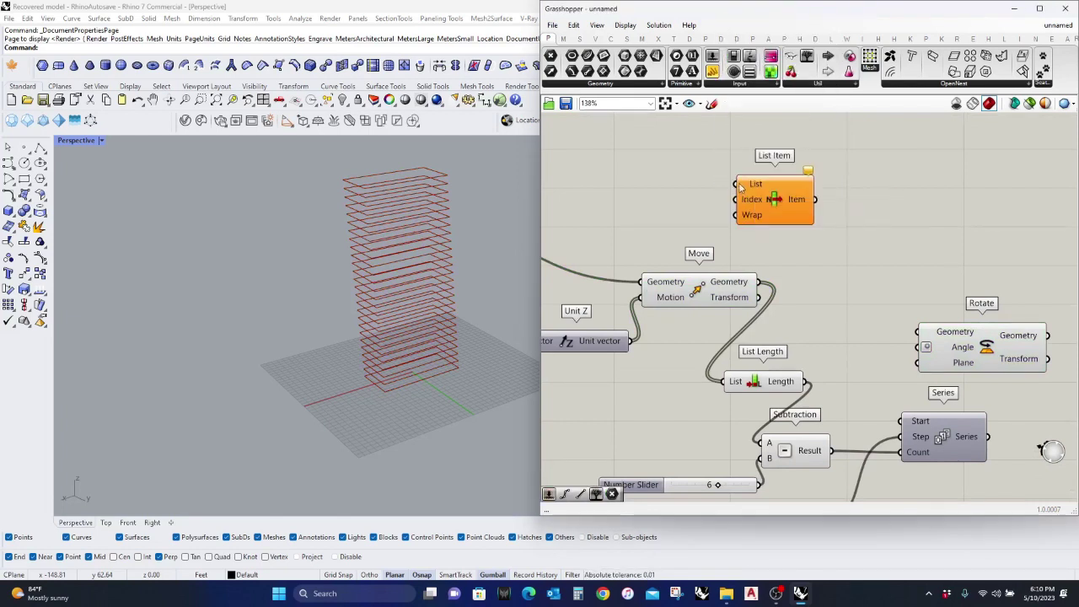
left_click_drag(779, 248, 759, 281)
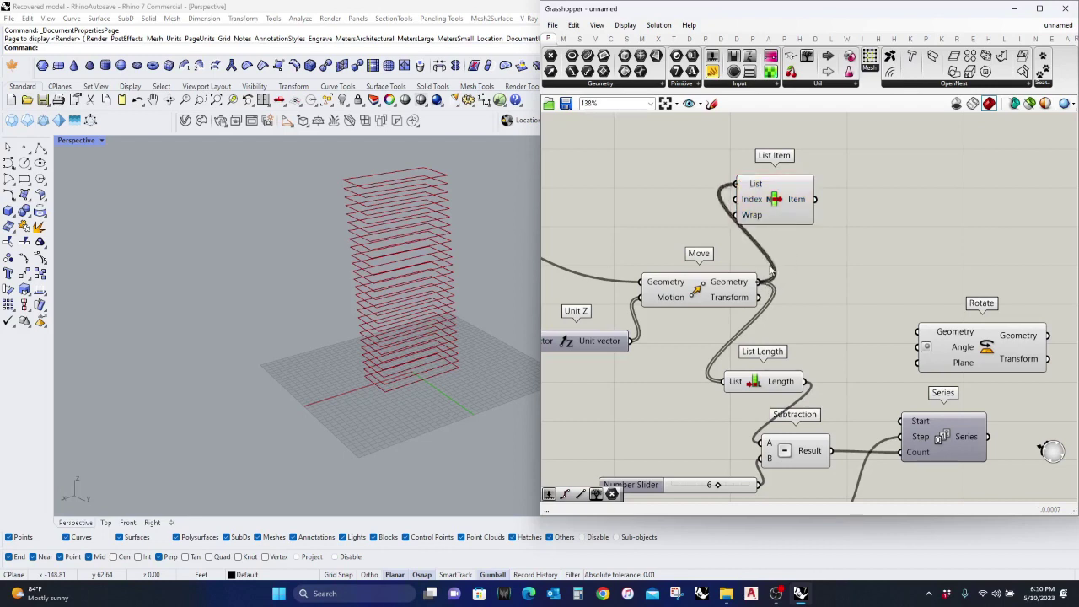
Step: Add an Area component beside List Item and connect the Item output to its Geometry input
double_click(873, 193)
type("area")
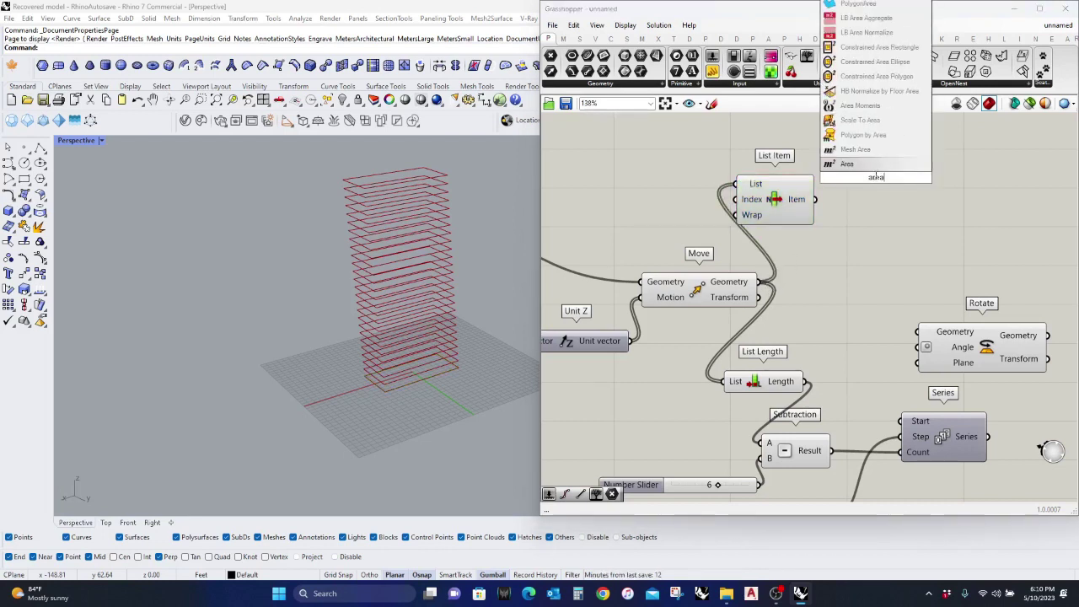
left_click(858, 165)
left_click_drag(821, 177, 816, 201)
left_click_drag(891, 184, 886, 212)
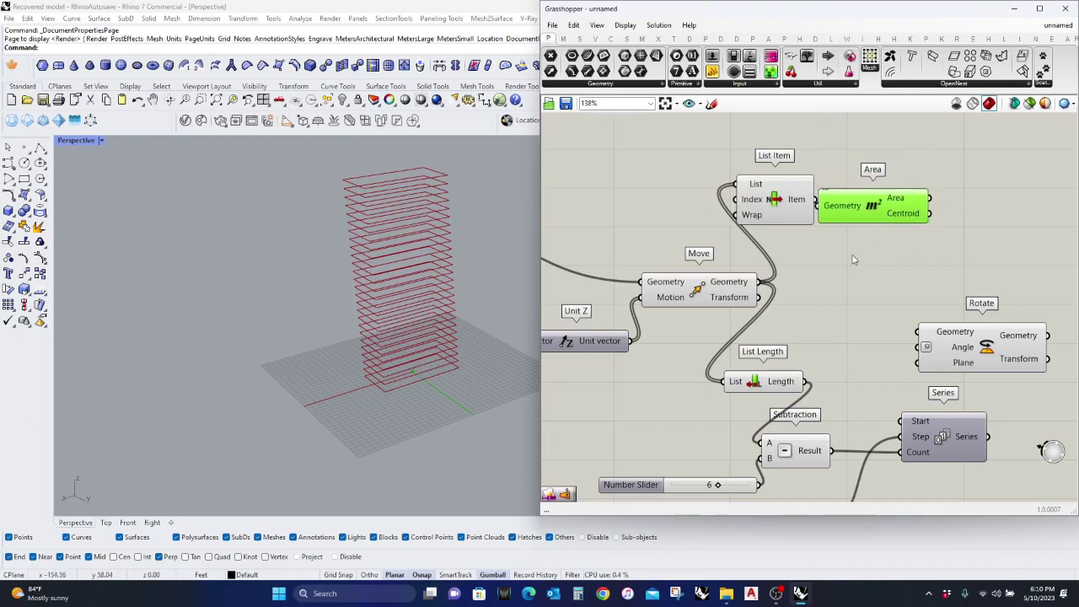
Step: Feed Rotate with the Move geometry, the second Series as Angle, and the Area Centroid as Plane
left_click_drag(930, 213, 988, 435)
left_click_drag(981, 317, 758, 282)
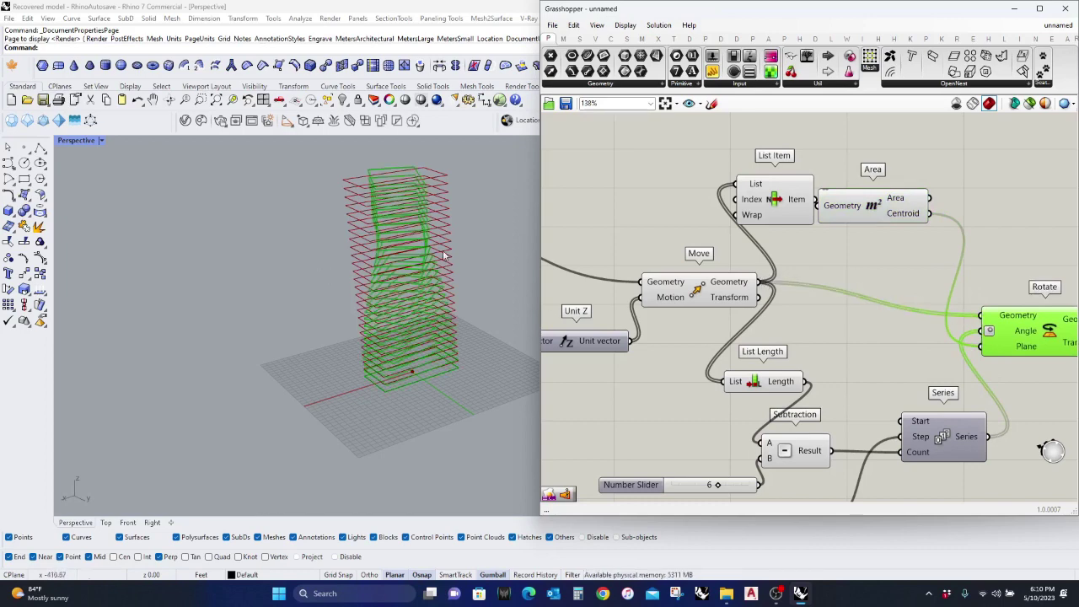
right_click_drag(444, 255, 373, 257)
scroll(726, 275, "down", 3)
Step: Turn off the preview of the Move component so only the rotated floor plates are displayed
left_click(709, 289)
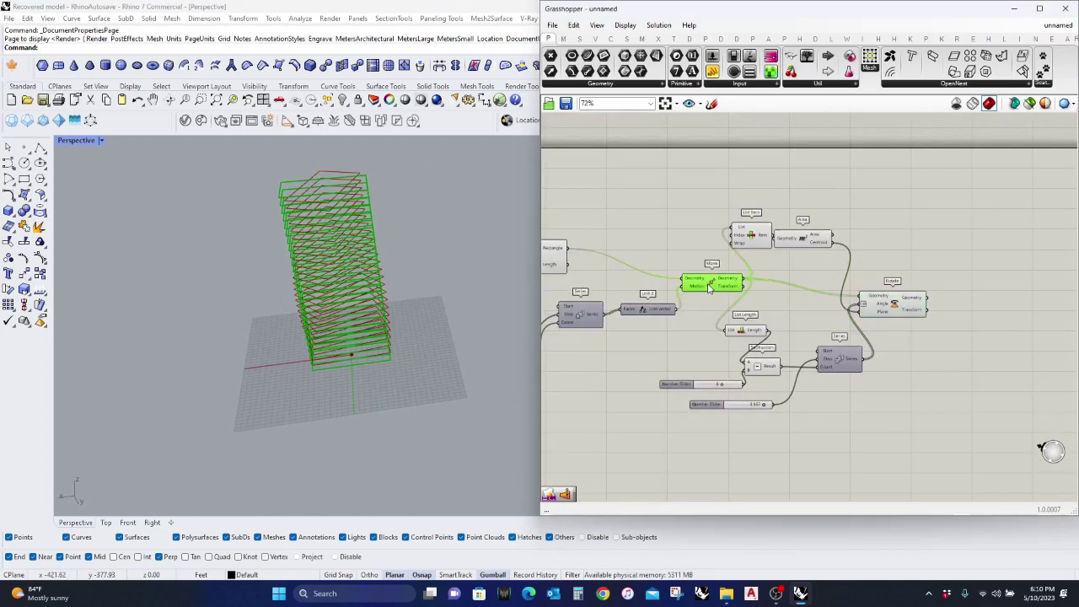
middle_click(708, 285)
left_click(742, 254)
right_click_drag(266, 299, 405, 331)
Step: Test the Subtraction slider at 6 and set the Series Step slider to 3.851
scroll(703, 394, "up", 5)
scroll(763, 363, "up", 2)
mouse_move(767, 359)
left_mouse_down()
mouse_move(750, 361)
mouse_move(764, 367)
left_mouse_up()
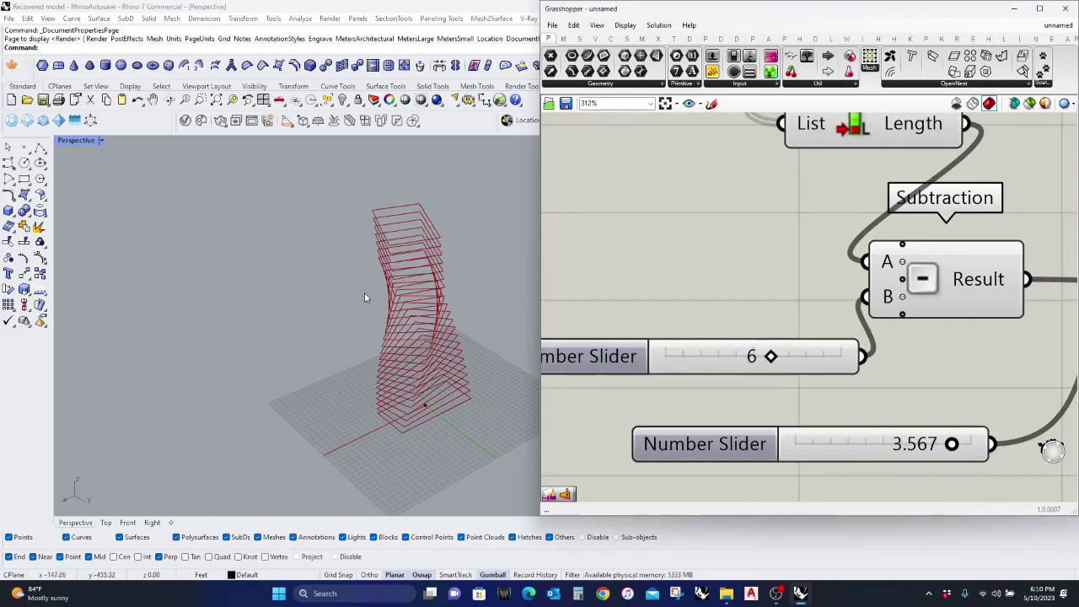
right_click_drag(364, 297, 362, 303)
scroll(927, 455, "up", 3)
mouse_move(971, 442)
left_mouse_down()
mouse_move(710, 443)
mouse_move(986, 432)
left_mouse_up()
right_click_drag(400, 337, 366, 318)
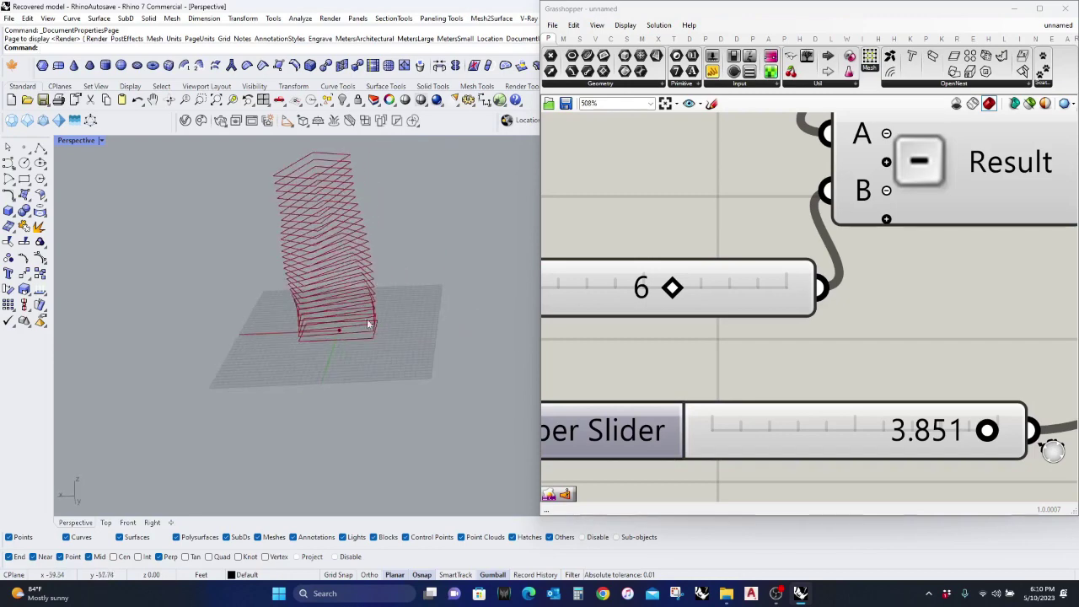
Step: Add a Surface parameter after Rotate and connect Rotate's Geometry output to it
scroll(784, 384, "down", 6)
right_click_drag(784, 384, 706, 362)
right_click_drag(1011, 274, 833, 372)
double_click(907, 194)
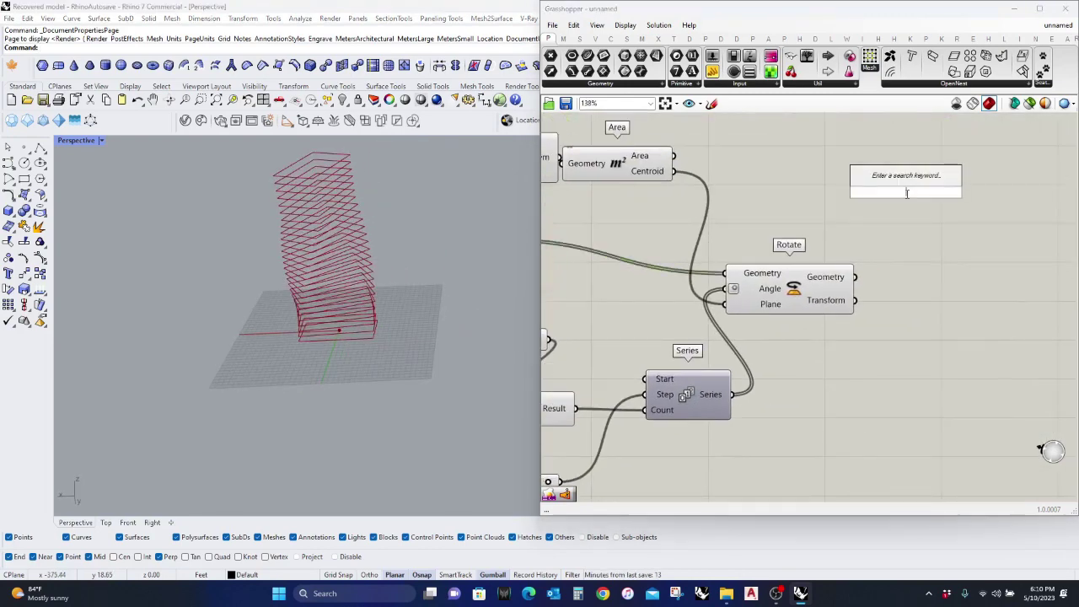
type("su")
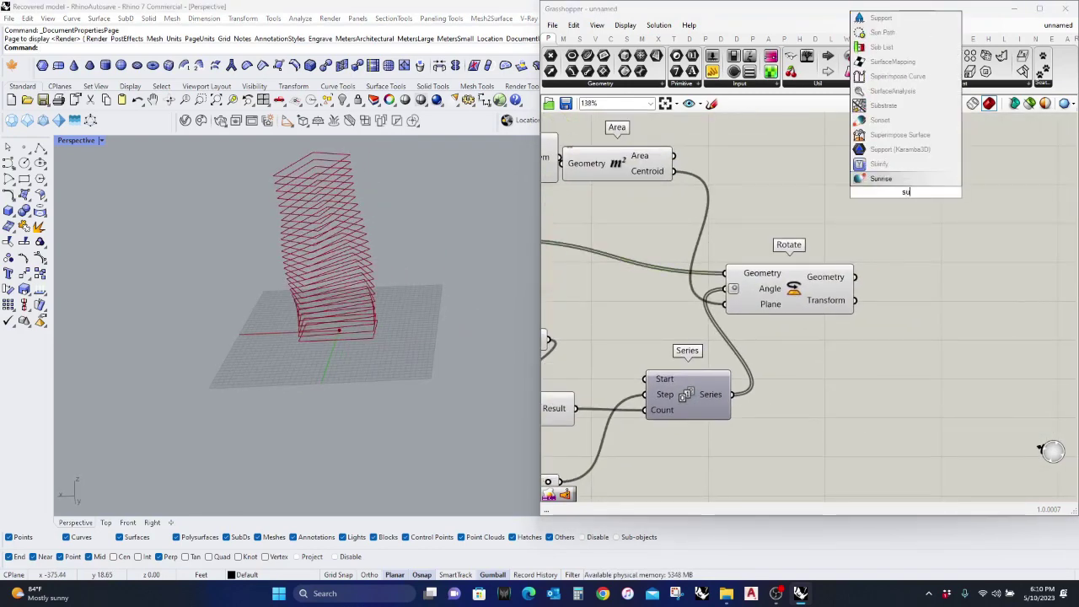
type("rface")
key("Return")
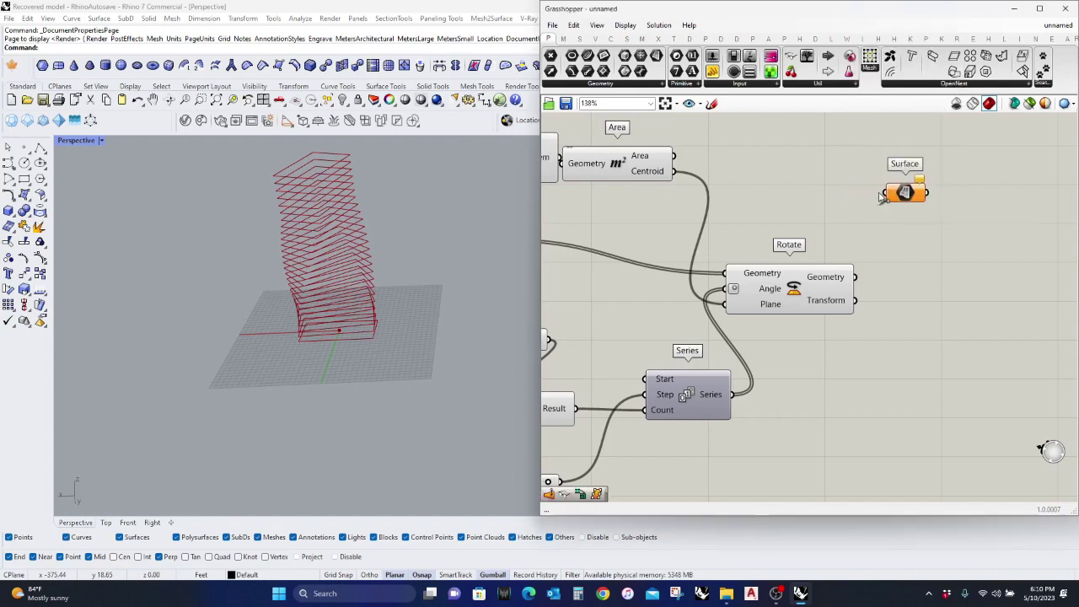
left_click_drag(881, 197, 860, 282)
left_click_drag(903, 192, 927, 236)
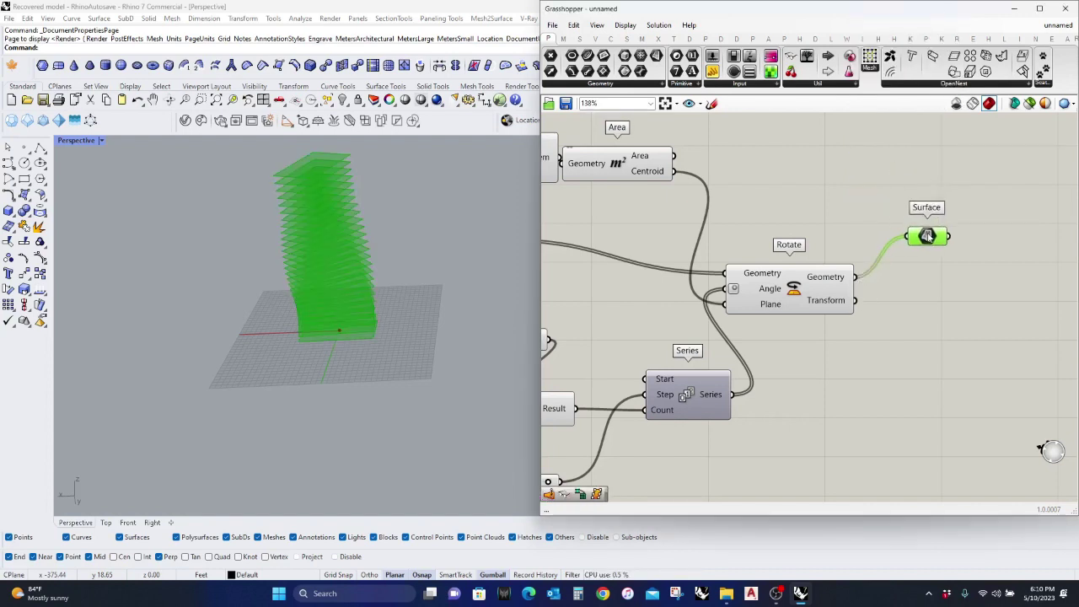
Step: Set the slider driving the second Series' Step input to 3.458
scroll(479, 415, "up", 3)
scroll(478, 415, "down", 6)
right_click_drag(477, 412, 434, 418)
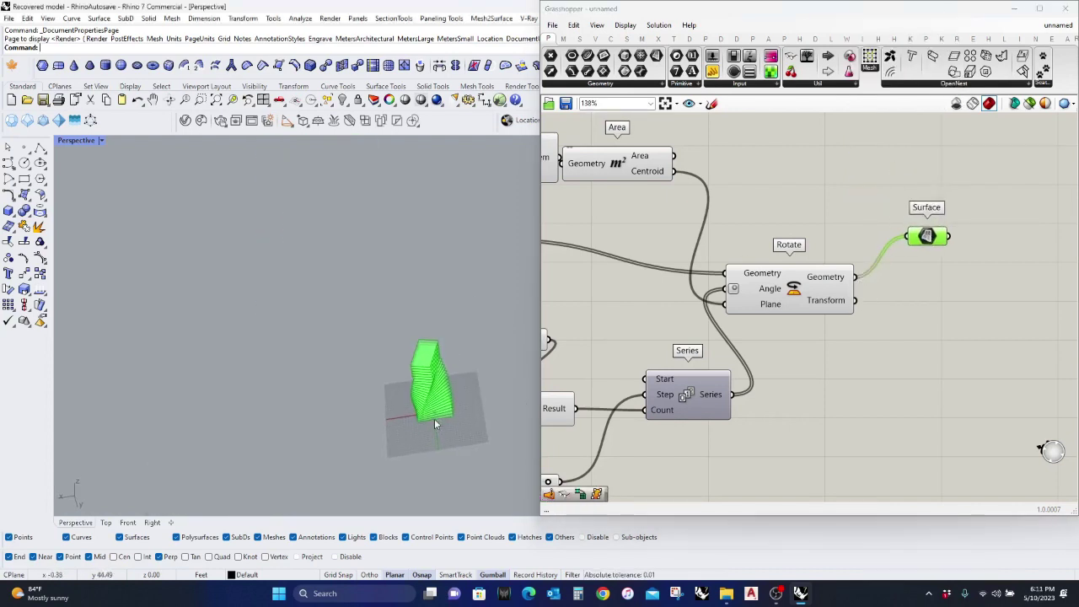
scroll(435, 404, "up", 8)
right_click_drag(446, 329, 337, 314)
scroll(748, 330, "down", 3)
scroll(749, 330, "down", 2)
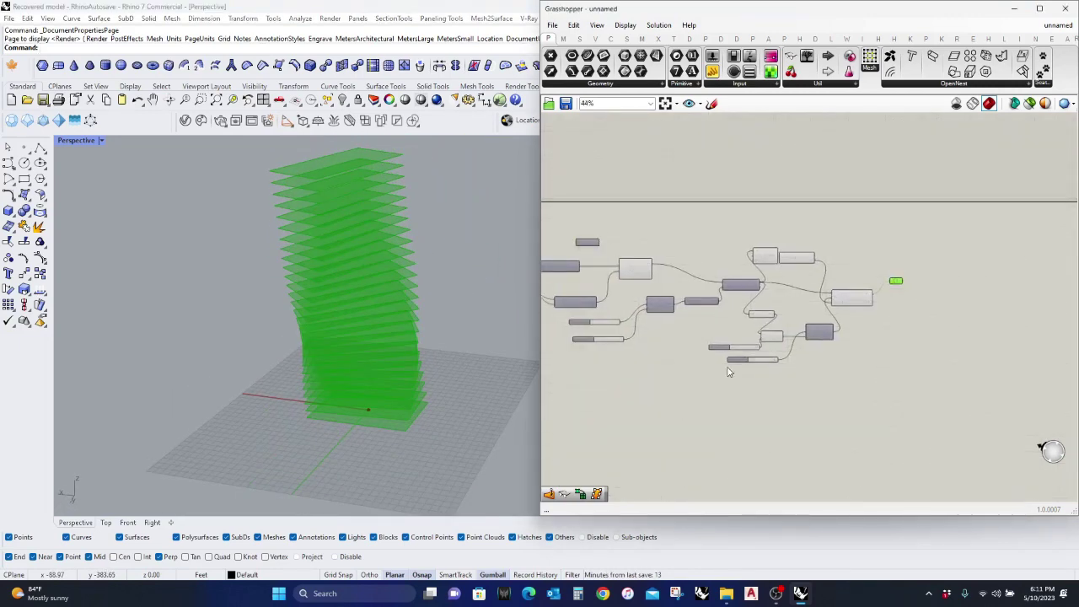
scroll(780, 350, "up", 5)
mouse_move(846, 371)
left_mouse_down()
mouse_move(758, 379)
mouse_move(806, 384)
mouse_move(837, 370)
left_mouse_up()
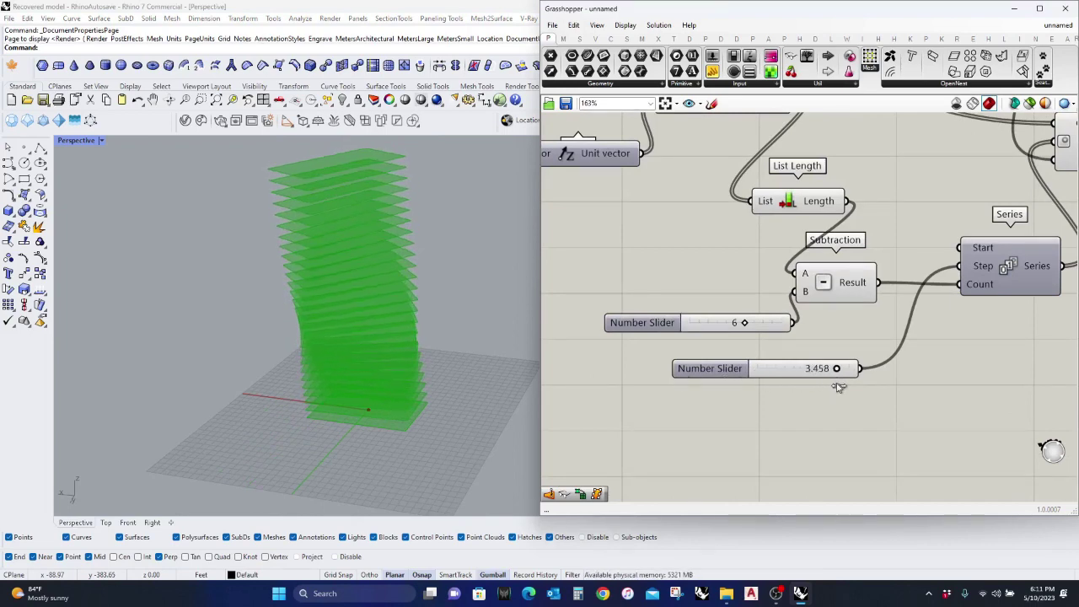
Step: Add a Surface Frames component beside the Surface parameter and connect the Surface output to its Surface input
scroll(380, 299, "down", 3)
right_click_drag(376, 256, 349, 309)
scroll(342, 300, "up", 3)
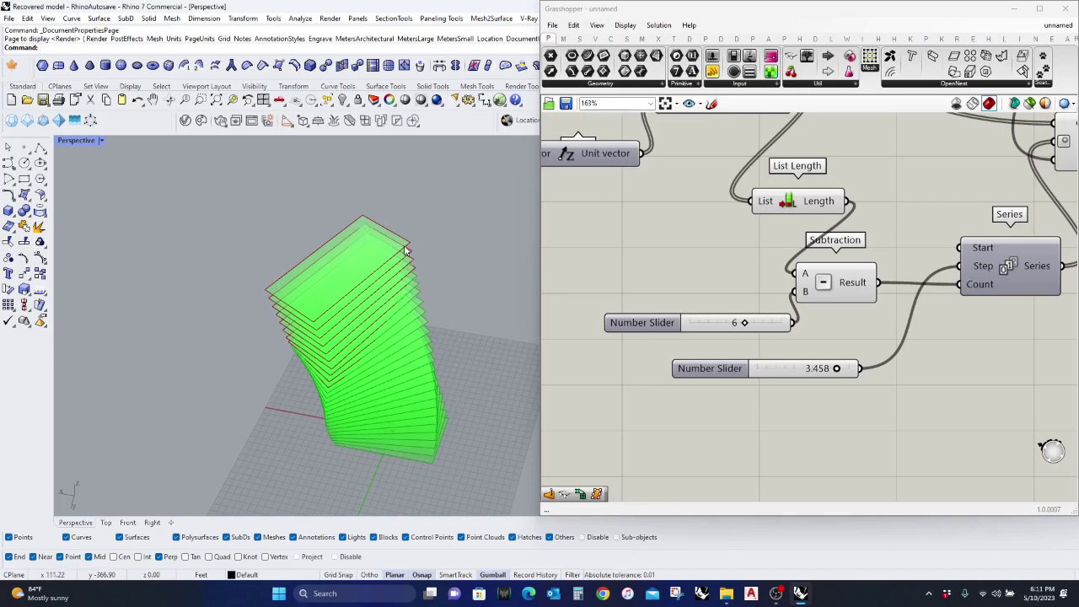
scroll(909, 337, "down", 1)
right_click_drag(978, 297, 689, 386)
right_click_drag(994, 241, 859, 312)
scroll(868, 320, "up", 1)
double_click(885, 336)
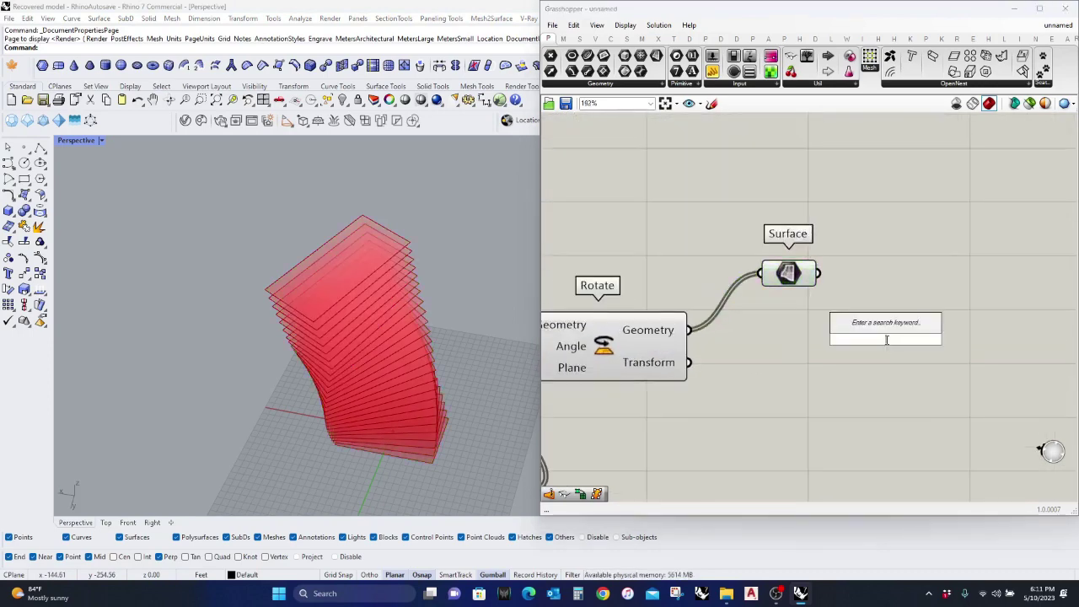
type("surface")
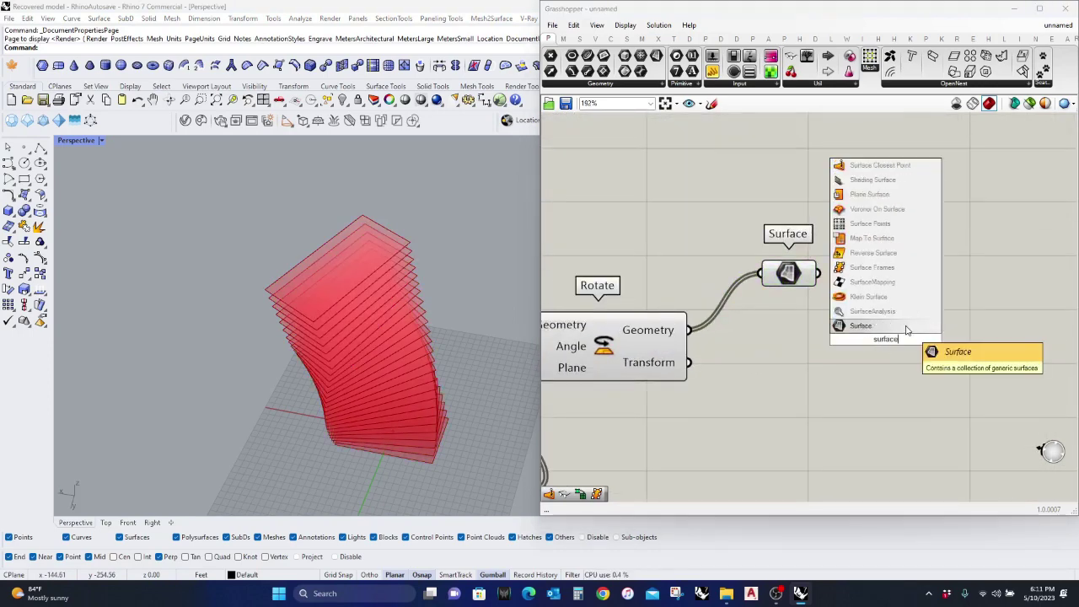
left_click(876, 268)
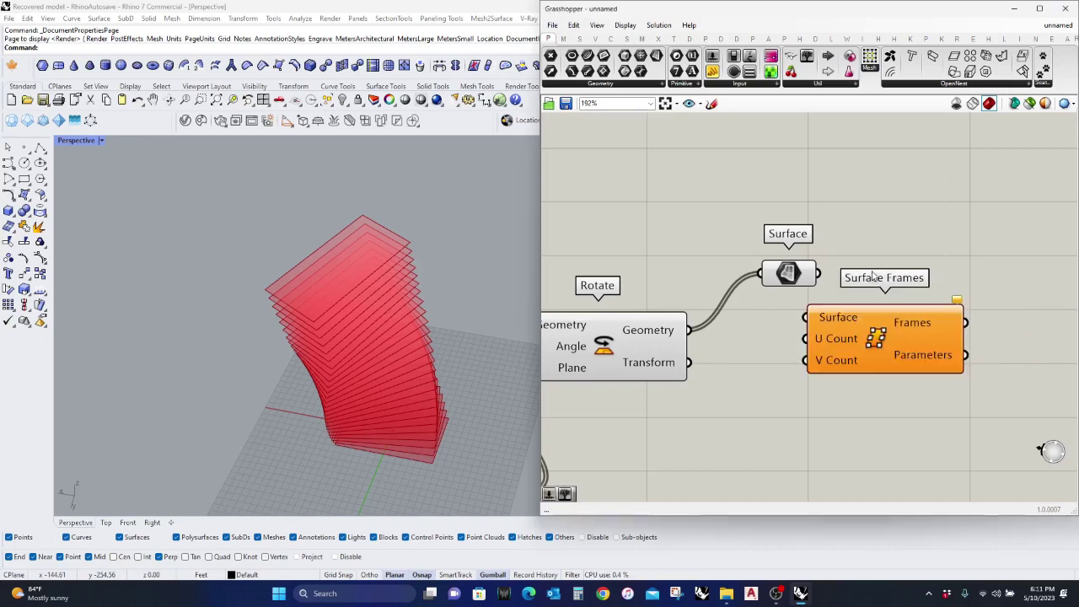
left_click_drag(858, 285, 818, 272)
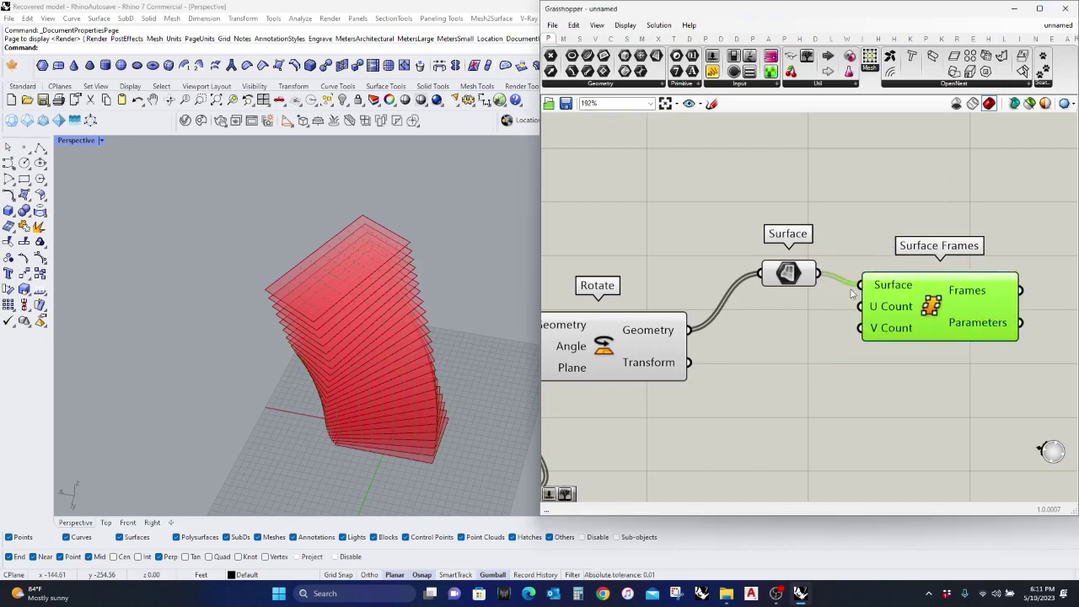
Step: Duplicate the Subtraction slider with value 6 near Surface Frames and connect the copy to U Count
scroll(858, 328, "down", 5)
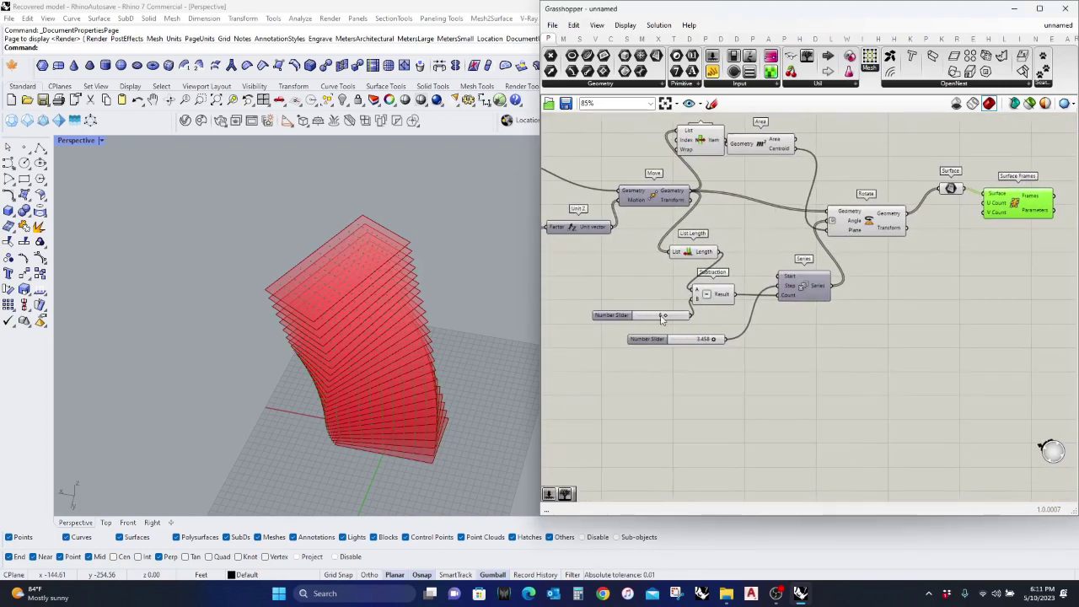
left_click_drag(655, 319, 917, 286, "alt")
right_click_drag(938, 244, 820, 354)
scroll(820, 354, "up", 3)
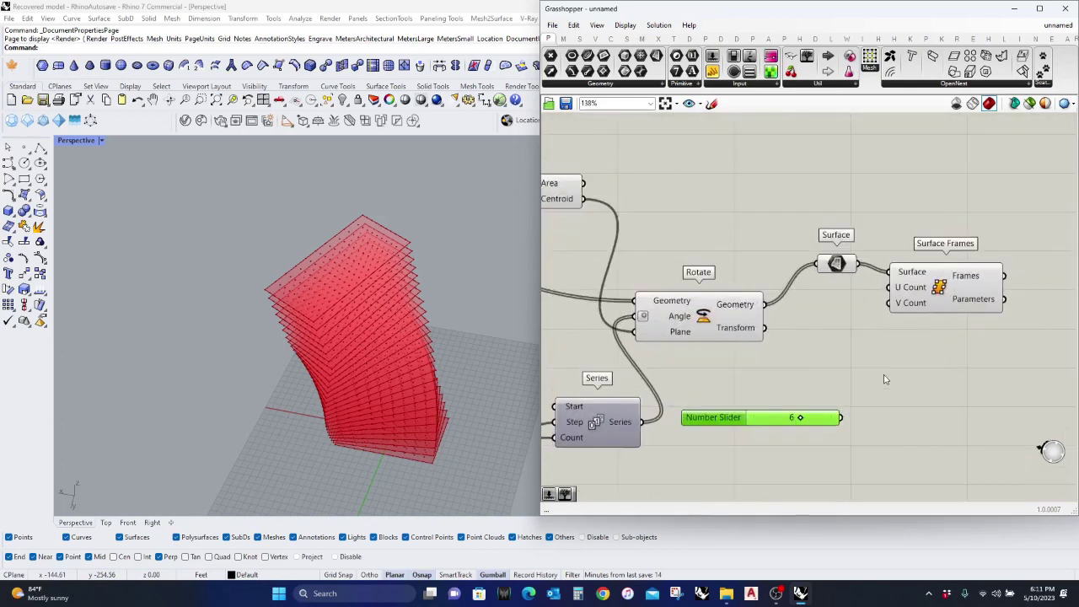
left_click_drag(815, 428, 847, 348)
scroll(853, 302, "up", 4)
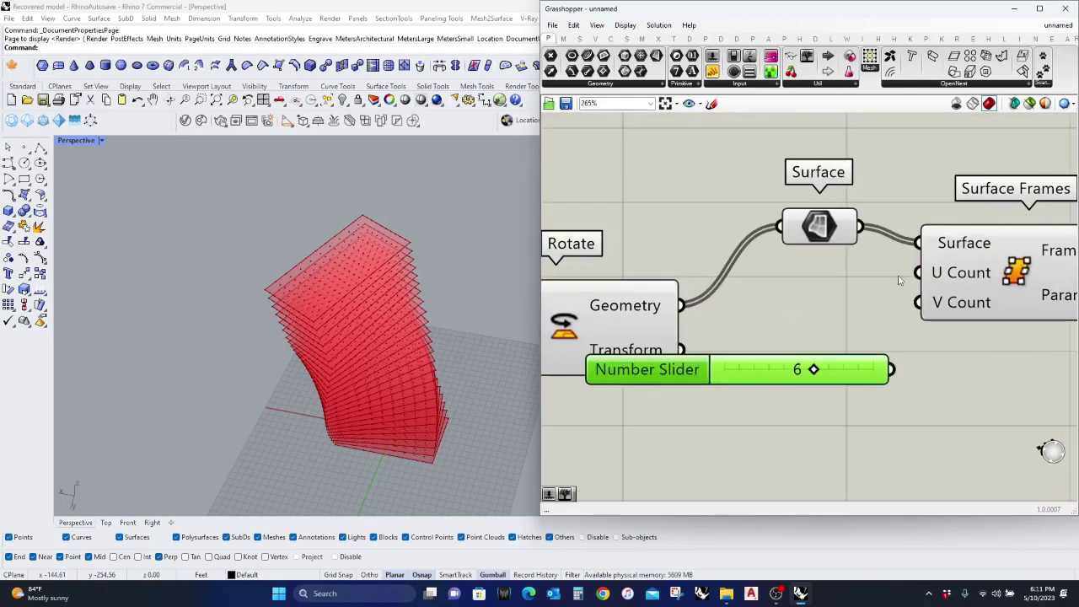
left_click_drag(917, 273, 891, 369)
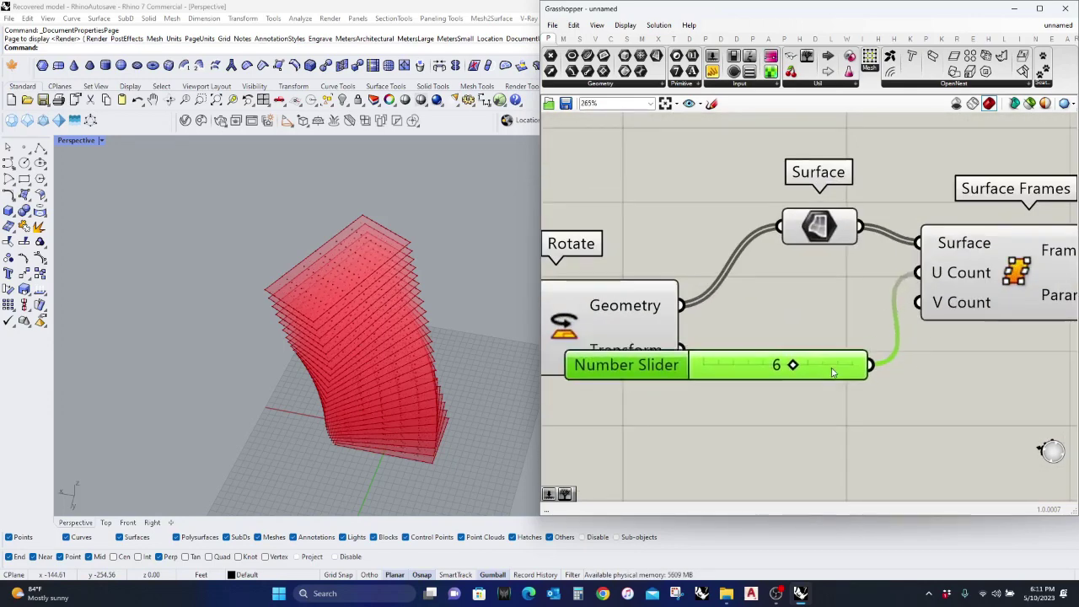
Step: Duplicate the U Count slider below itself and connect the copy, set to 6, to V Count of Surface Frames
double_click(844, 431)
left_click_drag(841, 427, 846, 434, "alt")
left_click_drag(918, 302, 883, 433)
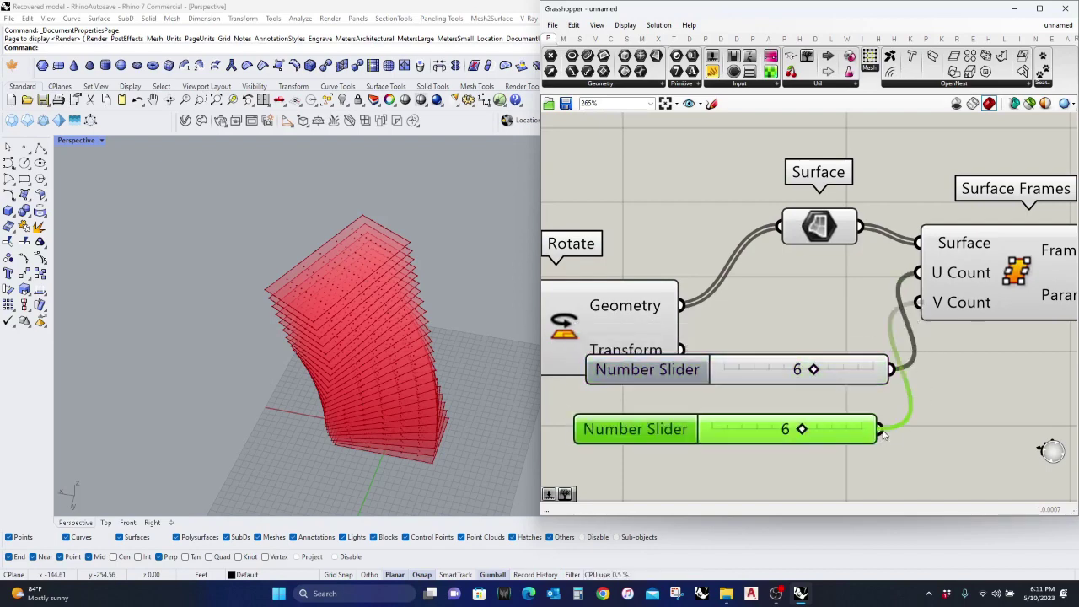
left_click(1002, 270)
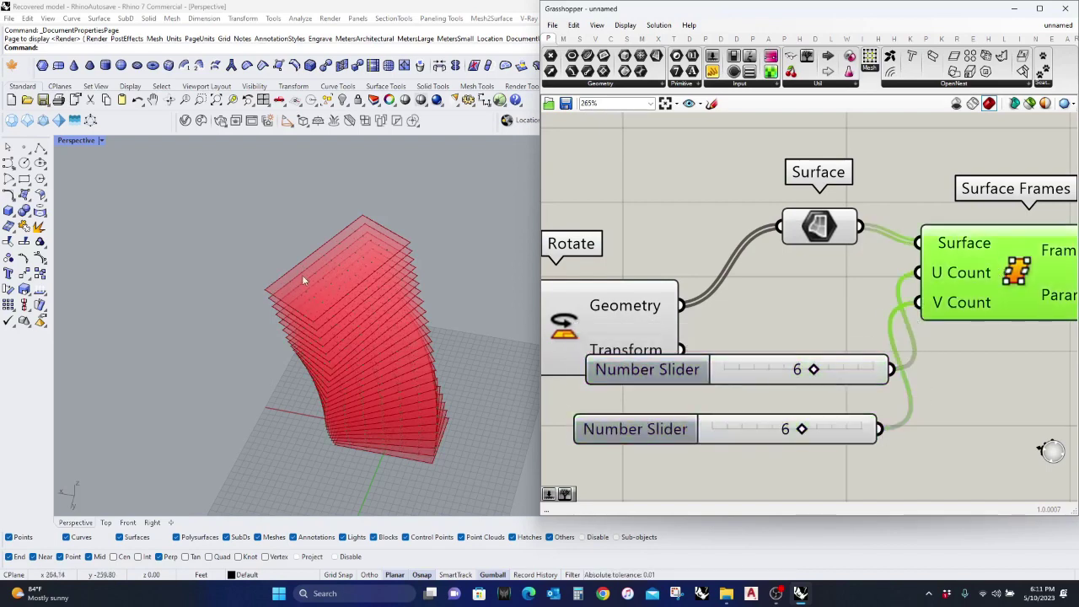
scroll(303, 280, "up", 5)
scroll(248, 278, "down", 4)
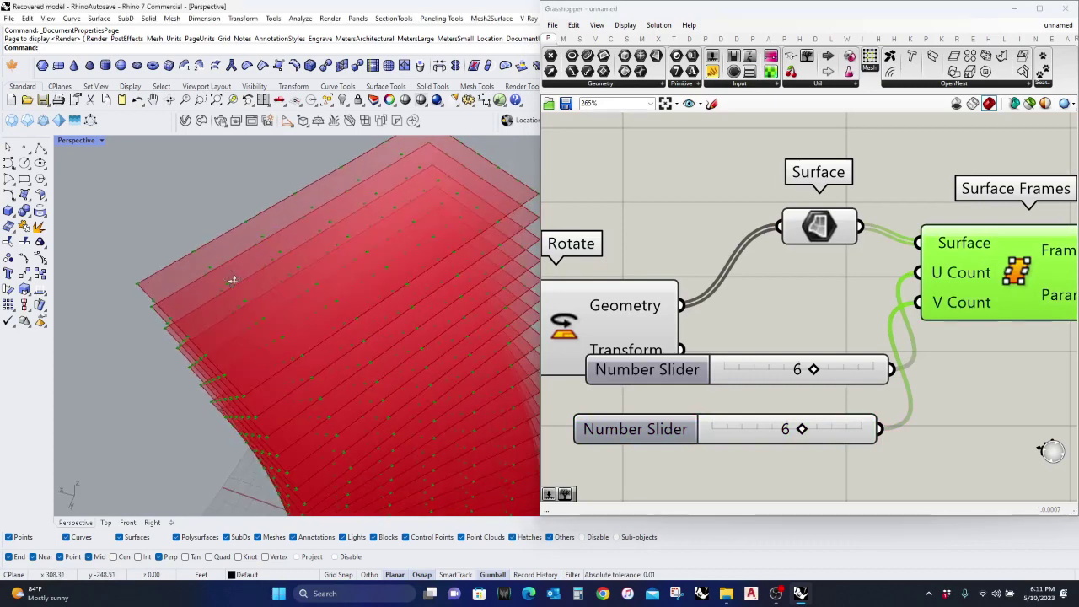
Step: Set the V Count slider of Surface Frames to 8 and check the frame grid on the floor plates
scroll(374, 200, "up", 3)
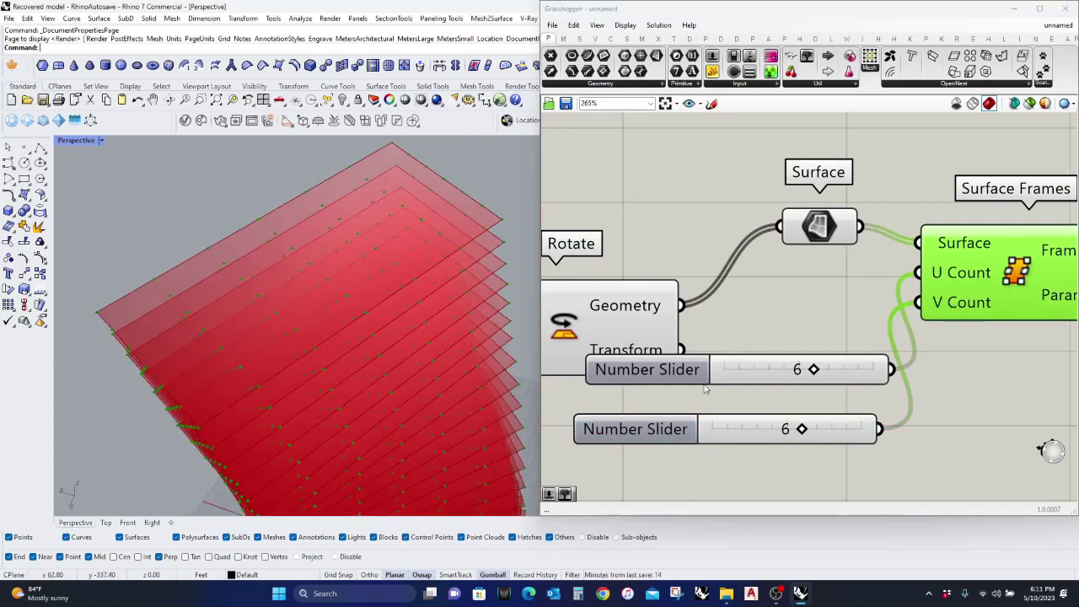
right_click_drag(729, 374, 779, 334)
scroll(835, 389, "up", 2)
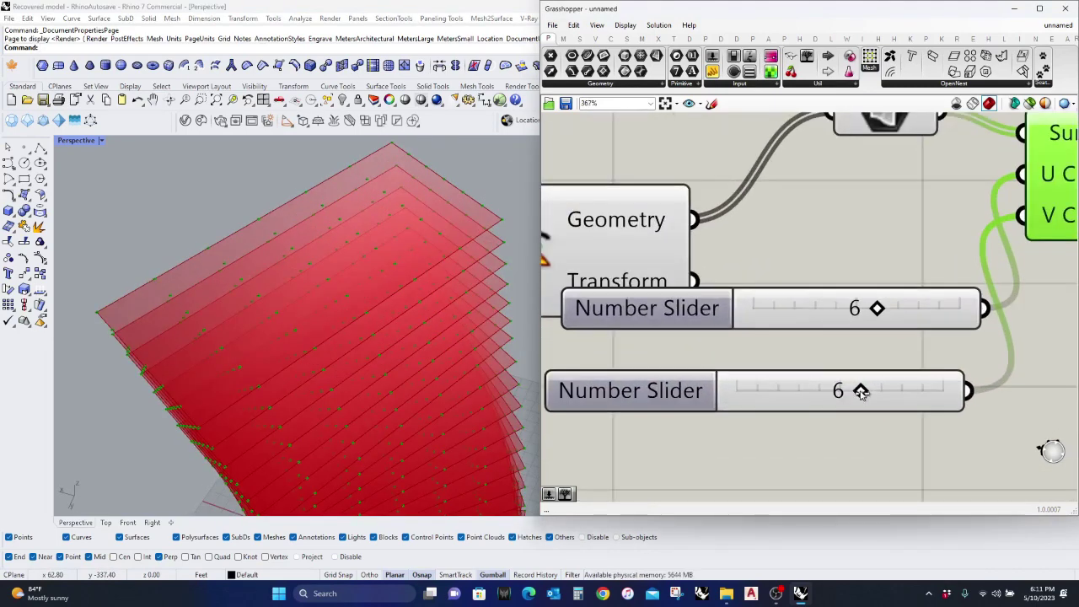
left_click_drag(861, 393, 898, 393)
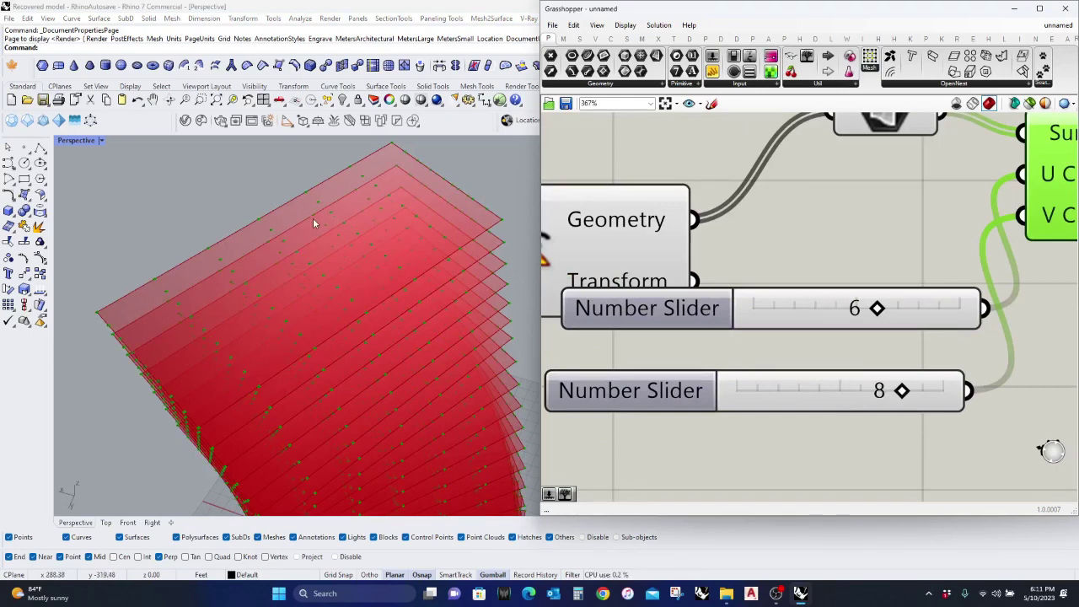
right_click_drag(313, 217, 340, 256)
scroll(352, 220, "up", 5)
scroll(353, 223, "down", 6)
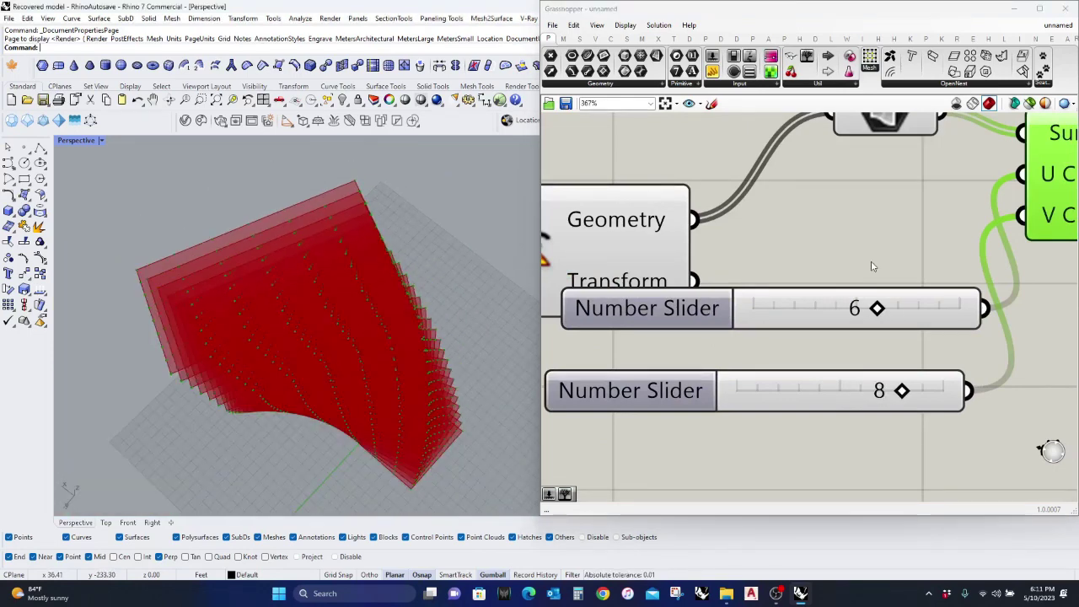
scroll(874, 267, "down", 9)
right_click_drag(756, 279, 839, 276)
scroll(340, 265, "up", 4)
right_click_drag(339, 265, 388, 236)
scroll(306, 269, "down", 4)
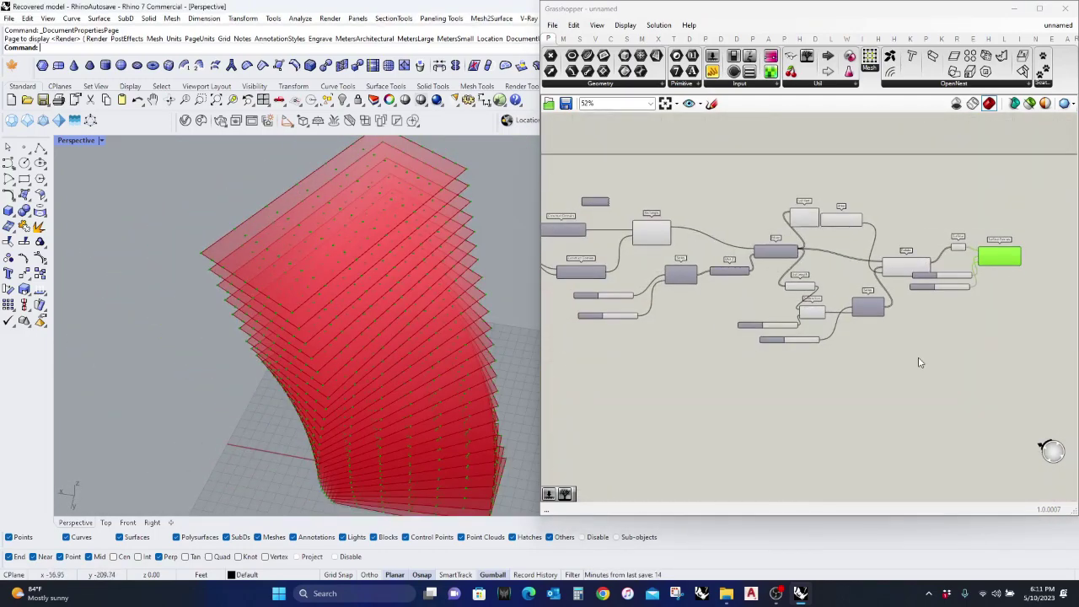
Step: Set the U Count slider of Surface Frames to 10 and the V Count slider to 9
scroll(908, 288, "up", 8)
scroll(873, 327, "down", 3)
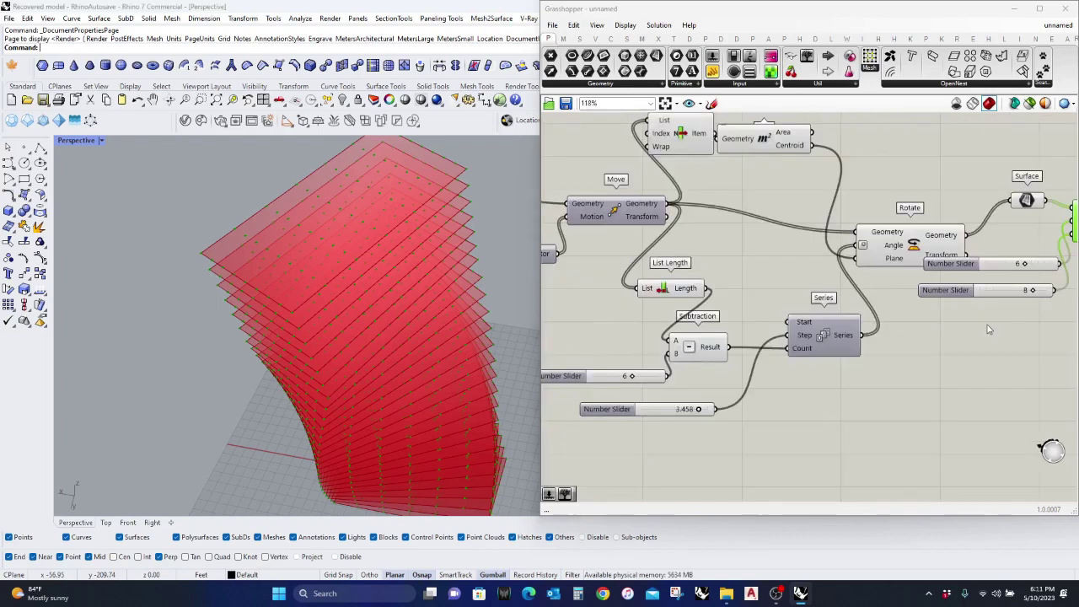
right_click_drag(987, 328, 777, 363)
scroll(811, 307, "up", 2)
left_click_drag(814, 297, 881, 293)
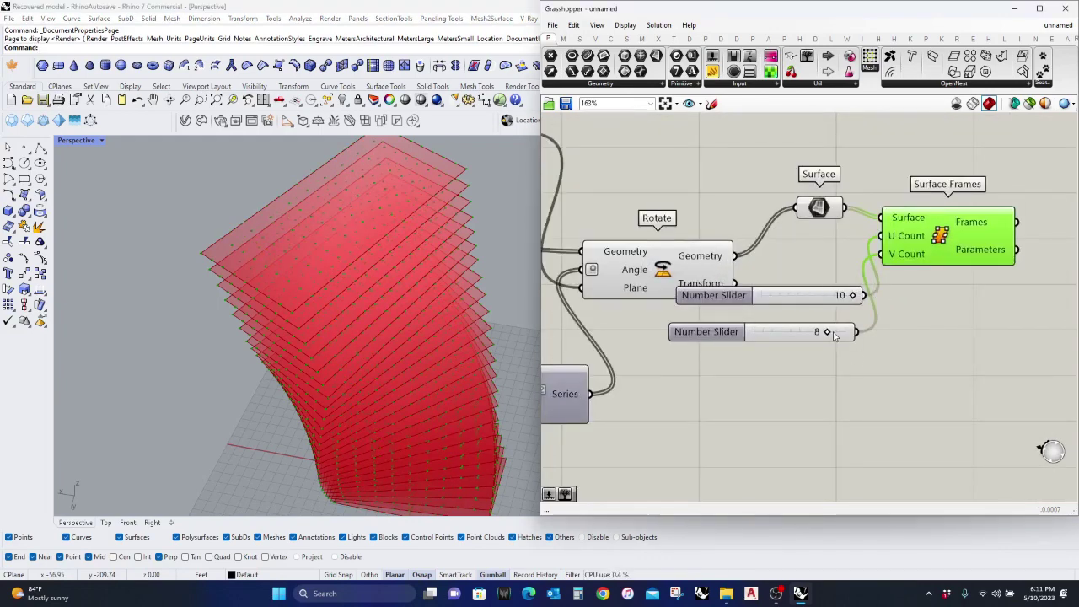
mouse_move(826, 334)
left_mouse_down()
mouse_move(885, 337)
mouse_move(803, 335)
mouse_move(836, 342)
left_mouse_up()
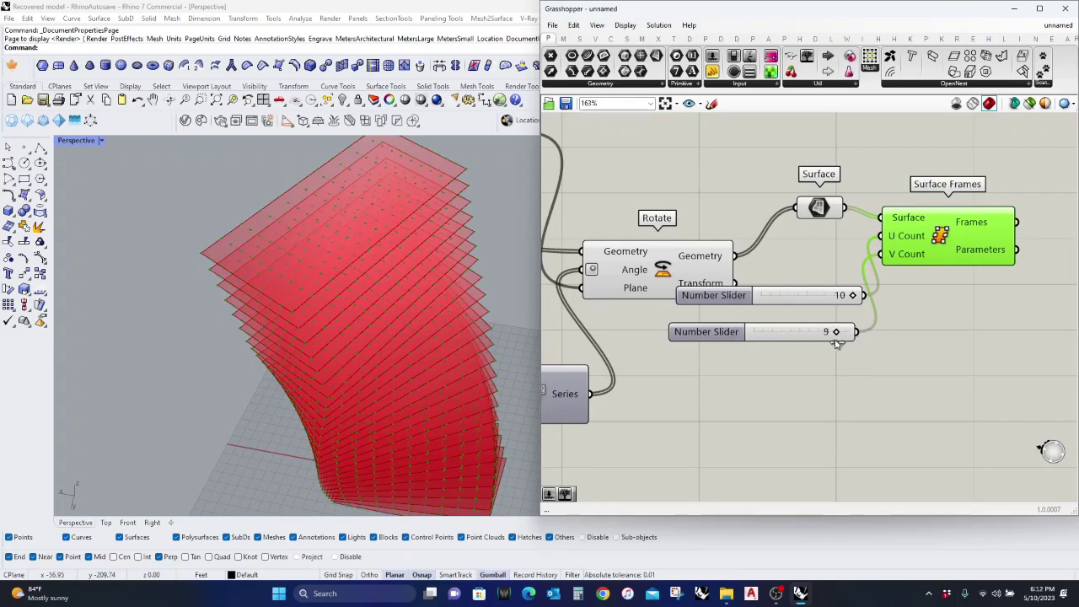
scroll(835, 345, "down", 5)
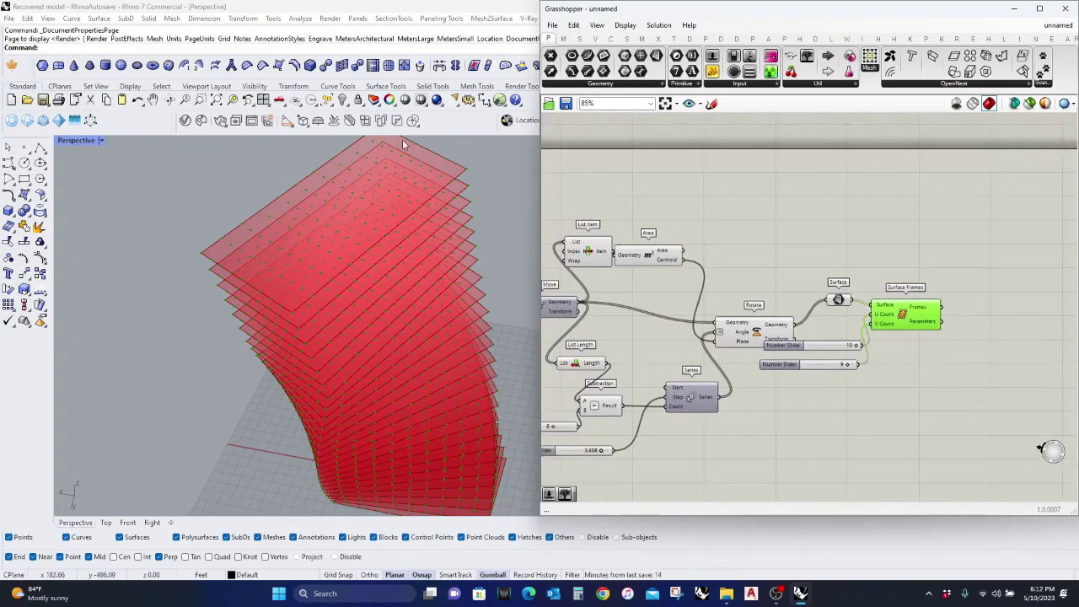
right_click_drag(402, 139, 370, 206)
scroll(372, 366, "up", 6)
scroll(741, 282, "down", 3)
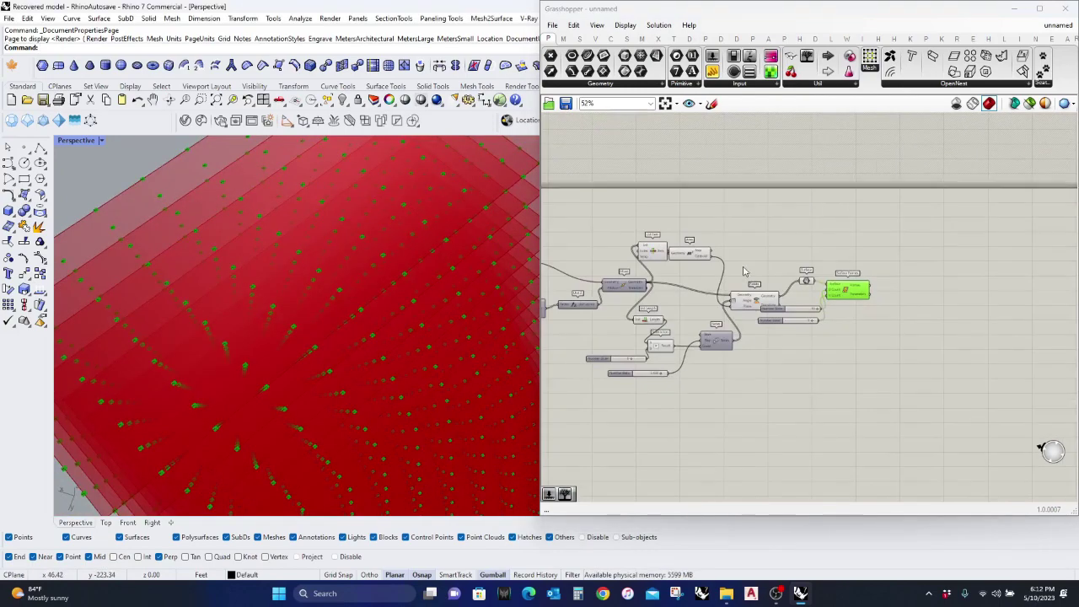
scroll(742, 291, "up", 1)
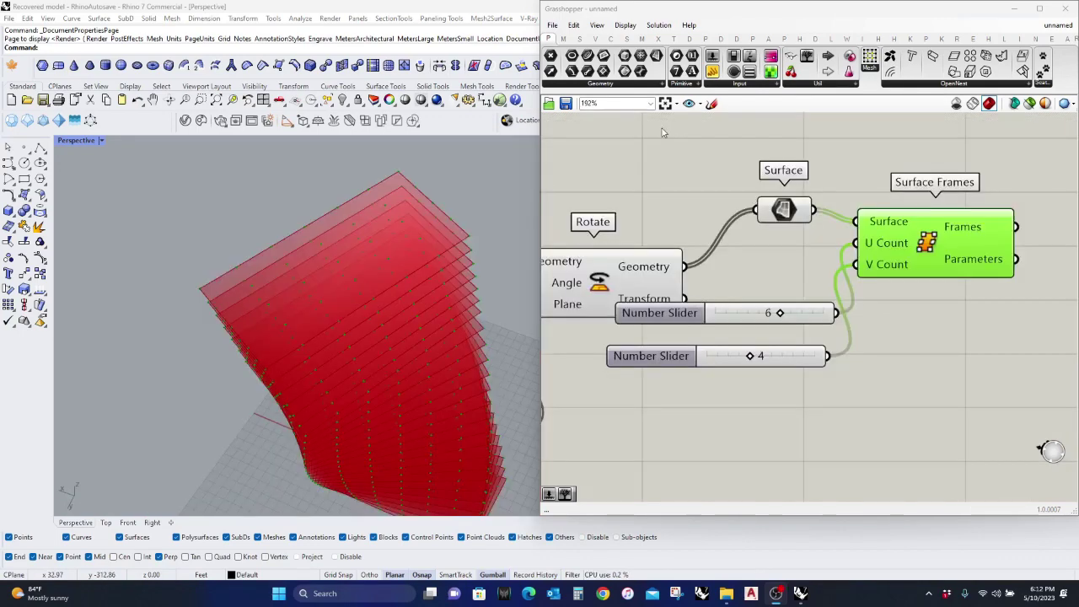
Step: Deselect Surface Frames, then set its V Count slider to 3 and its U Count slider to 4
left_click(655, 168)
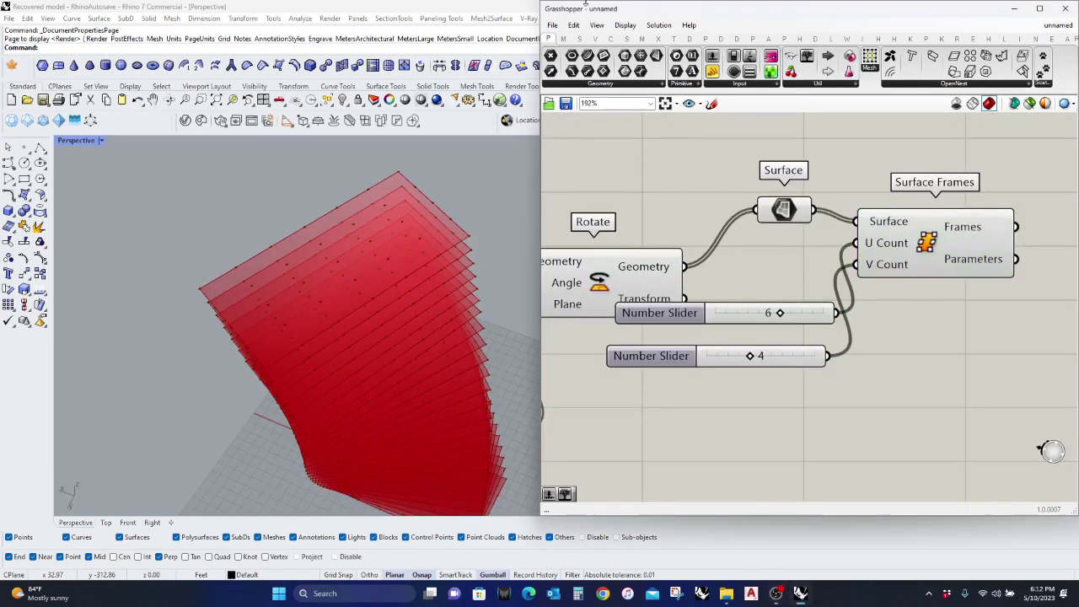
scroll(315, 228, "up", 2)
scroll(359, 206, "up", 2)
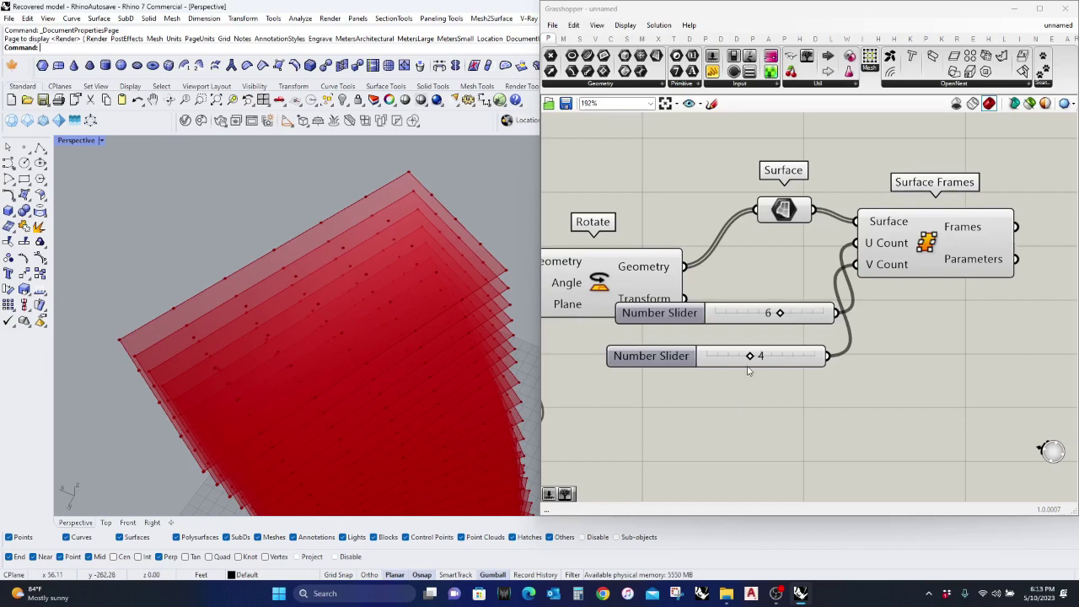
scroll(744, 368, "up", 1)
left_click_drag(751, 355, 742, 358)
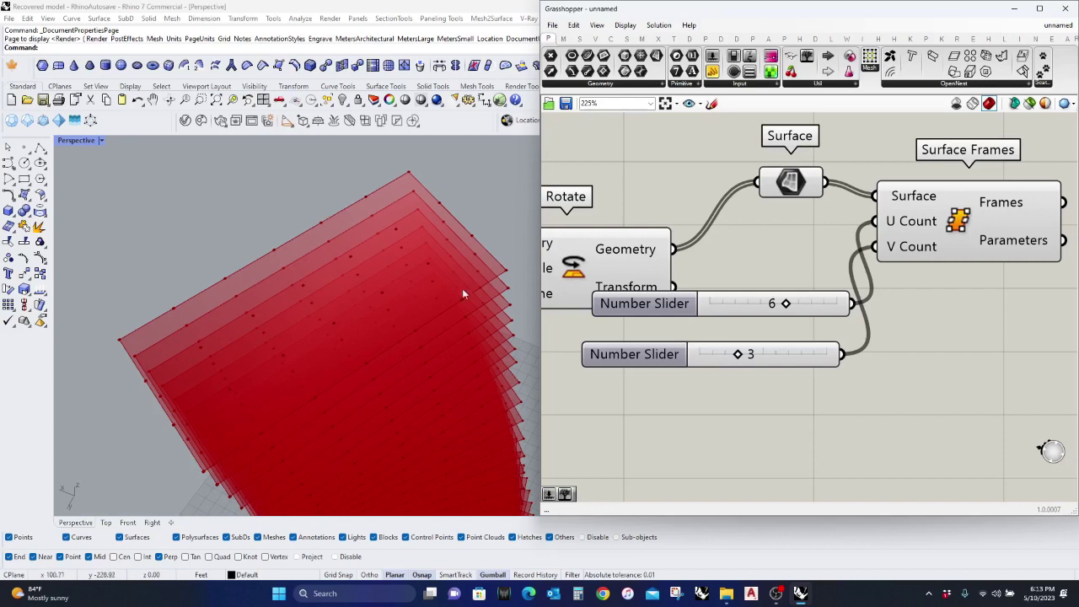
mouse_move(785, 305)
left_mouse_down()
mouse_move(750, 303)
mouse_move(769, 303)
left_mouse_up()
scroll(335, 215, "down", 6)
scroll(719, 295, "up", 1)
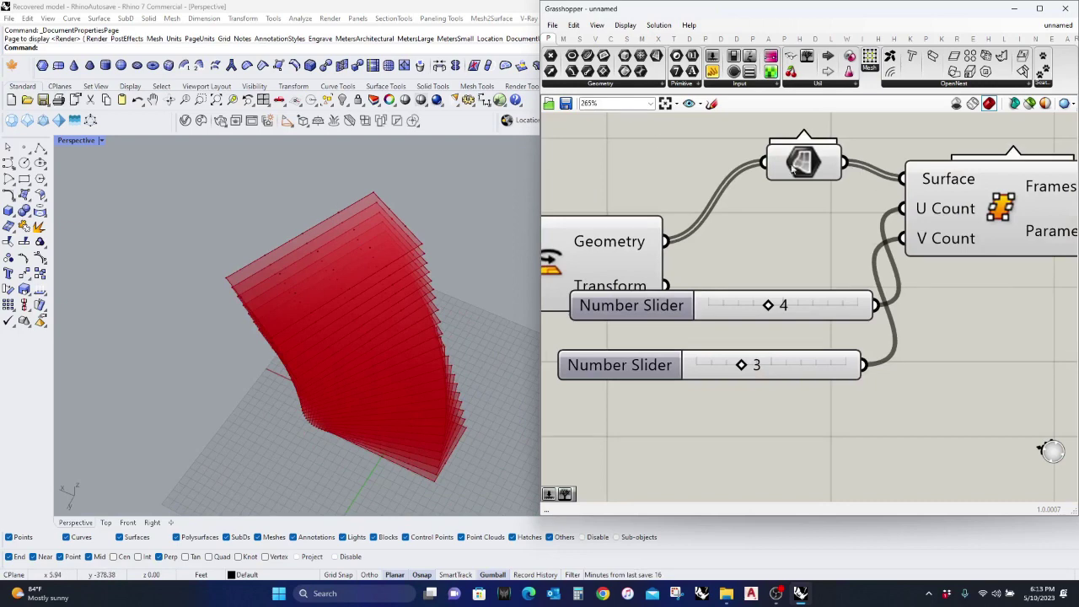
Step: Set Grasshopper's preview plane size to 4 so the surface frames are drawn larger on the tower
left_click(625, 26)
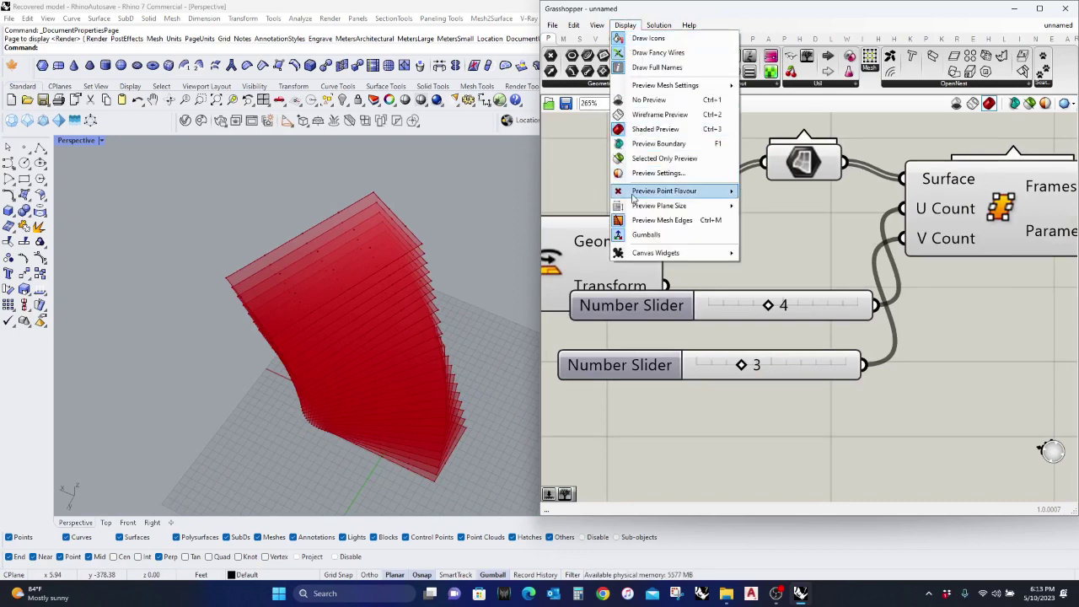
mouse_move(637, 207)
left_click(784, 209)
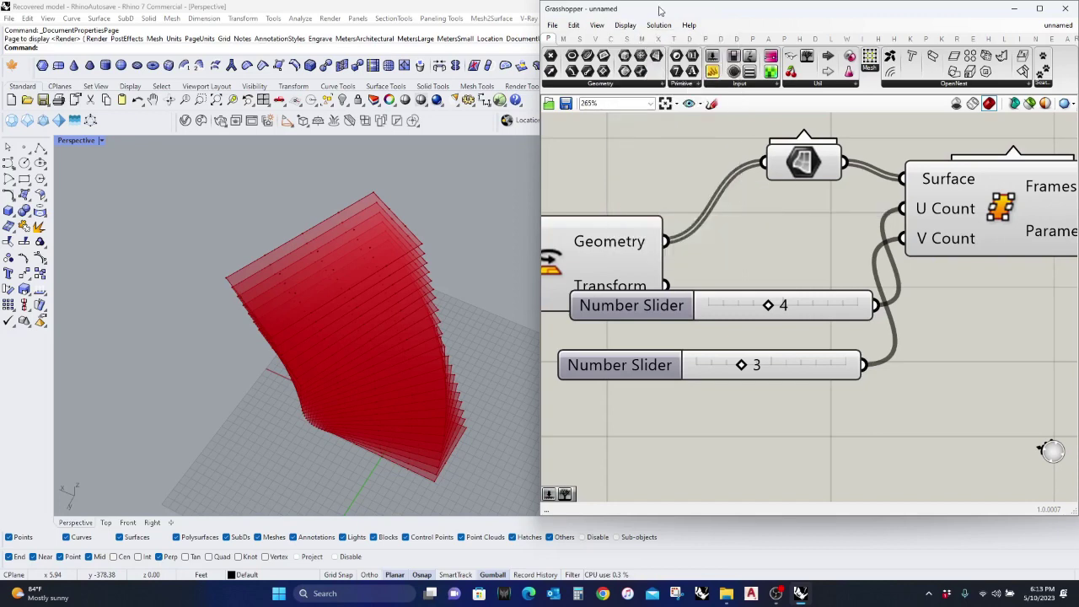
left_click(624, 25)
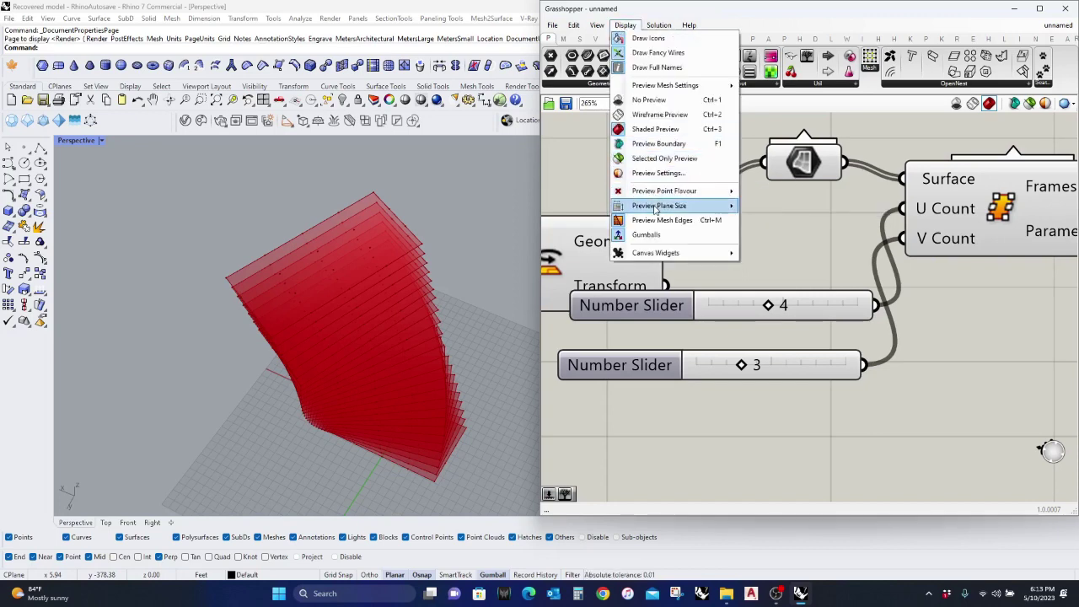
mouse_move(657, 211)
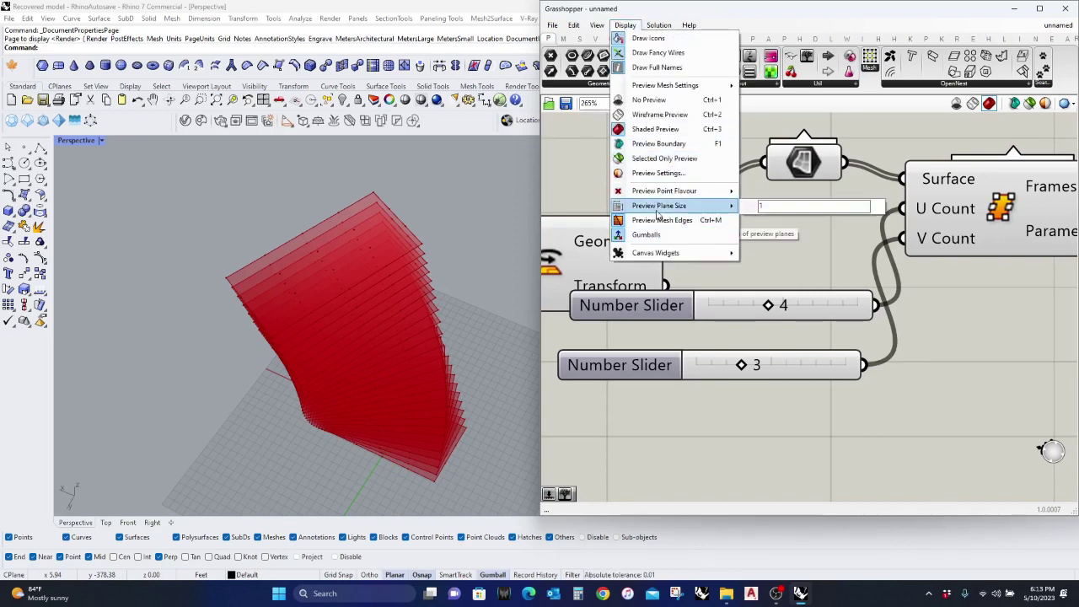
left_click(760, 205)
left_click(625, 23)
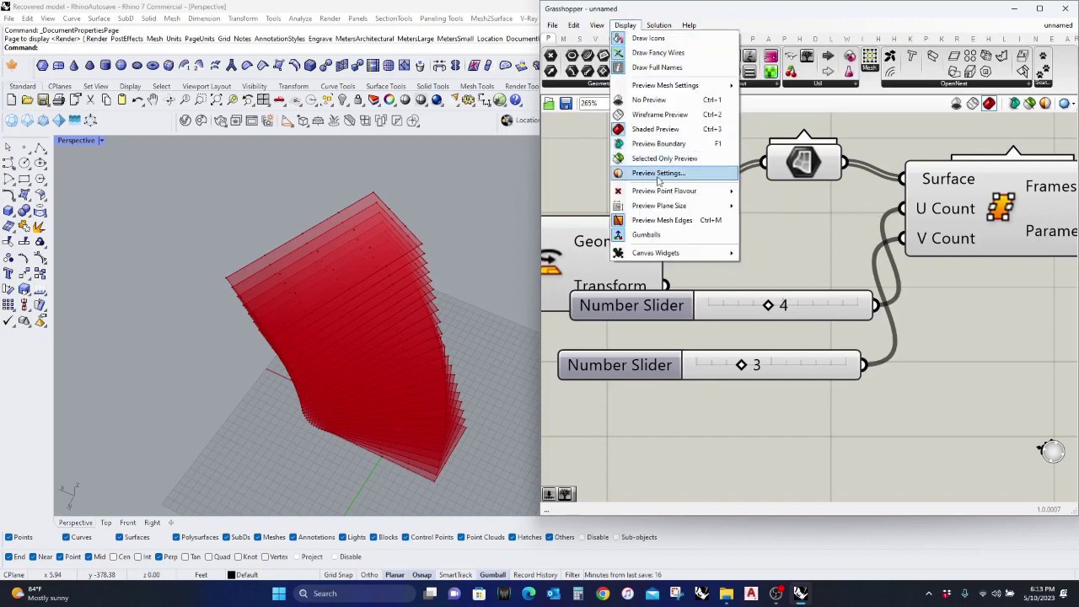
mouse_move(662, 209)
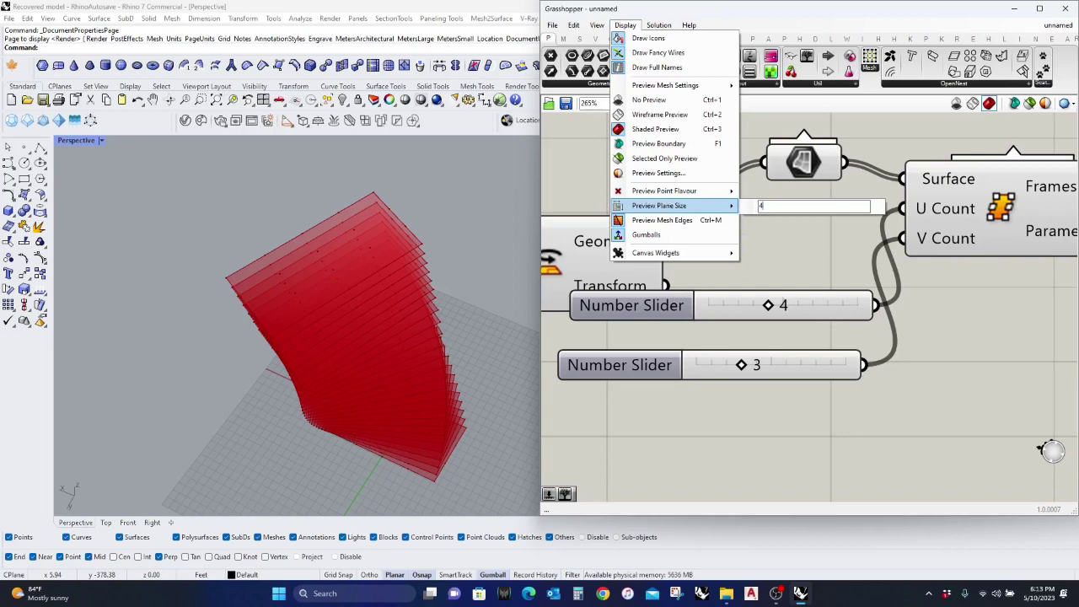
type("4")
key("Return")
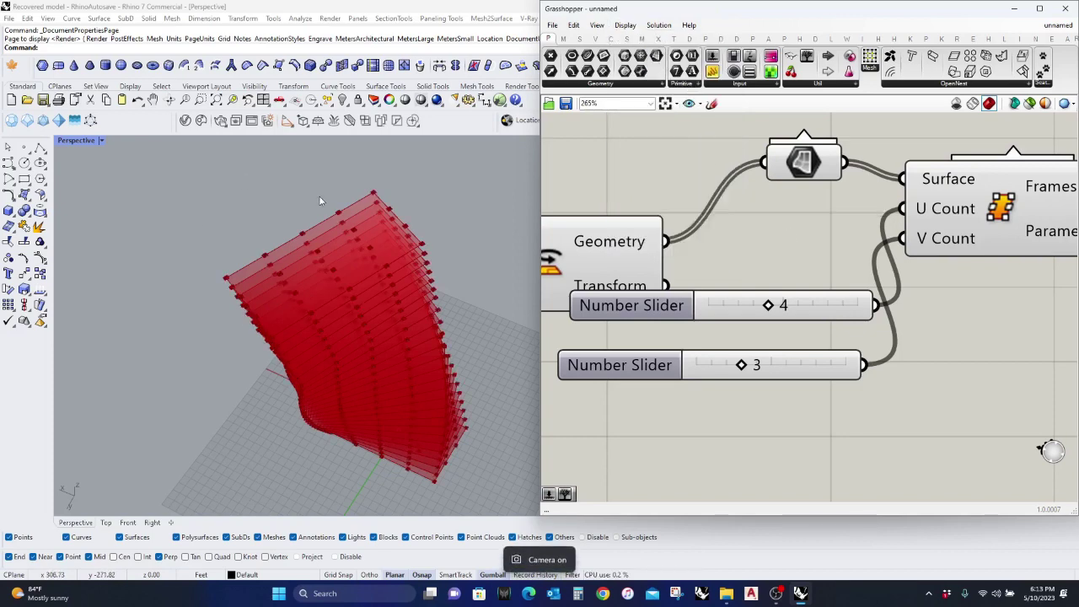
Step: Set the U Count slider of Surface Frames to 5
scroll(320, 197, "up", 6)
scroll(286, 178, "down", 3)
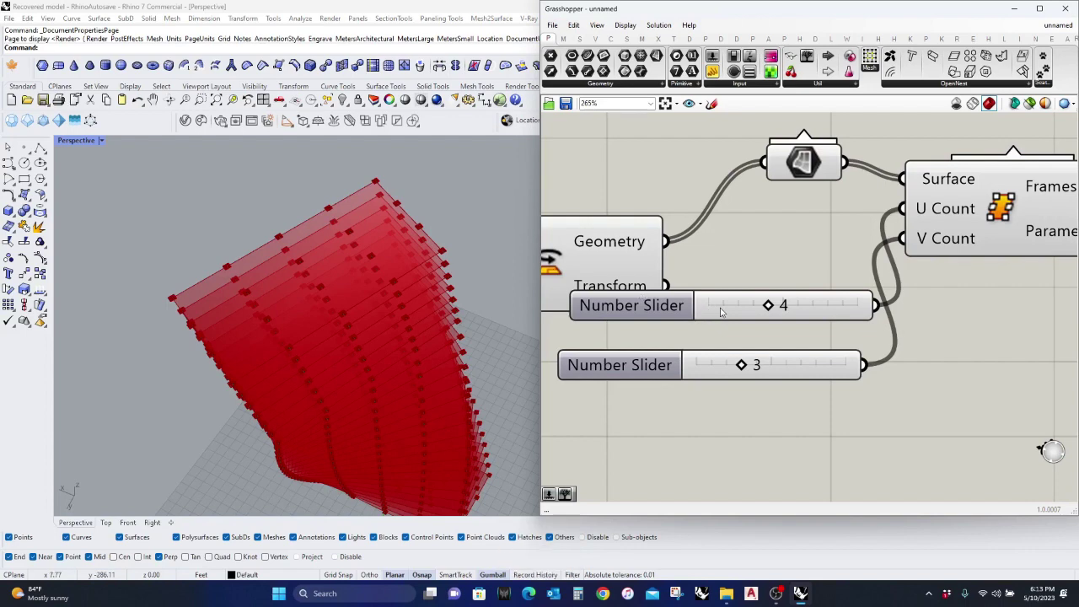
left_click_drag(769, 305, 778, 306)
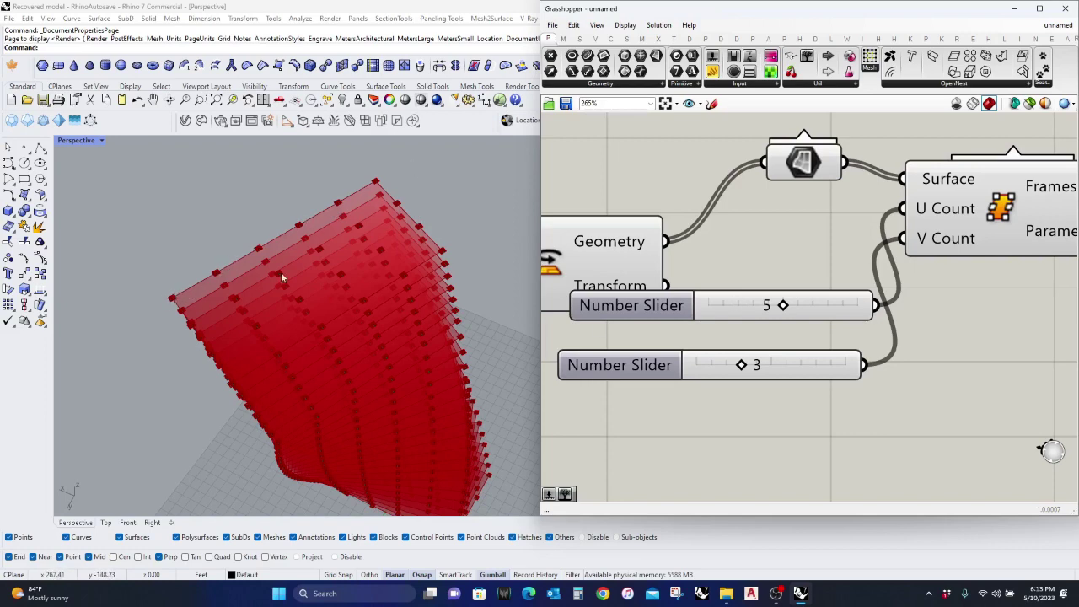
Step: Examine the distribution of the frames on the floor plates from several angles around the tower
right_click_drag(282, 276, 298, 244)
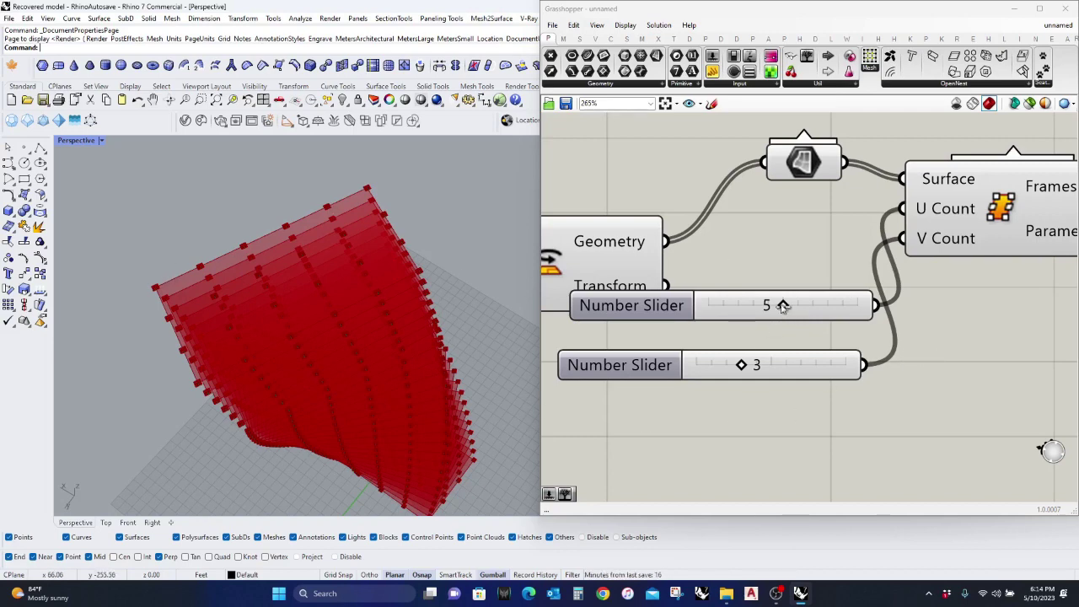
right_click_drag(352, 187, 439, 203)
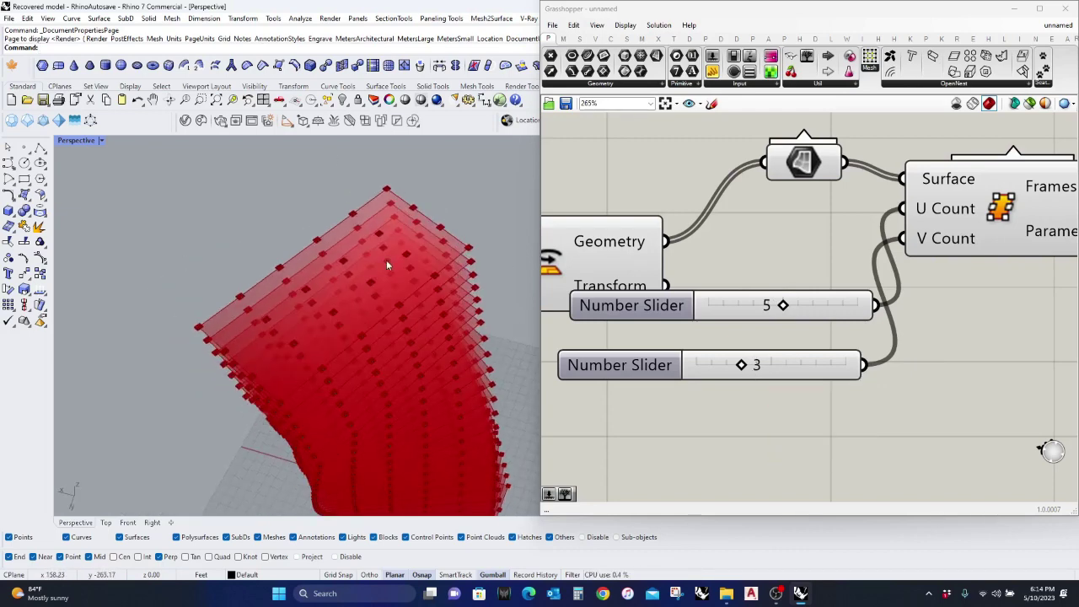
right_click_drag(386, 259, 362, 225)
scroll(391, 255, "down", 4)
scroll(362, 225, "up", 5)
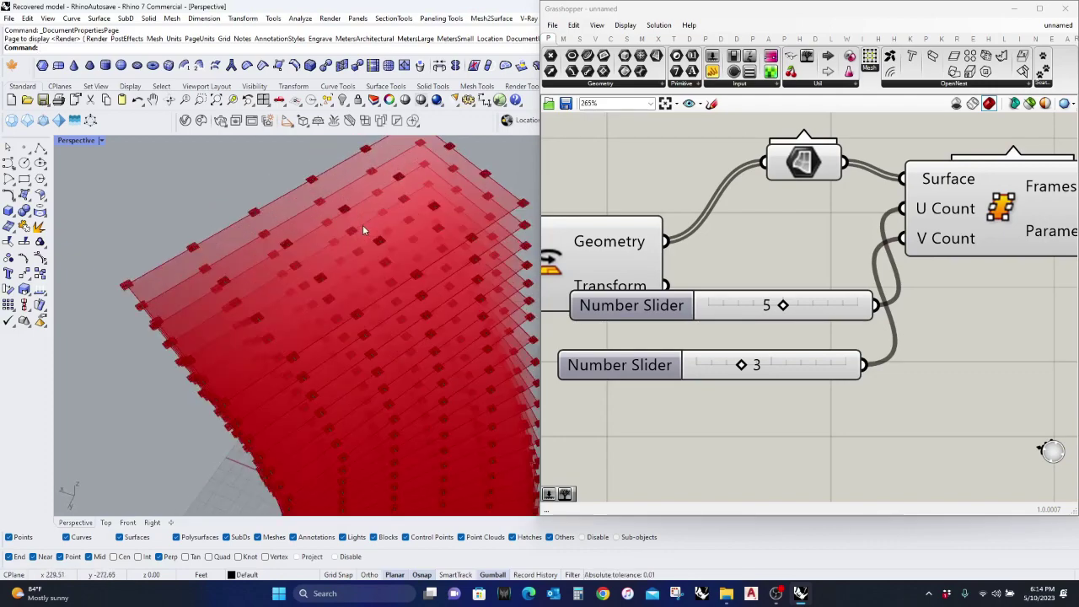
scroll(373, 217, "down", 4)
scroll(361, 221, "down", 2)
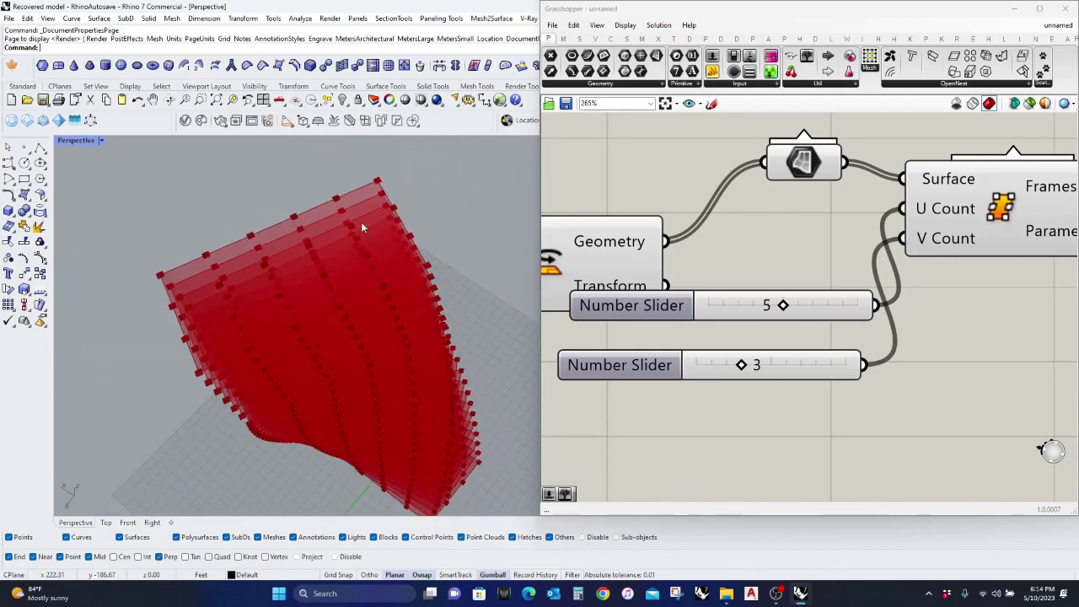
scroll(361, 222, "down", 5)
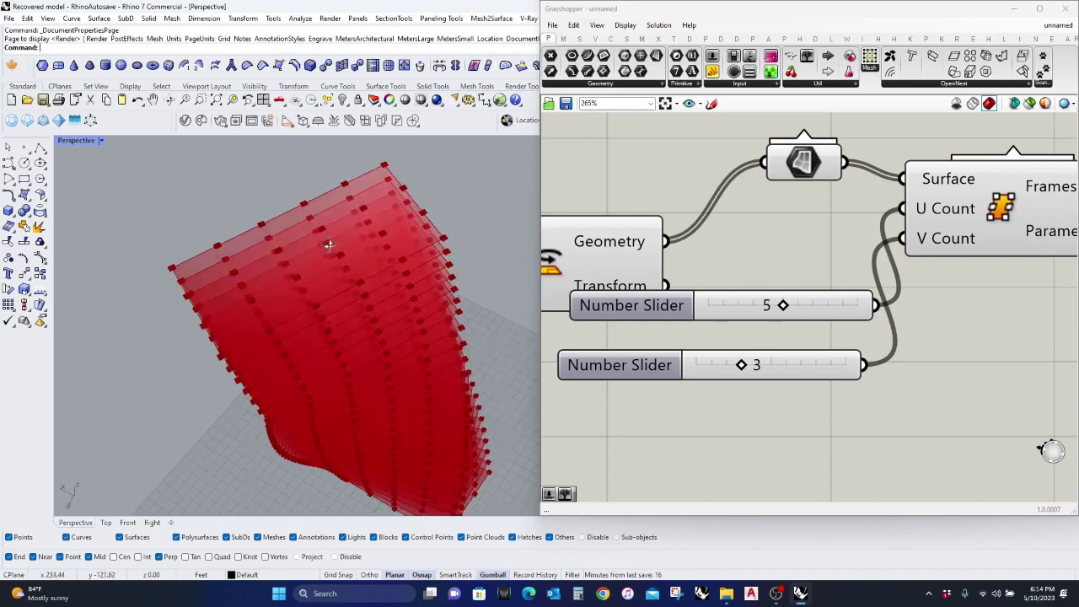
right_click_drag(334, 339, 353, 282)
scroll(346, 206, "up", 4)
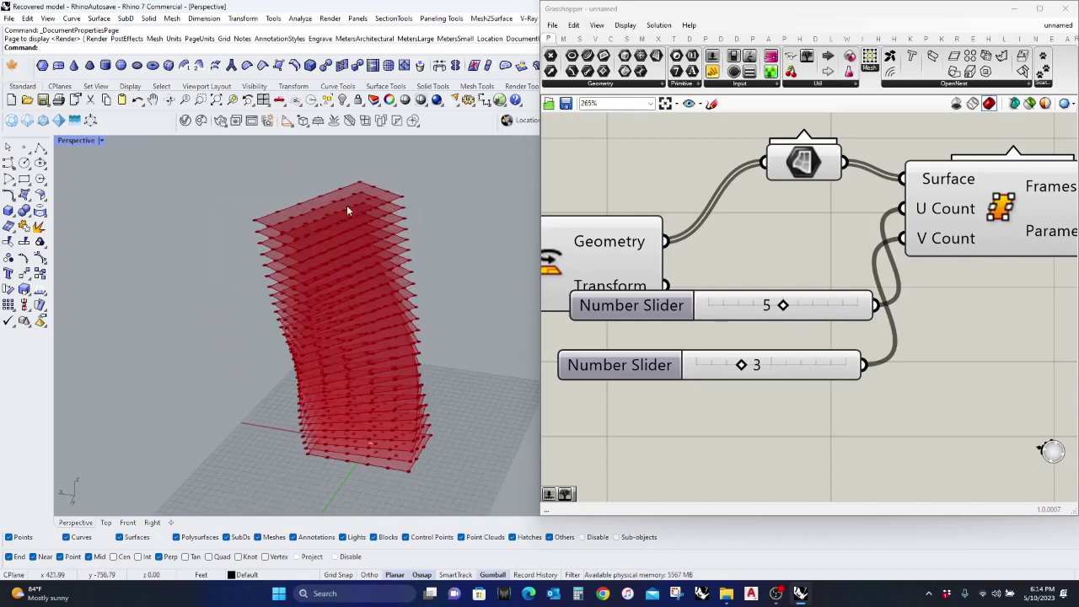
right_click_drag(347, 206, 329, 252)
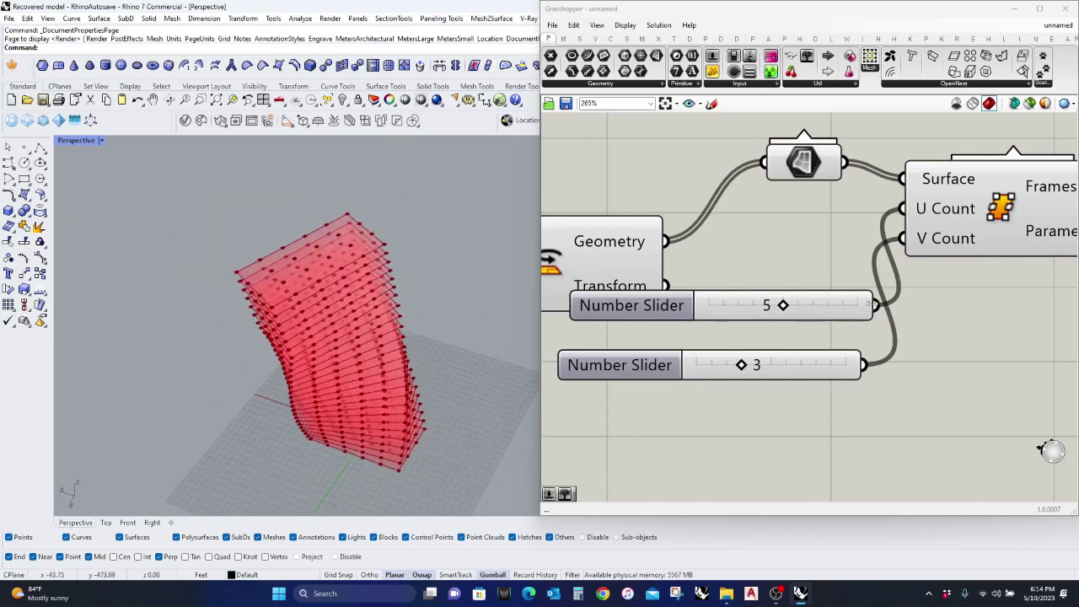
Step: Add a Point List component above and beside Surface Frames and connect the Frames output to its Points input
right_click_drag(1003, 290, 692, 356)
right_click_drag(839, 314, 820, 362)
double_click(850, 189)
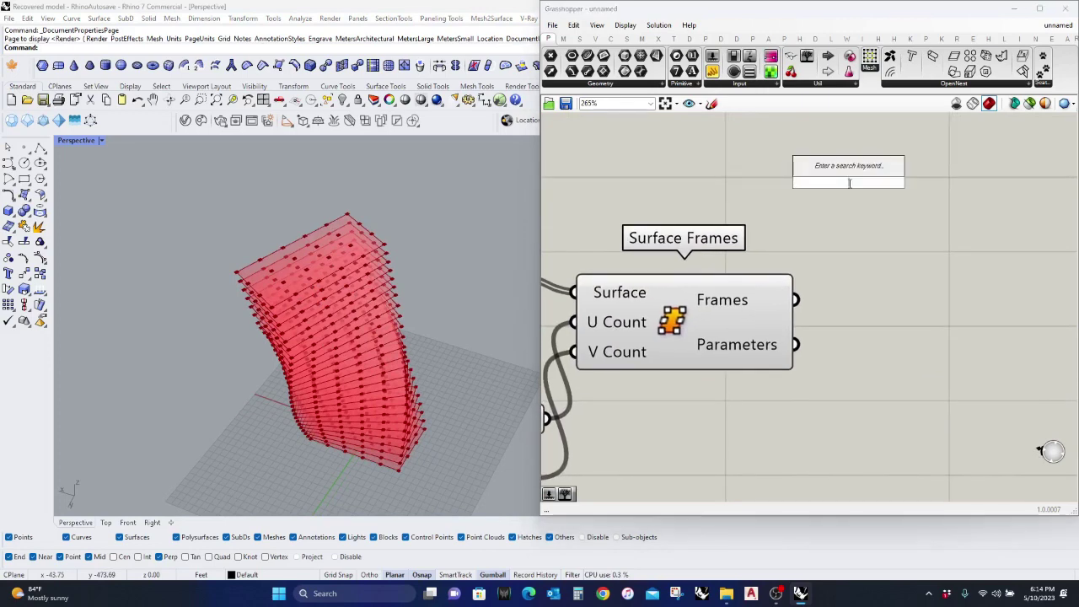
type("point")
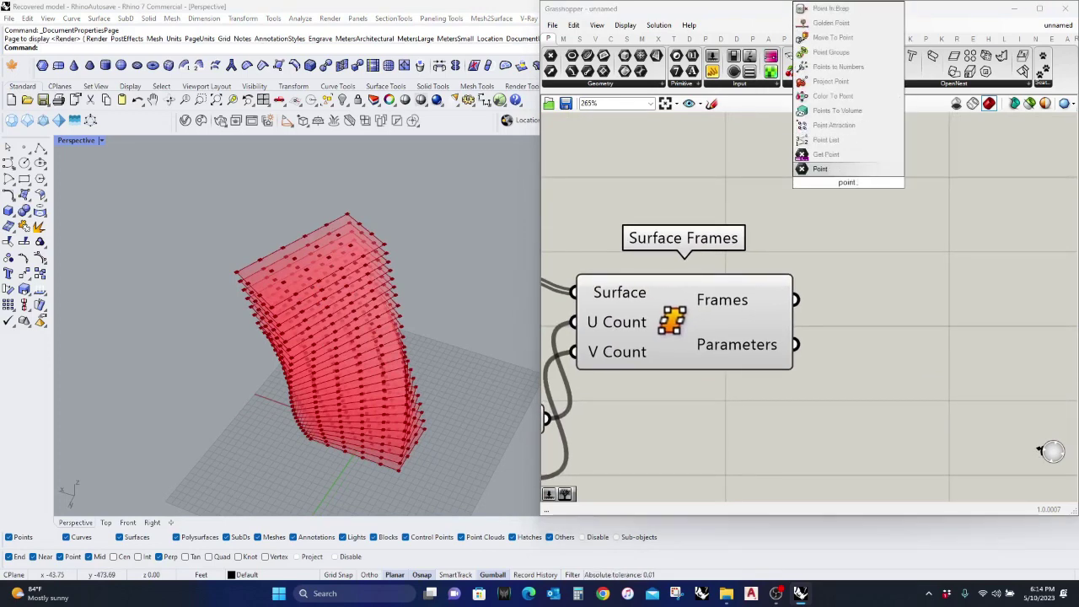
type(" list")
key("Return")
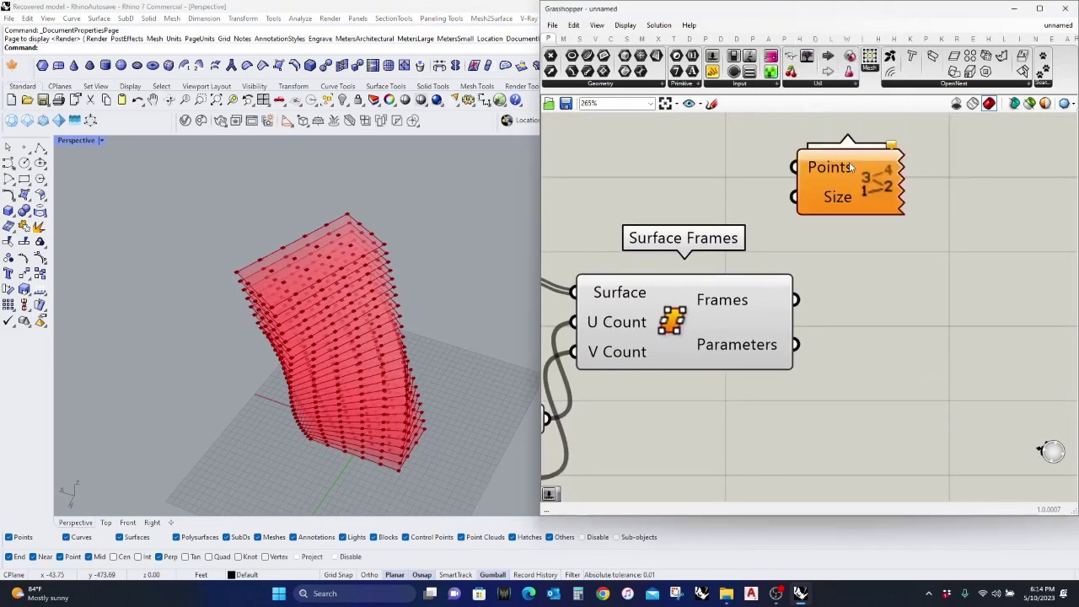
left_click_drag(794, 167, 796, 299)
left_click_drag(881, 174, 942, 170)
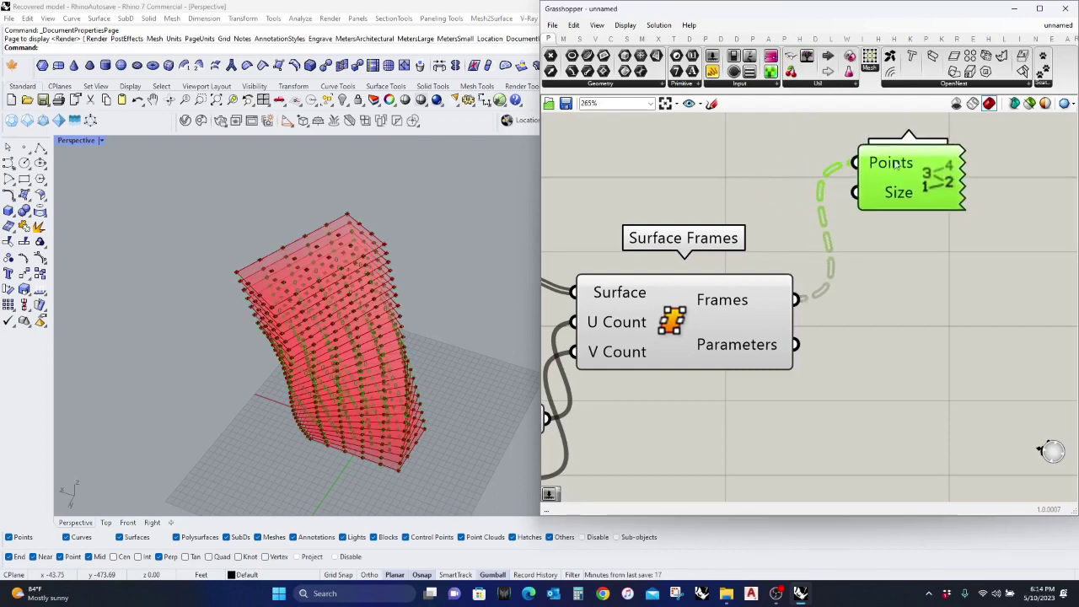
Step: Examine the point numbering on the tower's floor plates up close and from several angles
scroll(253, 291, "up", 3)
right_click_drag(253, 288, 246, 314)
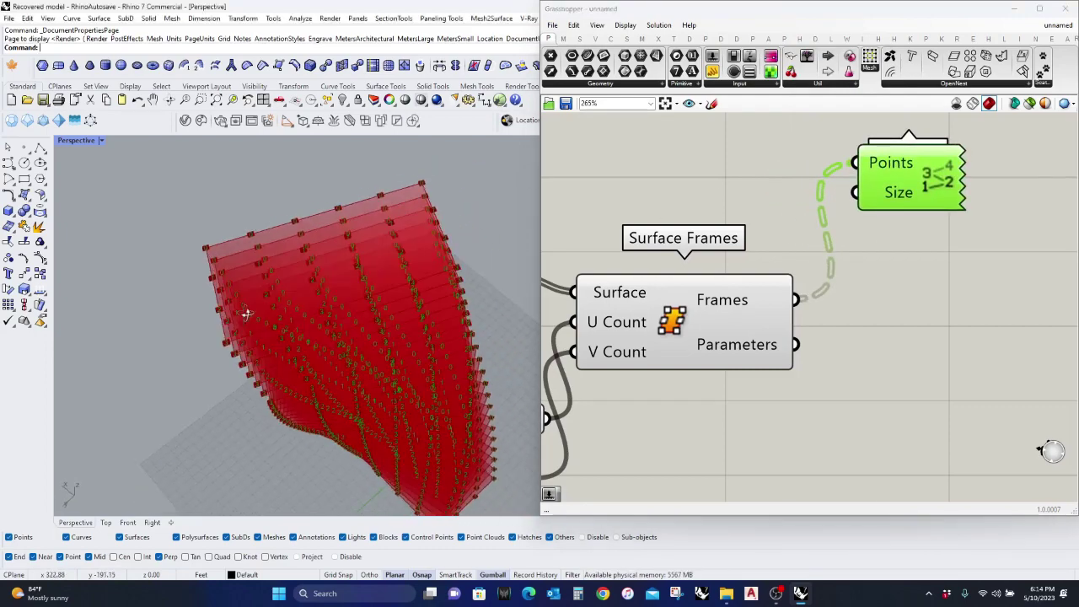
scroll(231, 269, "up", 5)
scroll(231, 269, "down", 4)
right_click_drag(857, 247, 875, 287)
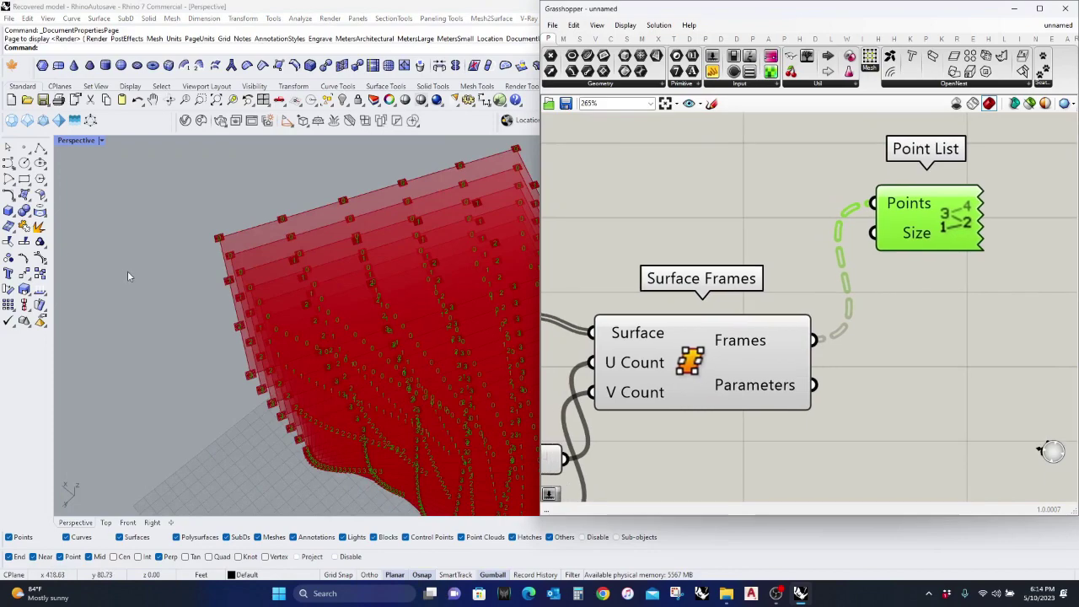
right_click_drag(279, 281, 228, 329)
scroll(769, 291, "down", 5)
right_click_drag(769, 291, 733, 259)
scroll(733, 258, "up", 1)
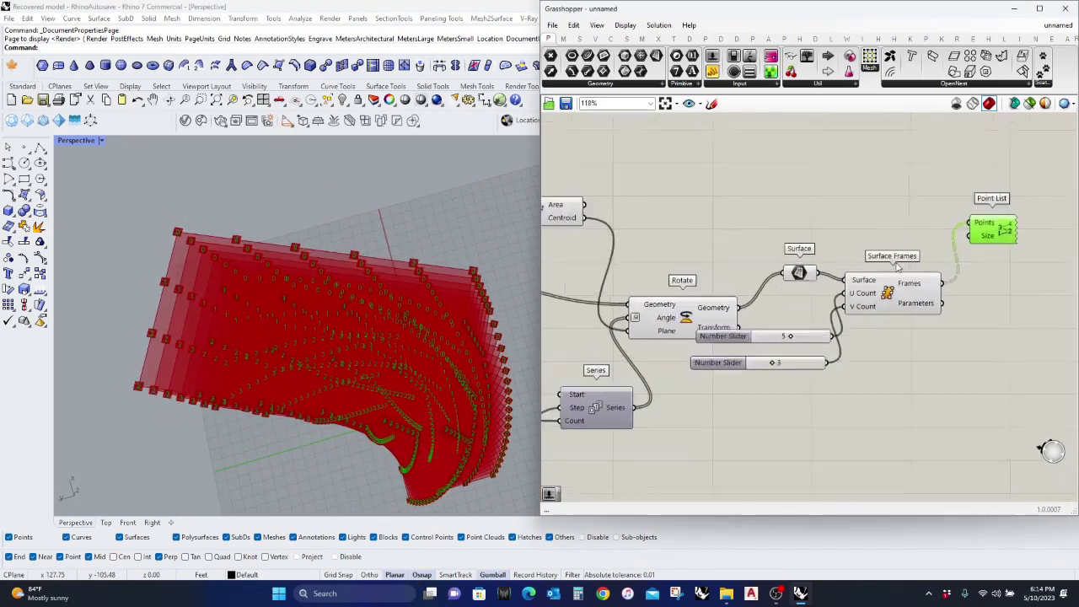
Step: Move the Surface parameter up, add a List Item component beside it, and connect Surface to its List input
left_click(789, 245)
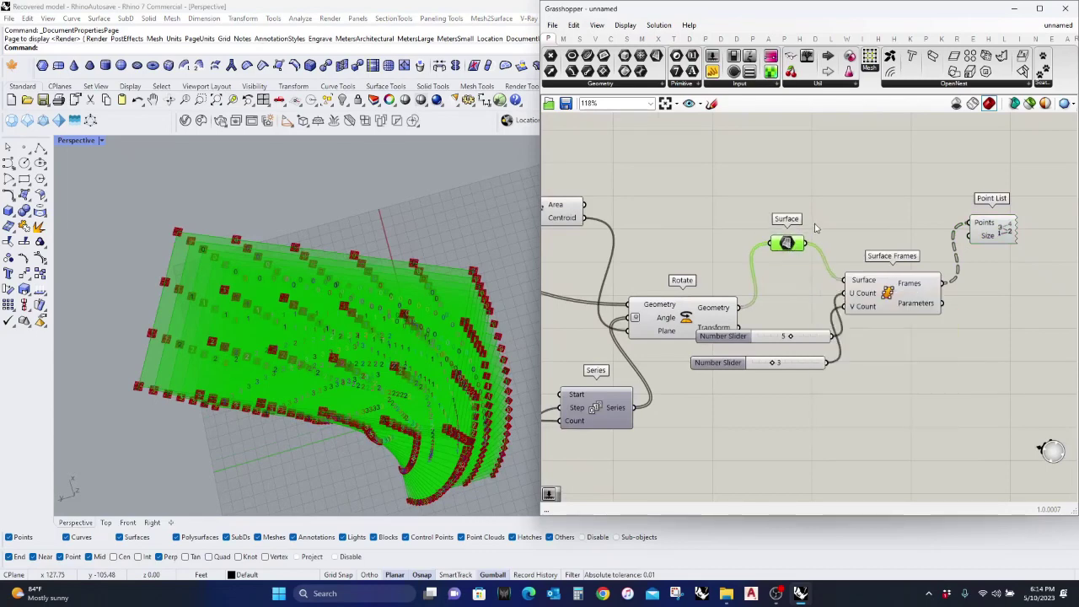
double_click(860, 216)
type("lisyt")
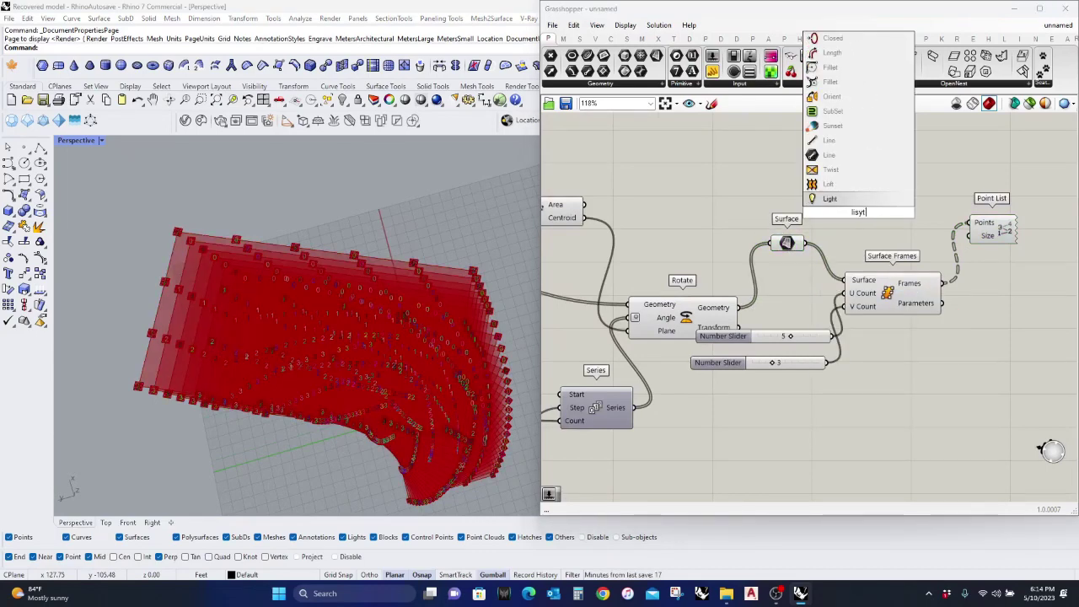
key("BackSpace")
key("BackSpace")
type("t item")
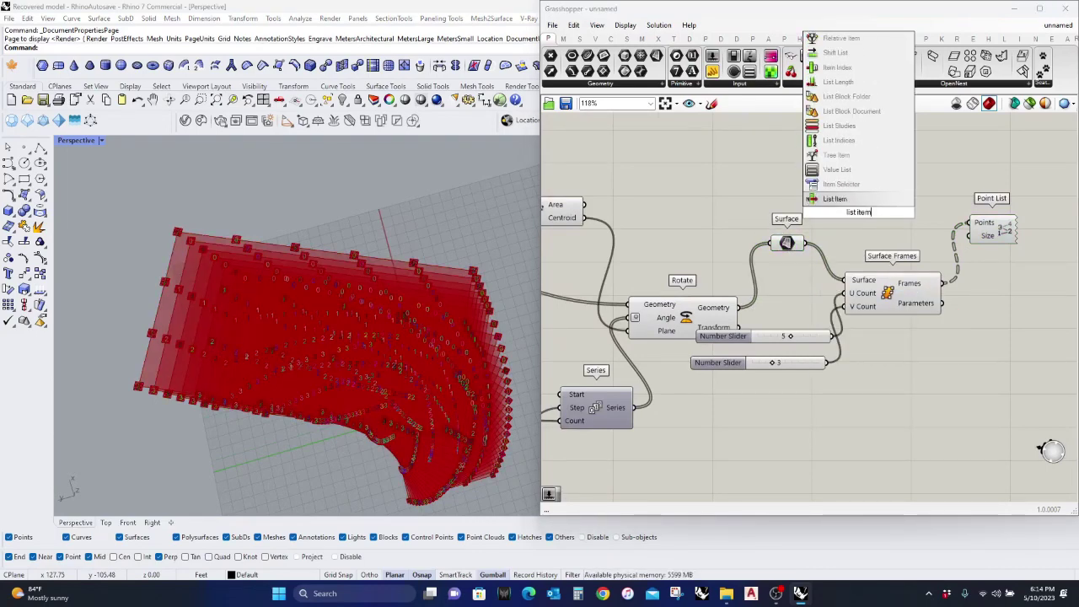
left_click(808, 199)
left_click_drag(824, 203, 806, 242)
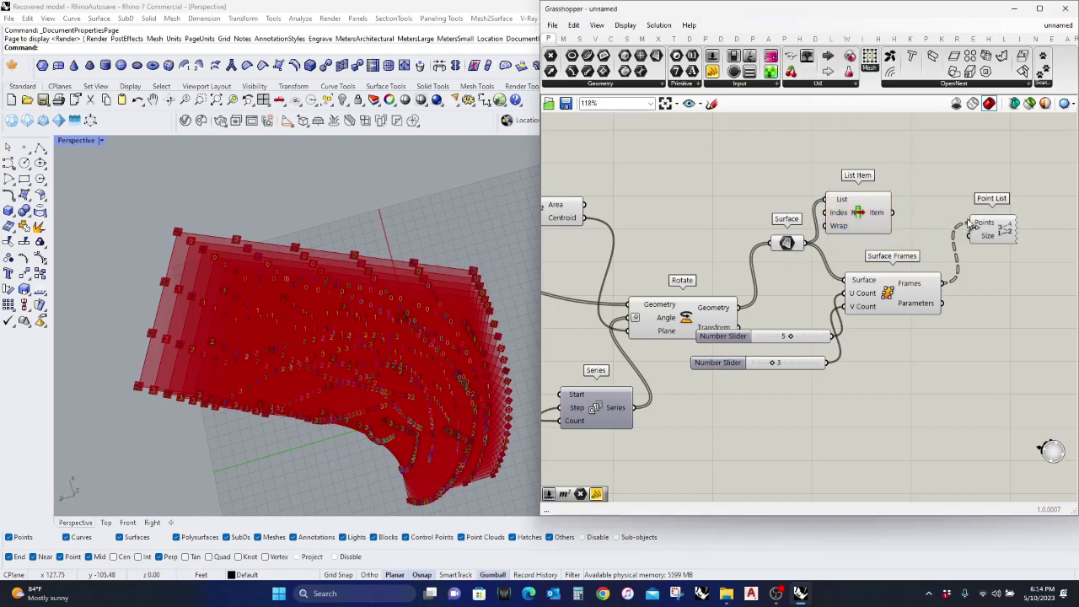
Step: Duplicate Surface Frames with its slider connections, then connect List Item's output to the copy's Surface input and the copy's Frames output to Point List
mouse_move(966, 221)
left_mouse_down()
mouse_move(885, 215)
mouse_move(861, 189)
left_mouse_up()
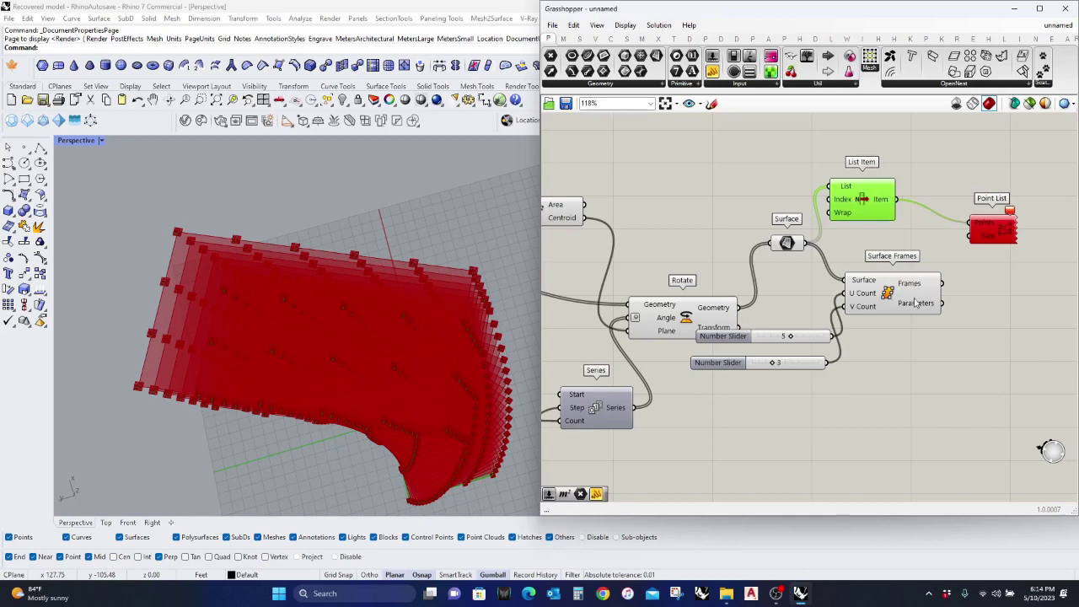
left_click_drag(916, 301, 972, 345)
left_click(1055, 369)
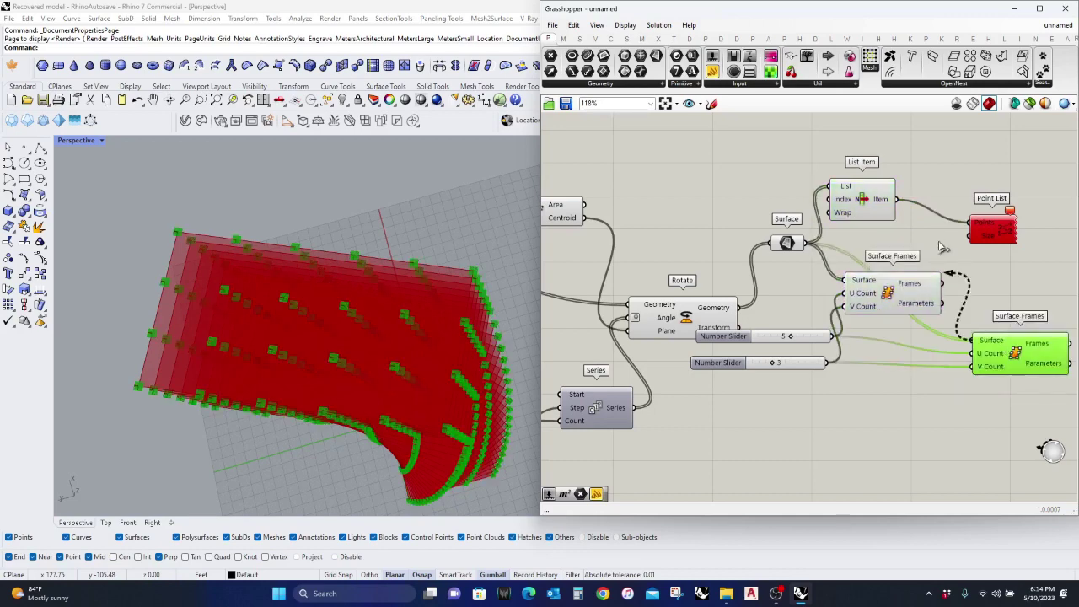
right_click_drag(1050, 307, 842, 265)
left_click_drag(783, 175, 862, 302)
left_click(672, 243)
right_click_drag(672, 240, 812, 247)
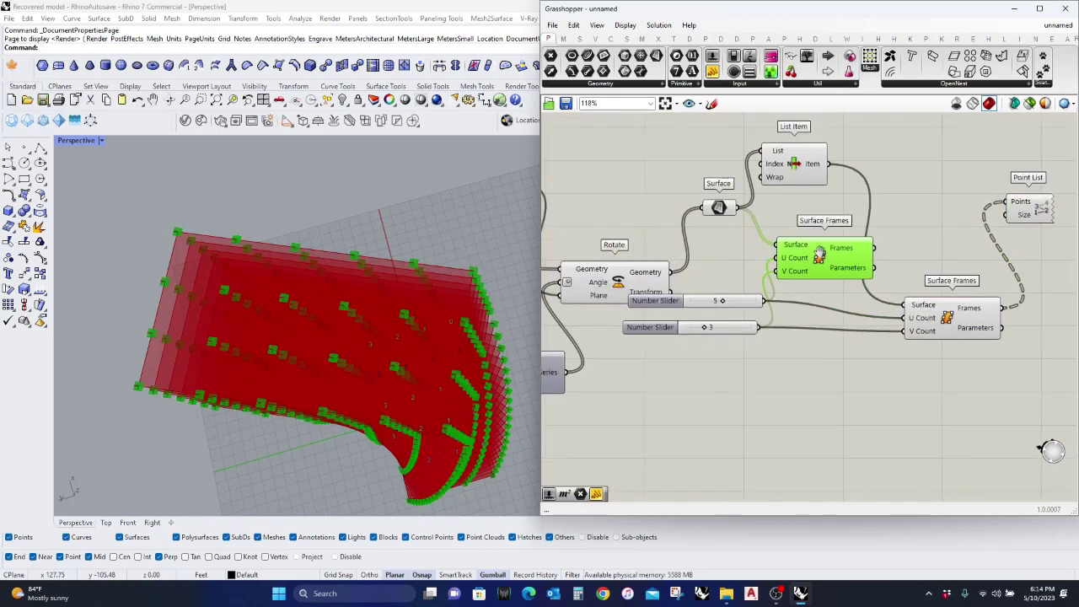
Step: Hide the previews of Rotate, Surface and the original Surface Frames to isolate the single floor plate and its frames
left_click(721, 211, "shift")
left_click(611, 273, "shift")
middle_click(613, 269)
left_click(647, 233)
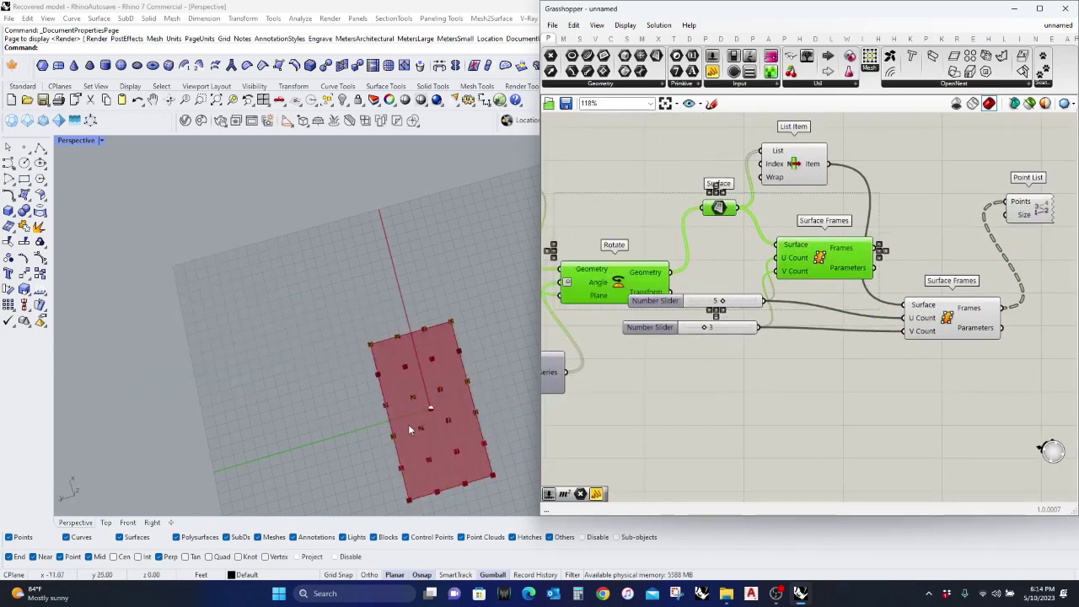
mouse_move(408, 424)
right_mouse_down()
mouse_move(396, 406)
mouse_move(400, 425)
right_mouse_up()
scroll(399, 425, "up", 3)
scroll(401, 413, "up", 4)
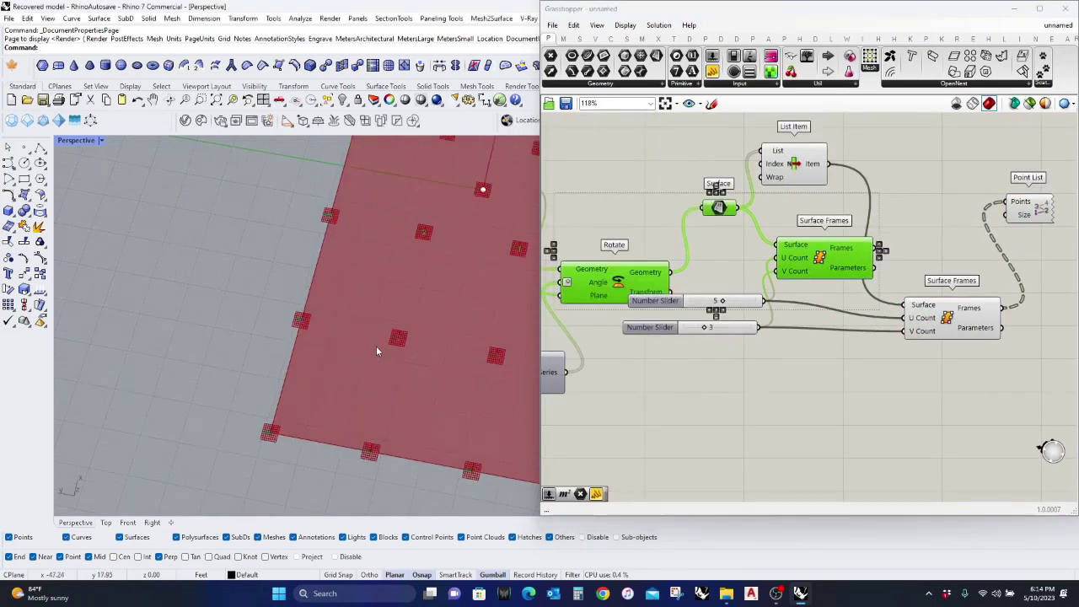
scroll(310, 349, "down", 5)
right_click_drag(309, 350, 354, 291)
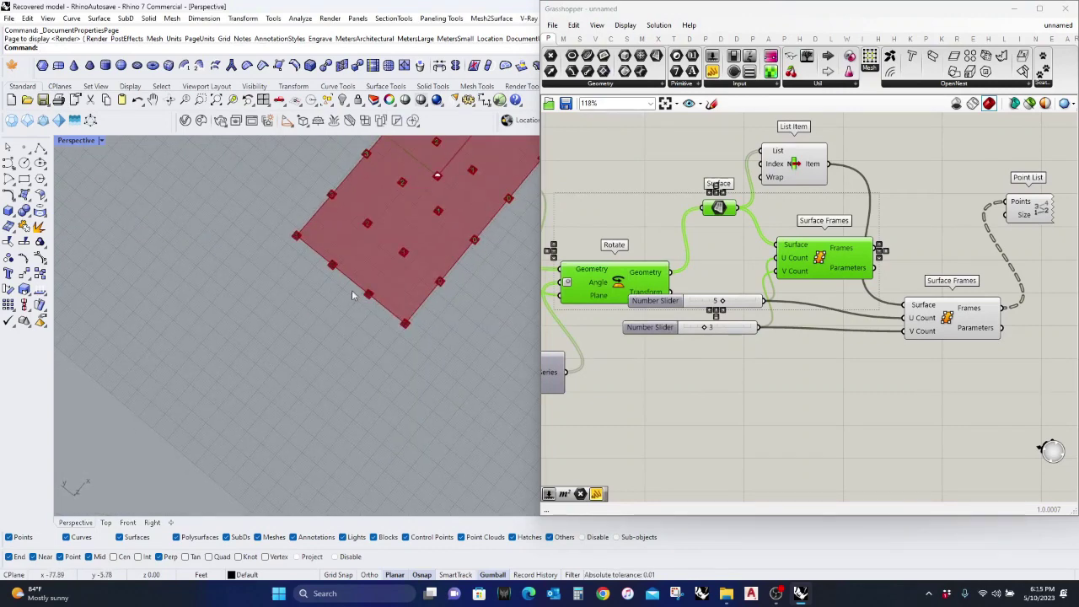
Step: Add an integer number slider with a maximum of 12 to Point List's Size input and set it to 9
scroll(934, 258, "up", 2)
double_click(922, 187)
type("slider")
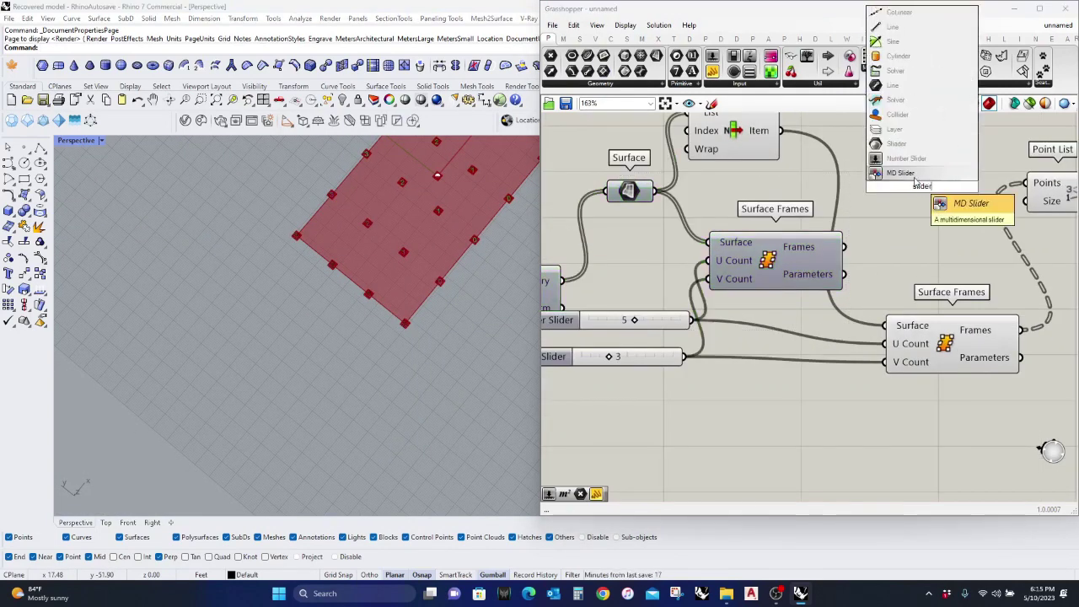
left_click(906, 158)
double_click(881, 187)
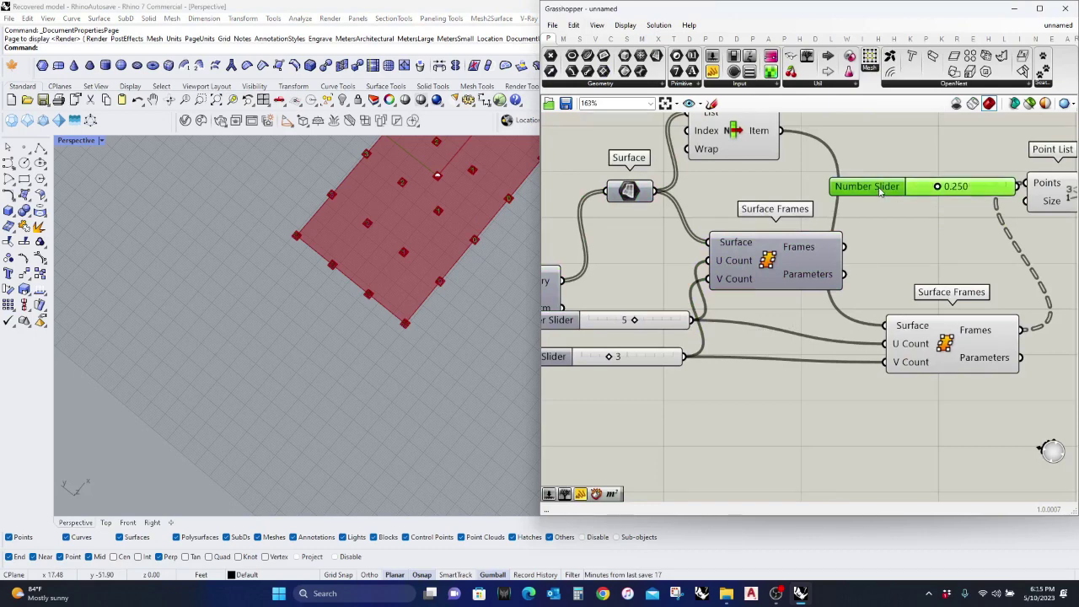
left_click(891, 158)
double_click(890, 217)
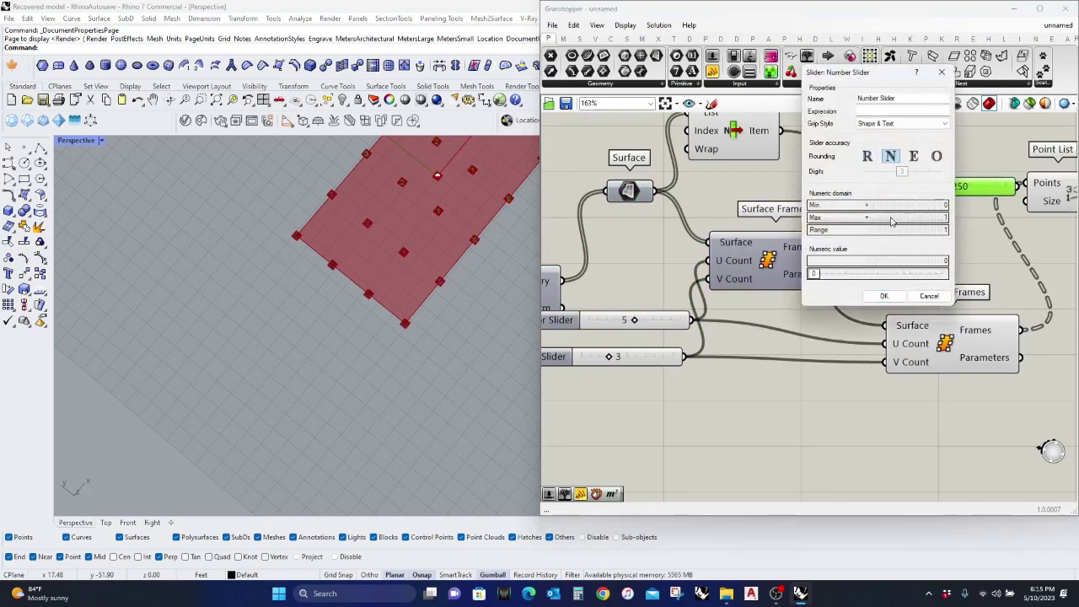
type("12")
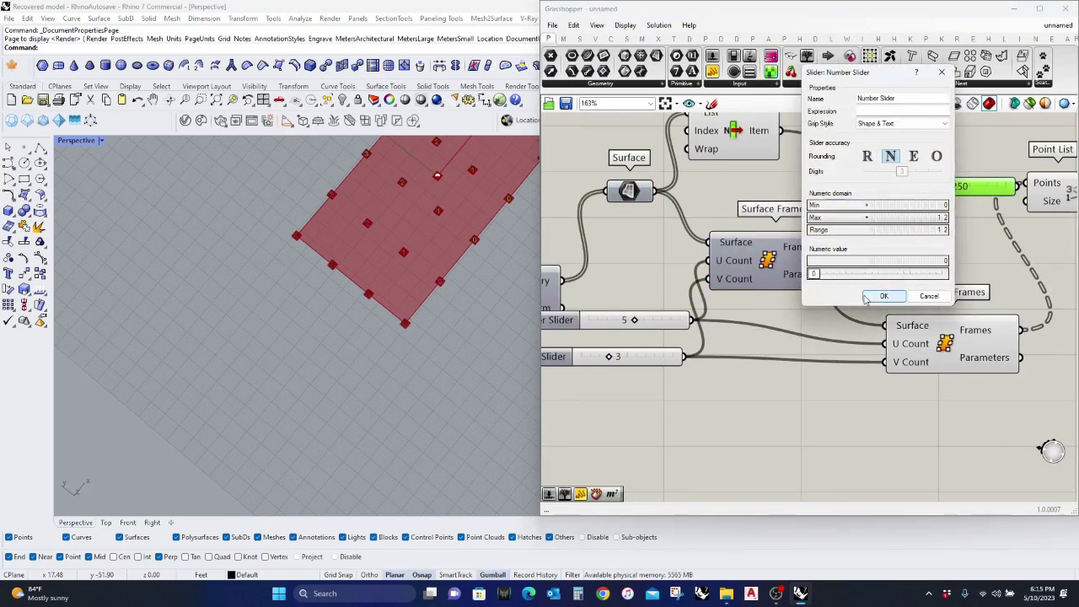
left_click(883, 296)
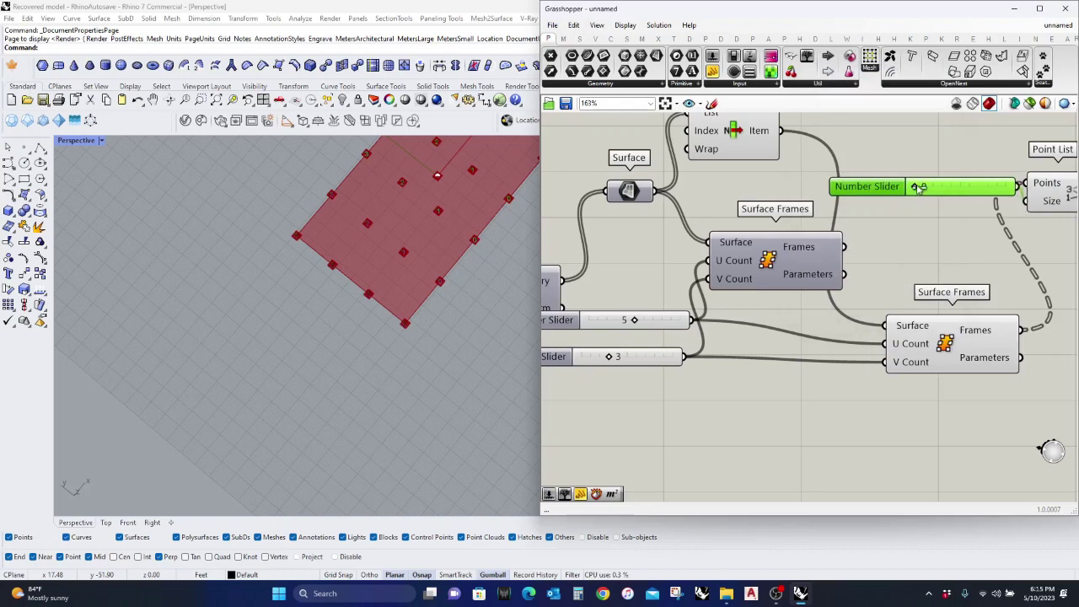
left_click_drag(915, 186, 983, 186)
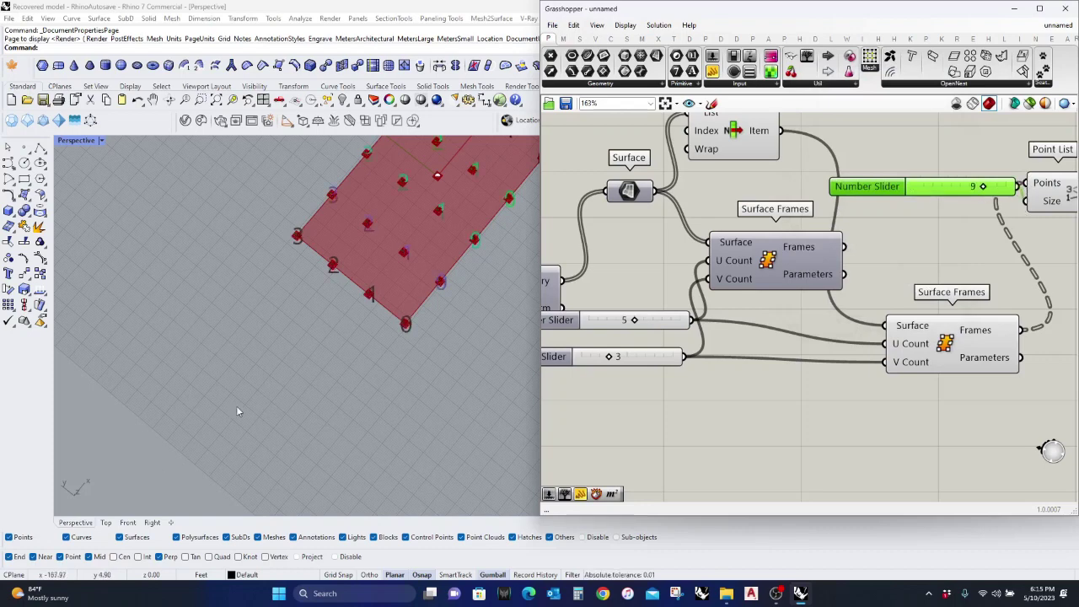
Step: Add a Param Viewer beside the second Surface Frames, connect its Frames output, and enlarge the viewer to show all branches
right_click_drag(236, 409, 344, 373)
right_click_drag(793, 274, 629, 278)
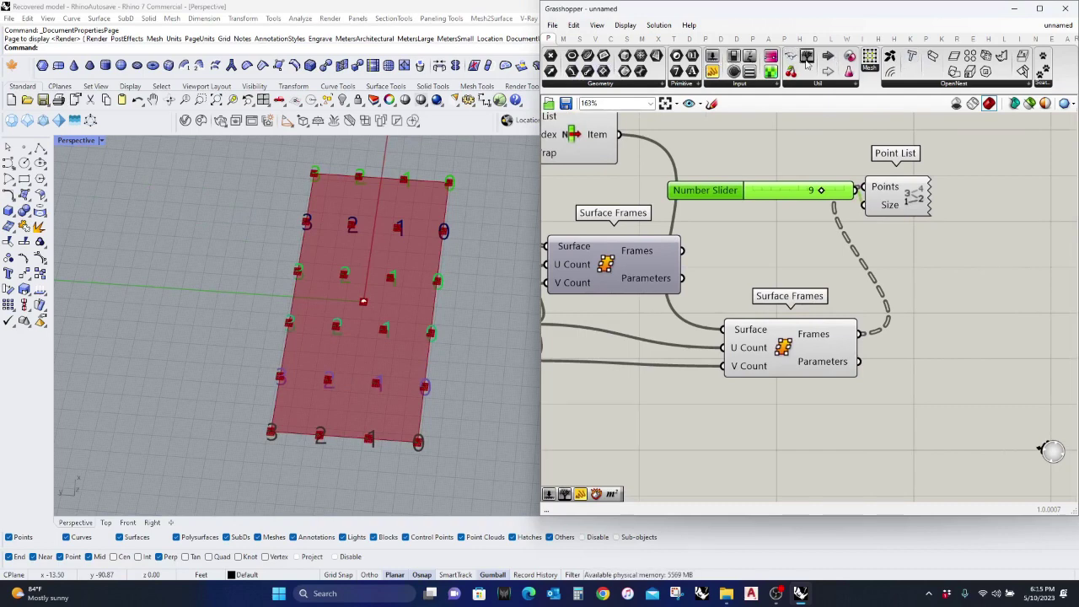
left_click_drag(807, 57, 855, 344)
right_click_drag(943, 337, 767, 336)
left_click_drag(877, 284, 936, 293)
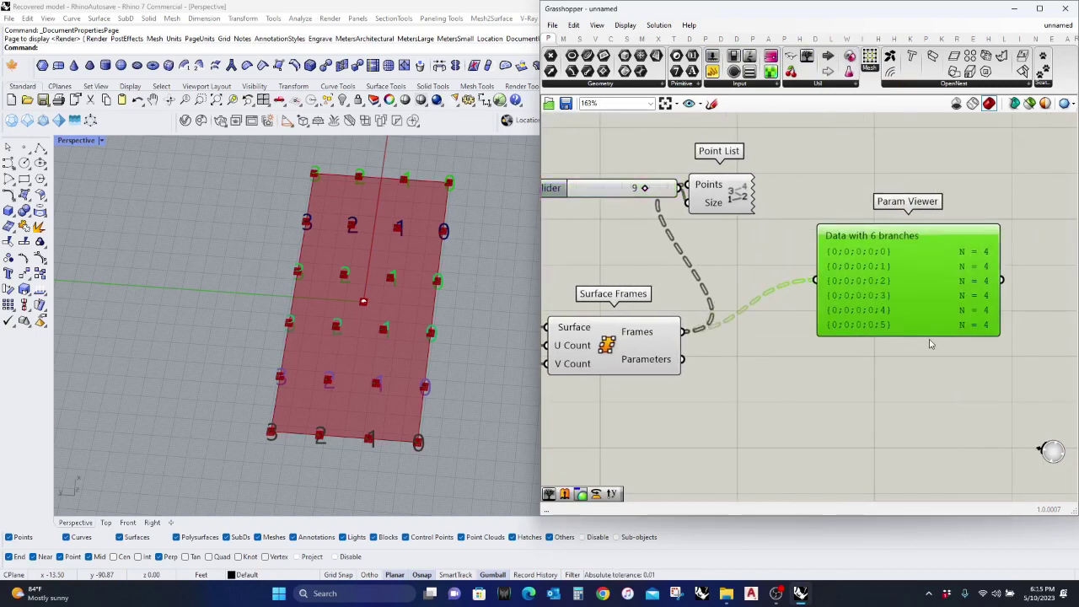
left_click_drag(928, 337, 914, 425)
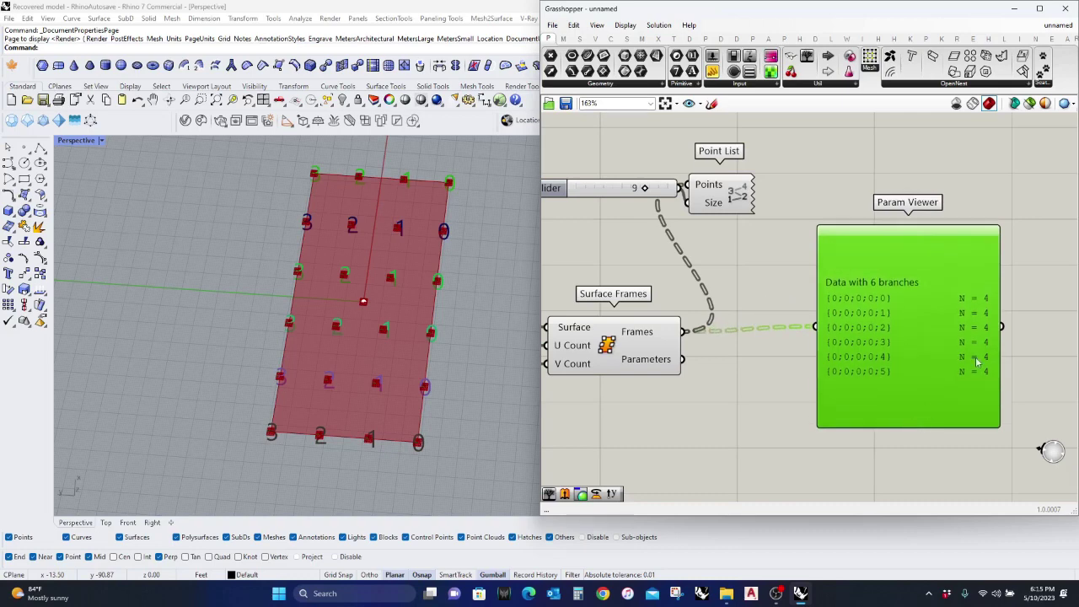
right_click_drag(413, 379, 432, 428)
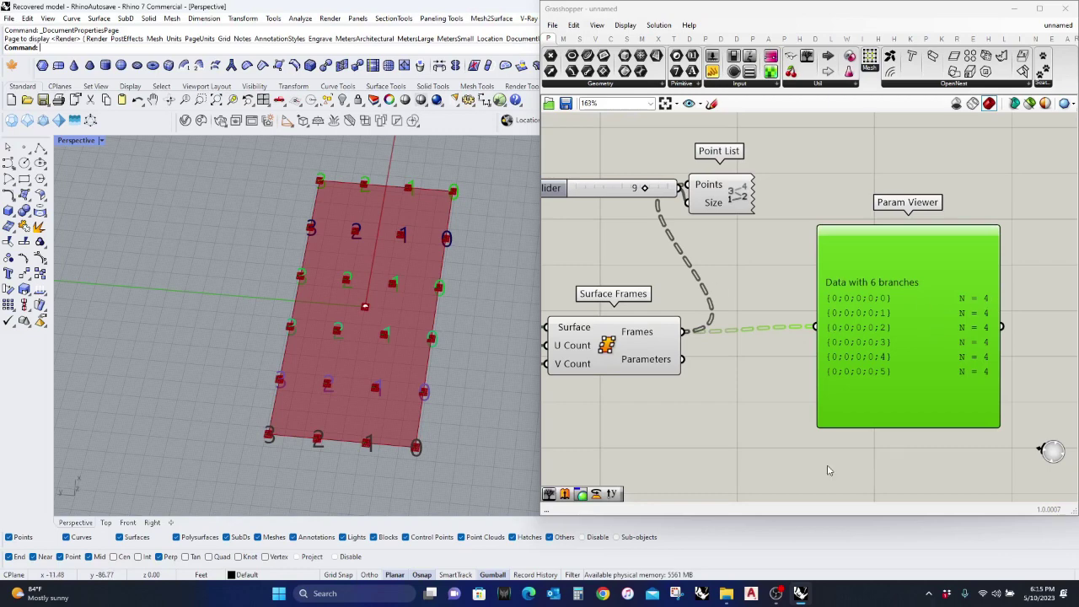
Step: Simplify the data paths of the second Surface Frames component's Frames output
mouse_move(908, 330)
right_click(662, 333)
left_click(686, 415)
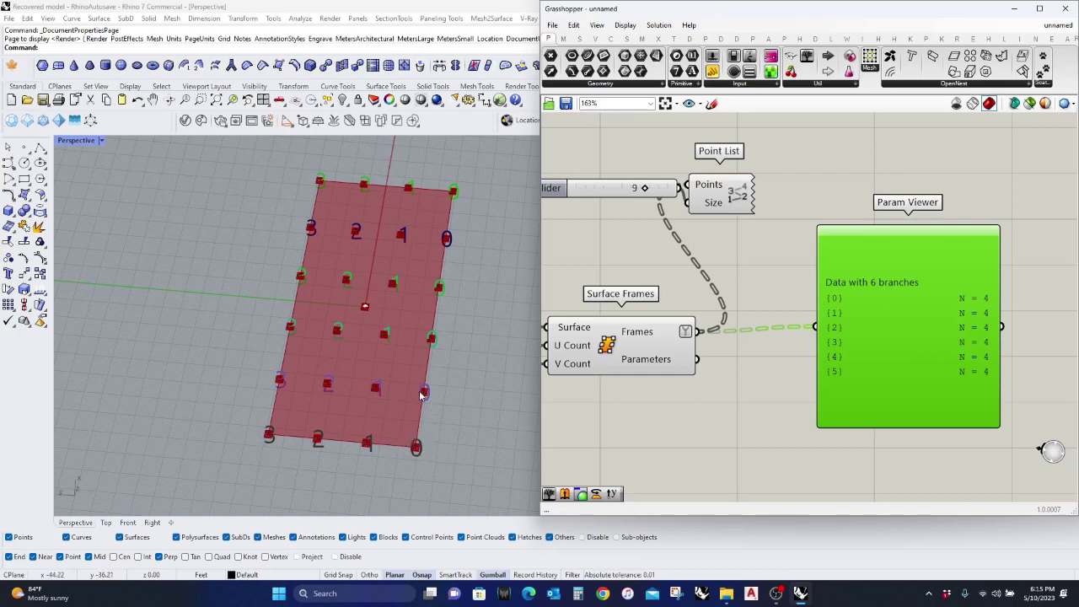
left_click(428, 338)
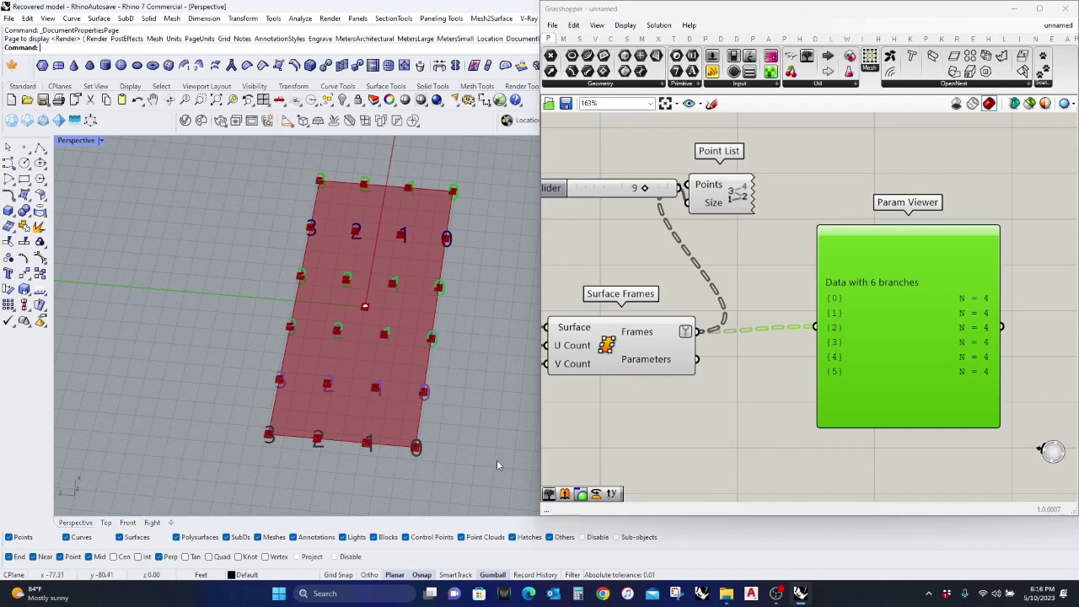
Step: Add a Split Tree component below the second Surface Frames and connect the Frames output to its Data input
right_click_drag(729, 440, 748, 379)
double_click(744, 391)
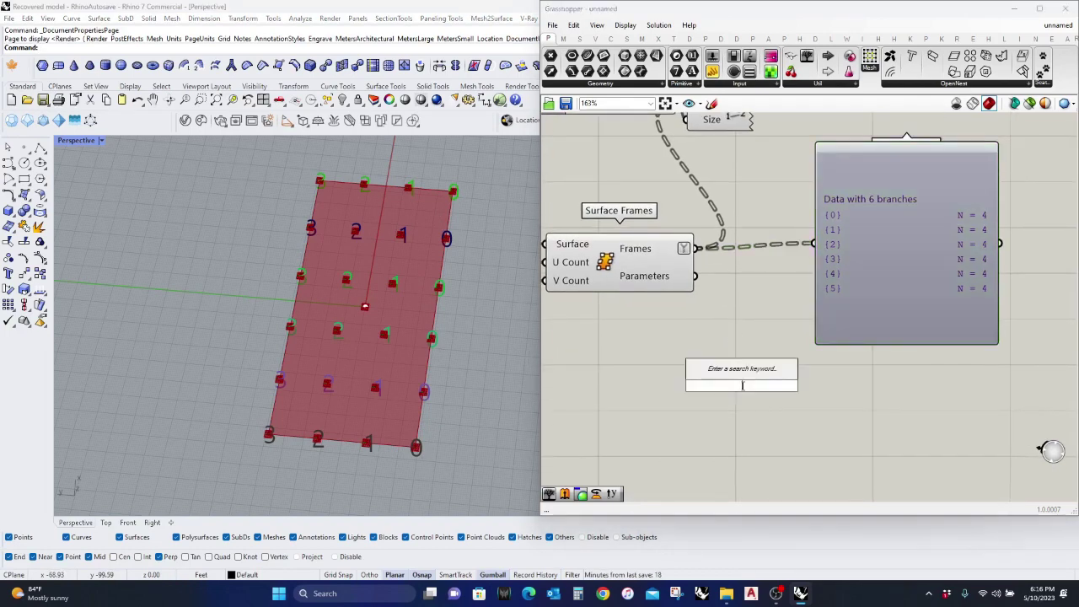
type("split")
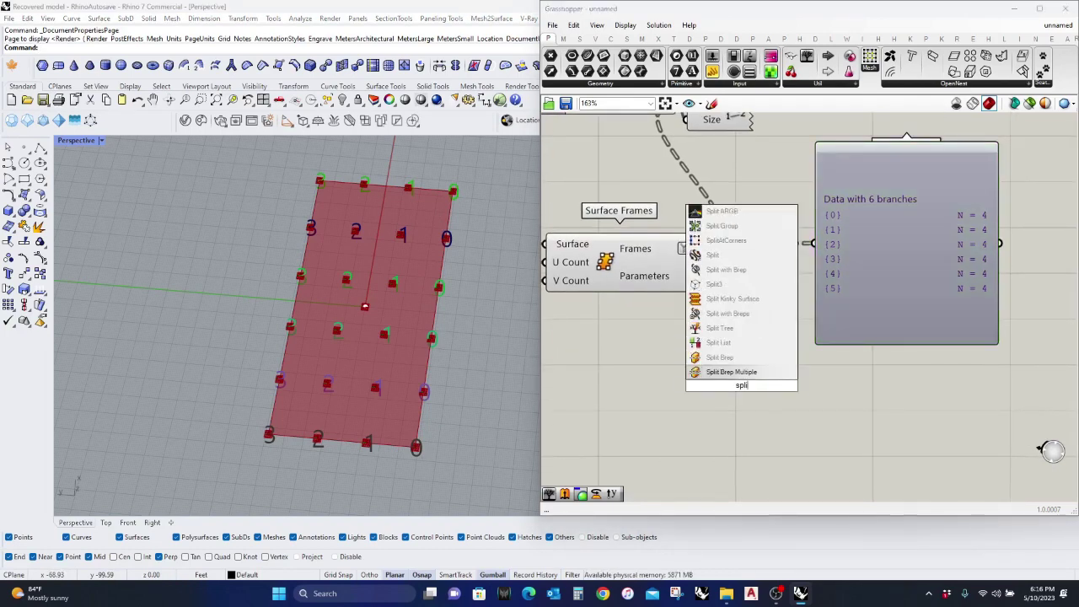
type(" tr")
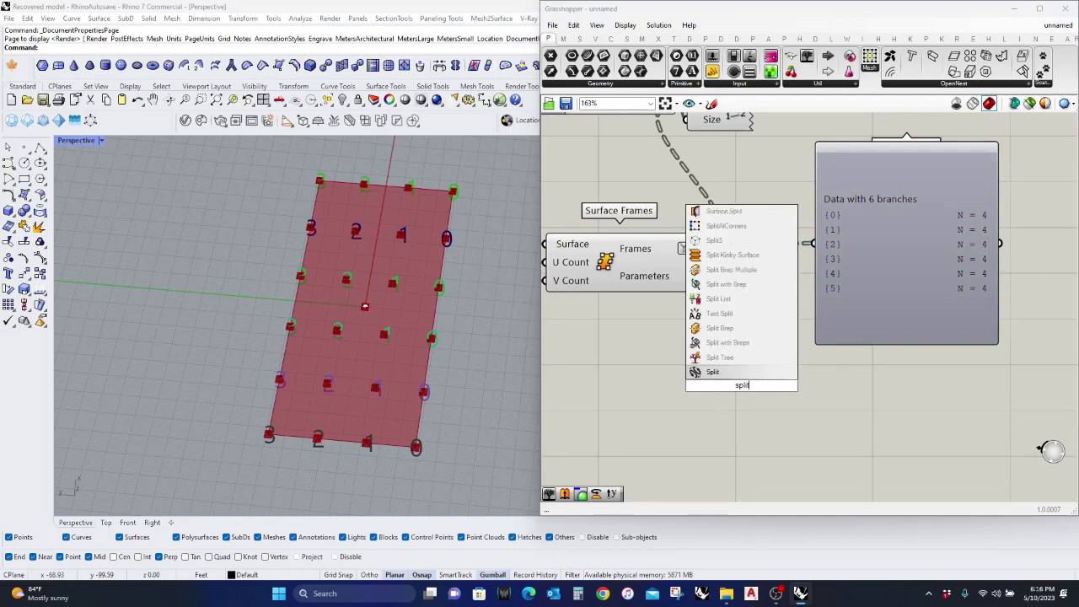
type("ee")
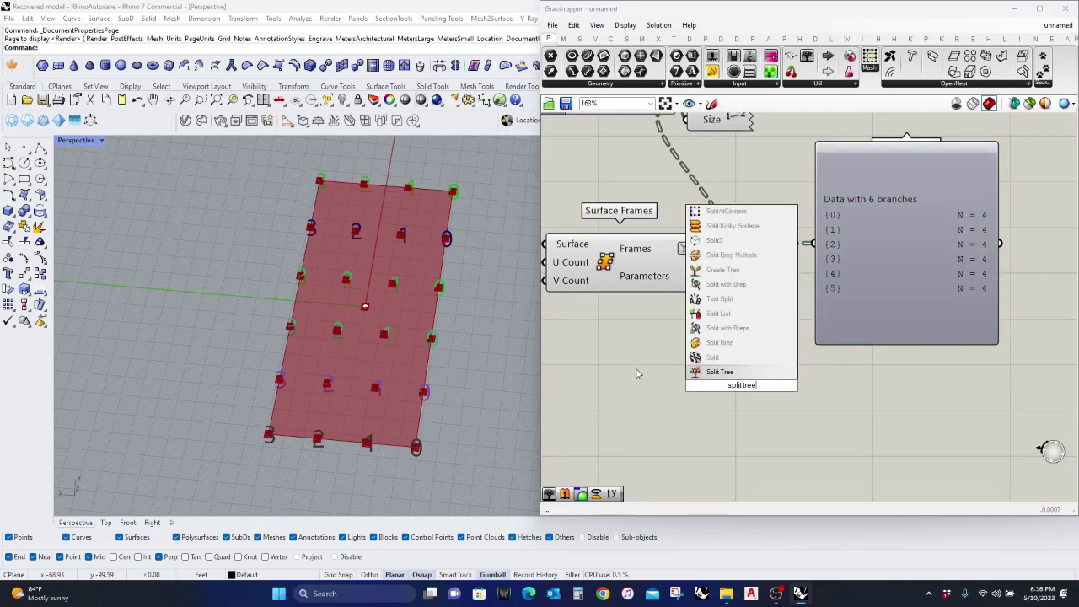
left_click(722, 369)
left_click_drag(693, 248, 680, 375)
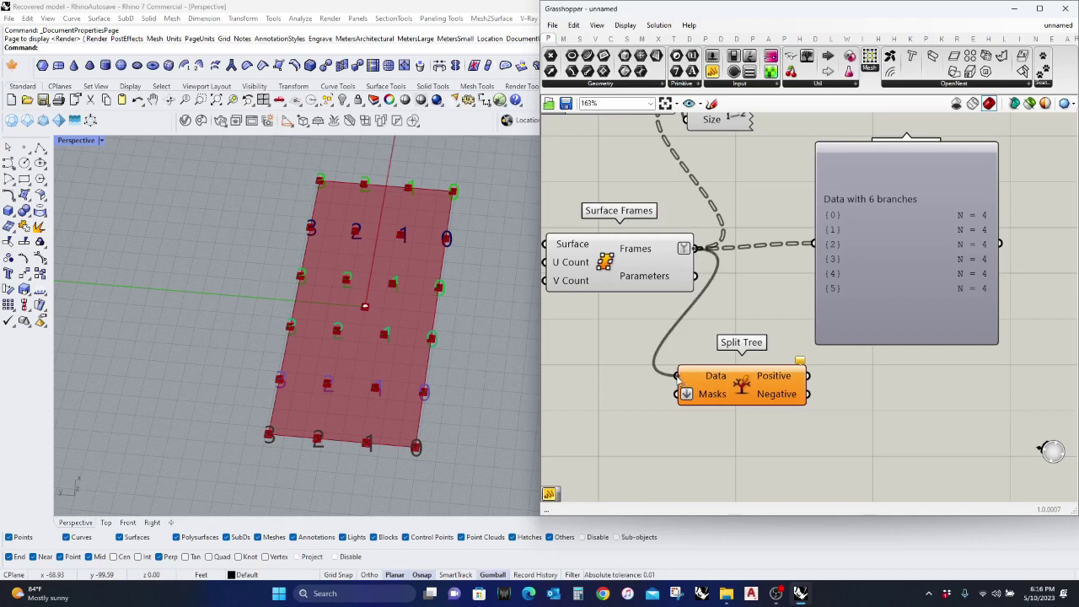
left_click_drag(733, 408, 790, 426)
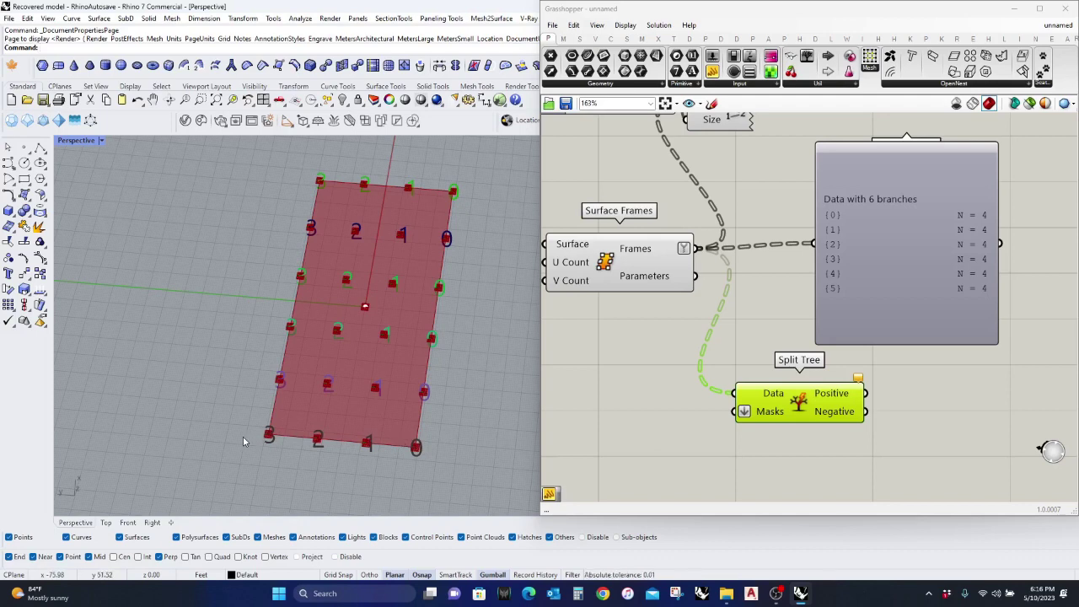
Step: Add a Panel containing {0;0} beside Split Tree and connect it to the Masks input
right_click_drag(656, 422, 712, 389)
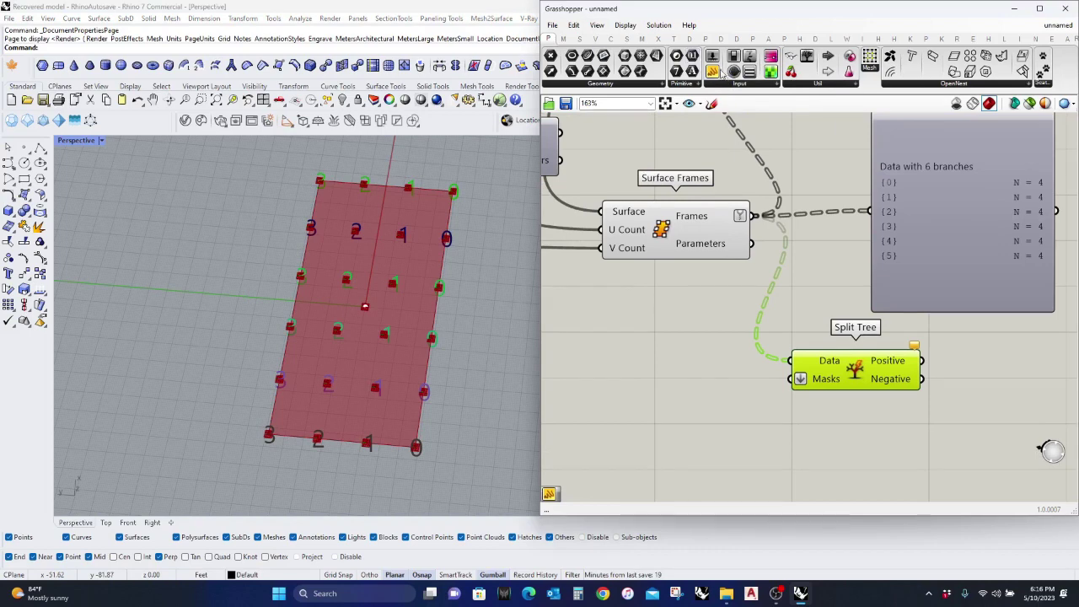
left_click_drag(715, 72, 683, 405)
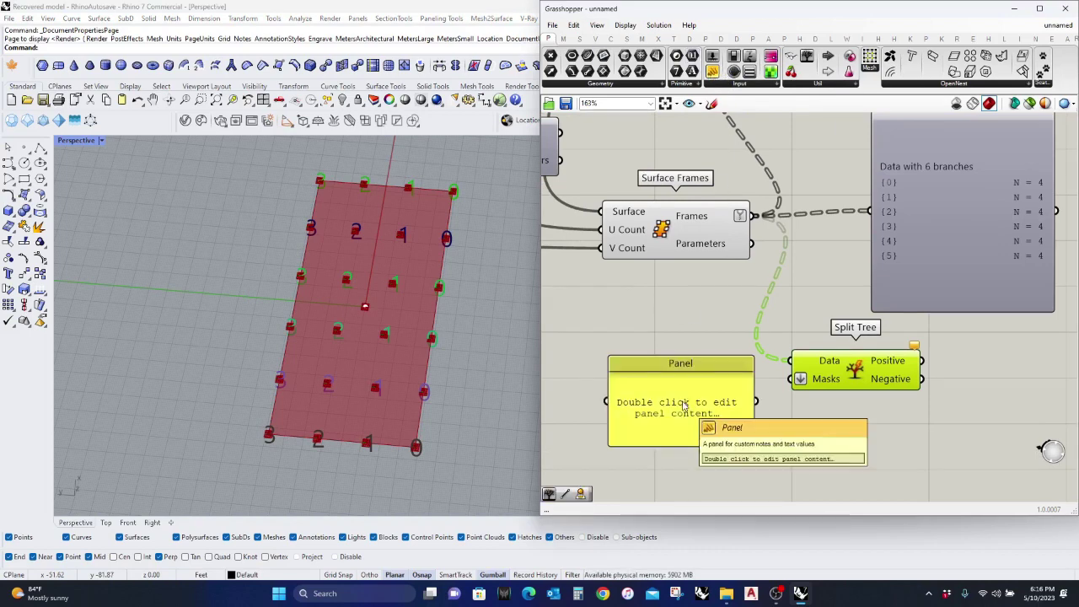
double_click(683, 403)
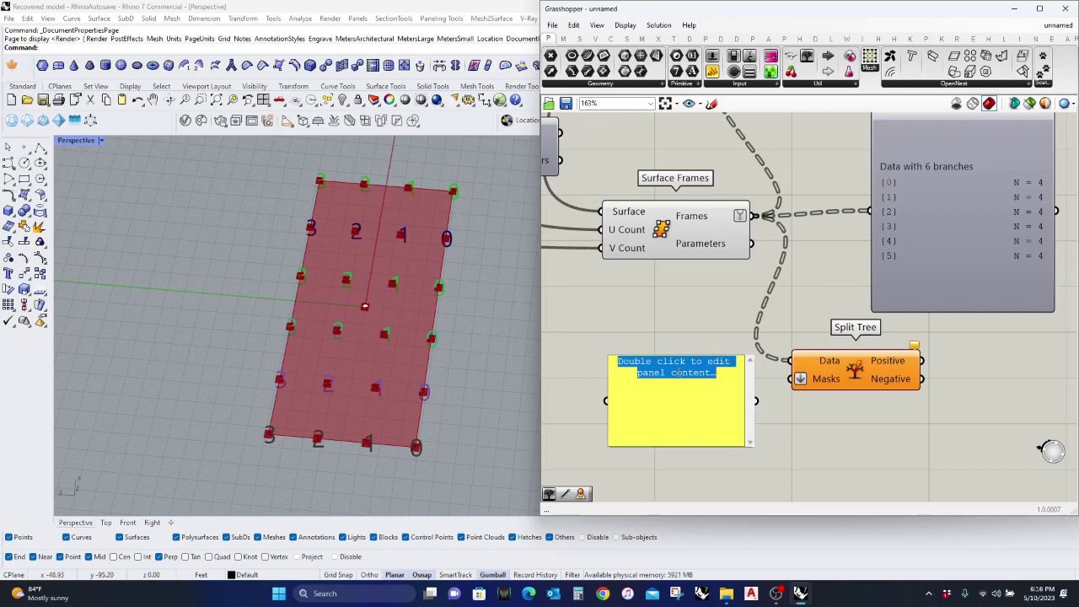
key("BackSpace")
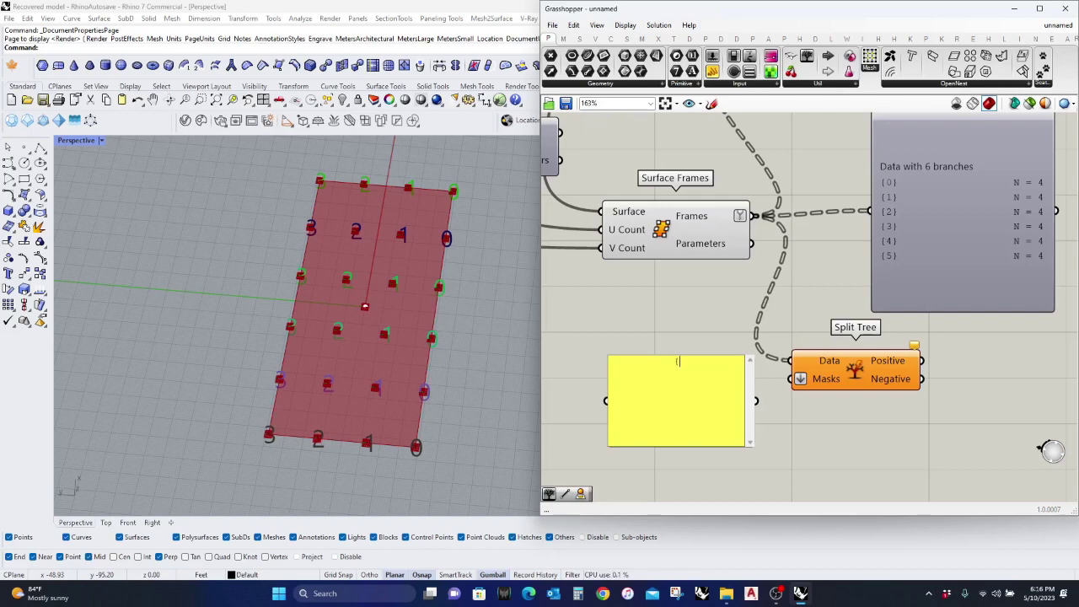
type("{0;0")
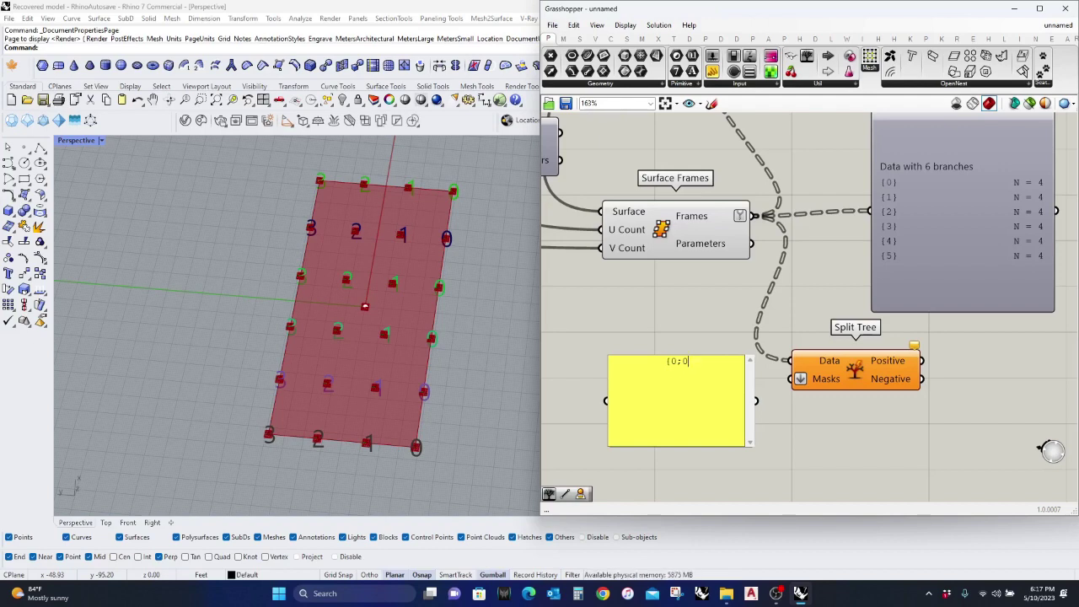
type("}")
left_click(796, 393)
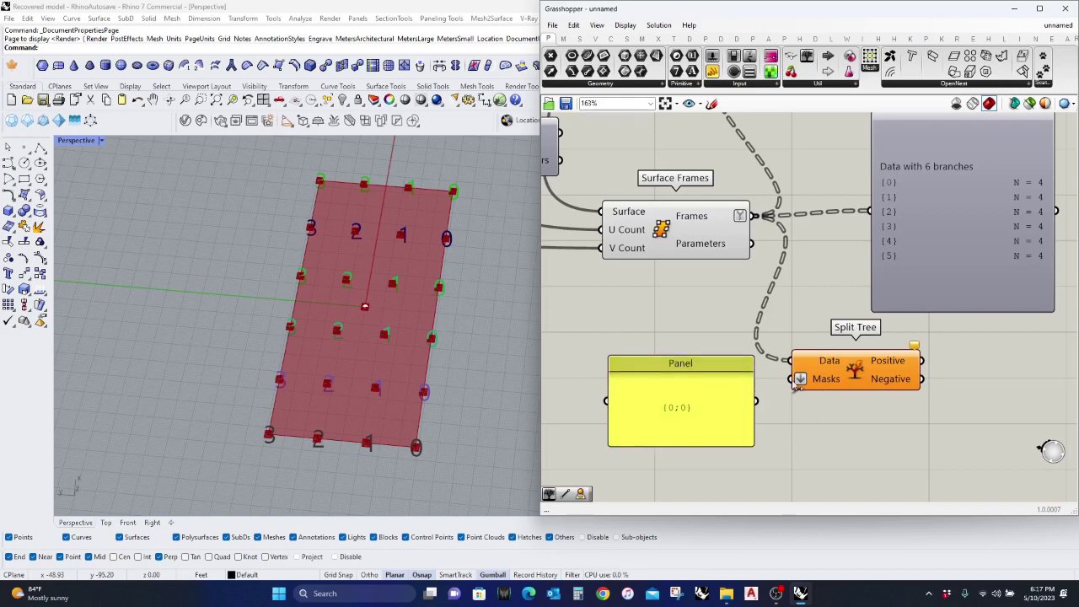
left_click_drag(795, 387, 756, 401)
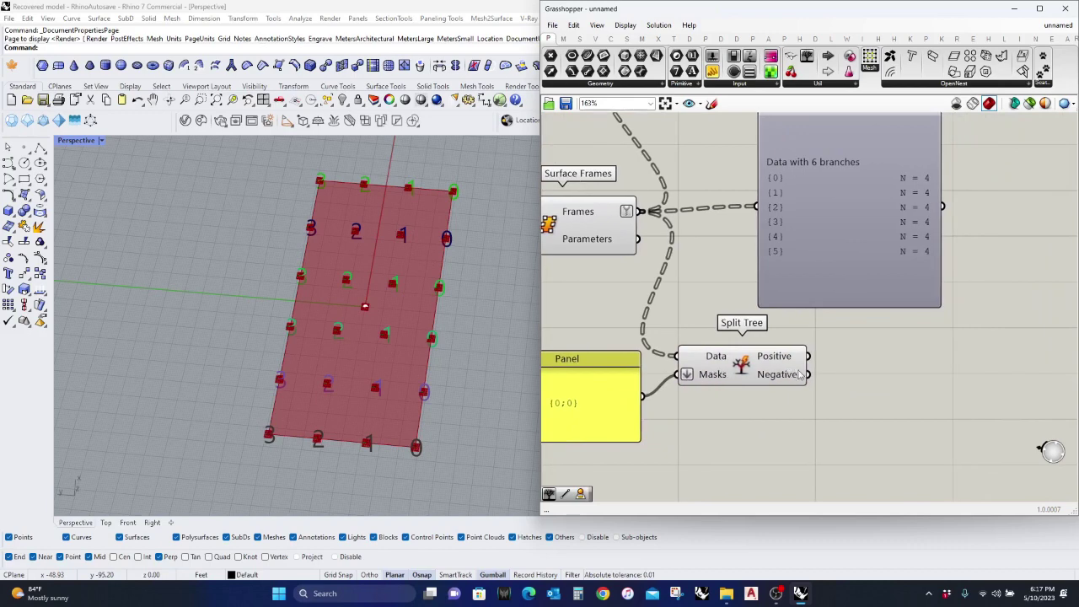
Step: Add a Line SDL component beside Split Tree and connect Split Tree's Positive output to its Start input
left_click(784, 375)
scroll(888, 370, "up", 1)
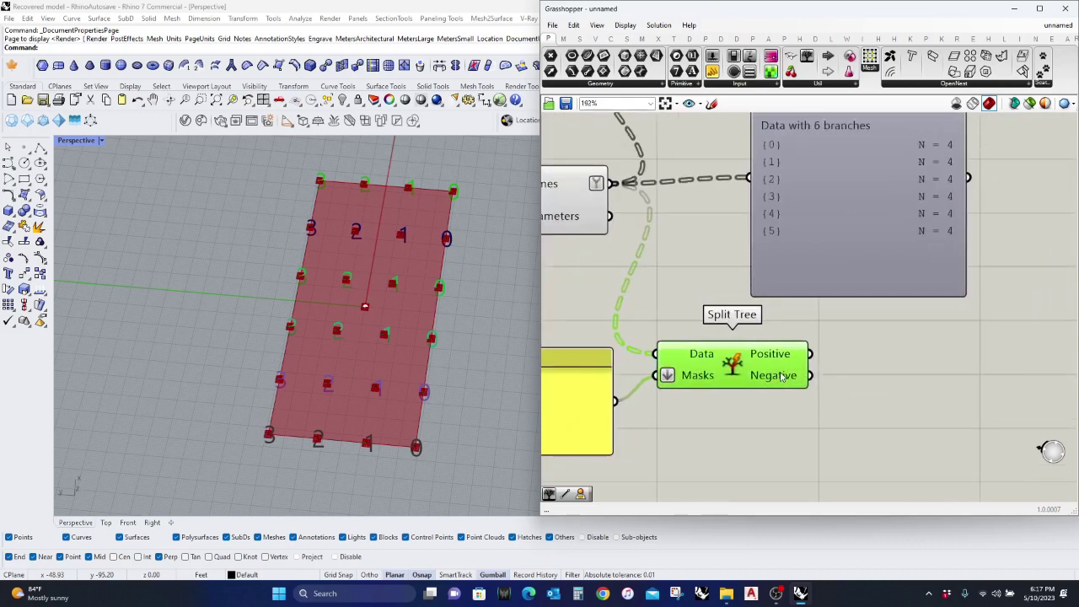
double_click(894, 366)
type("line s")
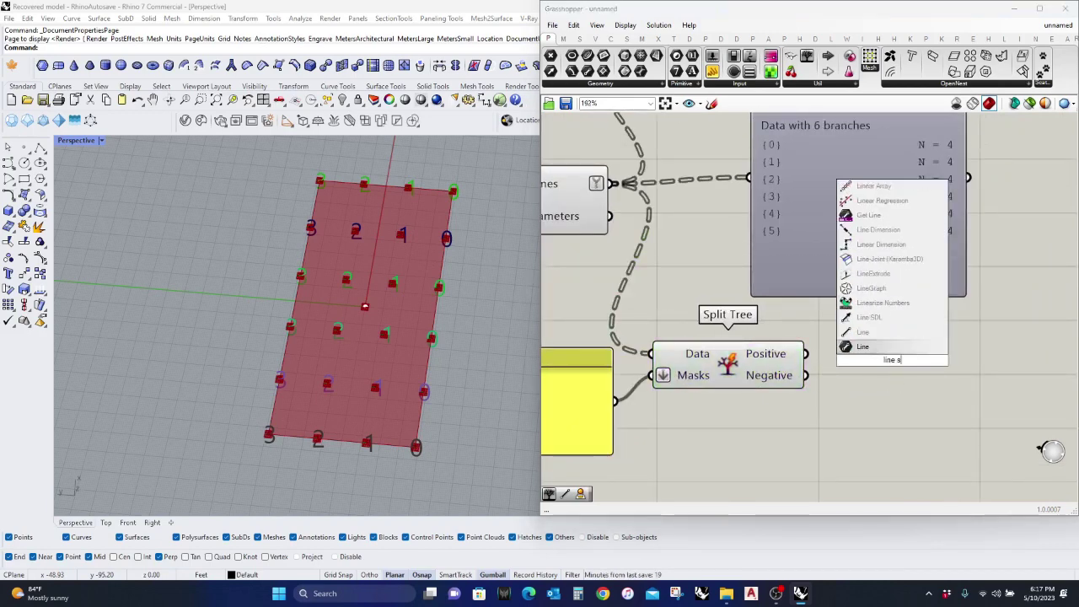
type("dl")
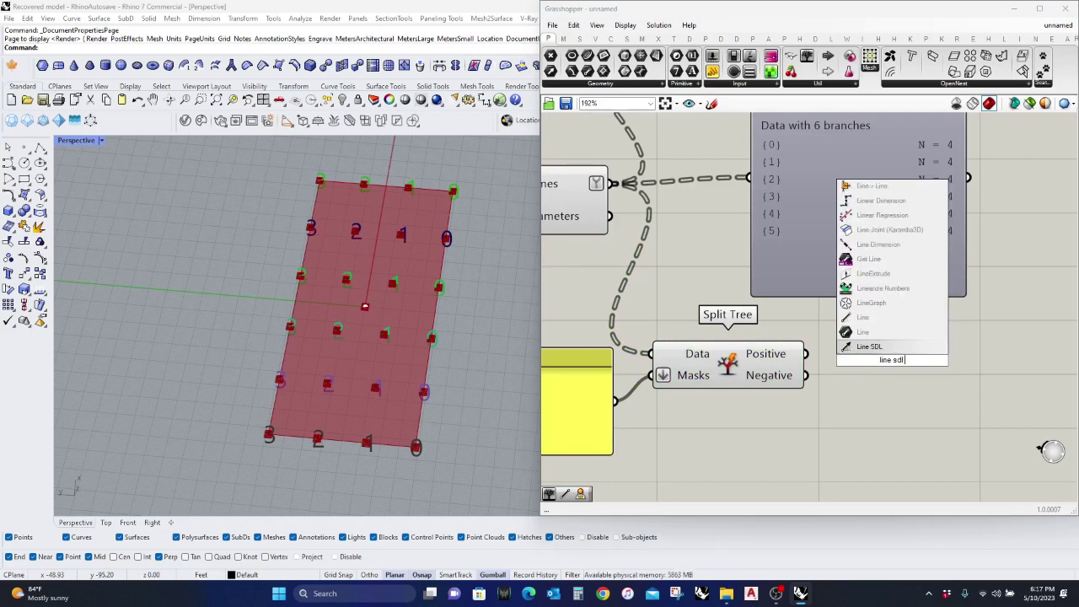
left_click(896, 351)
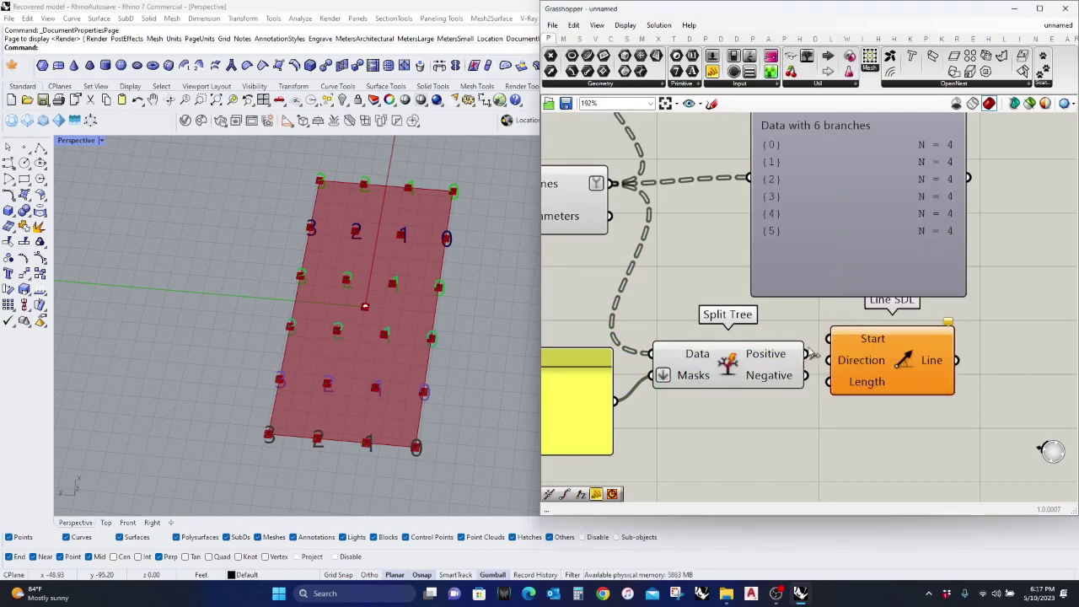
left_click_drag(808, 352, 828, 340)
left_click_drag(898, 372, 942, 373)
Step: Add a Unit Z vector component below Split Tree and connect it to Line SDL's Direction input
double_click(772, 441)
type("z")
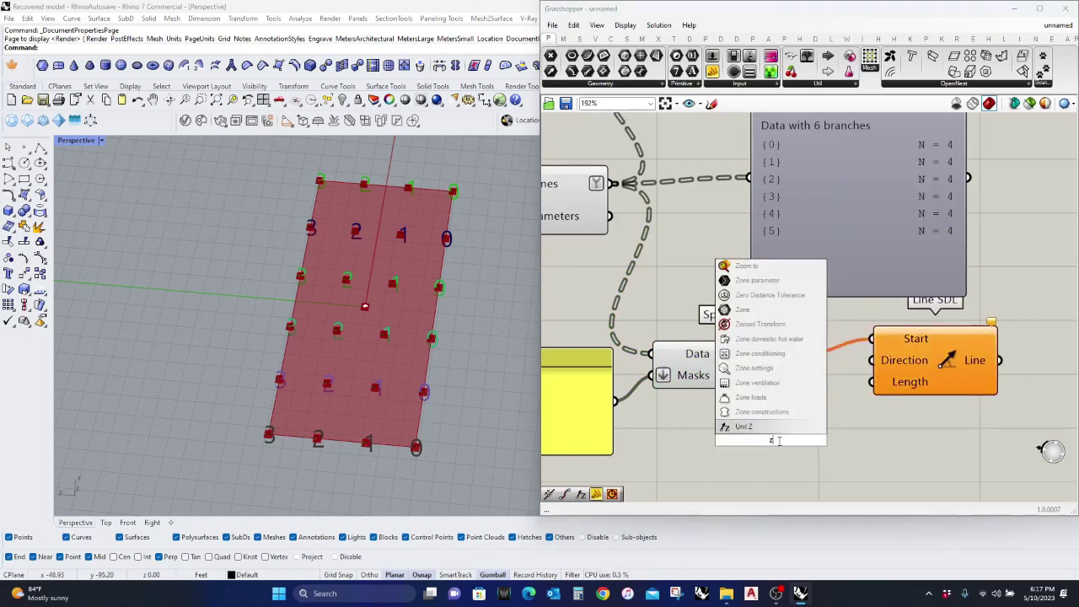
left_click(777, 428)
left_click_drag(872, 362, 846, 441)
Step: Place a copy of the number slider with value 5 and connect it to Unit Z's Factor input
right_click_drag(830, 444, 925, 383)
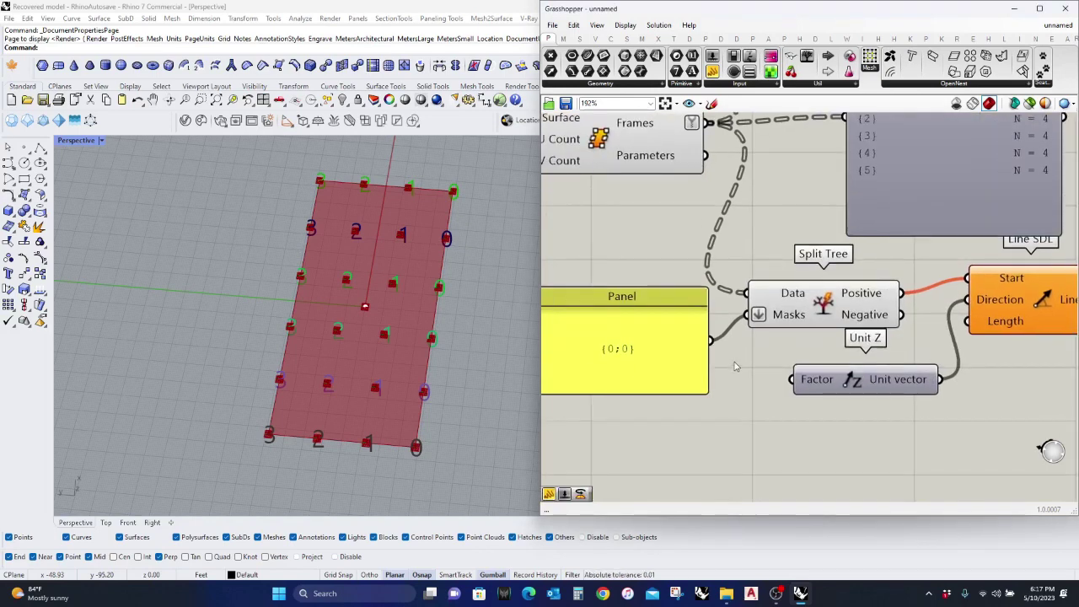
scroll(720, 260, "down", 4)
scroll(708, 247, "up", 3)
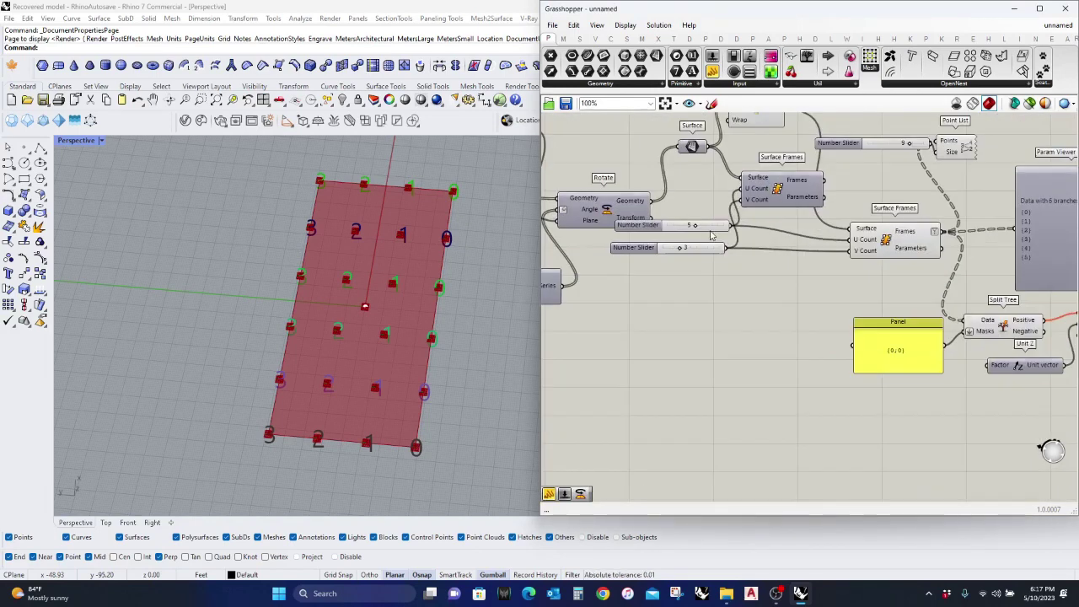
left_click_drag(708, 247, 967, 382)
right_click_drag(1028, 384, 826, 396)
scroll(847, 375, "up", 2)
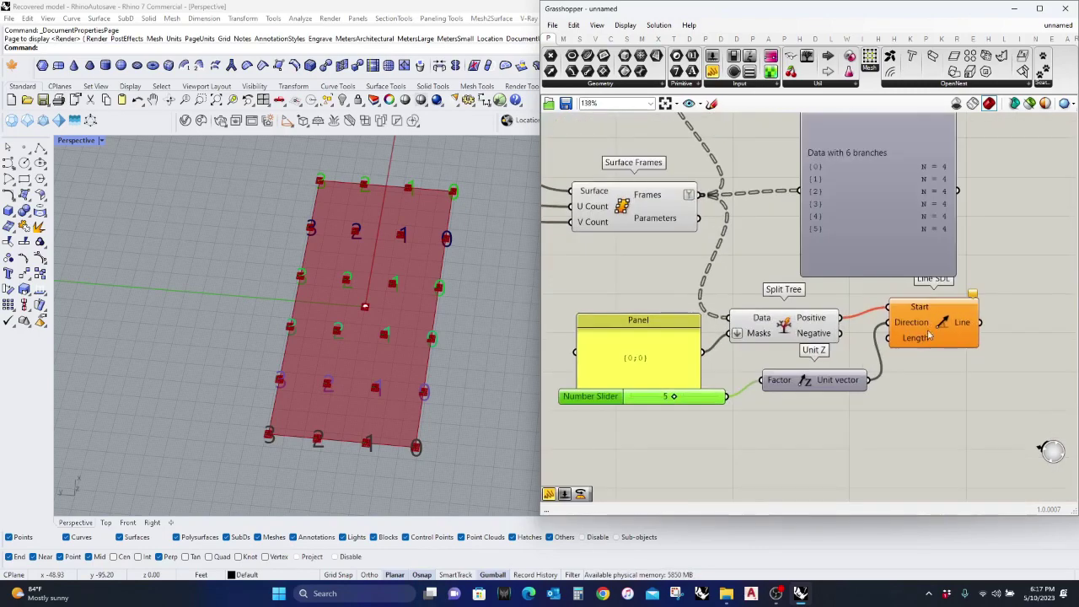
Step: Delete the Line SDL component connected to Split Tree and Unit Z
left_click_drag(928, 339, 944, 348)
scroll(821, 331, "up", 2)
left_click(821, 331)
right_click_drag(882, 329, 715, 319)
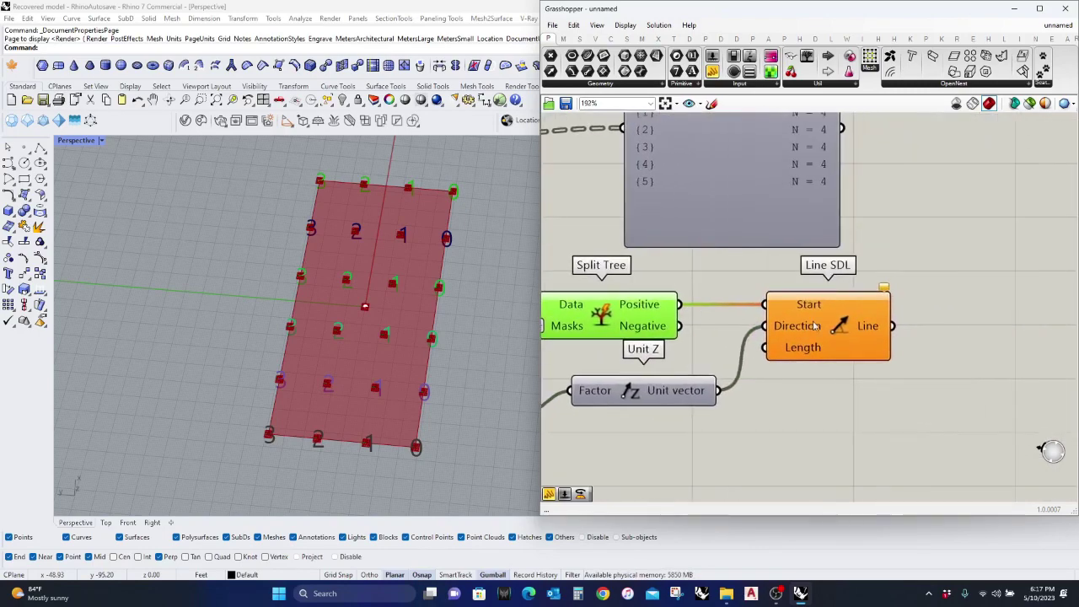
left_click(819, 323)
key("Delete")
Step: Inspect Split Tree's Positive output with a temporary Panel and delete that panel
left_click(640, 320)
scroll(312, 438, "up", 5)
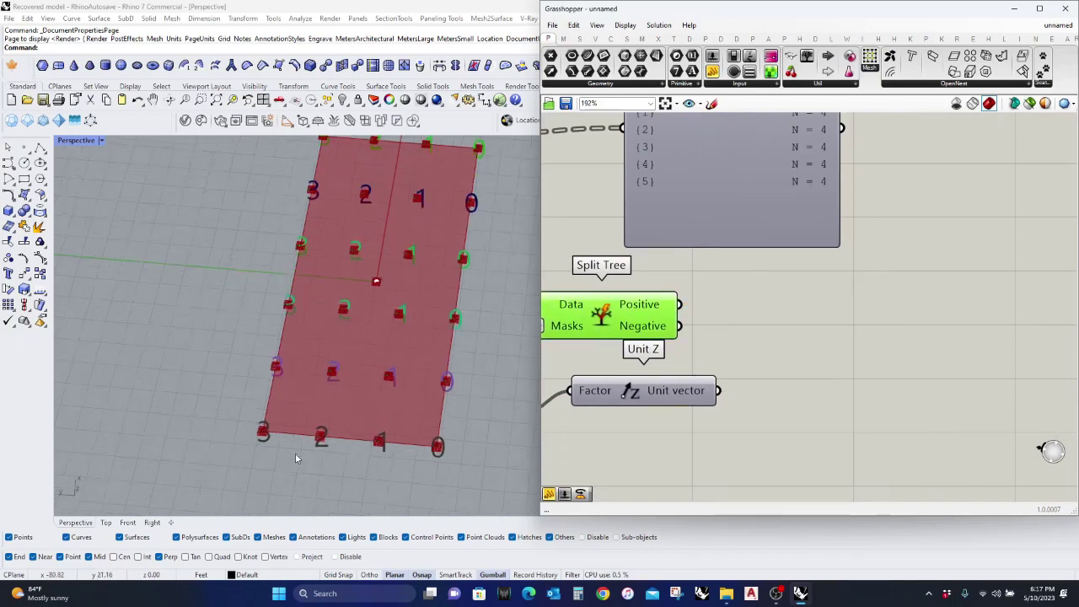
scroll(696, 363, "down", 1)
left_click(705, 301)
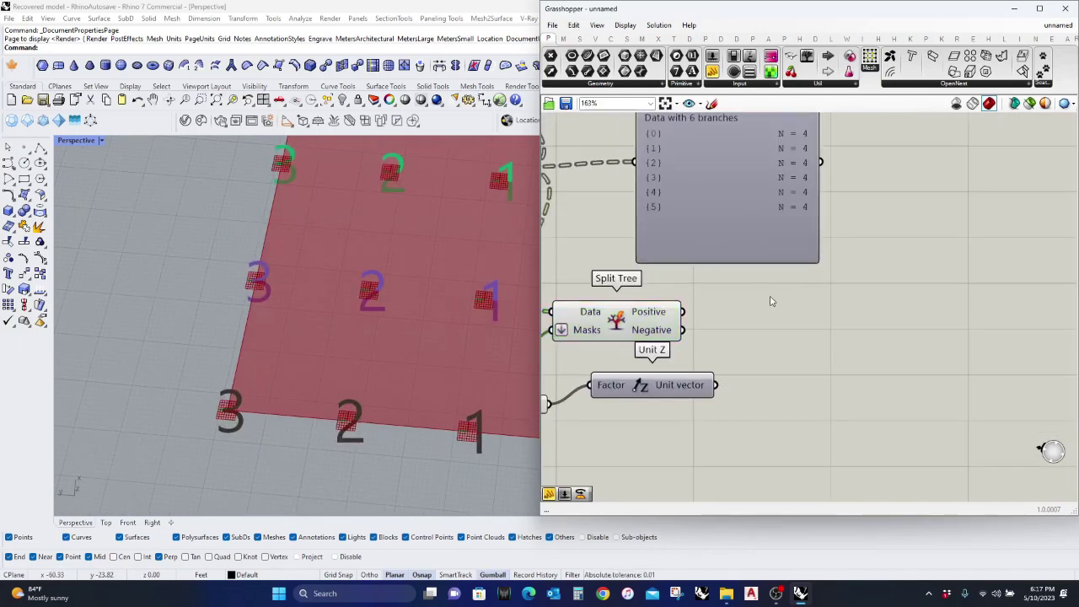
left_click_drag(714, 57, 784, 336)
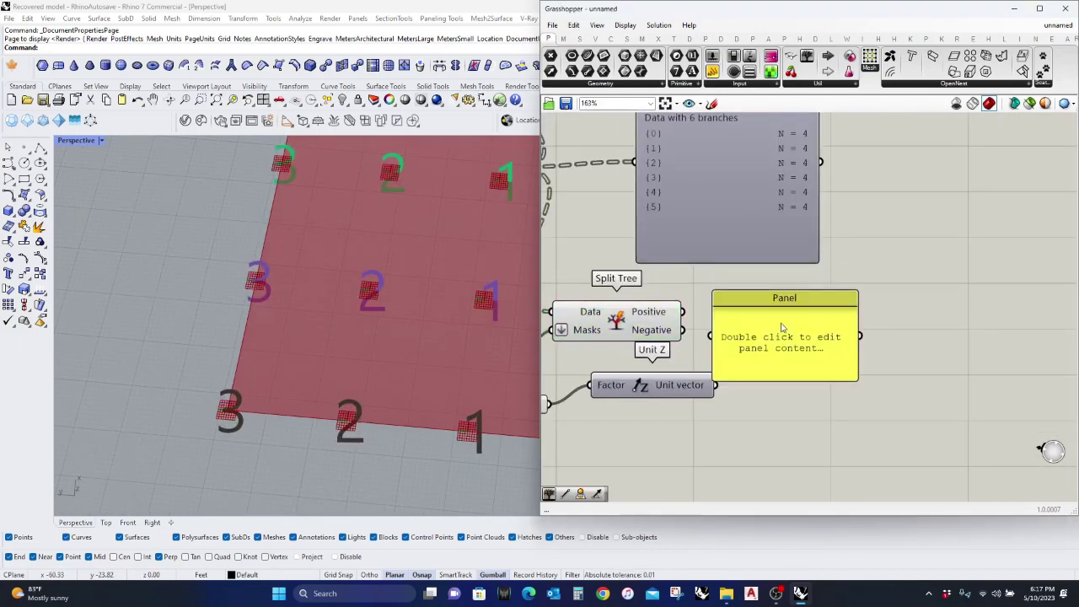
left_click_drag(682, 311, 711, 335)
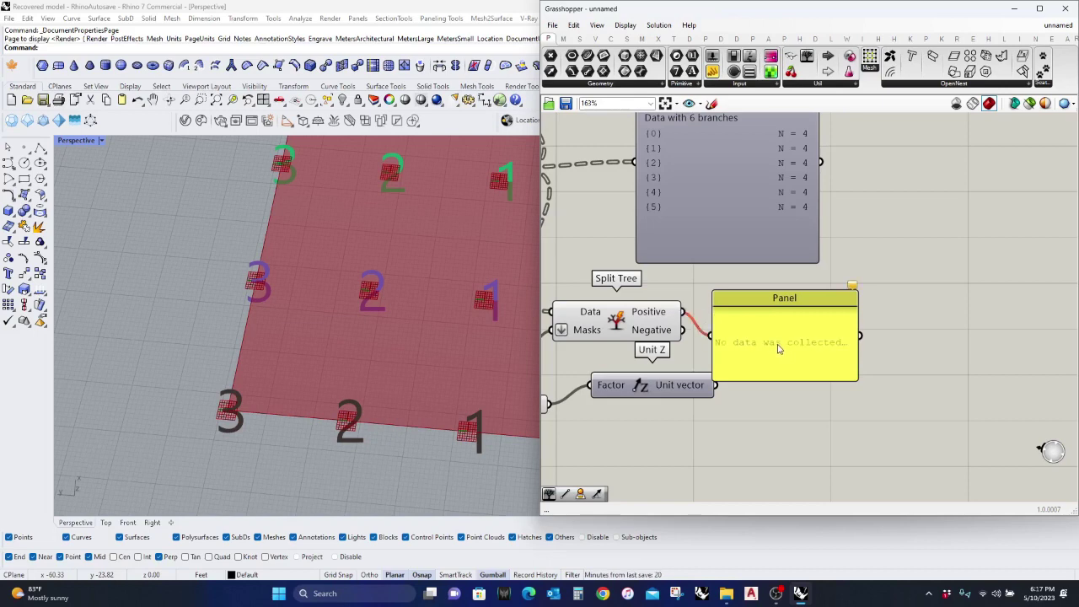
left_click_drag(782, 353, 819, 323)
key("Delete")
Step: Change the mask panel's text to {0}
right_click_drag(680, 403, 856, 369)
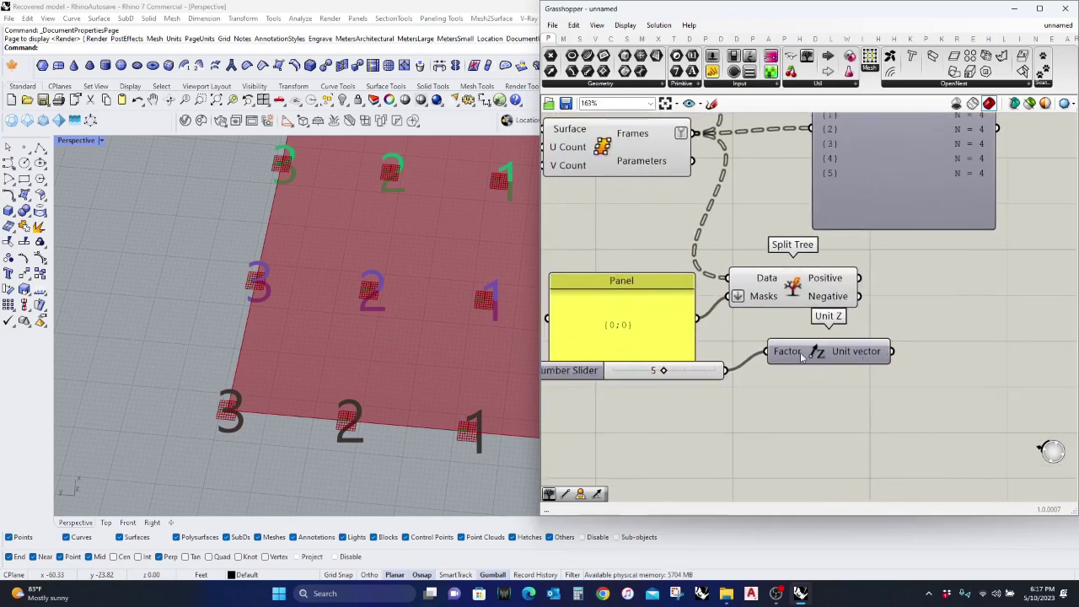
mouse_move(741, 279)
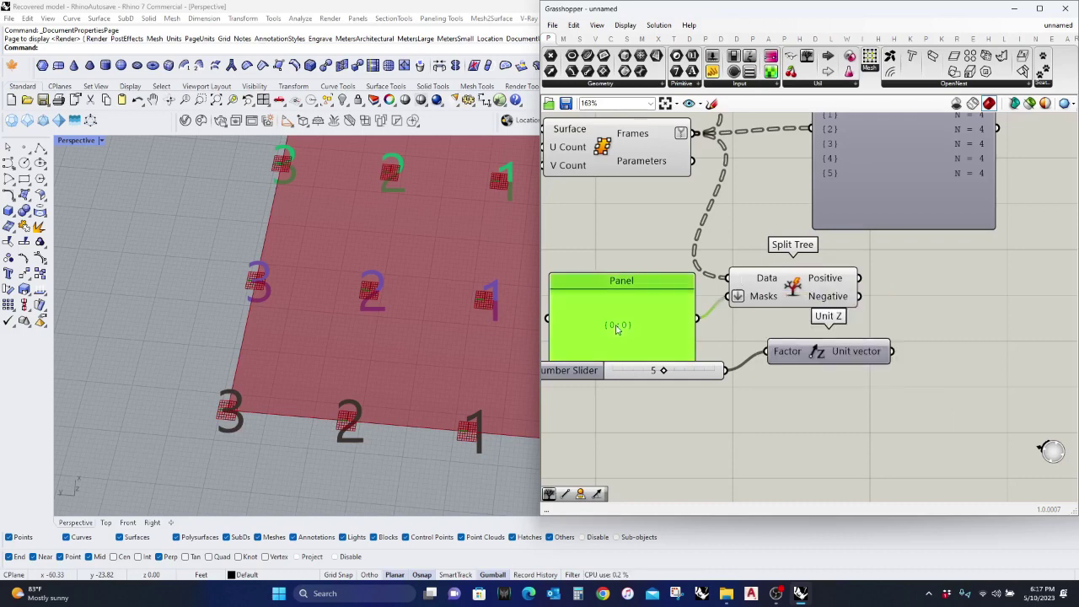
double_click(624, 298)
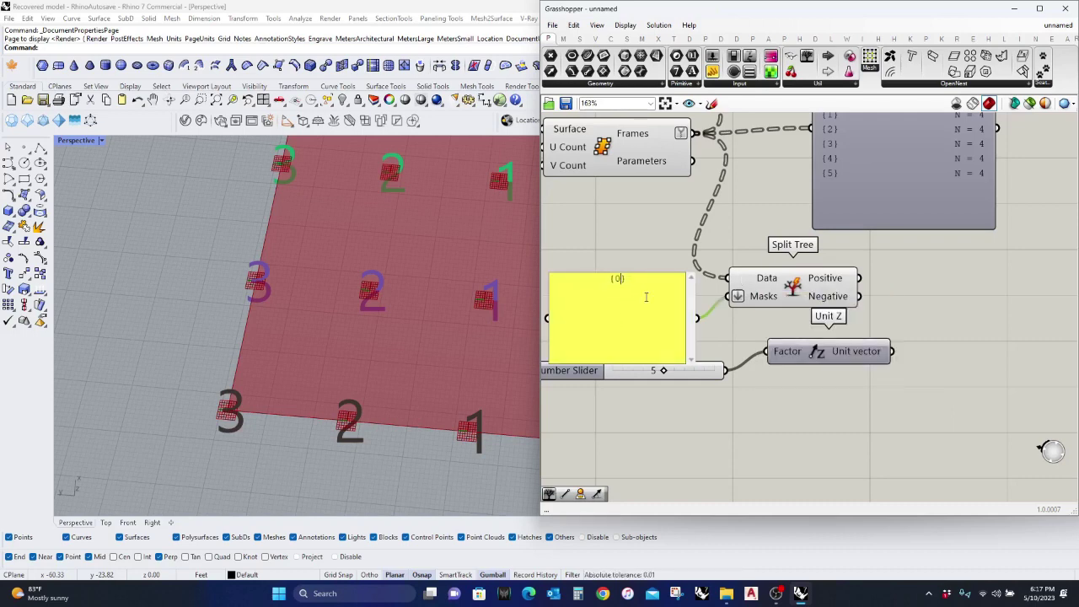
left_click(961, 318)
left_click(843, 275)
left_click(849, 359)
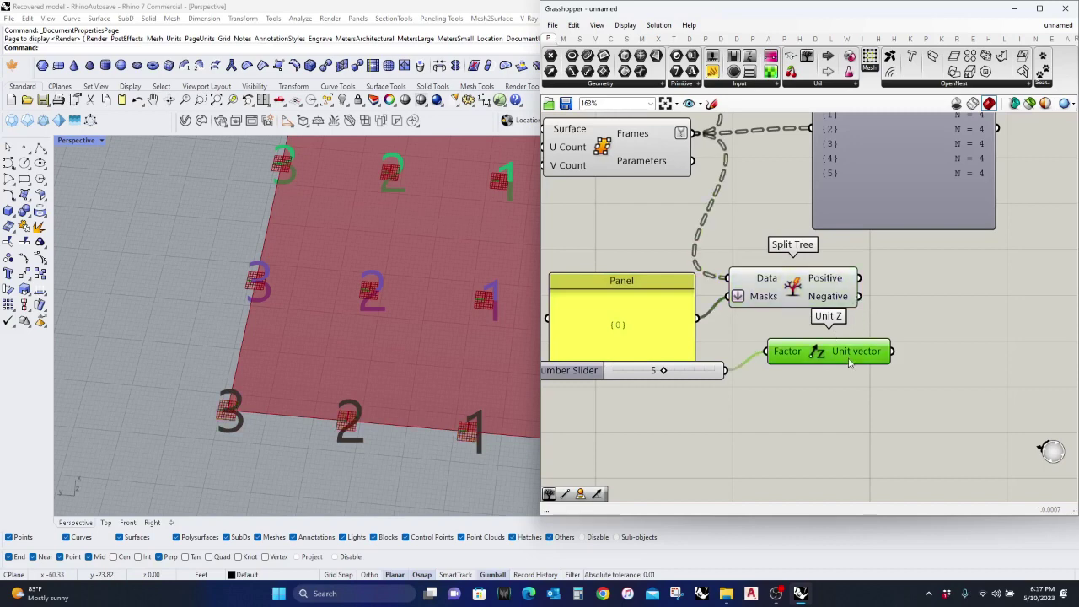
Step: Add a Line SDL component and connect Split Tree's Positive output to Start and Unit Z's vector to Direction
double_click(925, 299)
type("line sdl")
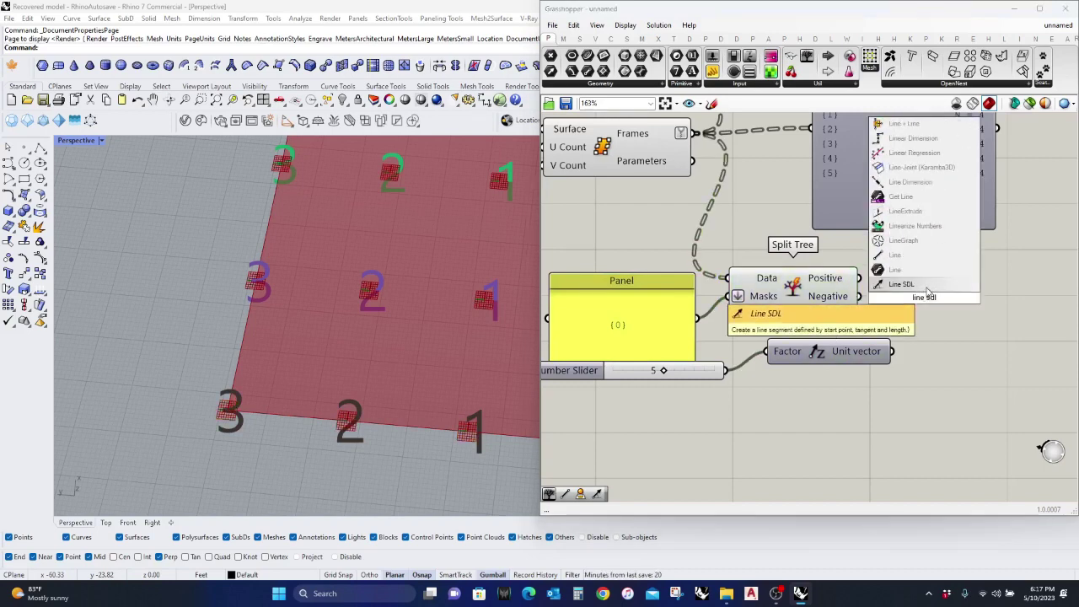
left_click(927, 285)
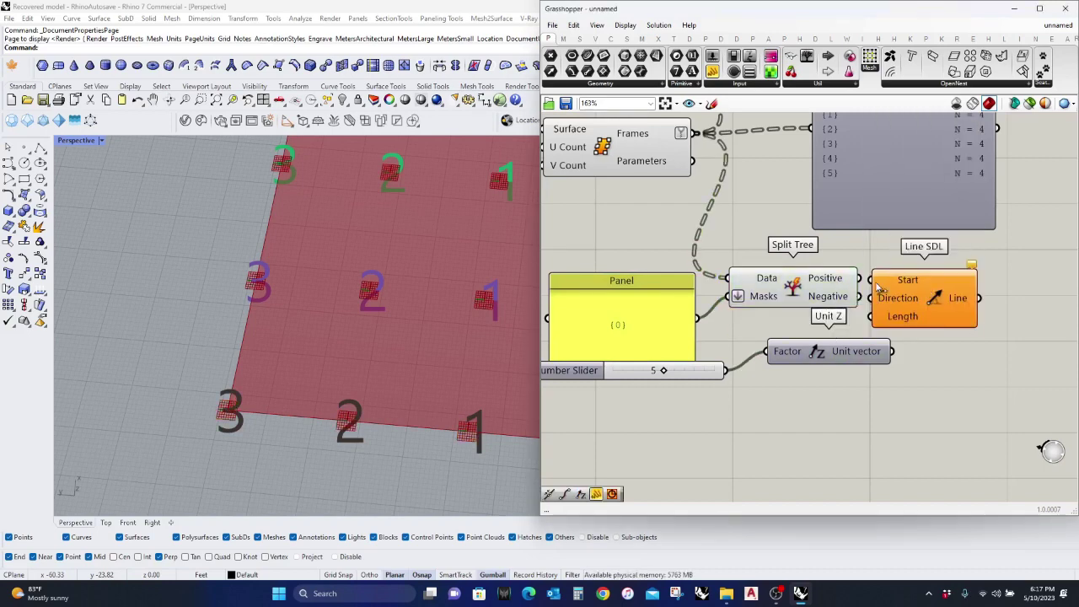
left_click_drag(874, 282, 861, 278)
left_click_drag(910, 312, 941, 310)
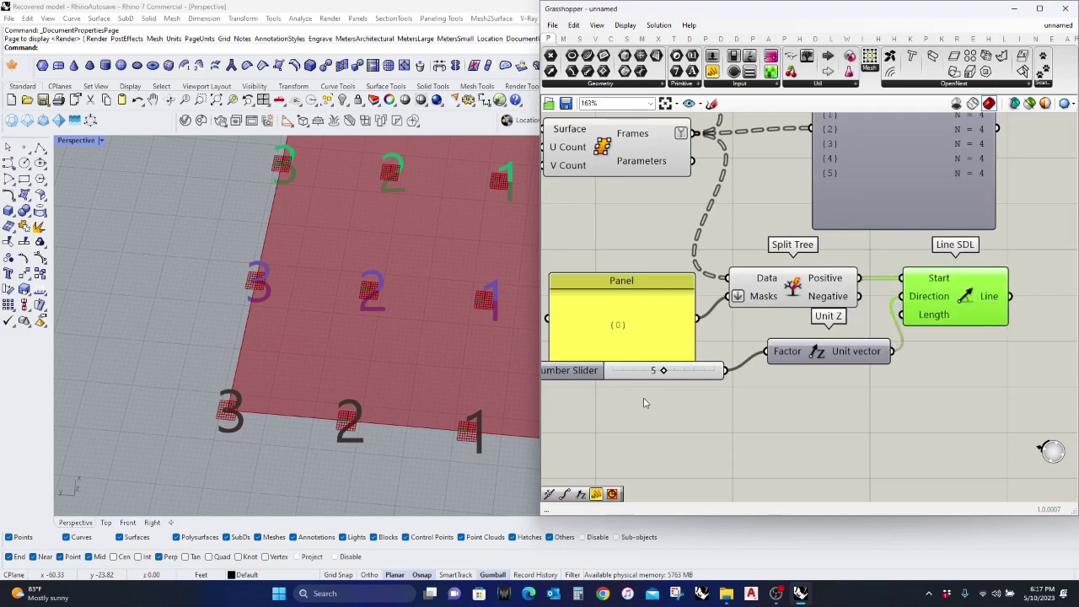
Step: Set the slider feeding Unit Z's Factor to 10 and examine the first row of points in perspective
left_click_drag(657, 372, 714, 370)
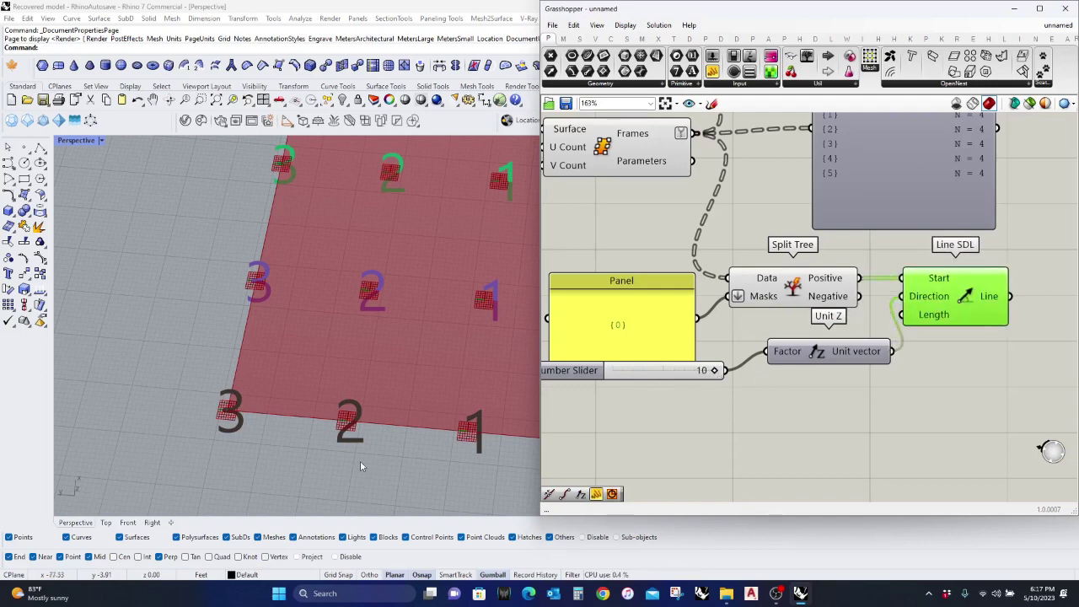
right_click_drag(359, 460, 274, 435)
scroll(274, 436, "down", 5)
scroll(271, 437, "up", 9)
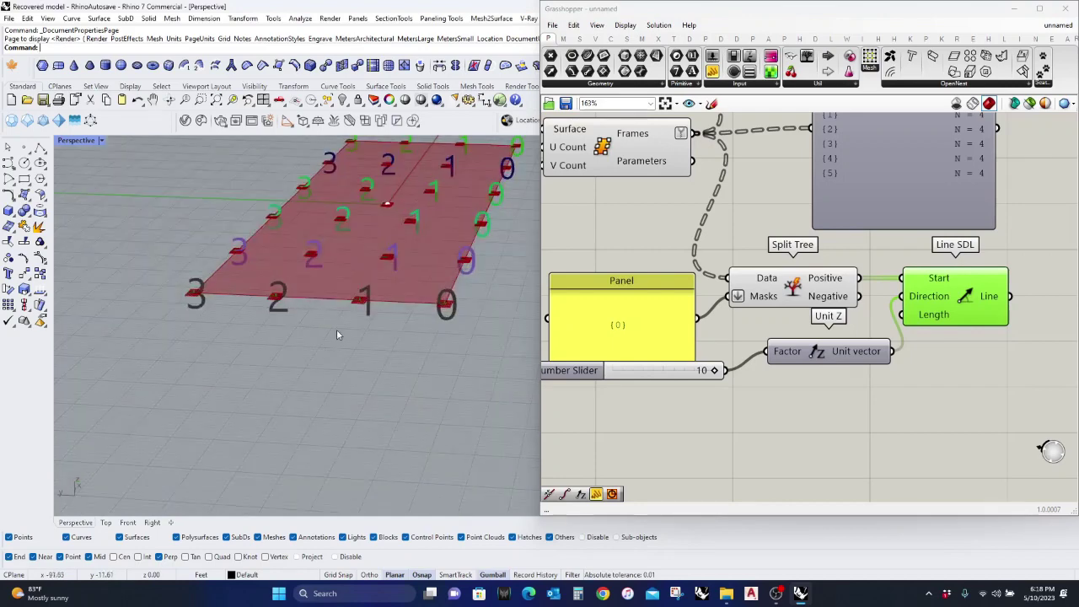
scroll(356, 315, "up", 3)
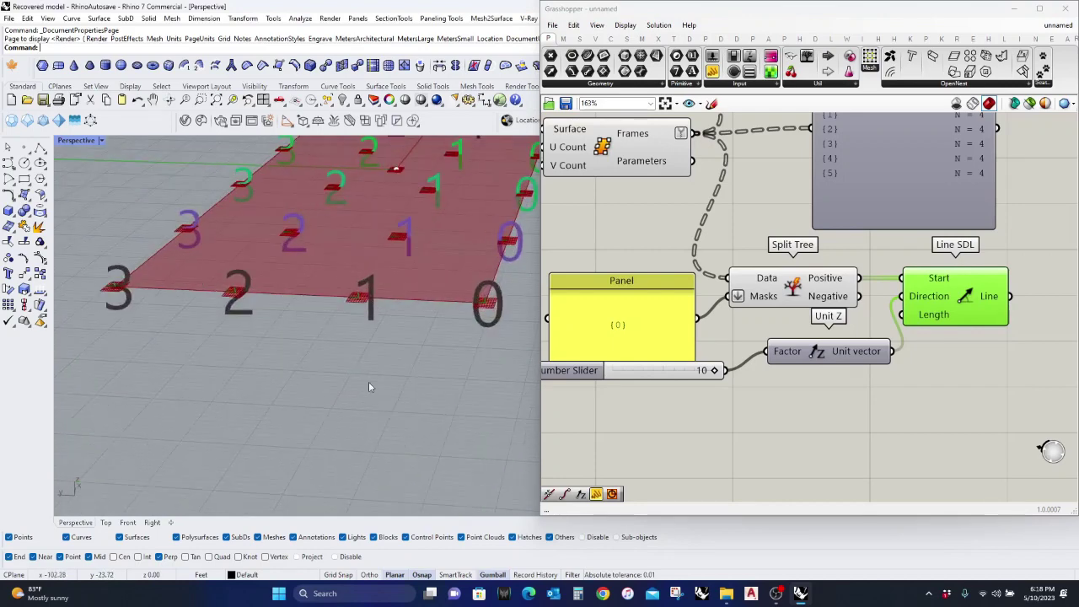
Step: Set the Unit Z factor slider's maximum to 120, raise its value, and move it below the mask panel
double_click(578, 378)
left_click(603, 402)
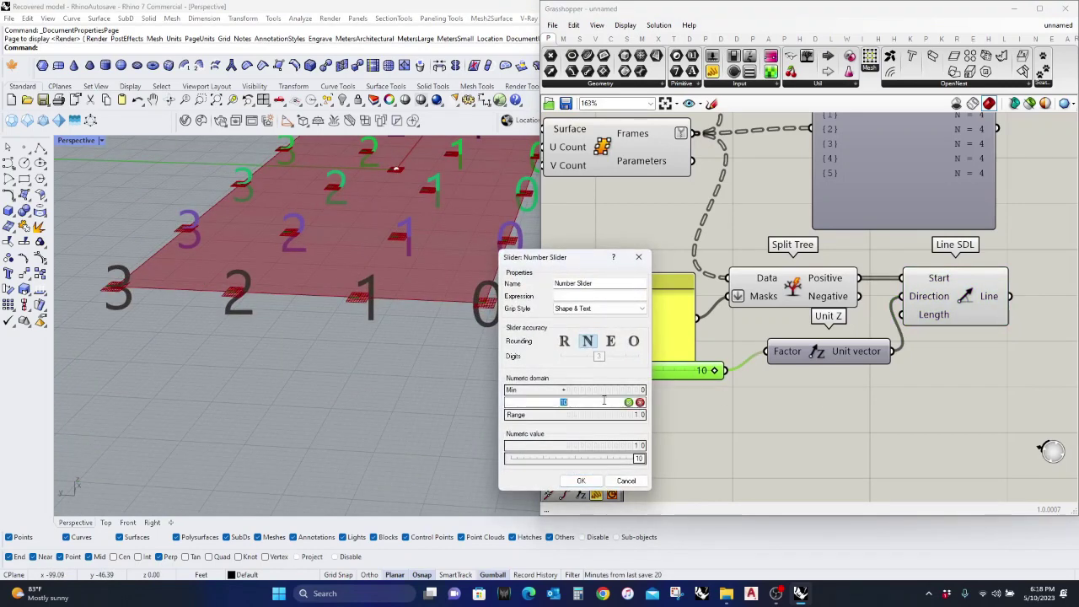
type("12")
left_click(628, 402)
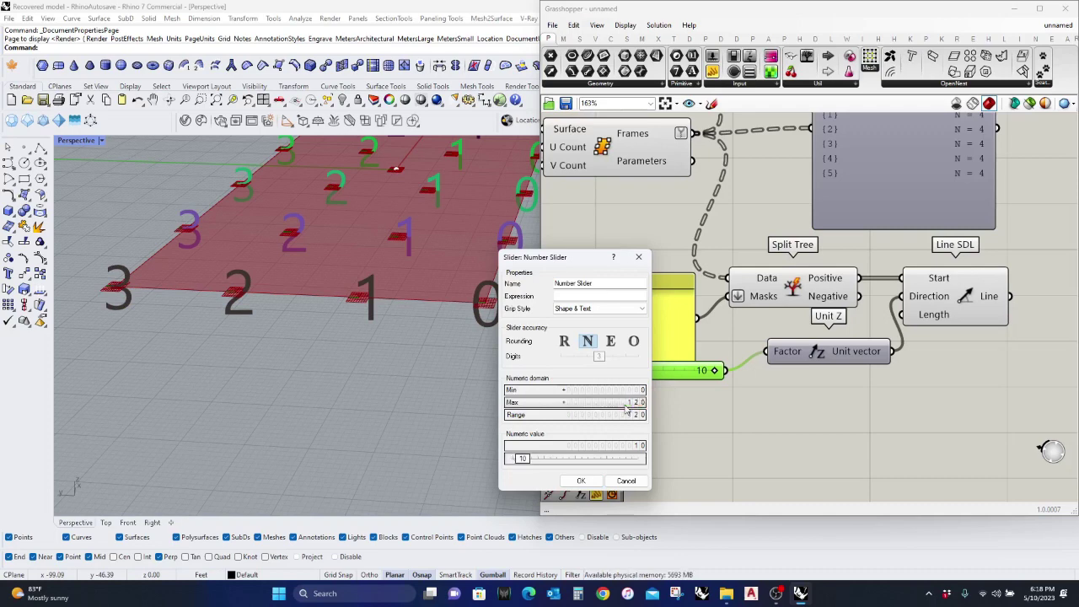
left_click(580, 480)
left_click_drag(624, 375, 735, 441)
Step: Reposition the {0} mask panel beside Split Tree and examine the first row of points in the perspective view
scroll(705, 377, "down", 4)
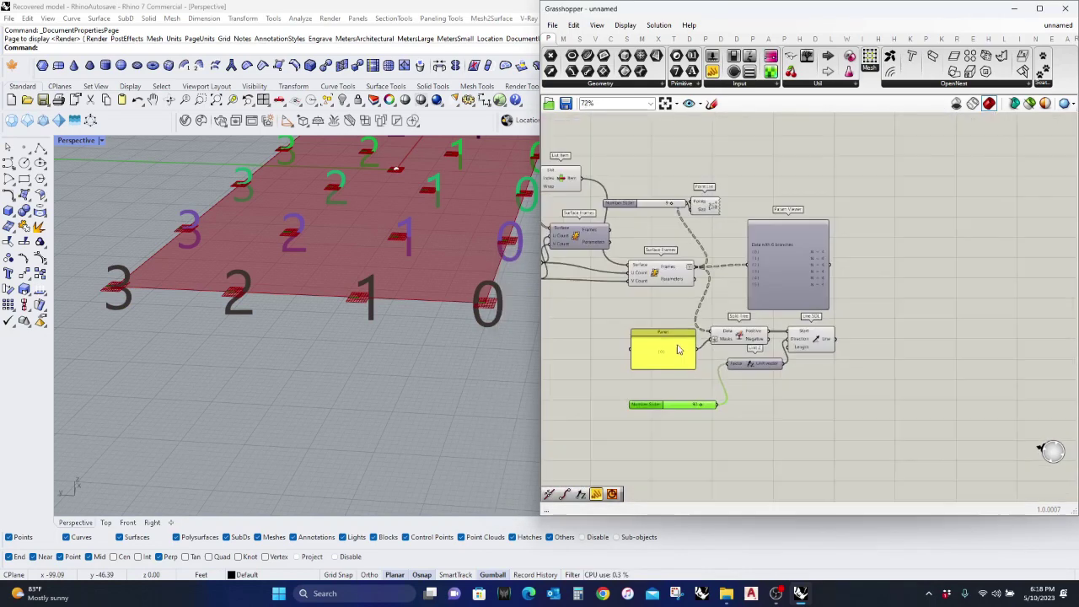
scroll(678, 346, "up", 4)
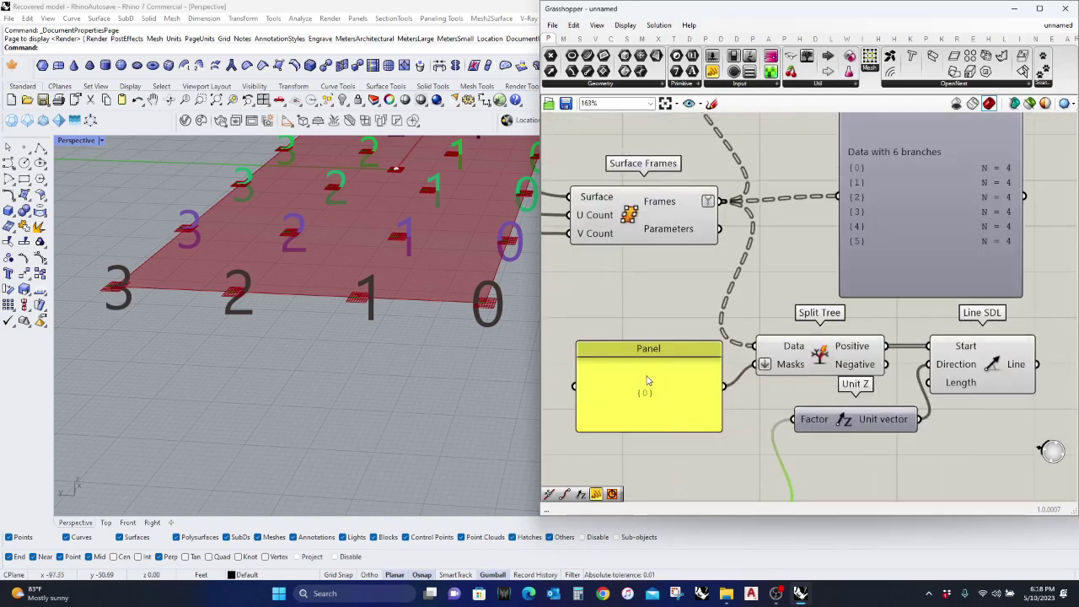
left_click_drag(648, 380, 633, 363)
right_click_drag(418, 284, 407, 305)
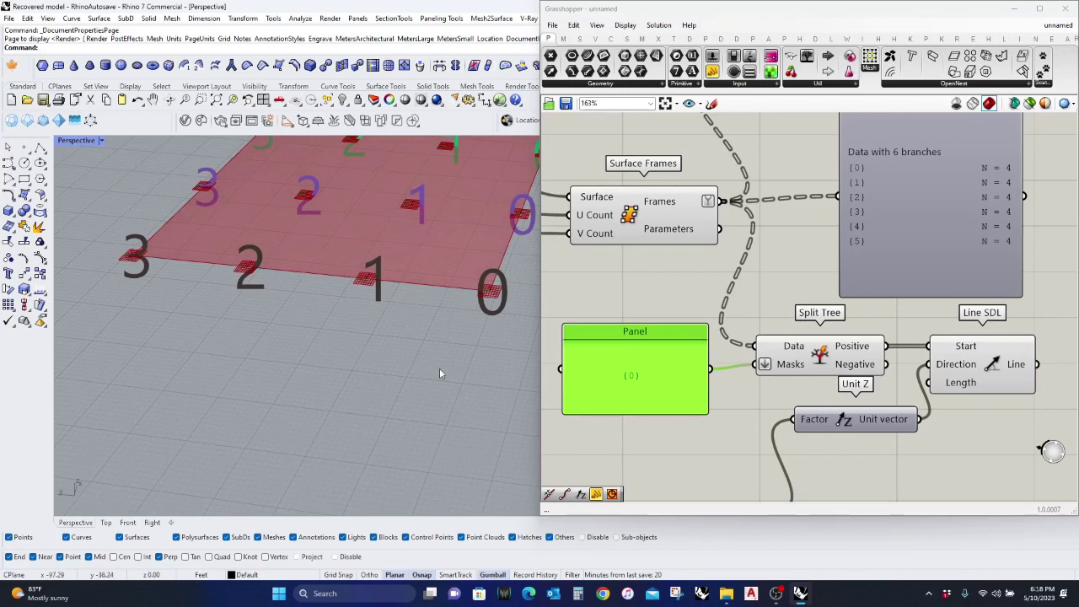
Step: Set the number slider feeding Unit Z's Factor to 117
mouse_move(439, 368)
right_mouse_down()
mouse_move(394, 379)
mouse_move(412, 342)
mouse_move(400, 373)
mouse_move(460, 371)
right_mouse_up()
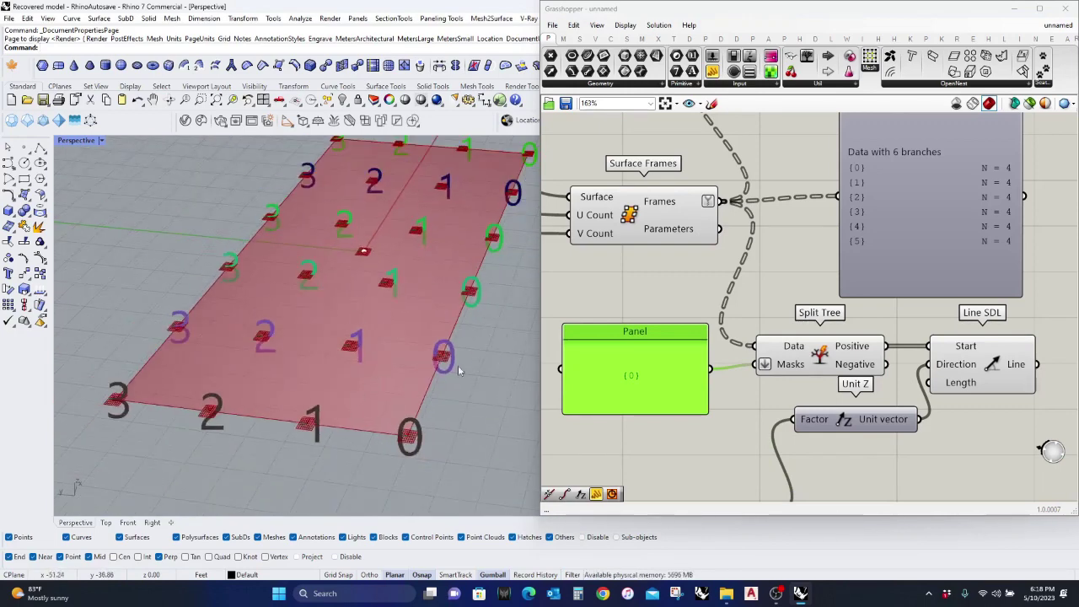
right_click_drag(738, 426, 770, 299)
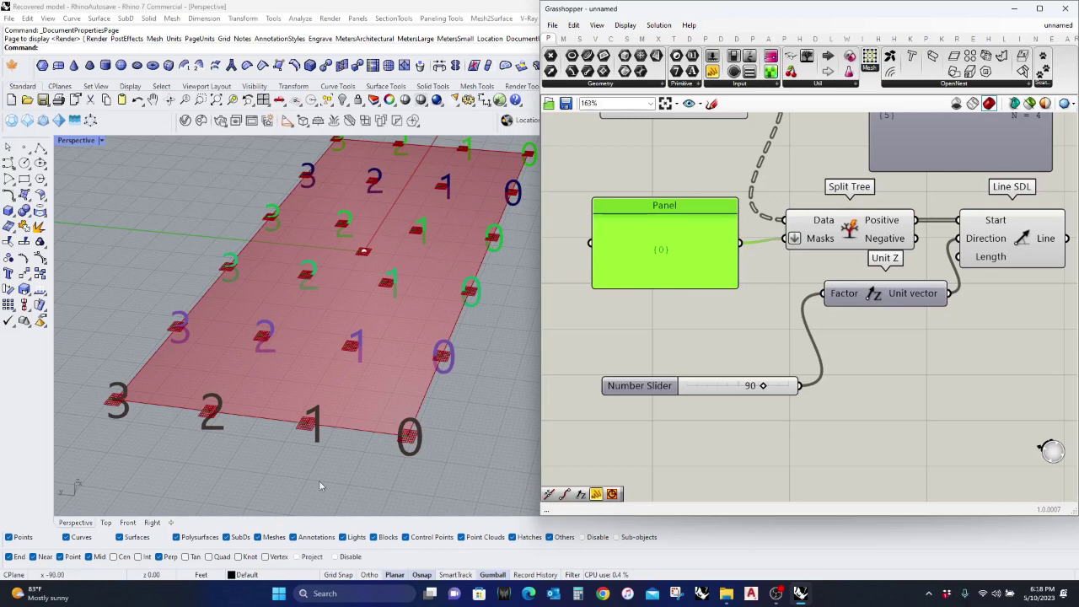
scroll(755, 392, "up", 3)
left_click_drag(772, 383, 816, 384)
scroll(412, 415, "down", 8)
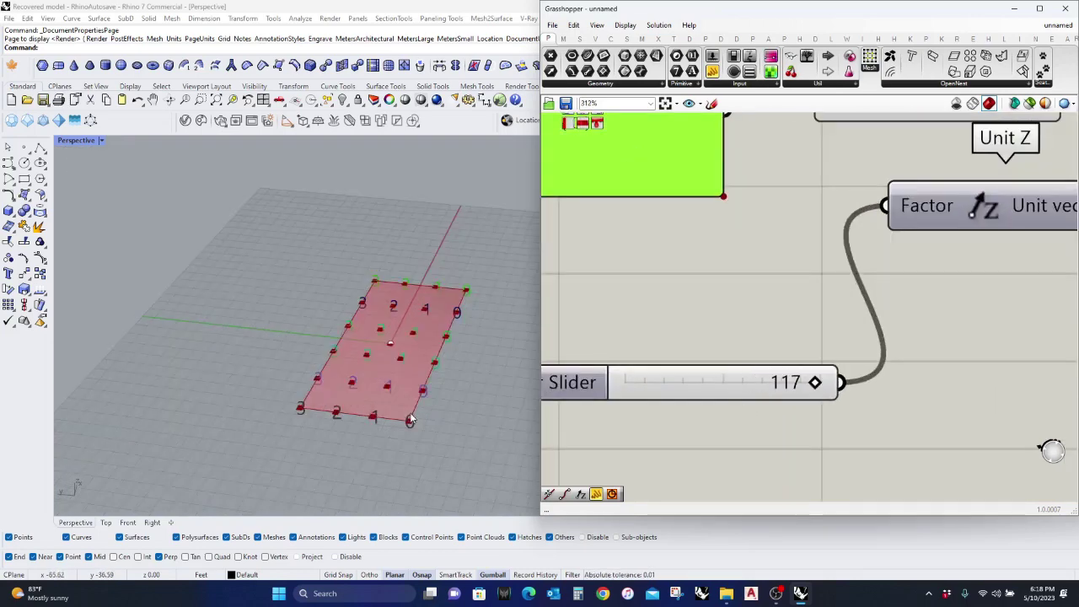
Step: Connect the 117 slider to Line SDL's Length input and delete the Unit Z component
right_click_drag(879, 268, 871, 279)
scroll(754, 365, "down", 2)
left_click_drag(902, 318, 934, 313)
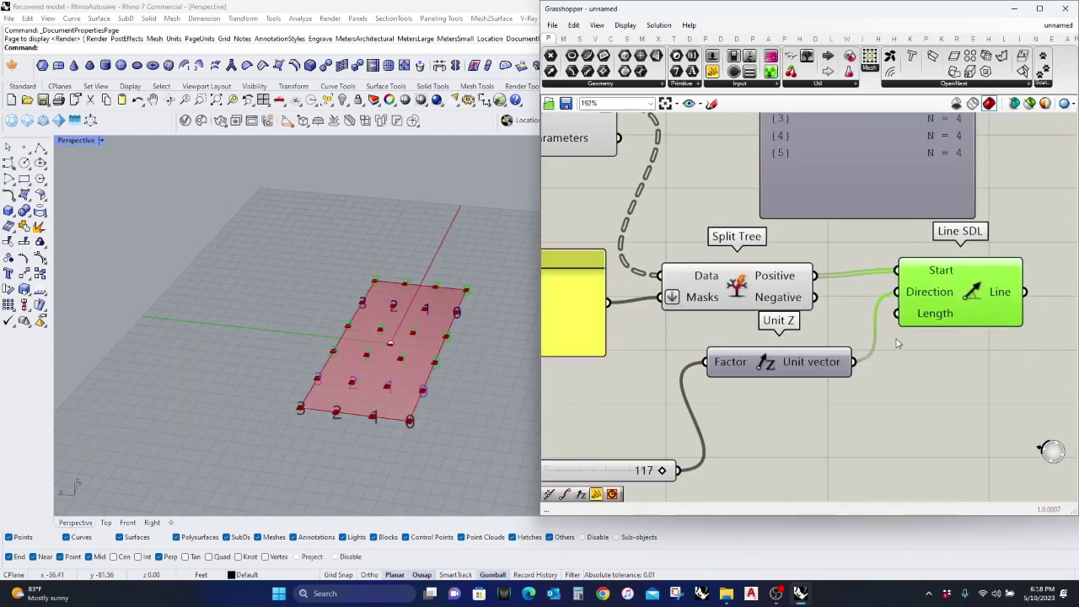
left_click_drag(678, 471, 909, 326)
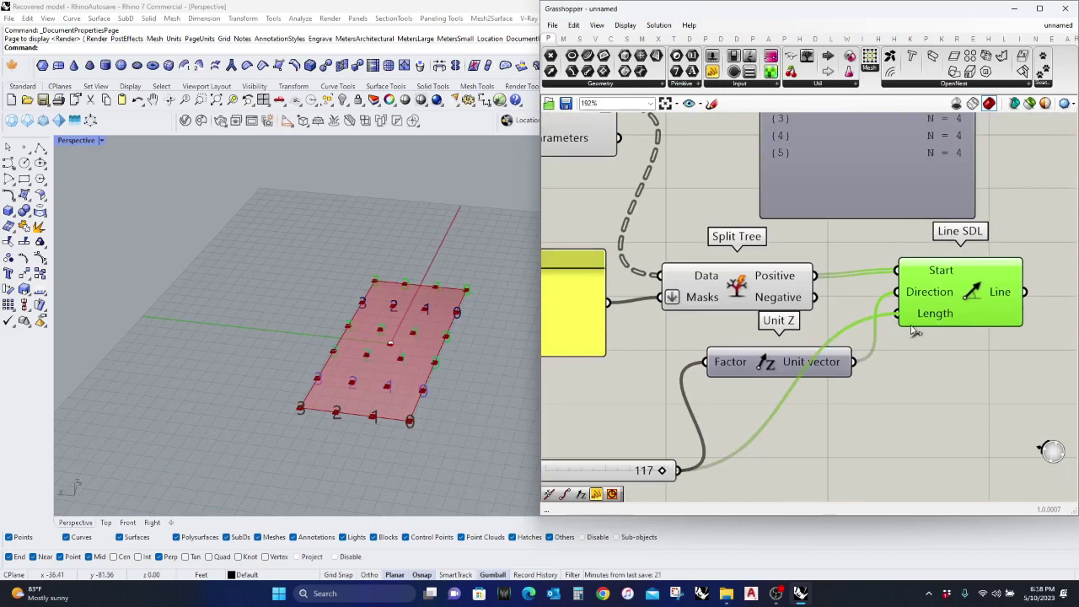
left_click_drag(791, 359, 760, 336)
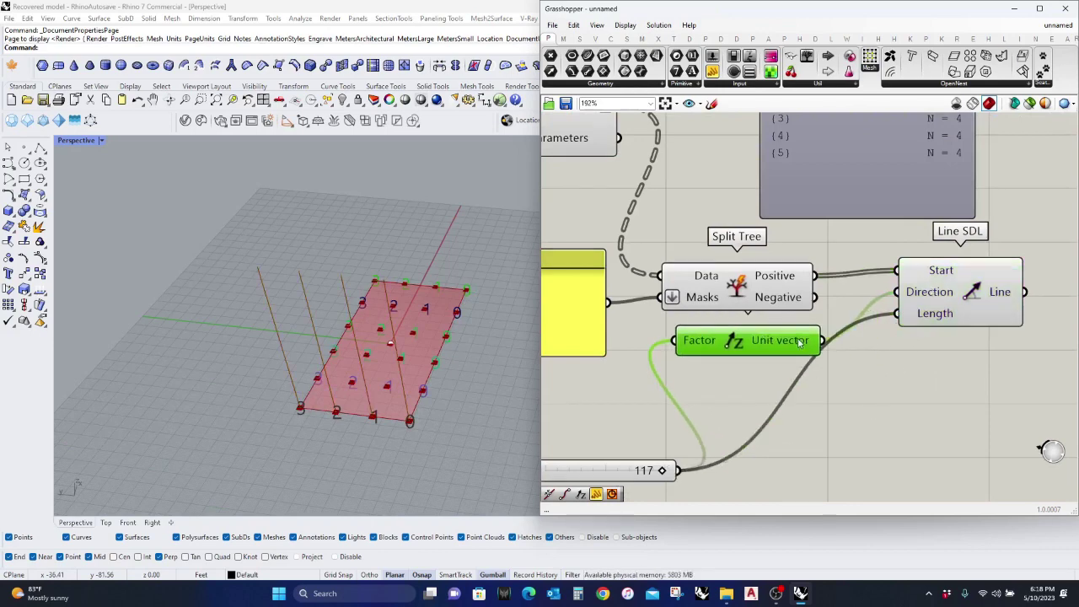
key("Delete")
right_click_drag(795, 424, 812, 387)
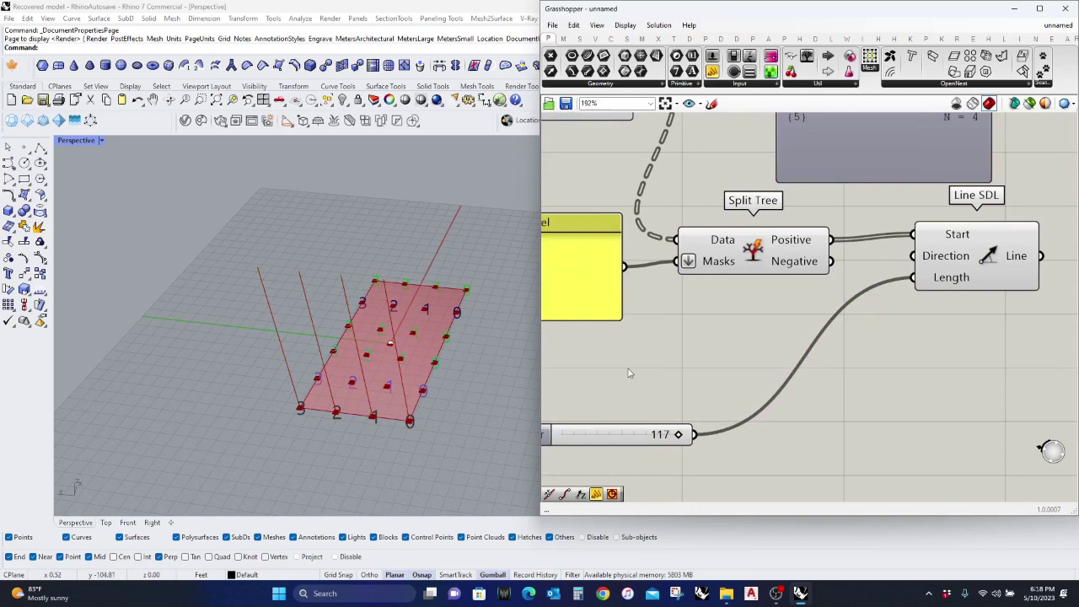
Step: Duplicate the {0} mask panel, Split Tree, Line SDL and number slider together, placing the copy below the originals
right_click_drag(631, 373, 708, 371)
right_click_drag(405, 386, 396, 403)
scroll(410, 399, "up", 6)
scroll(411, 399, "down", 6)
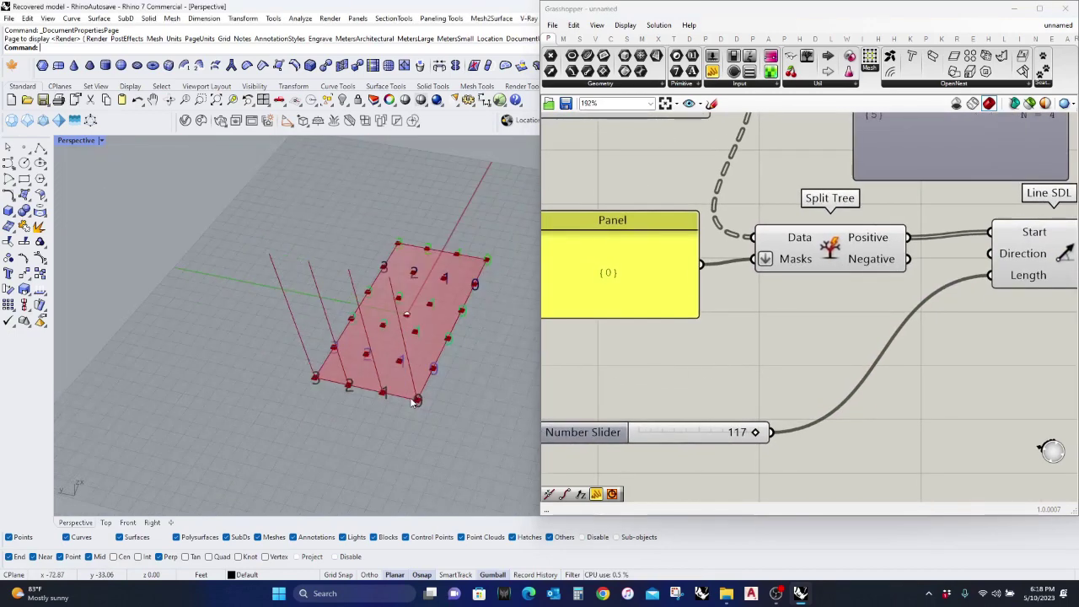
scroll(710, 347, "down", 1)
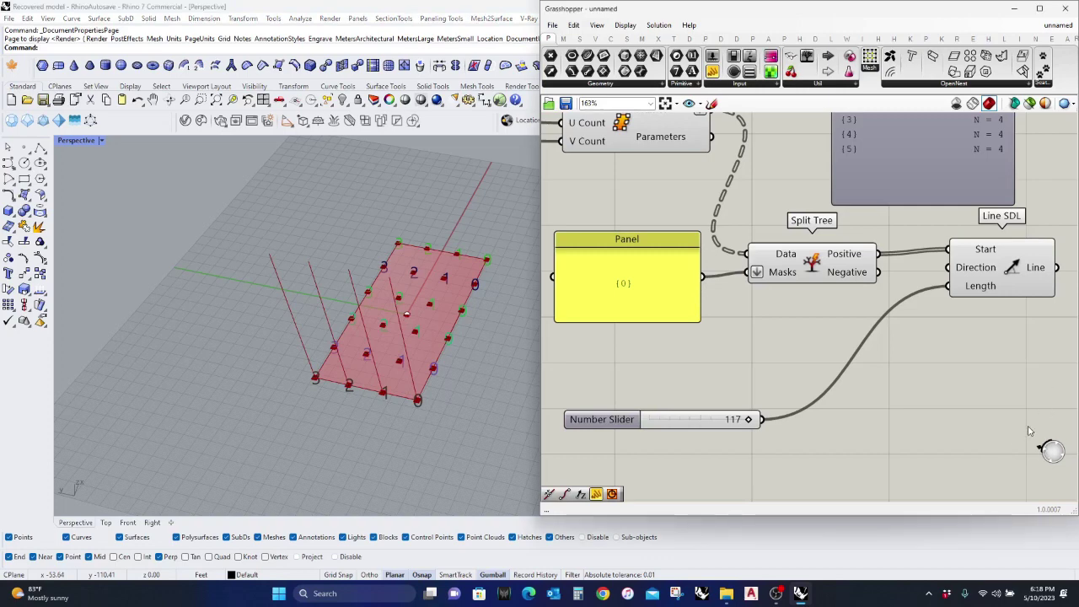
right_click_drag(956, 413, 930, 395)
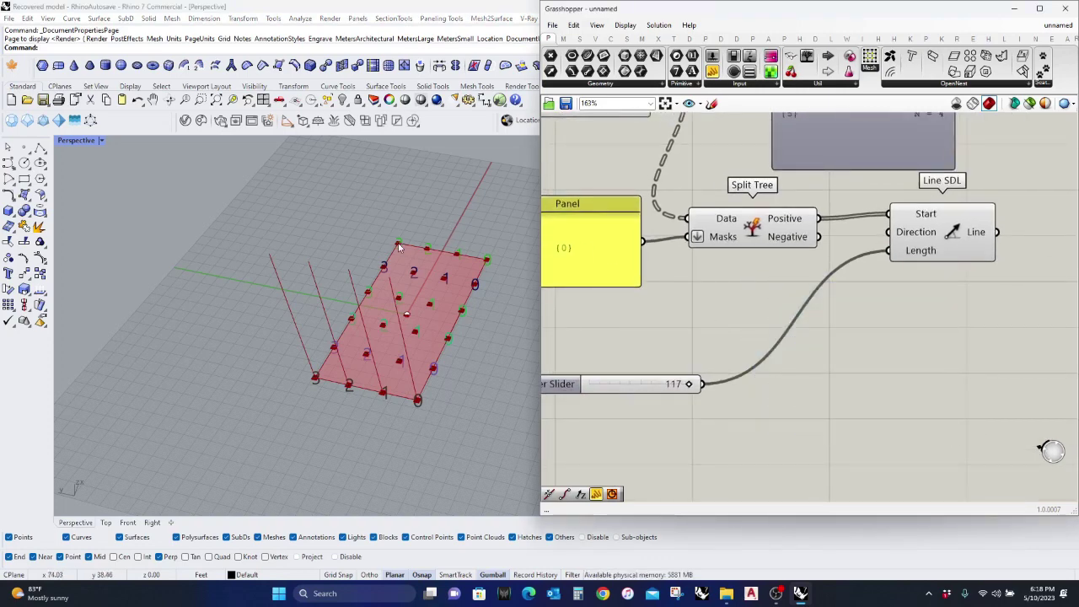
left_click_drag(981, 431, 593, 201)
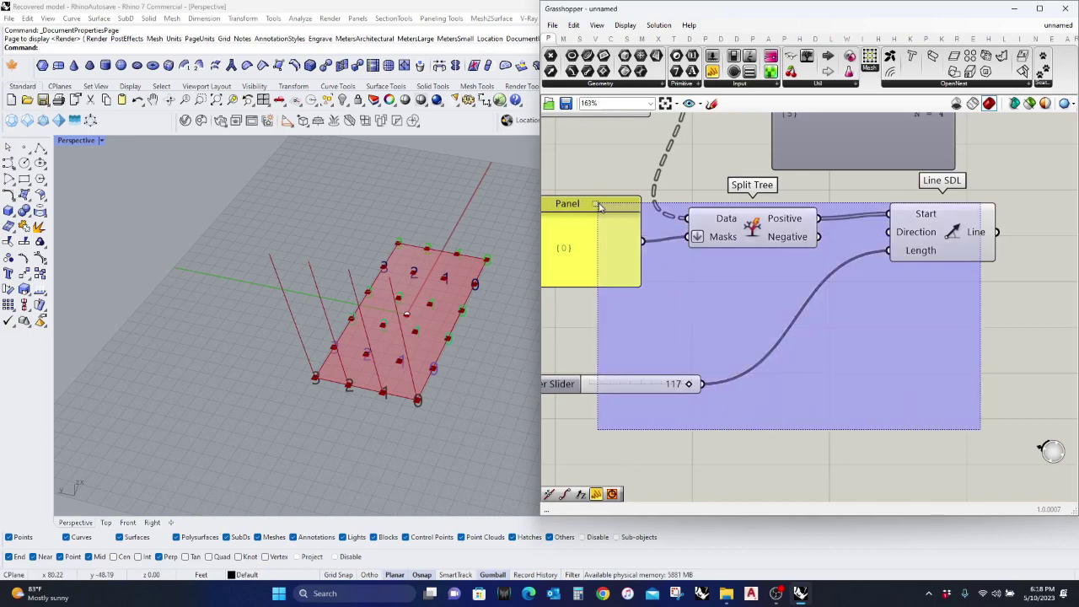
left_click(941, 401)
left_click_drag(968, 420, 556, 196)
right_click_drag(684, 335, 735, 303)
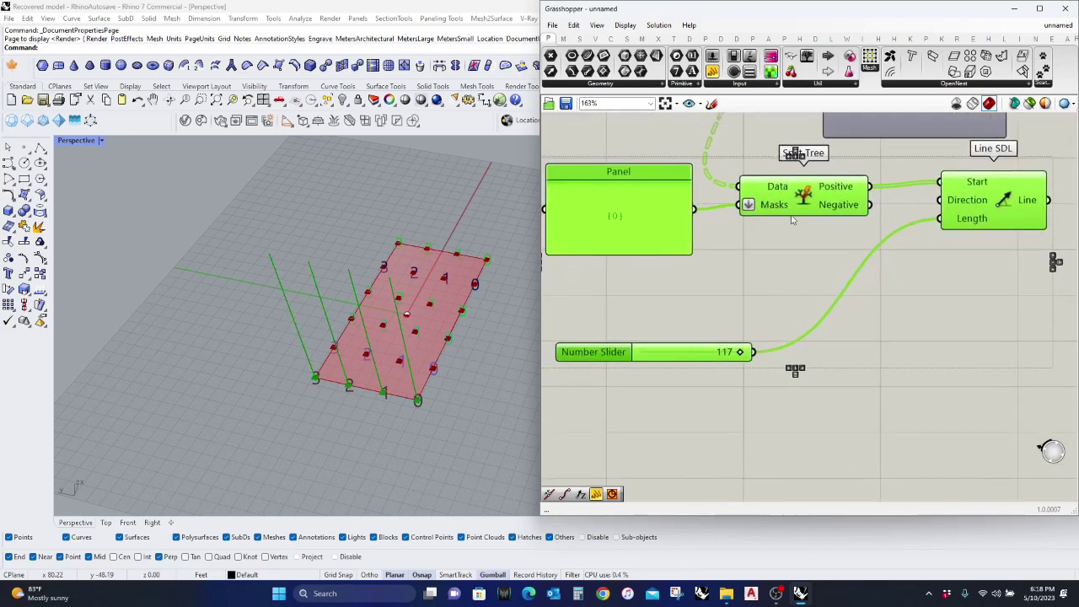
left_click_drag(805, 201, 846, 506)
right_click_drag(845, 429, 883, 252)
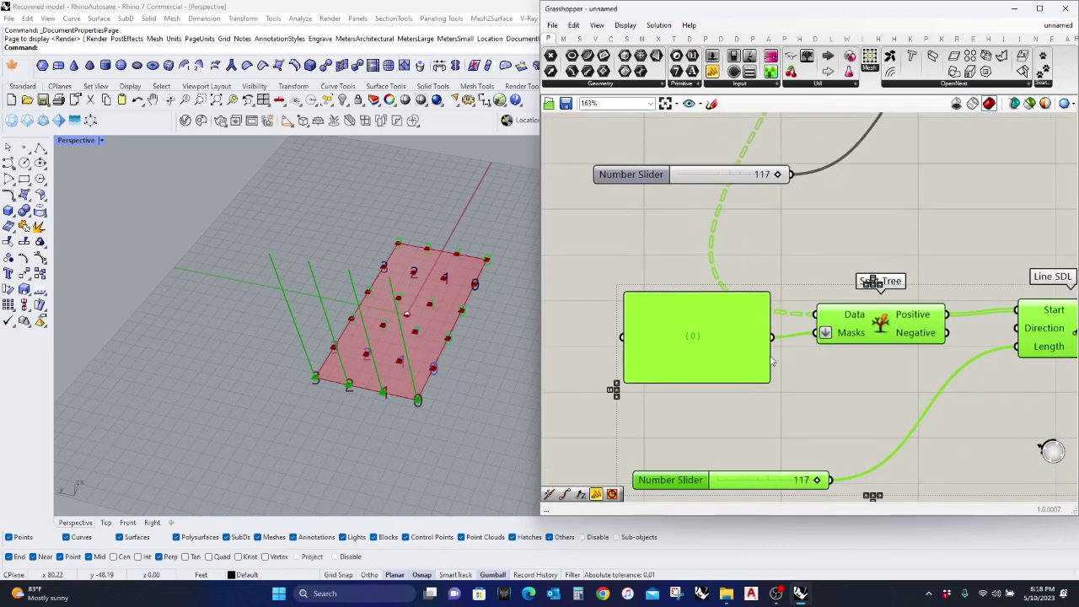
Step: Change the duplicated Split Tree's mask panel to {5}
left_click(781, 420)
double_click(686, 330)
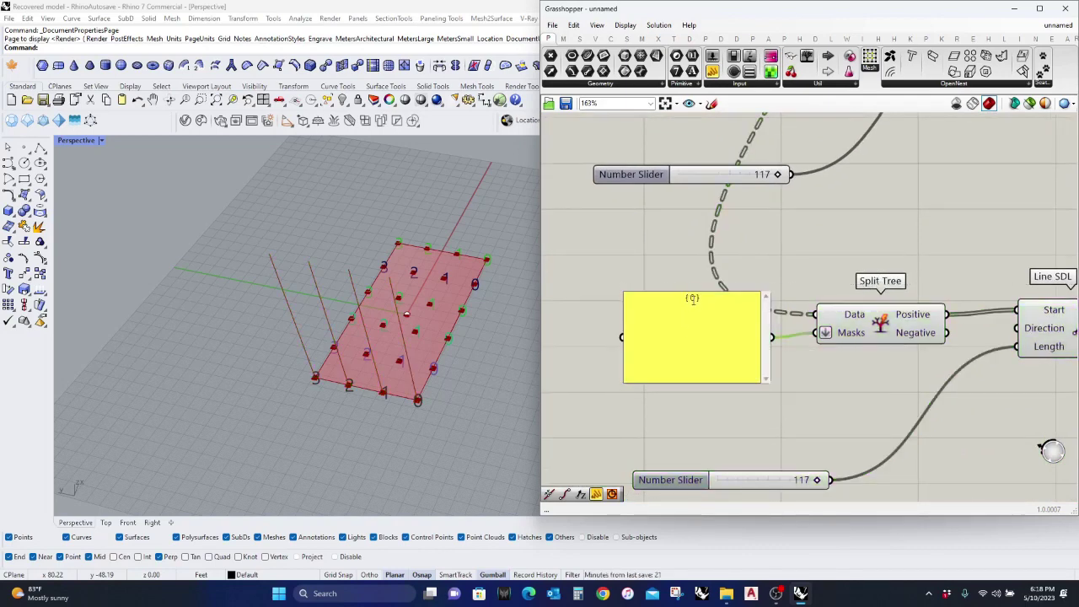
left_click(830, 255)
Step: Examine the vertical lines on the first and last point rows in perspective and the two Split Tree groups on the canvas
right_click_drag(418, 416, 436, 367)
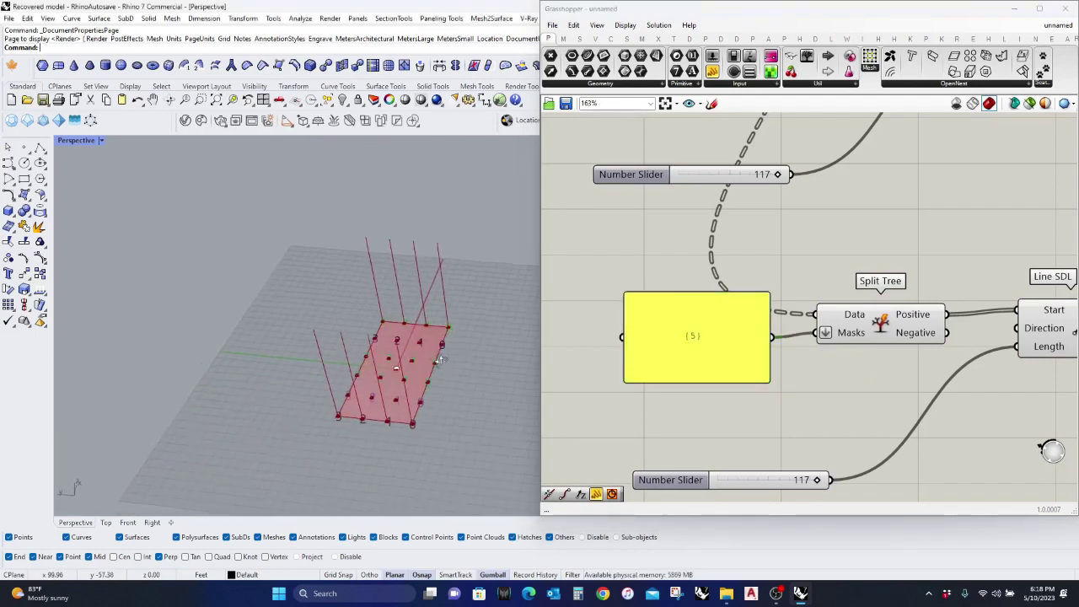
scroll(442, 367, "down", 8)
scroll(443, 364, "up", 7)
scroll(419, 364, "up", 5)
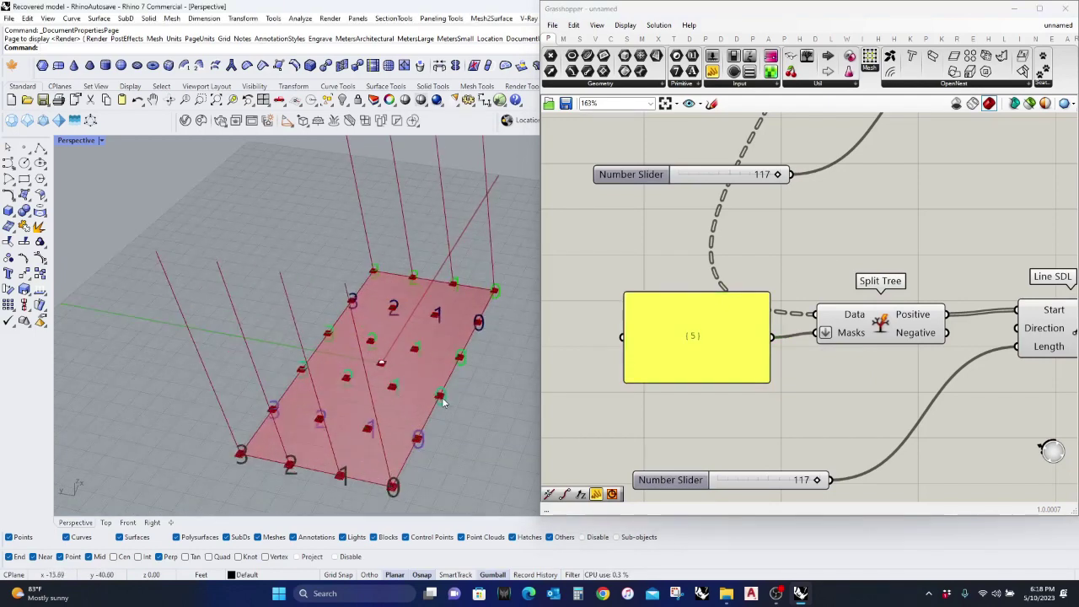
scroll(440, 370, "down", 5)
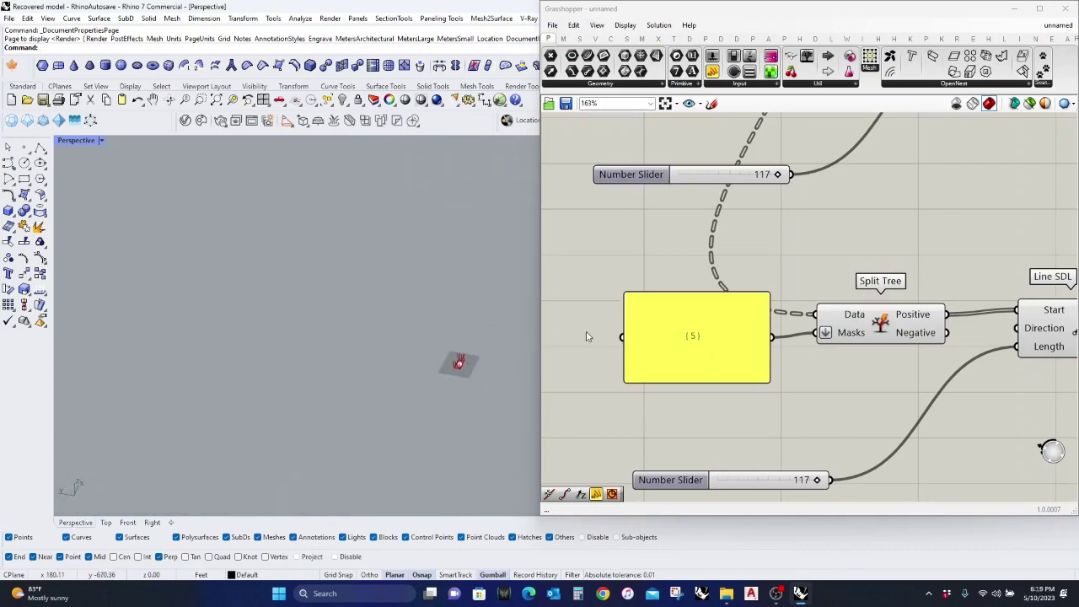
scroll(834, 343, "down", 5)
scroll(747, 321, "up", 4)
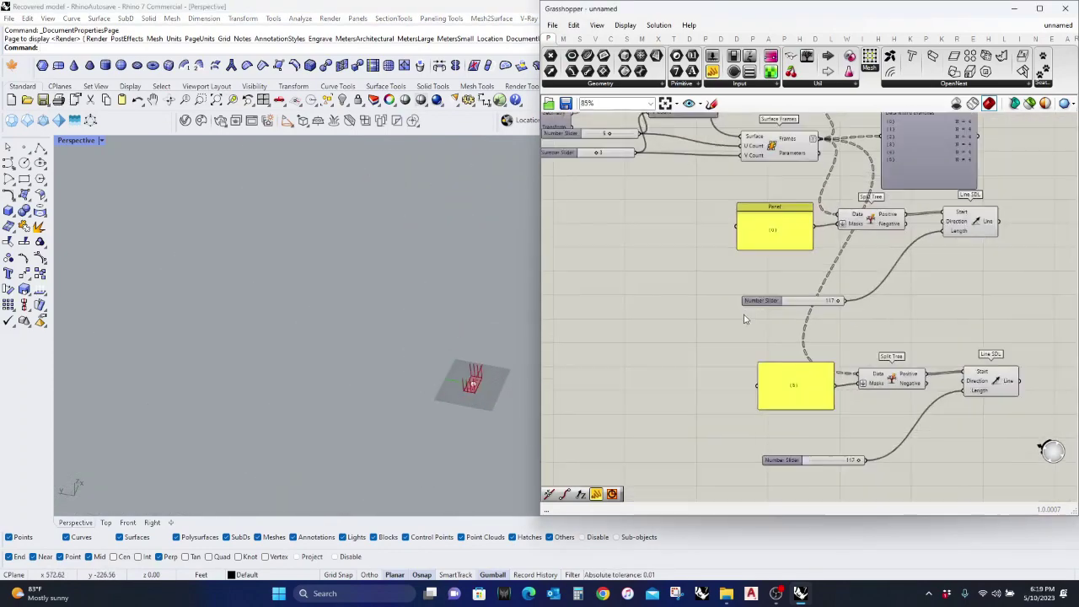
right_click_drag(726, 369, 727, 367)
scroll(491, 398, "up", 7)
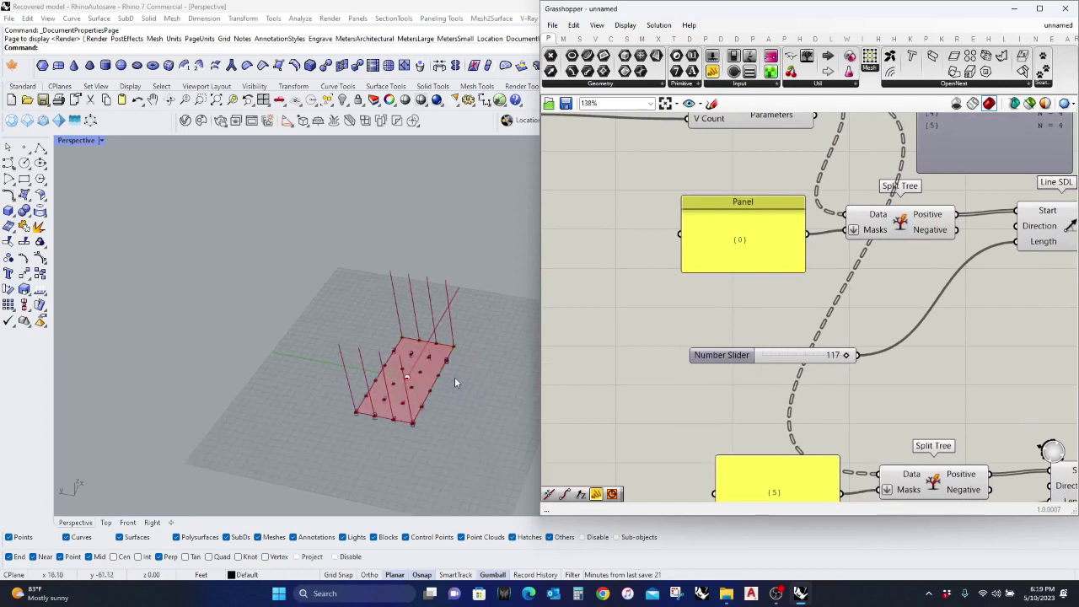
Step: Search for the Flip Matrix component to add it near the first Split Tree group
right_click_drag(884, 350, 780, 457)
scroll(451, 402, "up", 3)
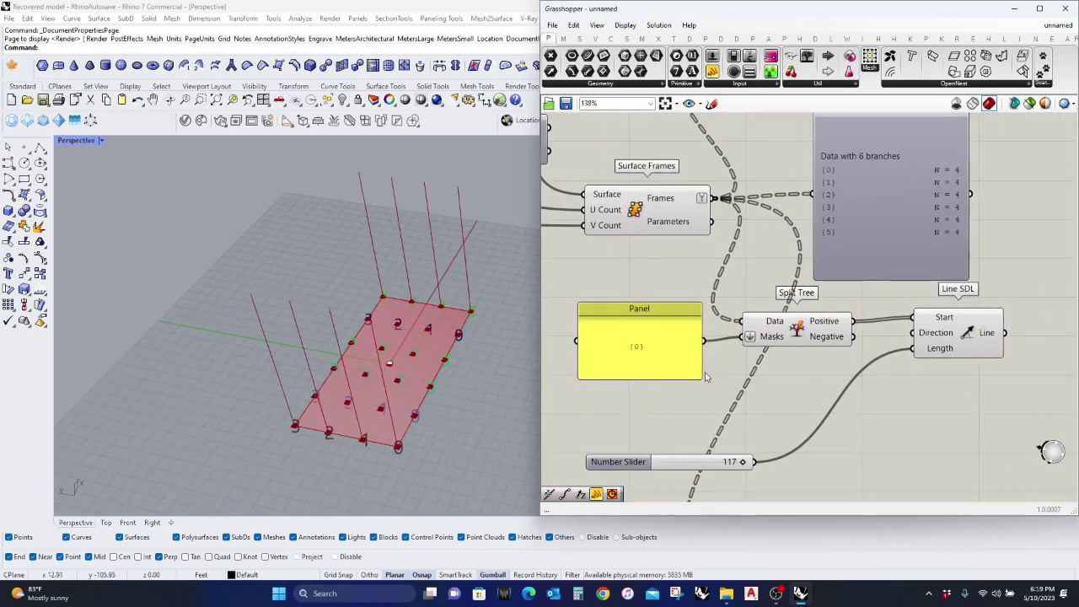
double_click(900, 418)
type("flip")
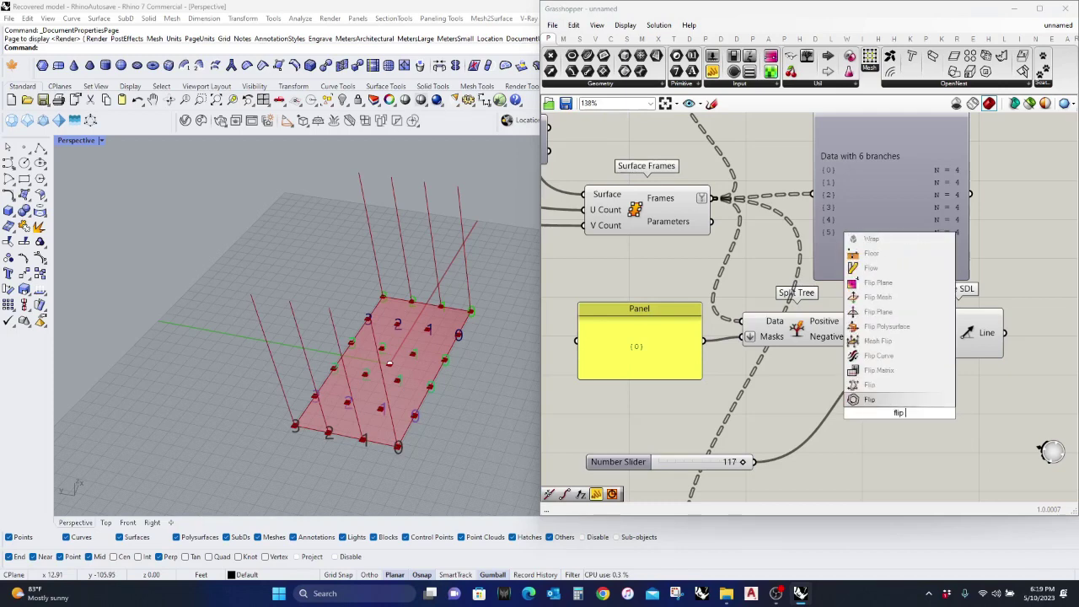
type(" matrix")
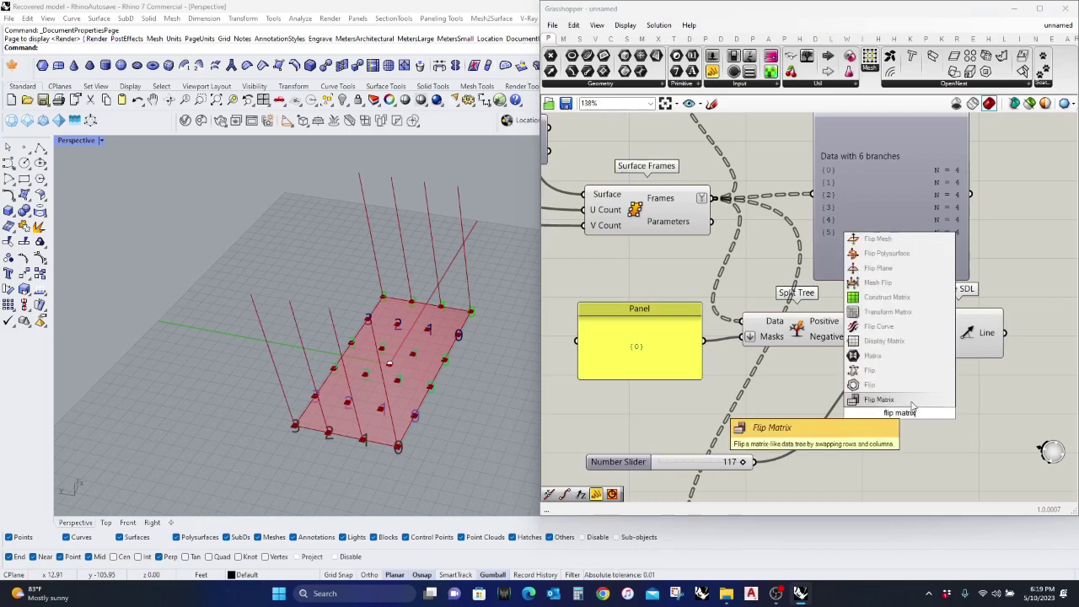
Step: Add a Flip Matrix component fed by the Surface Frames output and arrange it beside the raised Param Viewer
key("Return")
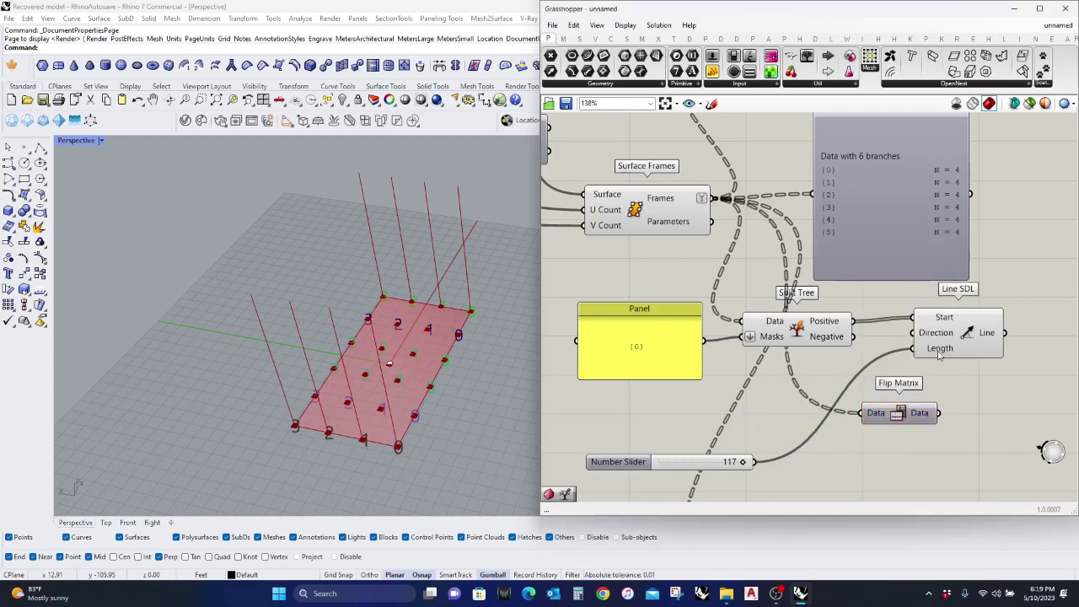
left_click_drag(902, 413, 1003, 199)
right_click_drag(1012, 217, 718, 306)
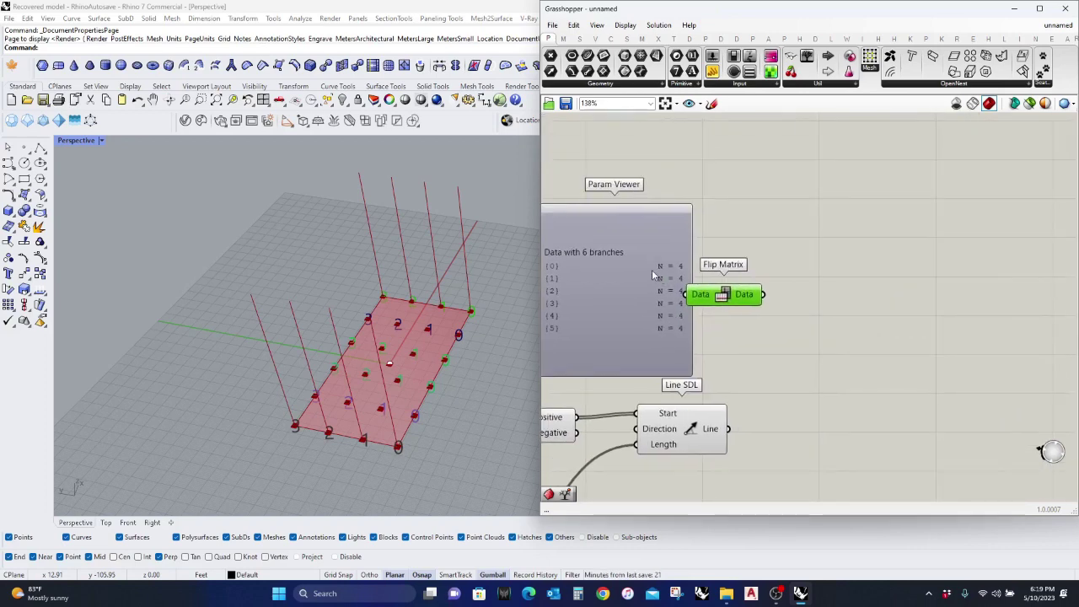
left_click_drag(652, 271, 656, 270)
scroll(741, 259, "down", 3)
right_click_drag(812, 245, 903, 250)
scroll(719, 230, "up", 3)
left_click_drag(738, 241, 738, 195)
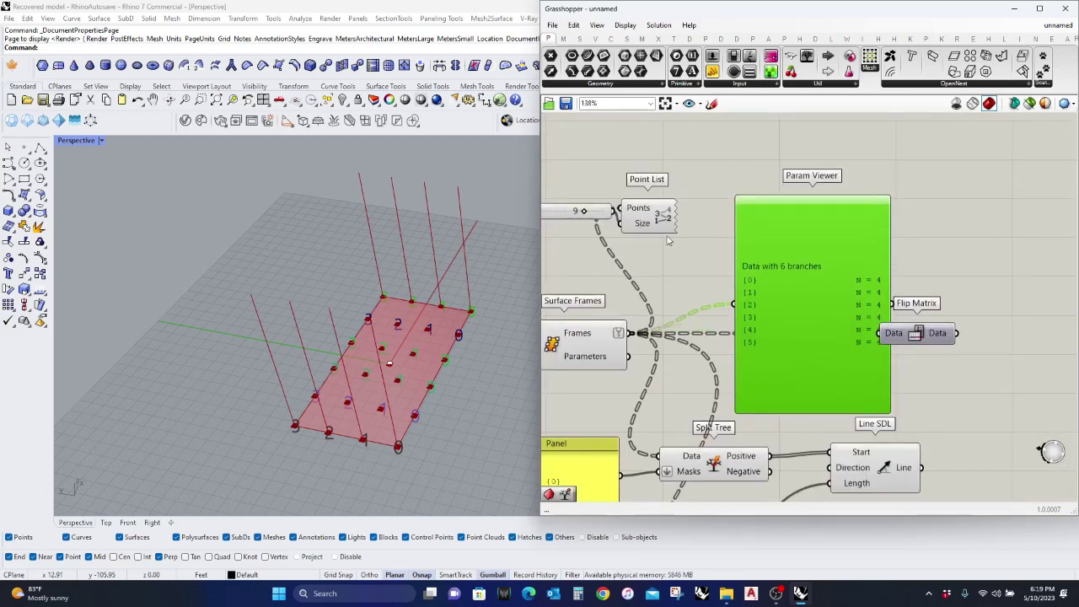
Step: Turn off the preview of the original Point List and its size slider
left_click_drag(664, 245, 562, 187)
middle_click(641, 207)
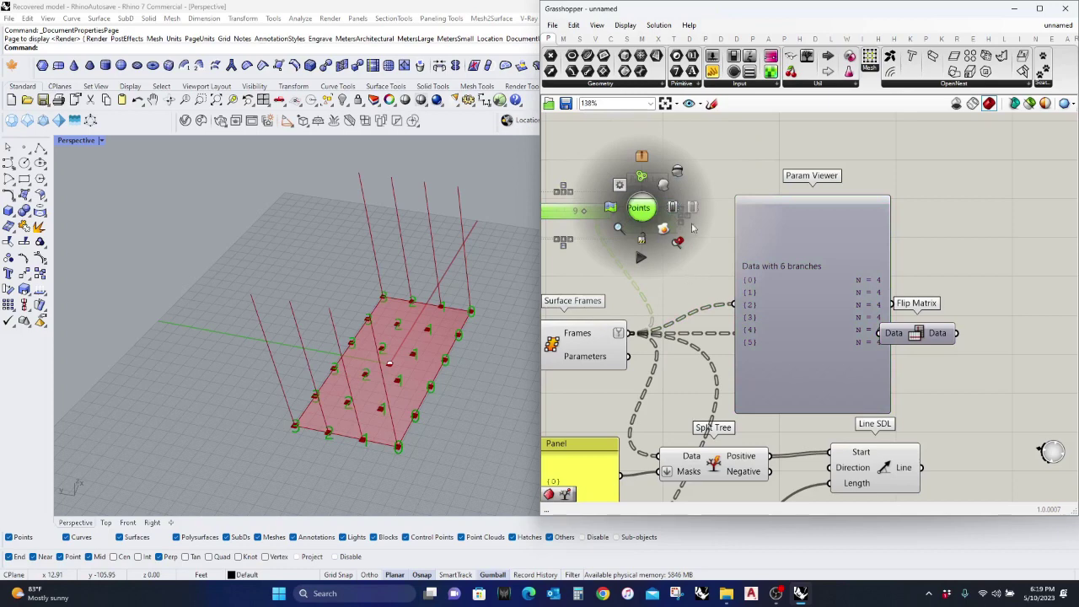
left_click(680, 174)
Step: Duplicate the Point List with its size slider and place the copy beyond the Param Viewer near Flip Matrix
left_click_drag(686, 267, 550, 183)
left_click_drag(647, 216, 1038, 244)
scroll(982, 260, "up", 2)
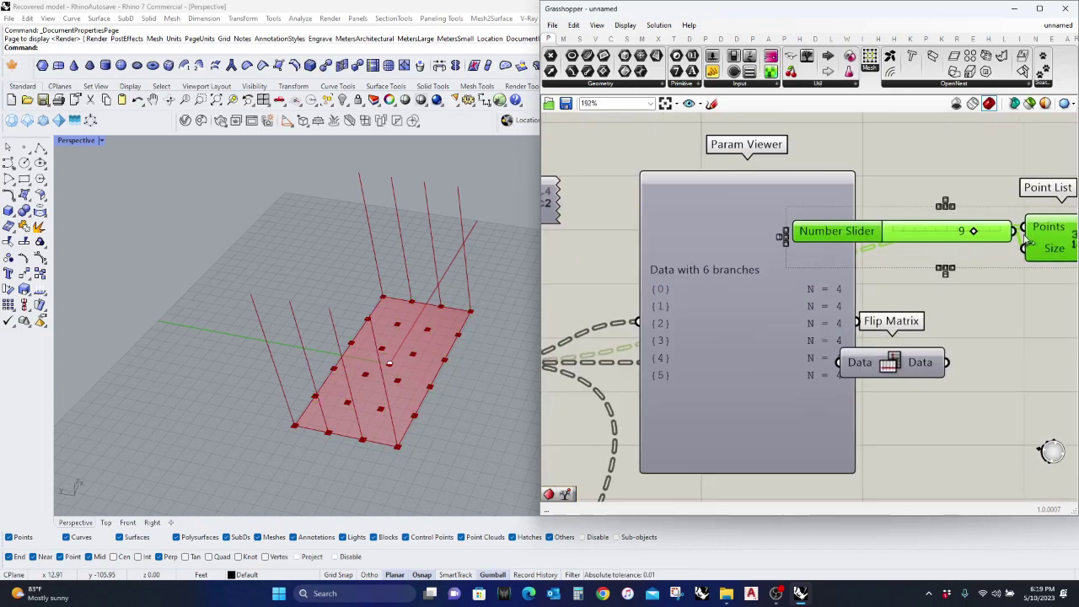
scroll(1030, 238, "up", 1)
right_click_drag(1034, 235, 934, 227)
scroll(935, 226, "down", 2)
Step: Connect the Flip Matrix output to the copied Point List's Points input and turn on its preview
left_click_drag(928, 217, 875, 325)
left_click_drag(963, 230, 1009, 243)
middle_click(1011, 232)
left_click(1026, 211)
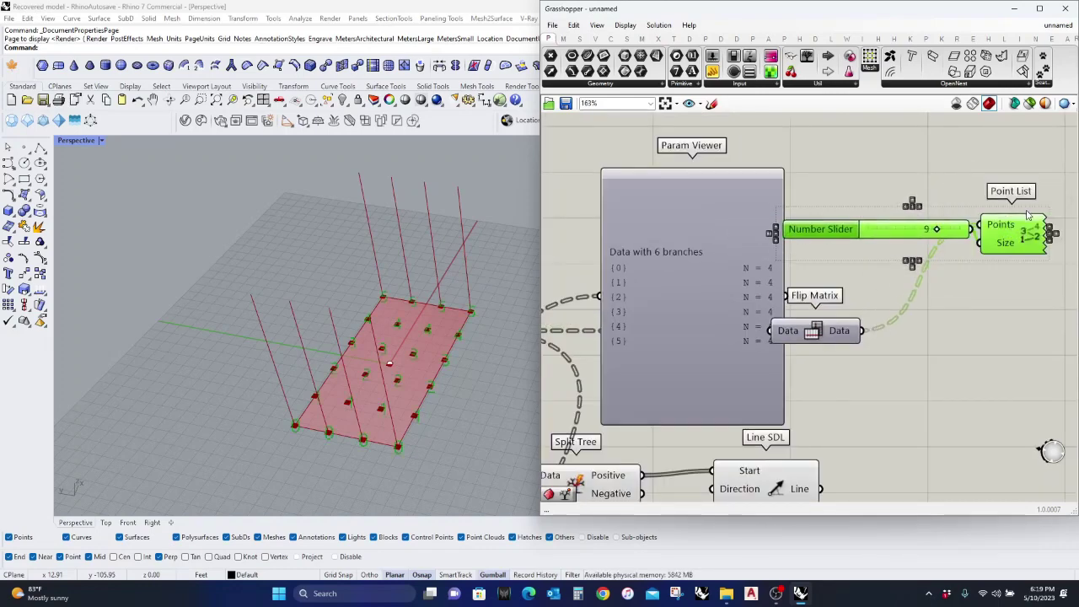
Step: Add a second Param Viewer fed by the Flip Matrix output and enlarge it to show its full branch list
right_click_drag(1014, 308, 891, 316)
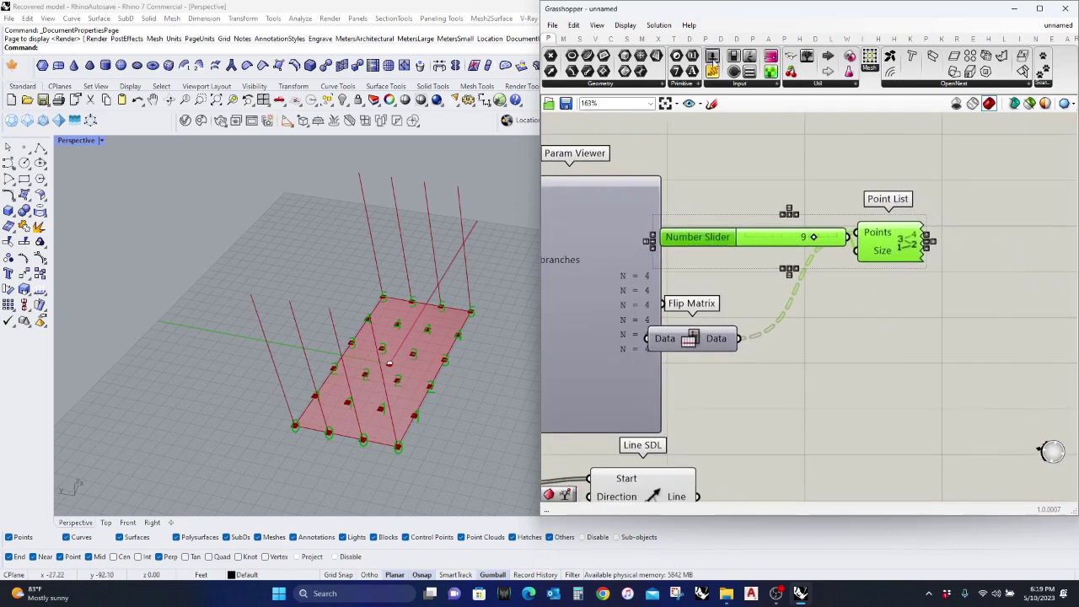
left_click_drag(955, 190, 750, 349)
left_click_drag(1020, 335, 1035, 378)
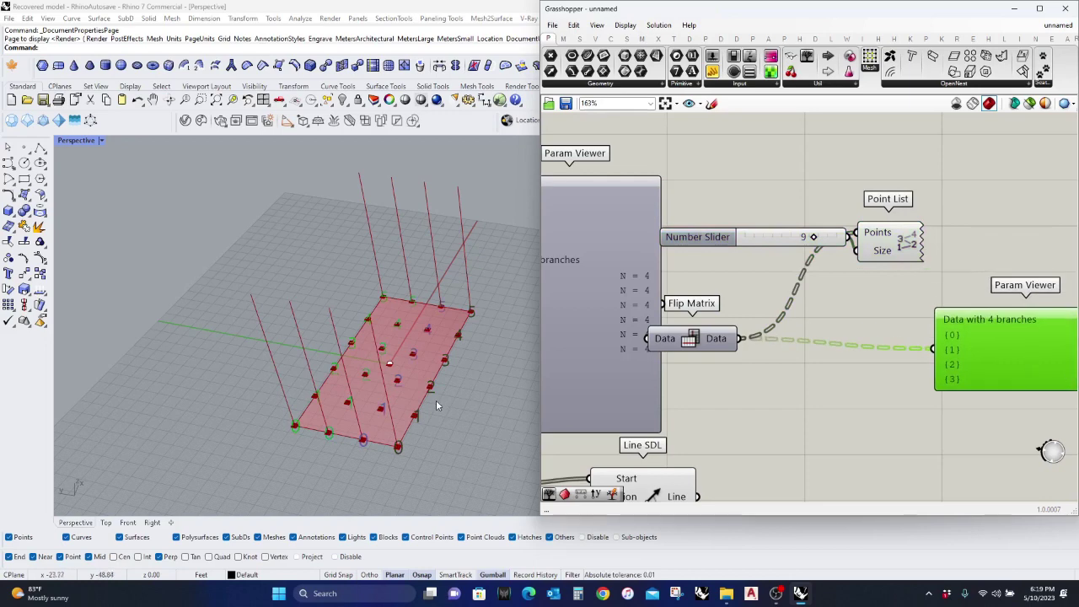
right_click_drag(436, 401, 454, 379)
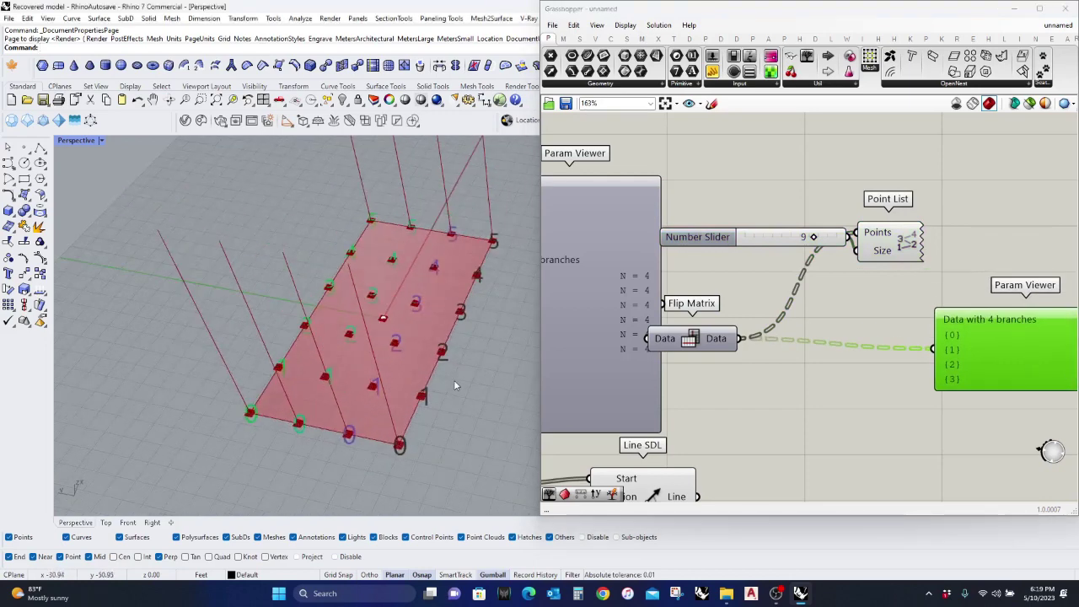
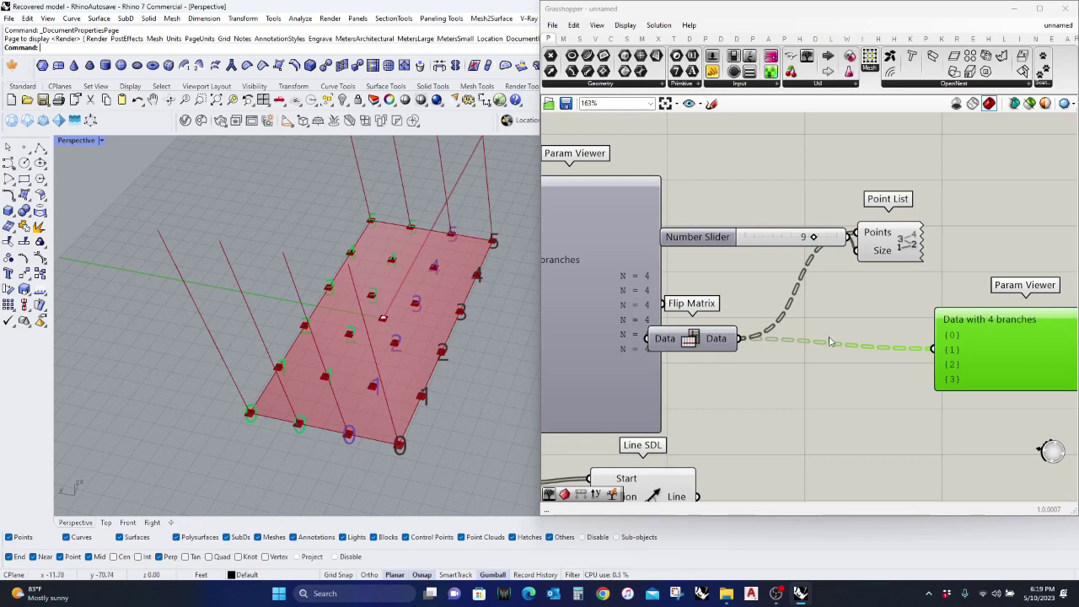
right_click_drag(879, 359, 708, 304)
left_click_drag(895, 334, 897, 433)
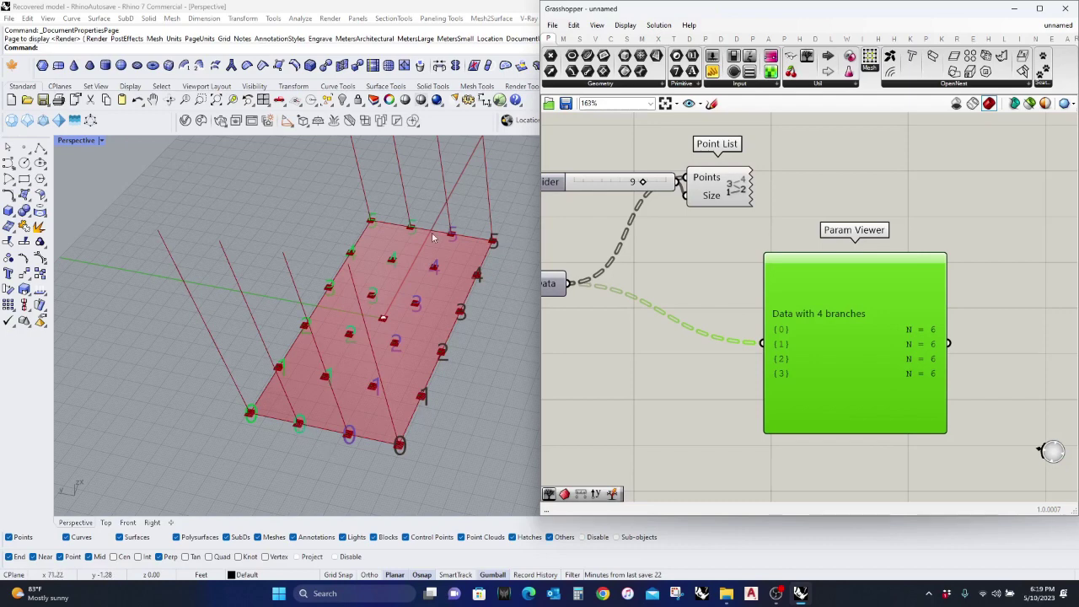
Step: Turn off the preview of the Point List fed by Flip Matrix
scroll(684, 345, "down", 5)
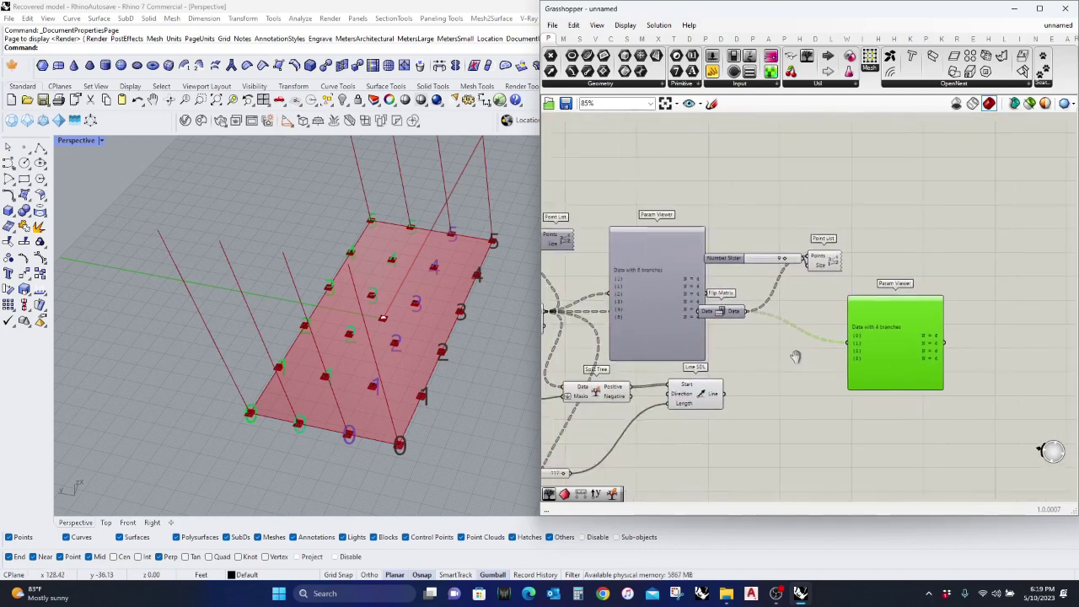
left_click_drag(932, 287, 877, 245)
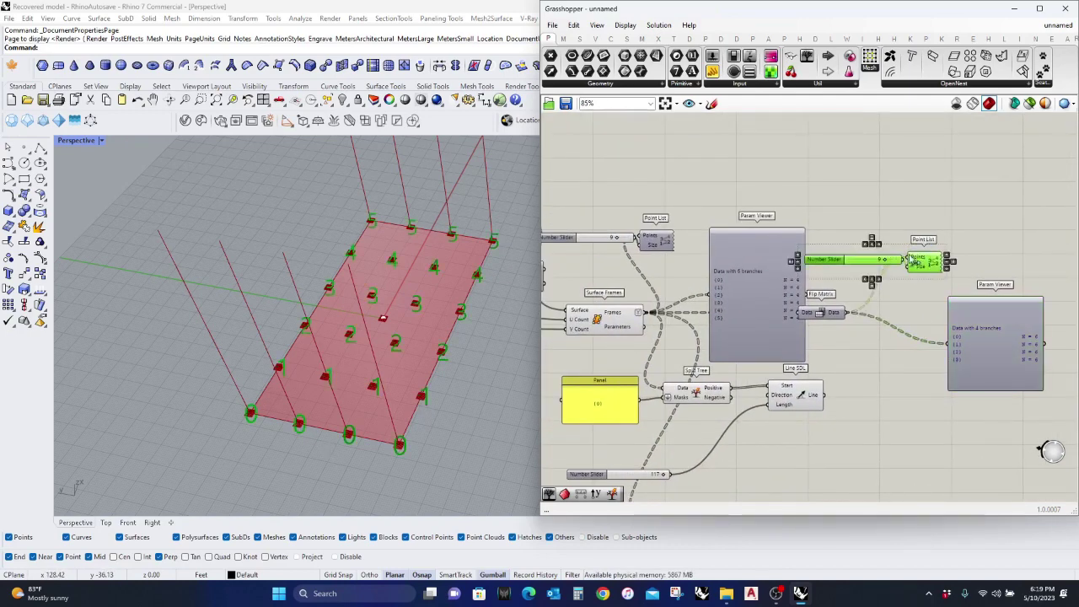
middle_click(921, 260)
left_click(955, 235)
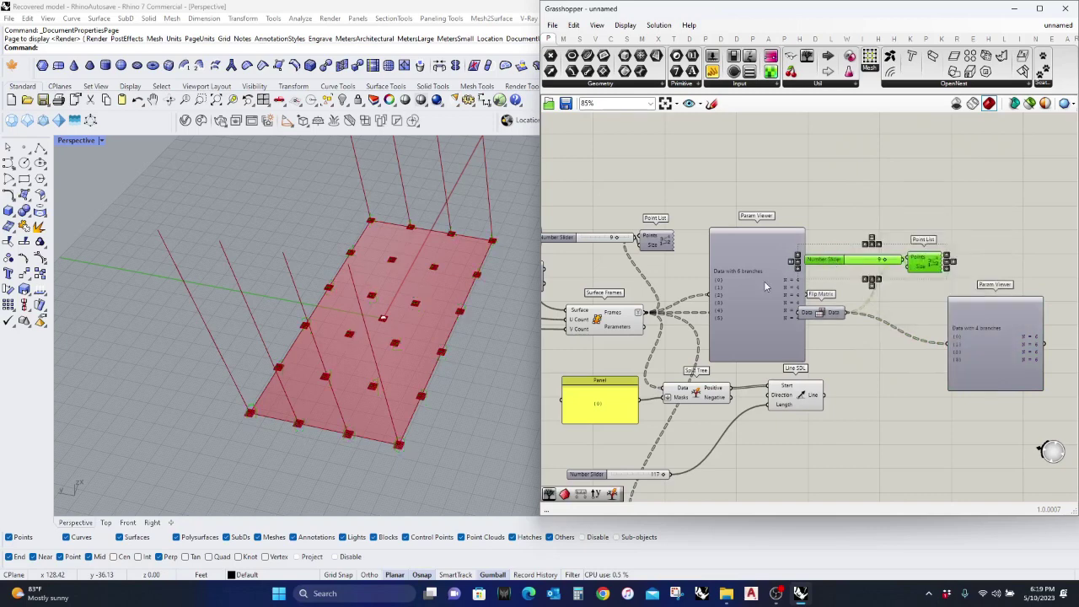
Step: Move the first Param Viewer higher and turn on the preview of the original Point List to compare its numbering
left_click_drag(748, 277, 745, 223)
left_click(654, 240)
key("space")
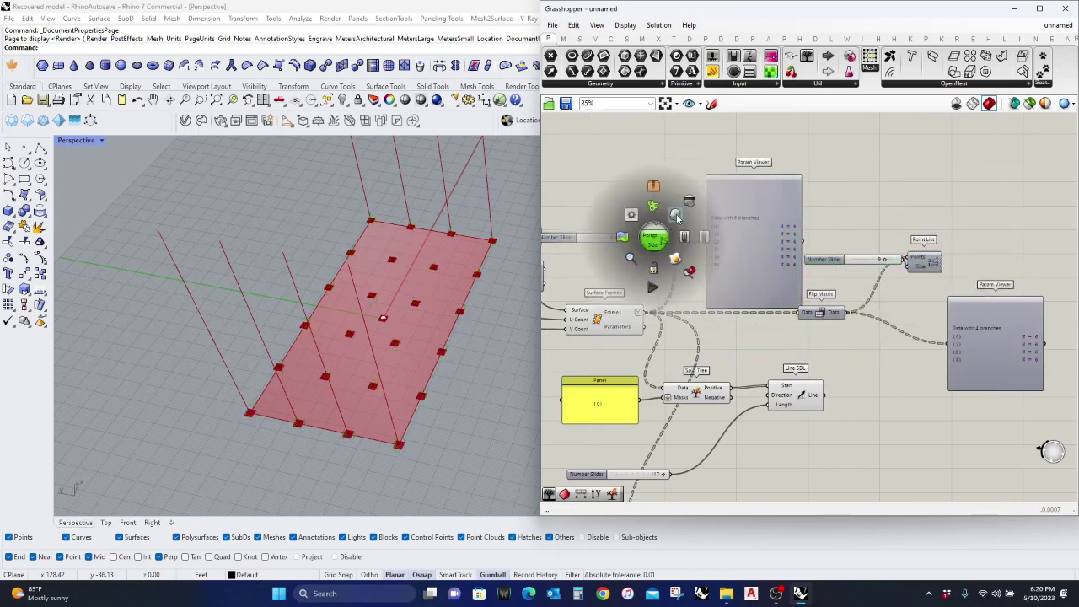
left_click(677, 218)
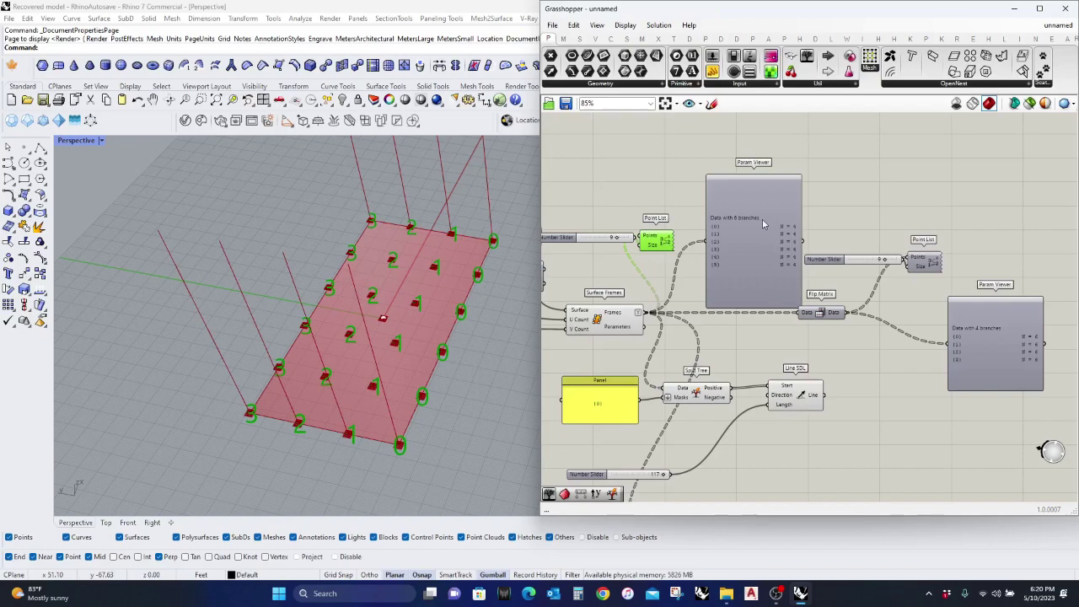
scroll(762, 219, "up", 3)
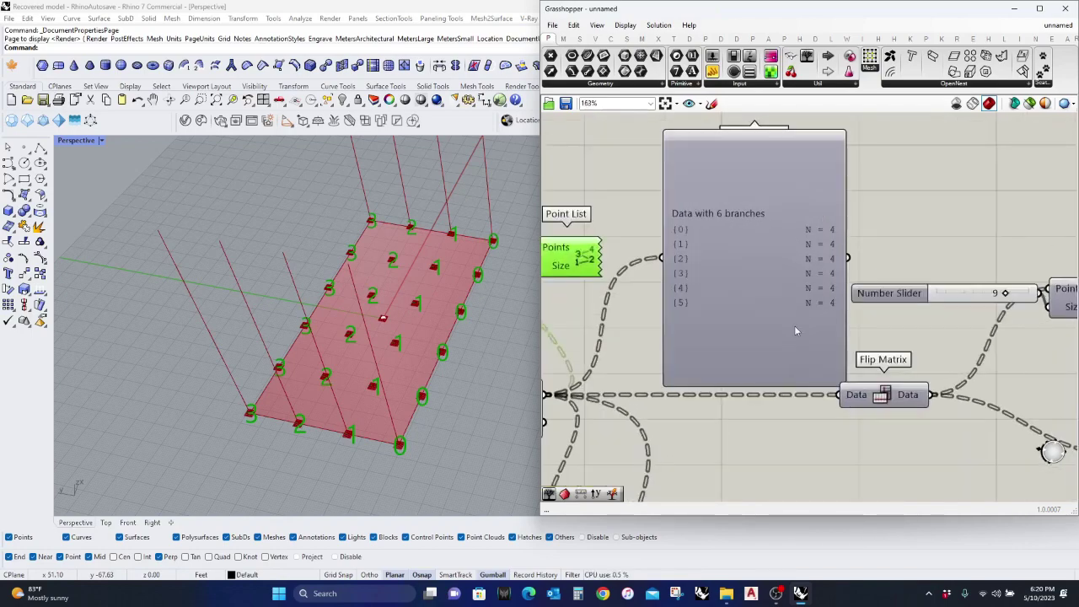
scroll(792, 325, "down", 3)
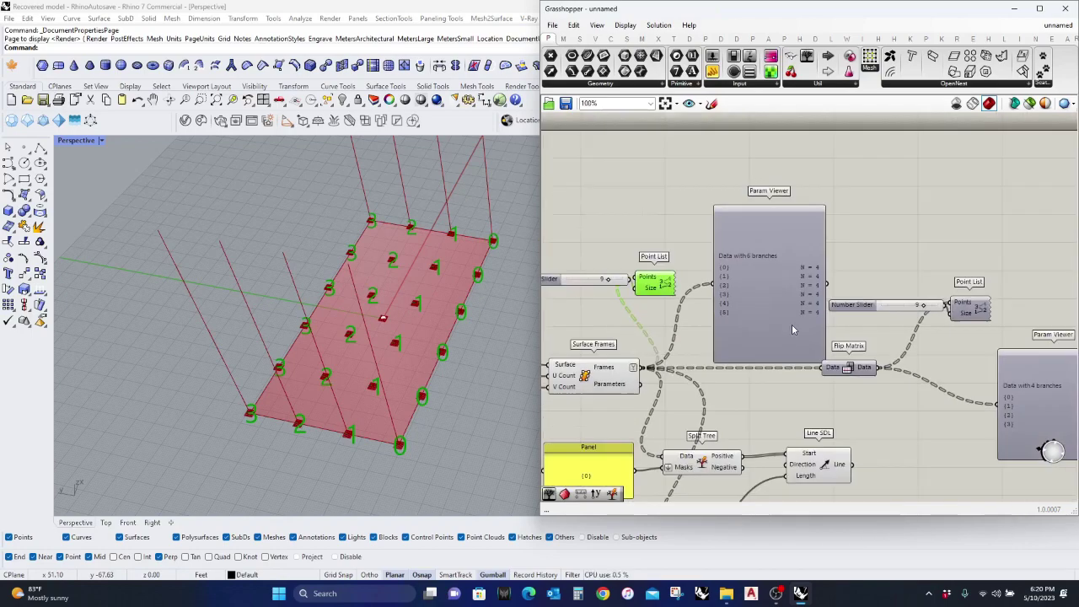
Step: Hide the original Point List's numbering in the viewport
middle_click(644, 268)
scroll(643, 268, "down", 1)
left_click(671, 242)
right_click_drag(825, 408, 807, 260)
scroll(814, 293, "down", 2)
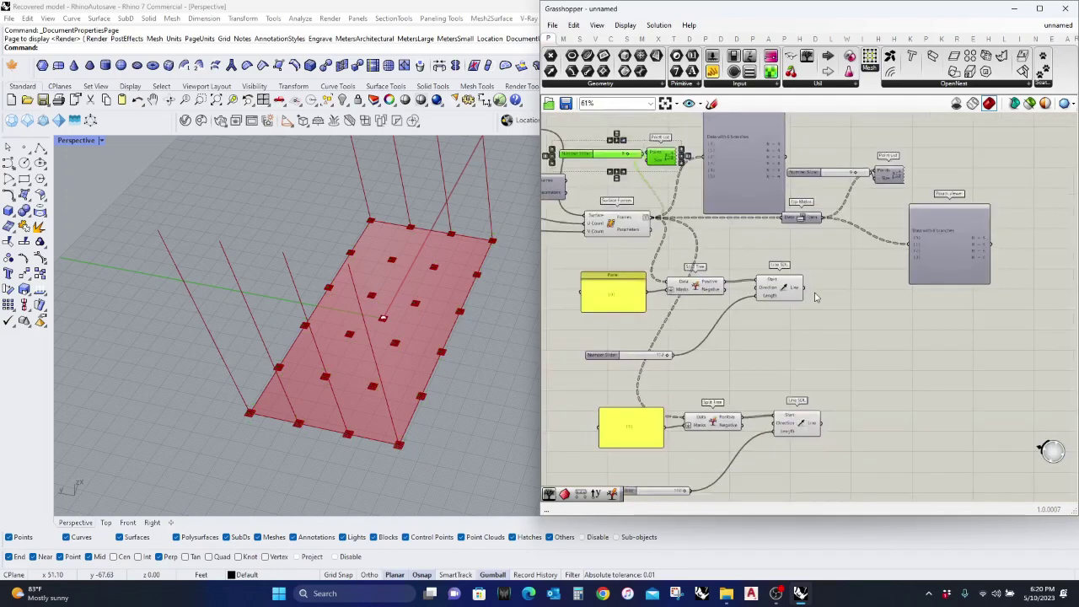
scroll(816, 296, "up", 2)
Step: Turn the preview of the Point List fed by Flip Matrix back on
left_click(769, 244)
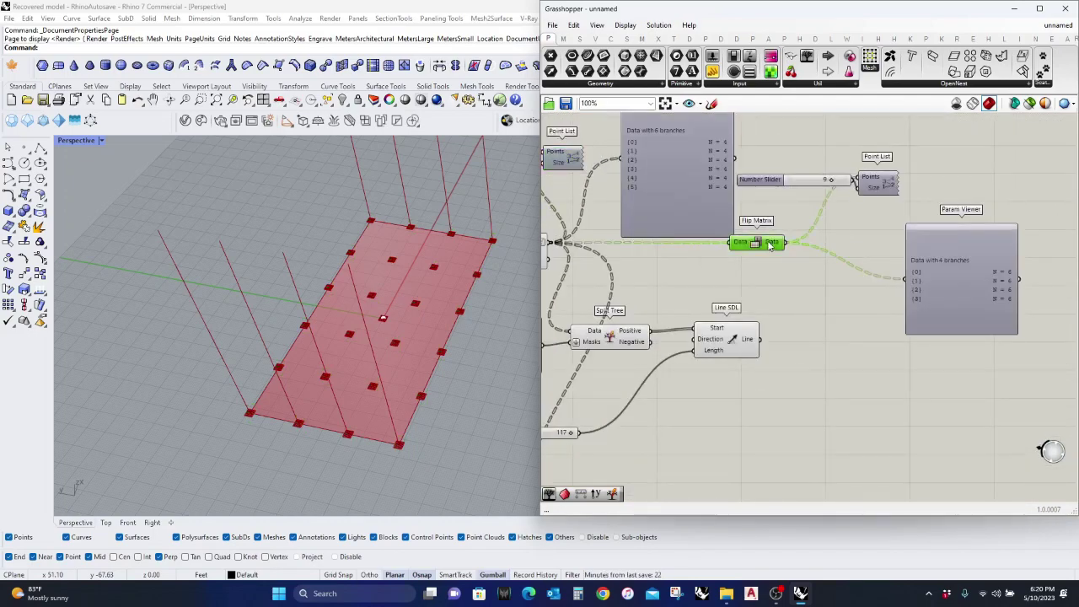
middle_click(769, 244)
left_click_drag(899, 202, 794, 147)
middle_click(863, 178)
left_click(879, 151)
left_click(823, 357)
scroll(790, 372, "down", 2)
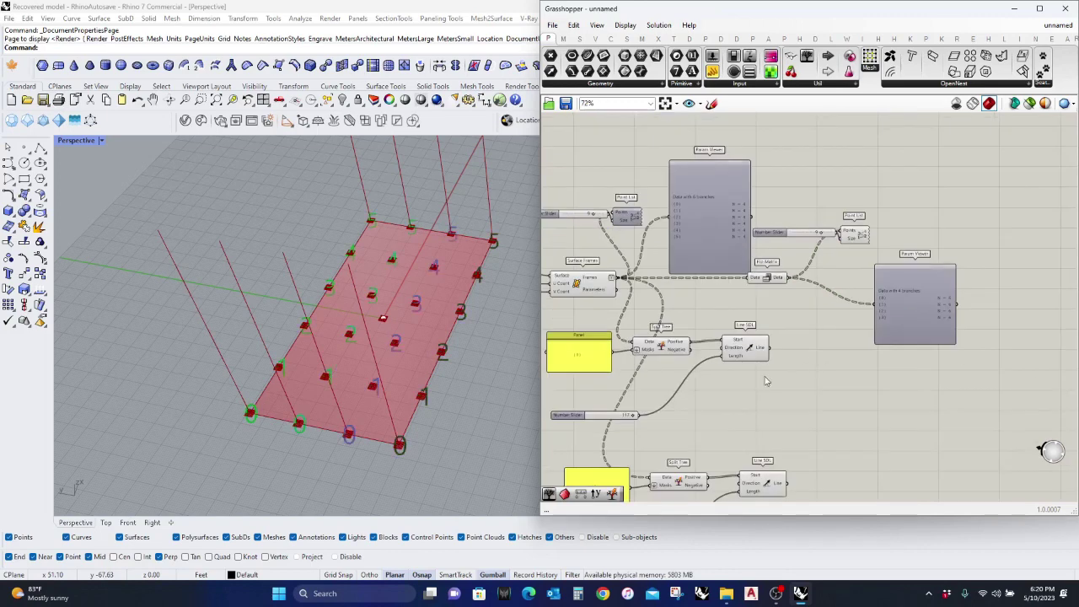
Step: Duplicate the upper {0} Panel, Split Tree, Line SDL and length slider group, feeding the copied Split Tree's Data from Flip Matrix
left_click(662, 347)
left_click(595, 360, "shift")
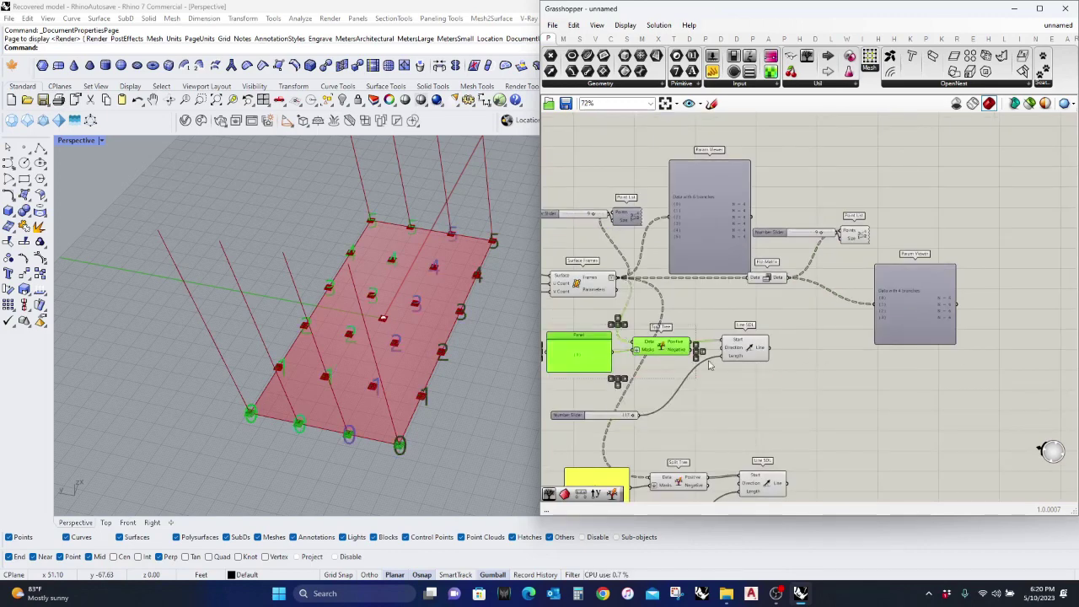
left_click(740, 354, "shift")
left_click(624, 416, "shift")
left_click_drag(658, 353, 770, 237, "alt")
scroll(855, 381, "up", 2)
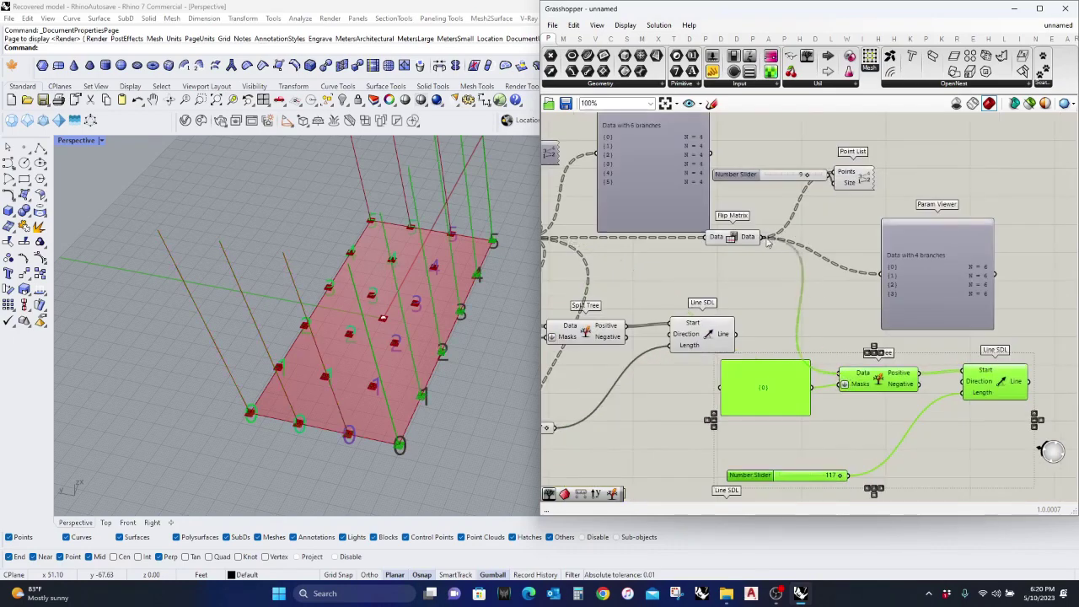
right_click_drag(869, 345, 819, 323)
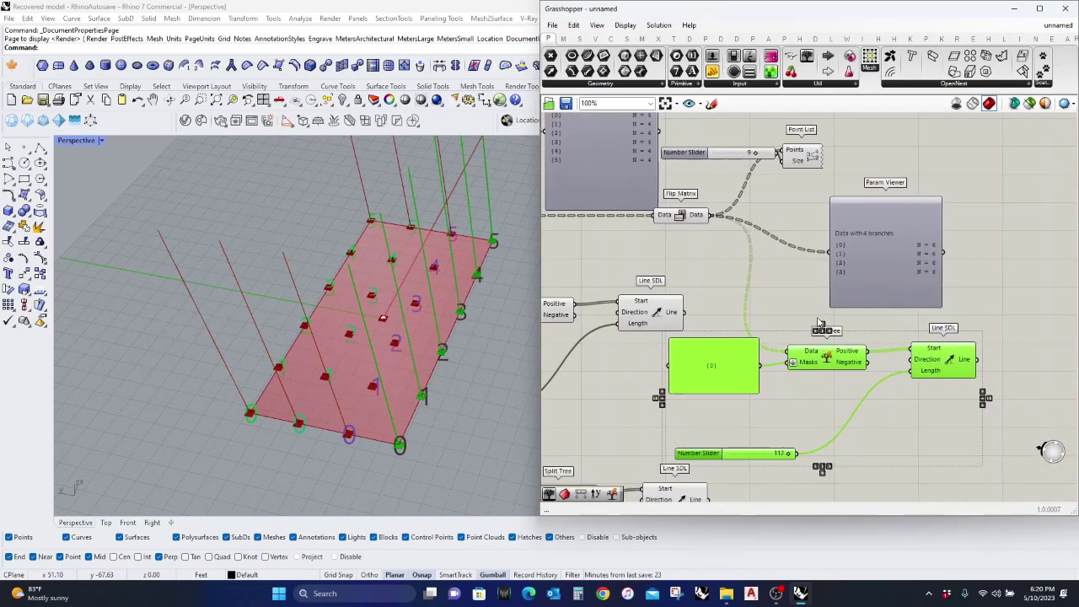
left_click(965, 396)
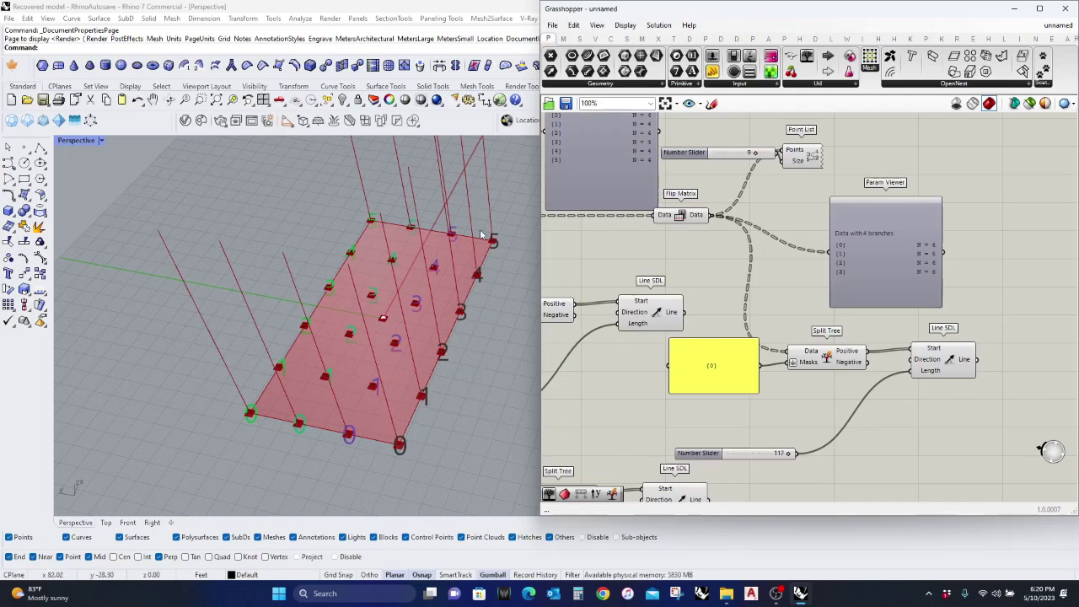
Step: Duplicate the Split Tree and Line SDL group connected to Flip Matrix and place the copy below it
right_click_drag(482, 235, 494, 263)
scroll(789, 399, "down", 3)
left_click_drag(890, 431, 880, 462)
scroll(882, 466, "up", 5)
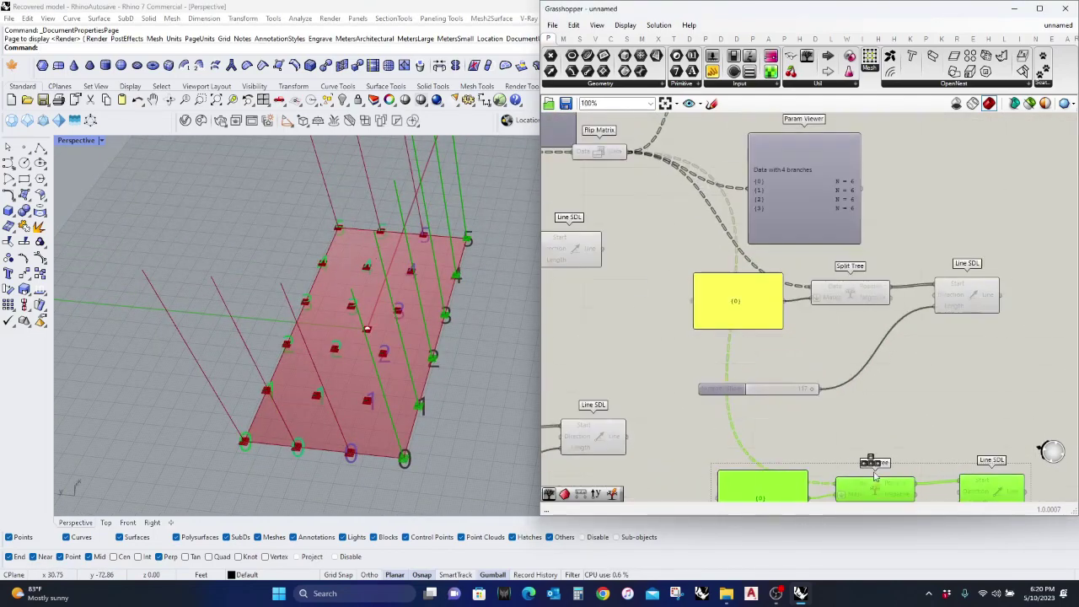
Step: Set the mask in the newest copied Panel to {4}
double_click(741, 388)
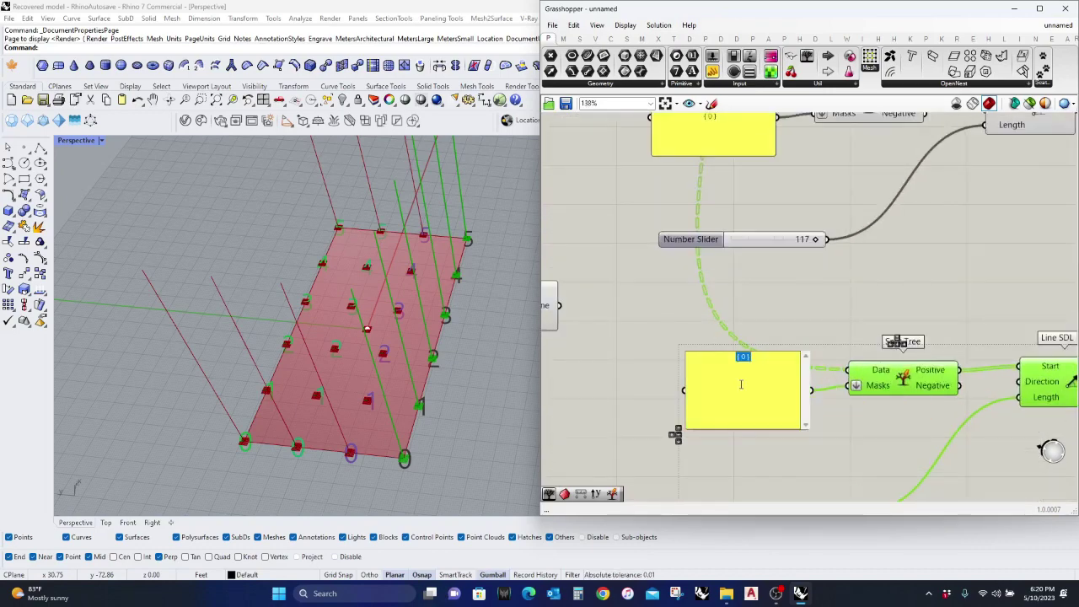
left_click(740, 356)
left_click(867, 292)
scroll(832, 354, "down", 3)
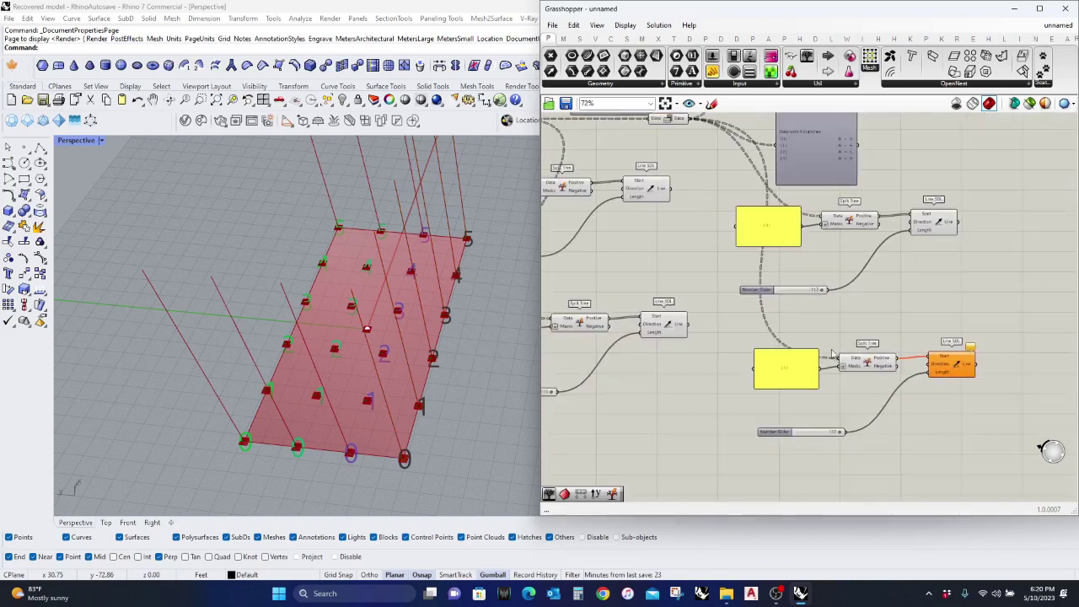
Step: Correct the mask in the newest copied Panel to {3}
scroll(832, 354, "up", 3)
left_click(663, 363)
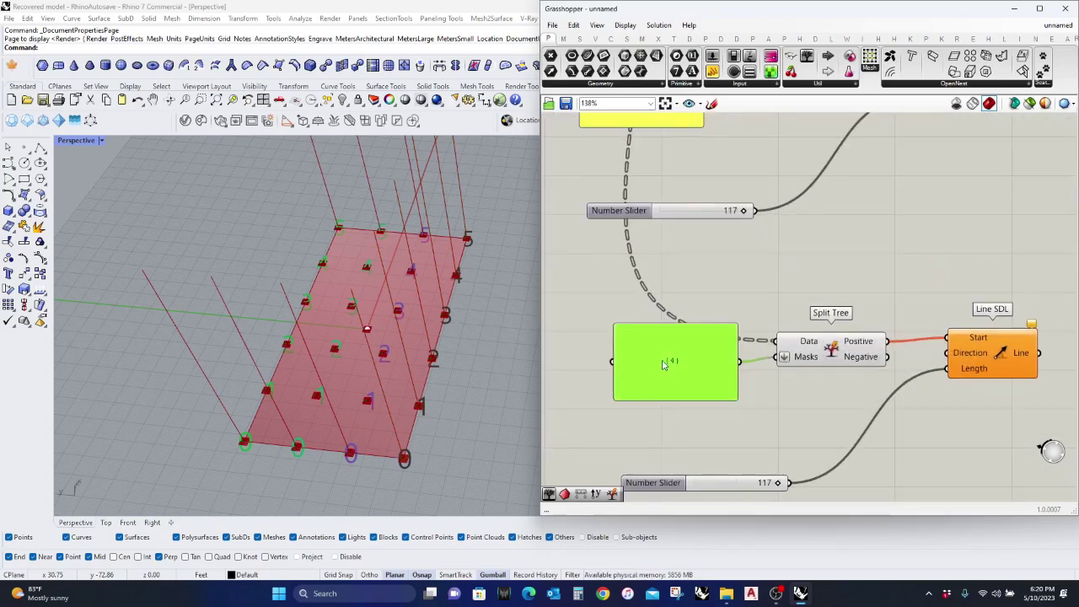
double_click(664, 362)
type("3")
left_click(853, 270)
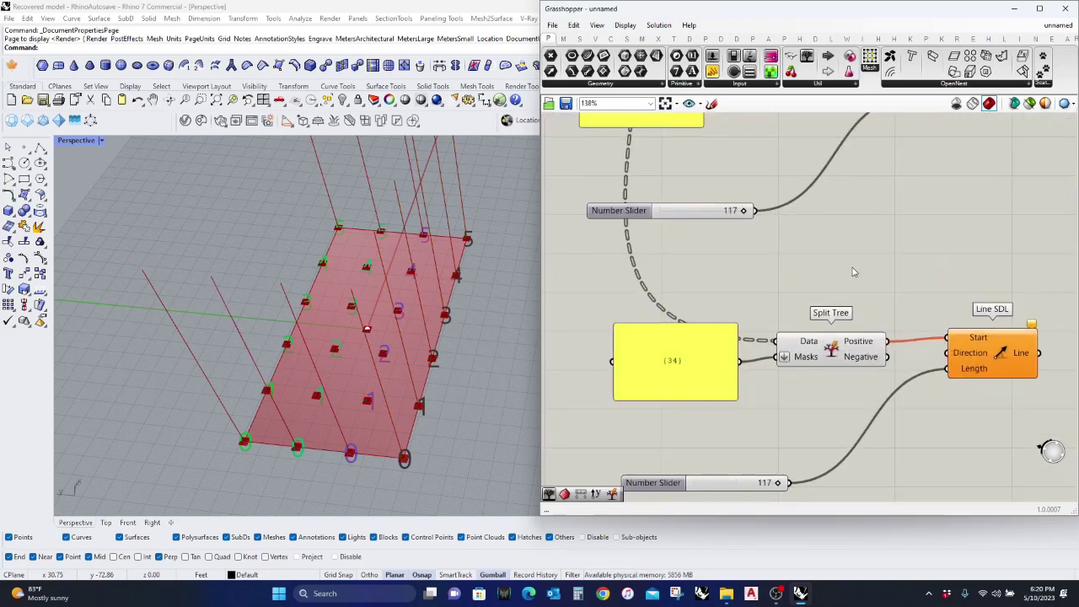
double_click(672, 362)
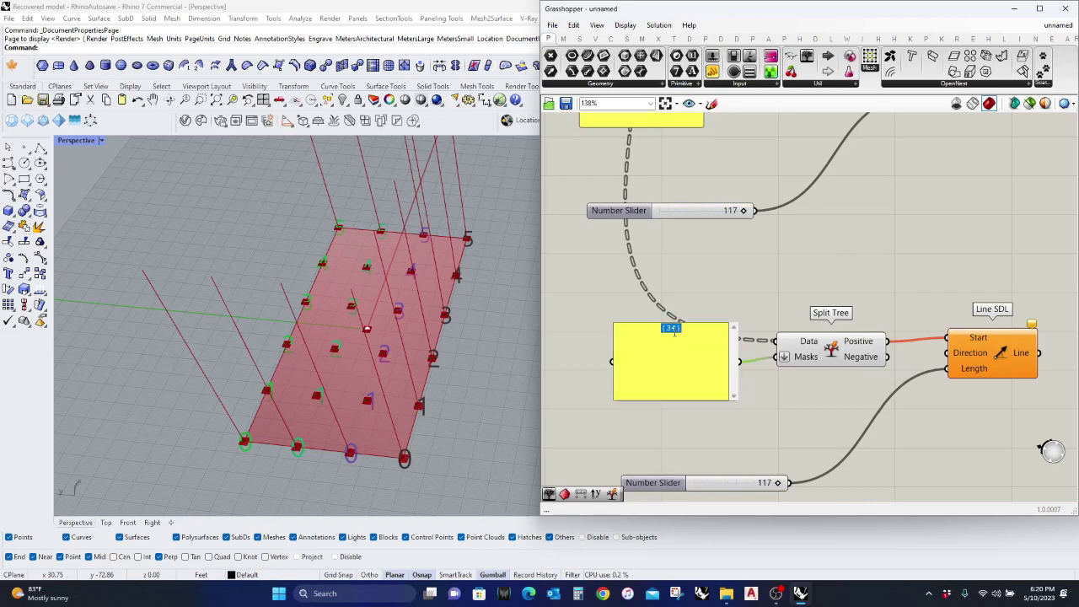
left_click(681, 337)
left_click(818, 278)
Step: Delete all four Panel, Split Tree, Line SDL and slider groups together with the Param Viewer reading Flip Matrix
scroll(810, 379, "down", 3)
scroll(353, 406, "down", 5)
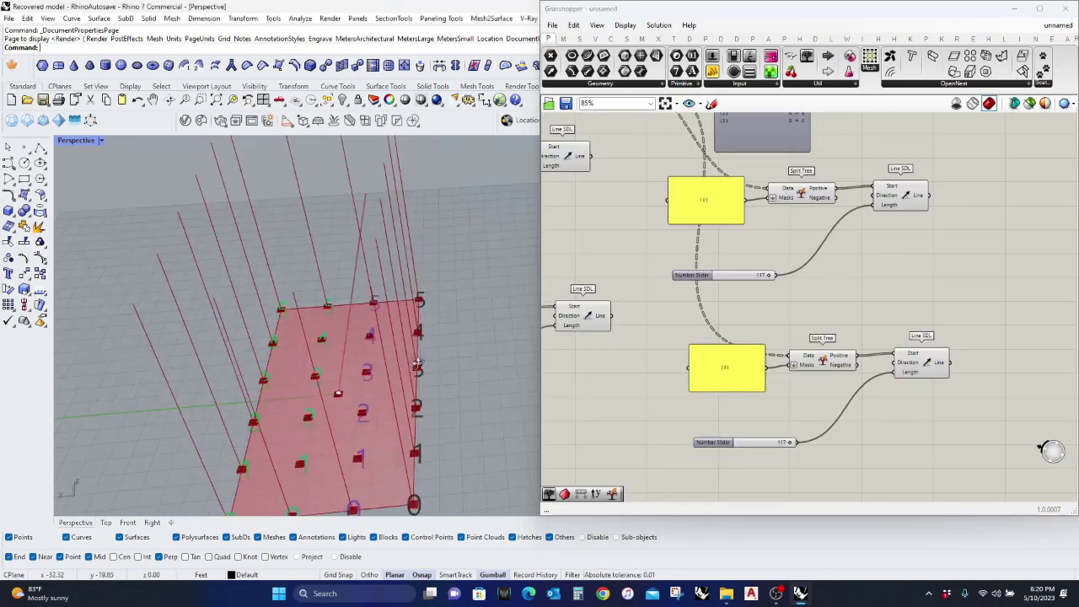
right_click_drag(353, 406, 464, 359)
scroll(460, 341, "down", 4)
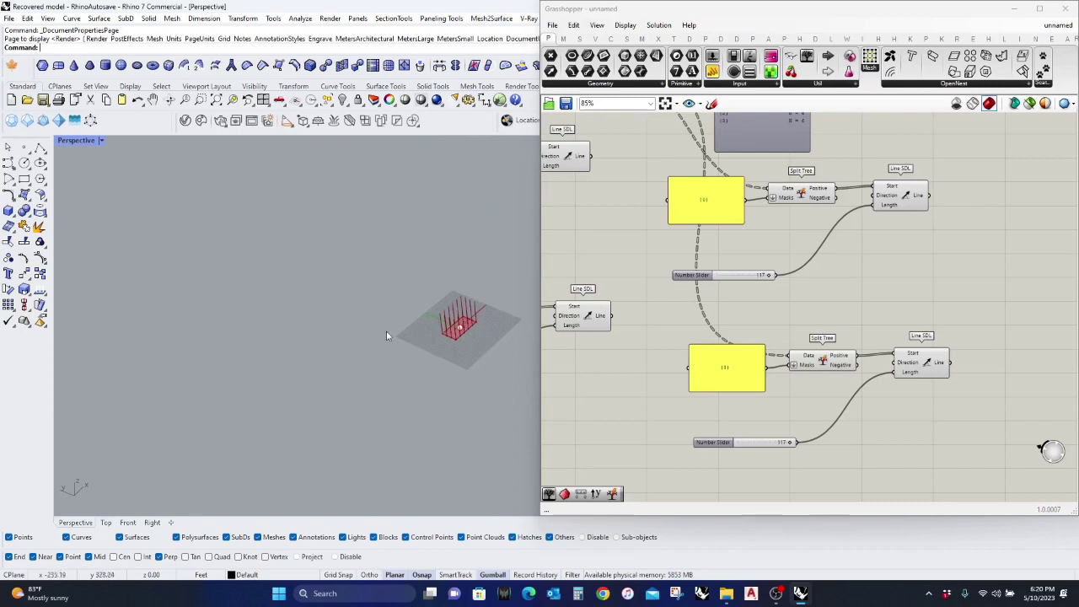
scroll(386, 331, "down", 2)
scroll(807, 338, "down", 8)
scroll(807, 338, "up", 6)
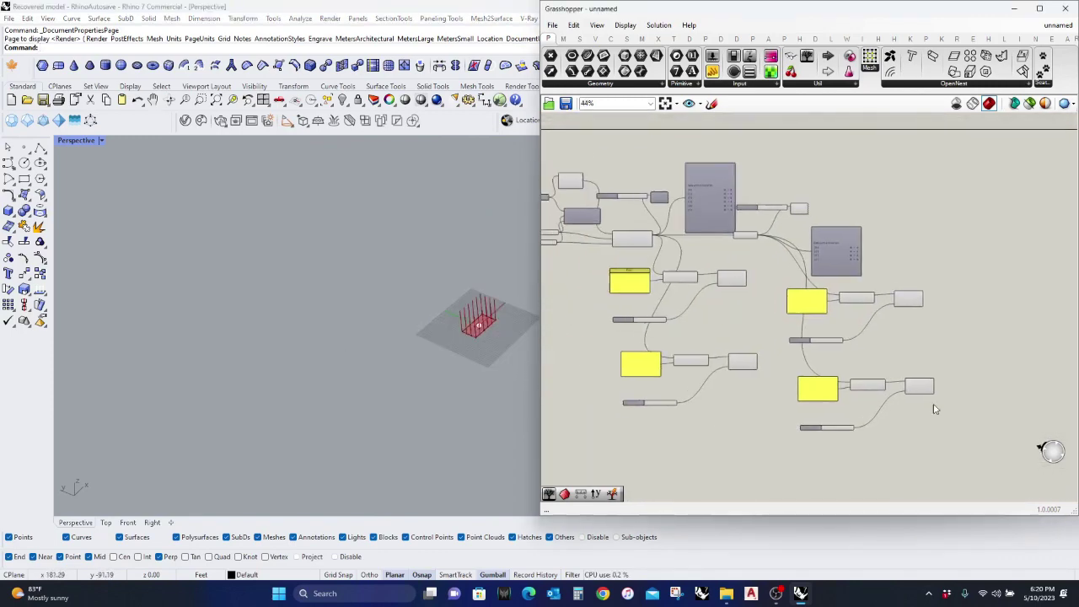
left_click_drag(959, 459, 547, 253)
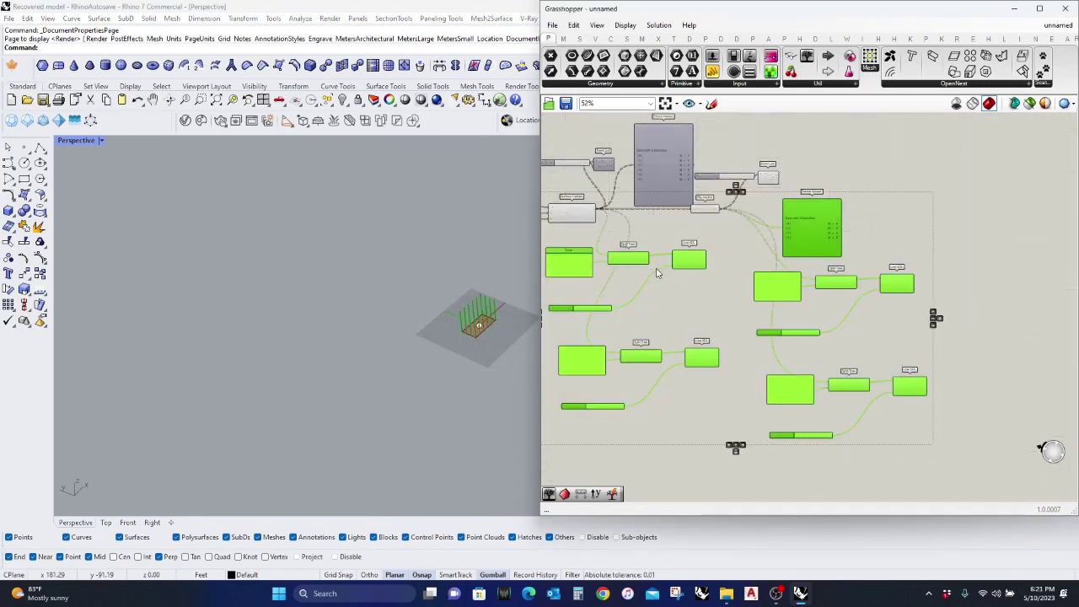
key("Delete")
Step: Delete the Flip Matrix component along with its Point List and size slider
scroll(848, 361, "up", 3)
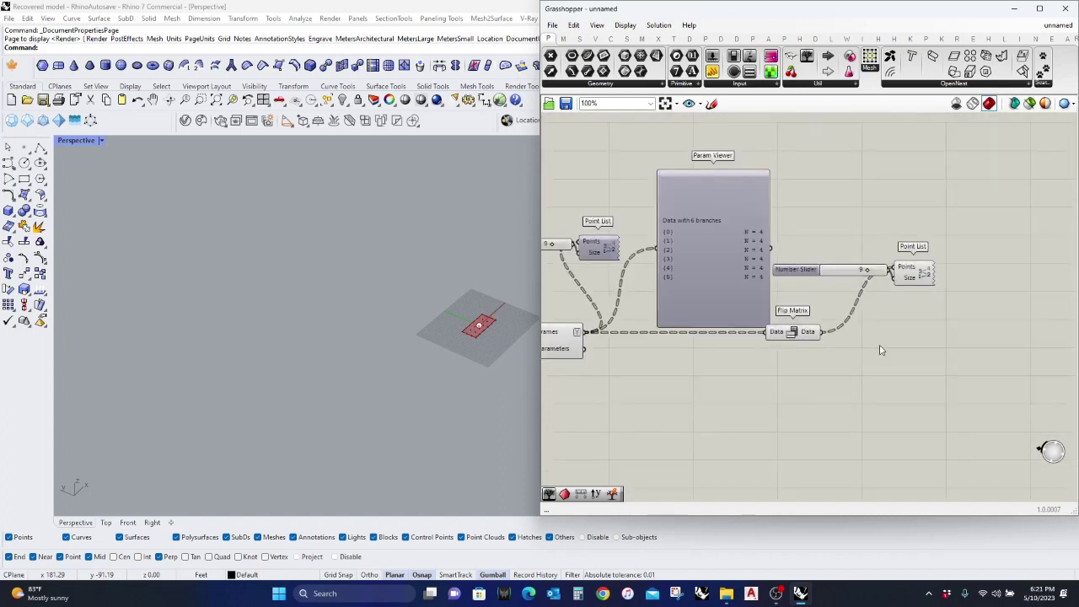
left_click_drag(975, 359, 799, 247)
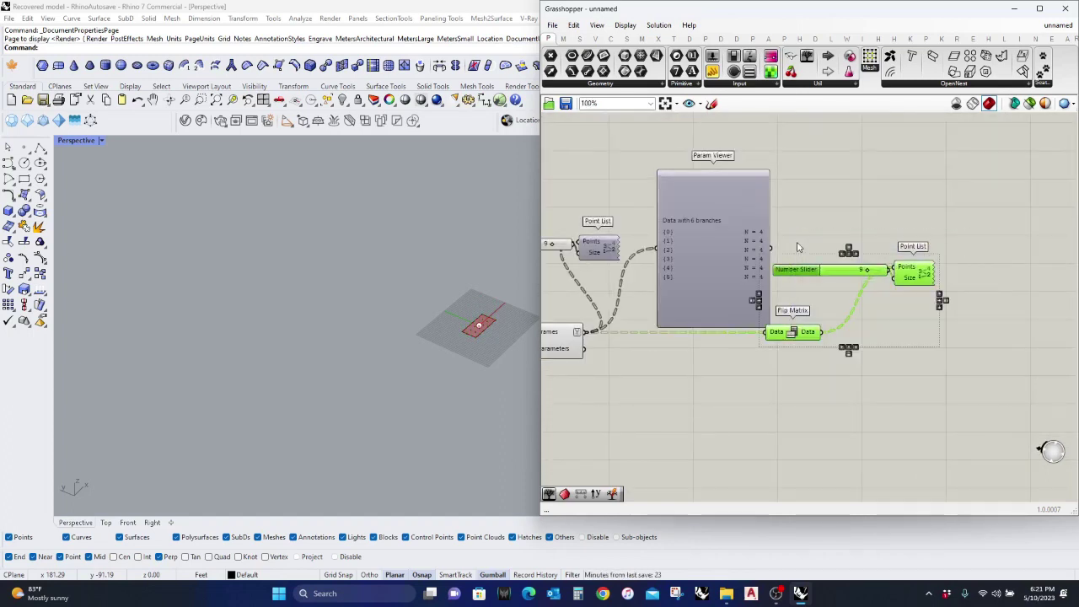
key("Delete")
Step: Delete the Surface Frames component fed by List Item, plus the leftover Point List and its size slider
right_click_drag(678, 358, 876, 335)
left_click(732, 319)
middle_click(731, 319)
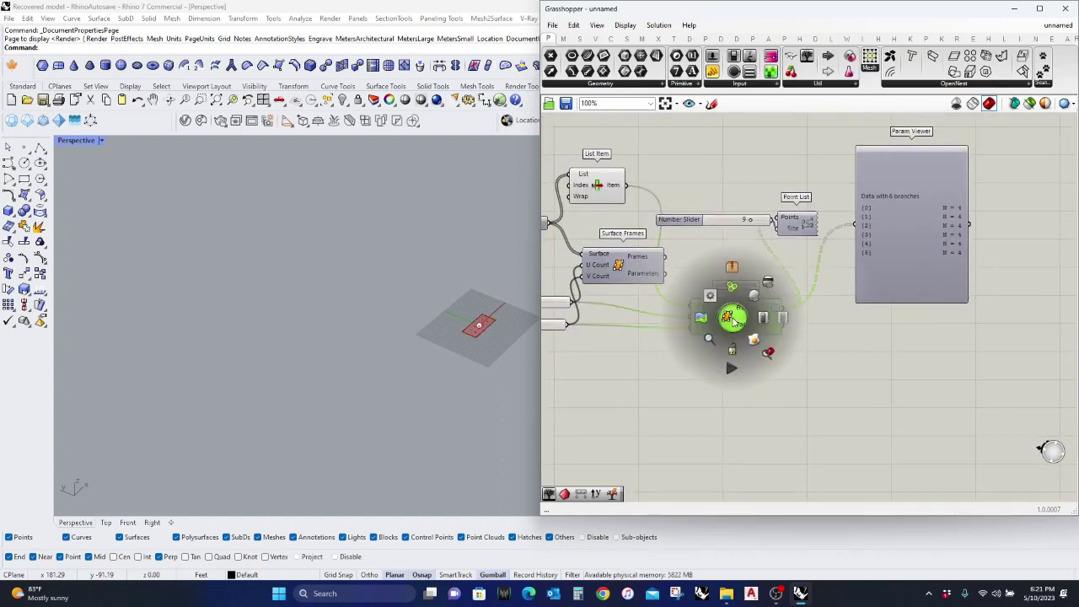
left_click(751, 298)
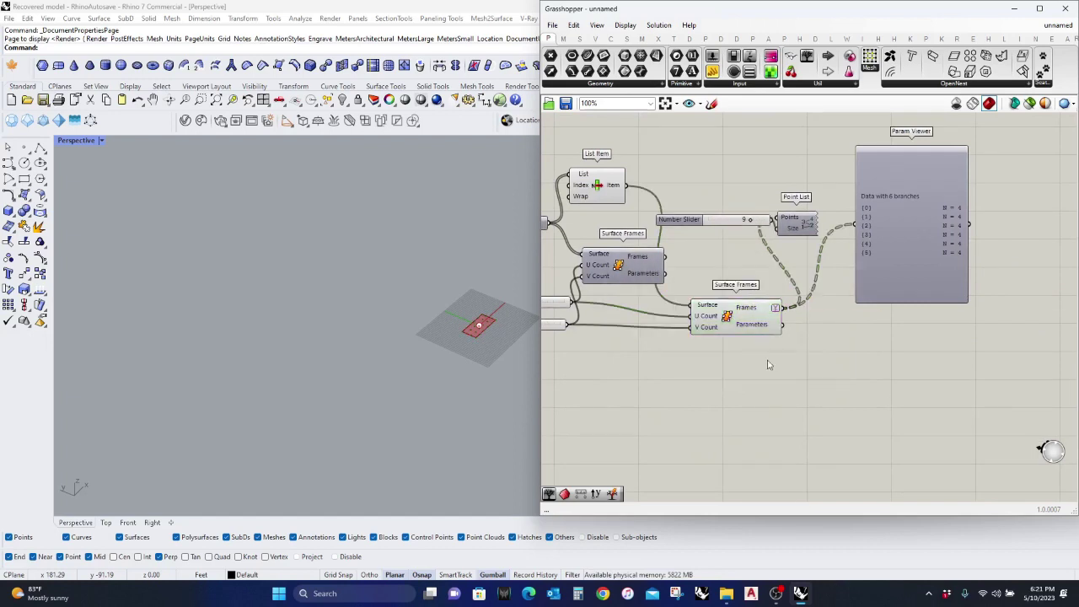
right_click_drag(770, 362, 964, 397)
key("Delete")
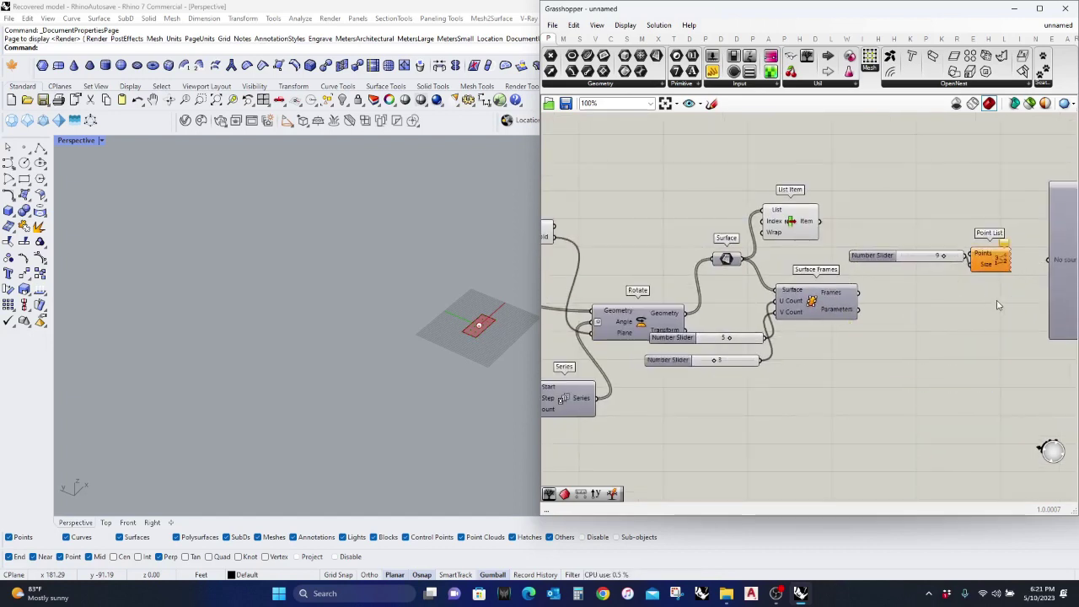
left_click_drag(1004, 293, 907, 247)
key("Delete")
Step: Turn on the preview of the remaining Surface Frames component fed by the Surface parameter
left_click(825, 305)
middle_click(825, 305)
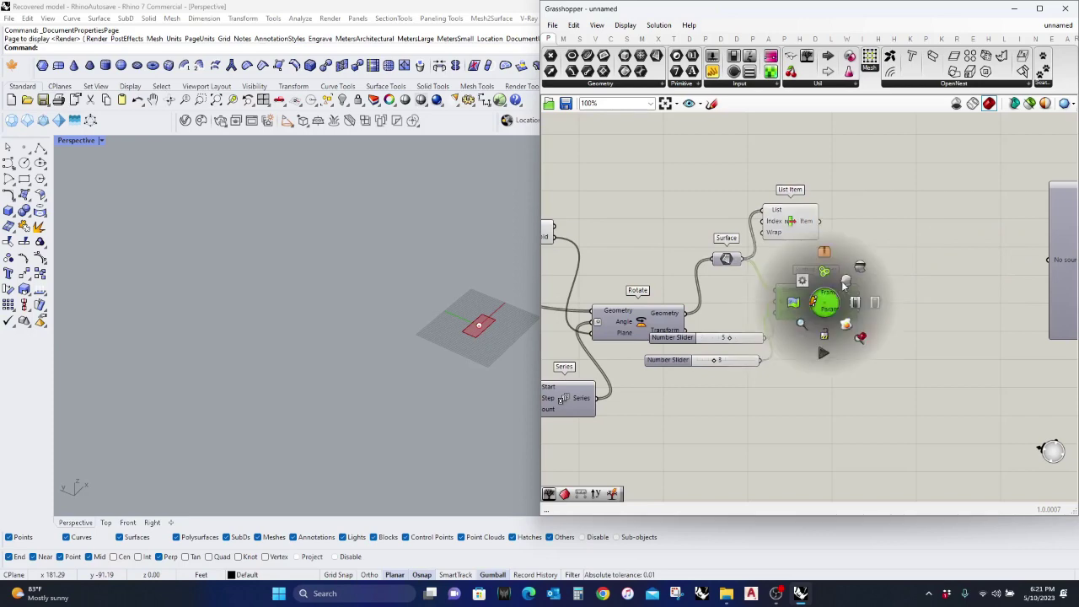
left_click(844, 284)
left_click(858, 331)
Step: Turn on the preview of the Rotate component that produces the twisted floors
right_click_drag(734, 319, 858, 324)
scroll(790, 324, "up", 3)
left_click(734, 321)
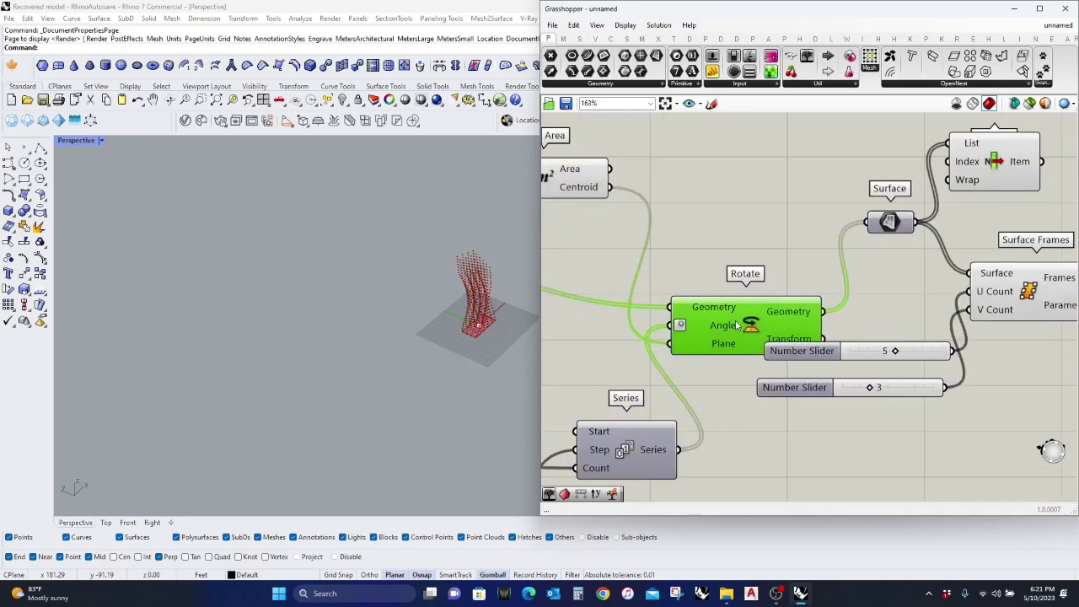
scroll(735, 320, "up", 1)
middle_click(735, 321)
left_click(756, 301)
left_click(756, 300)
scroll(398, 305, "up", 3)
scroll(307, 331, "down", 5)
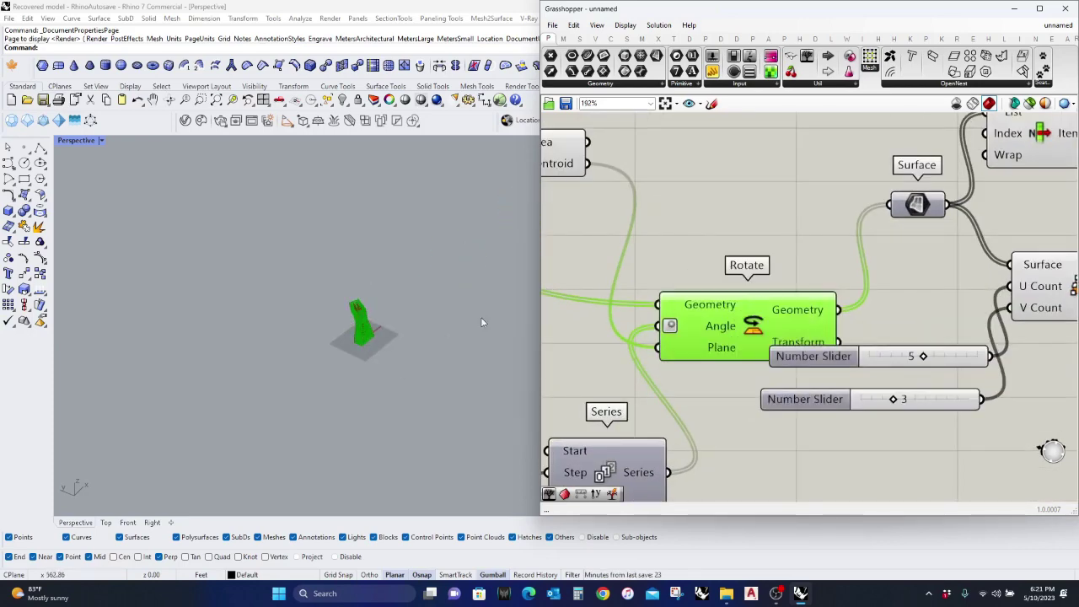
Step: Turn on the preview of the Surface parameter connected to Rotate
scroll(918, 253, "up", 1)
left_click(917, 195)
middle_click(908, 199)
left_click(925, 172)
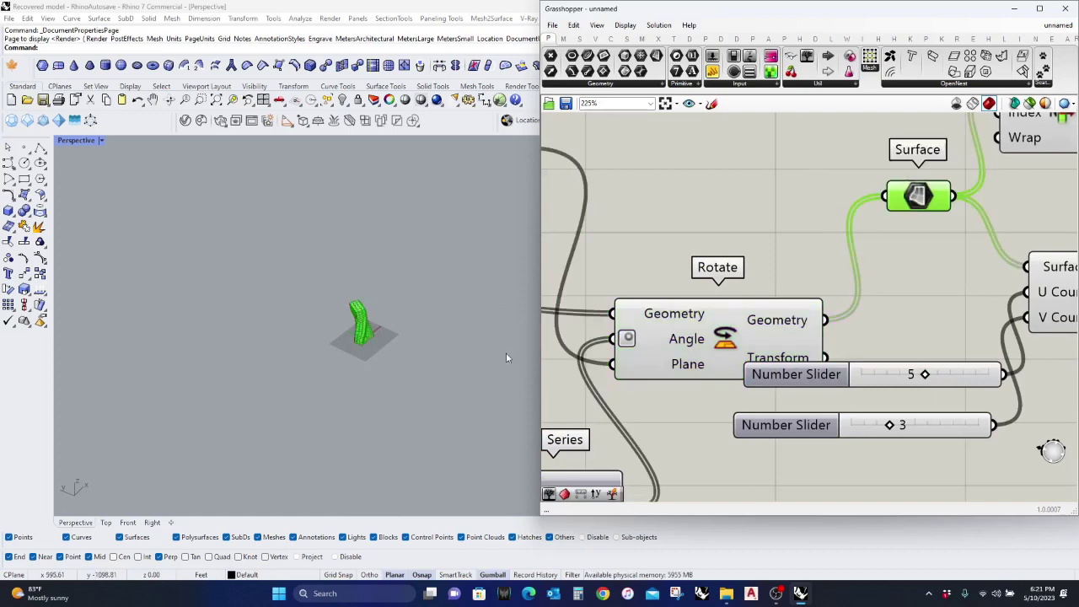
scroll(352, 305, "up", 2)
scroll(351, 305, "up", 5)
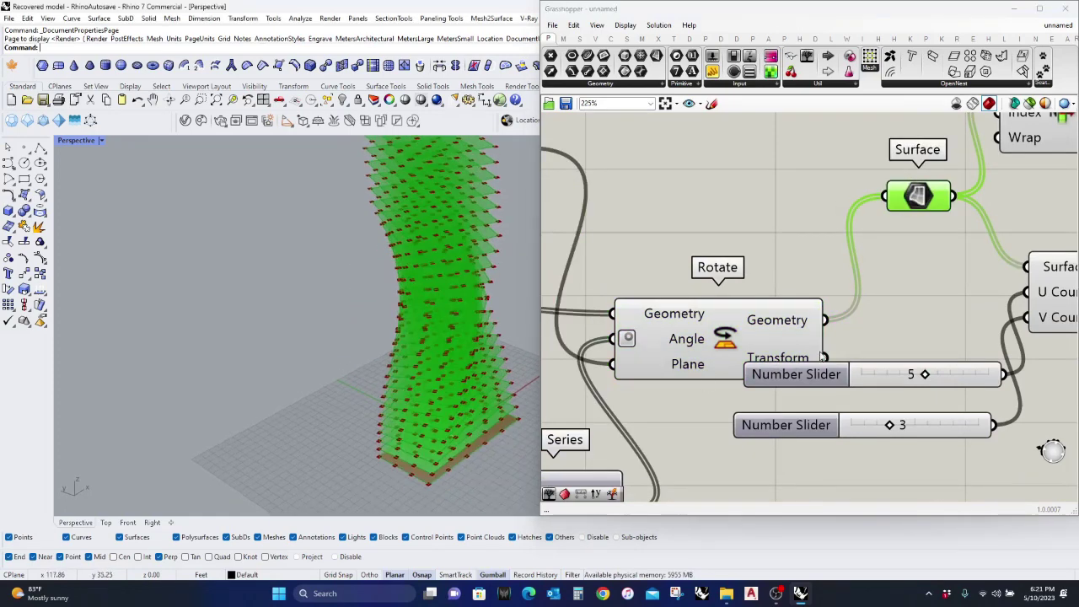
Step: Move the Param Viewer closer to the remaining Surface Frames component and connect the Frames output to it
scroll(563, 328, "down", 4)
right_click_drag(748, 336, 666, 403)
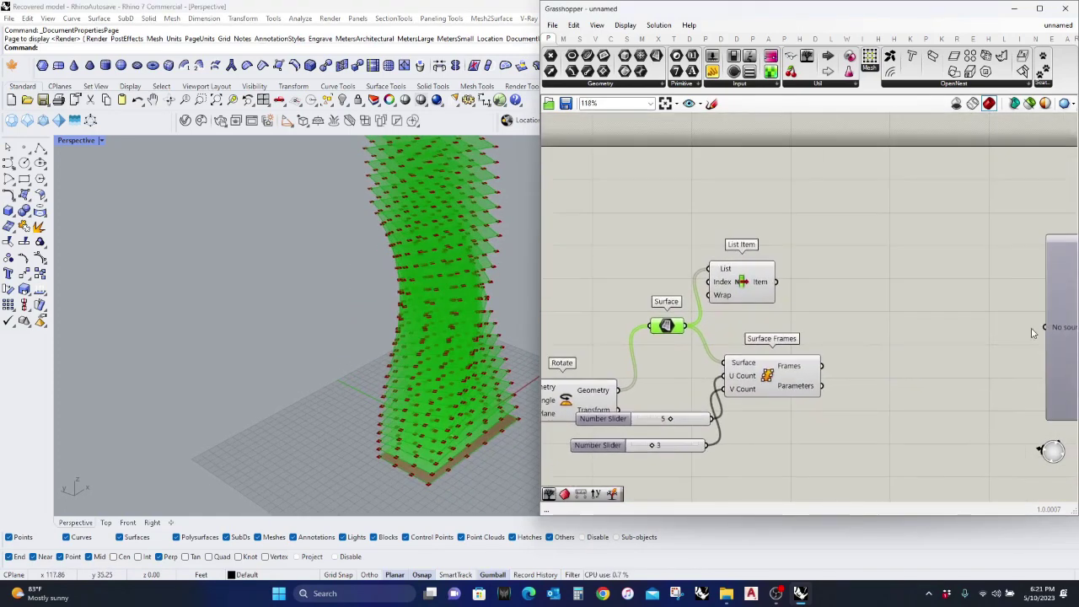
left_click_drag(1035, 324, 920, 219)
left_click_drag(836, 222, 729, 364)
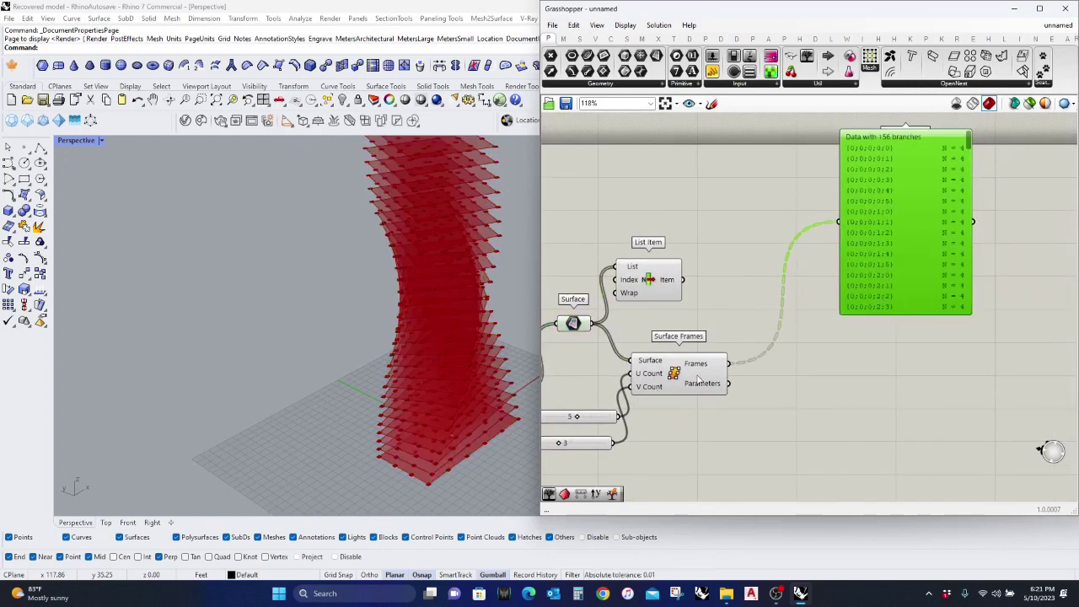
Step: Simplify the Frames output of Surface Frames and stretch the Param Viewer taller
right_click(706, 365)
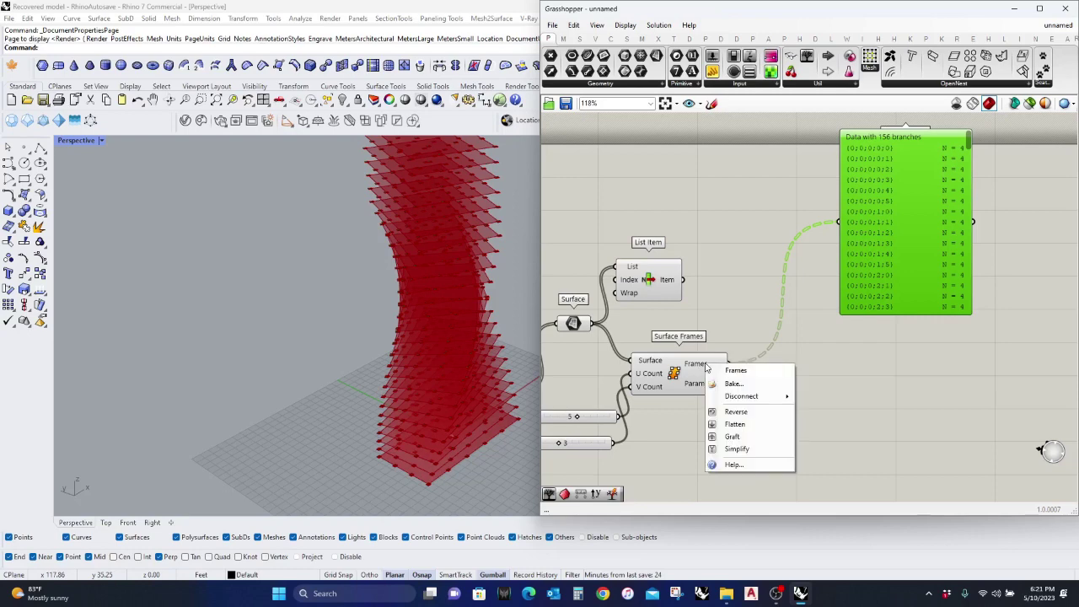
left_click(733, 452)
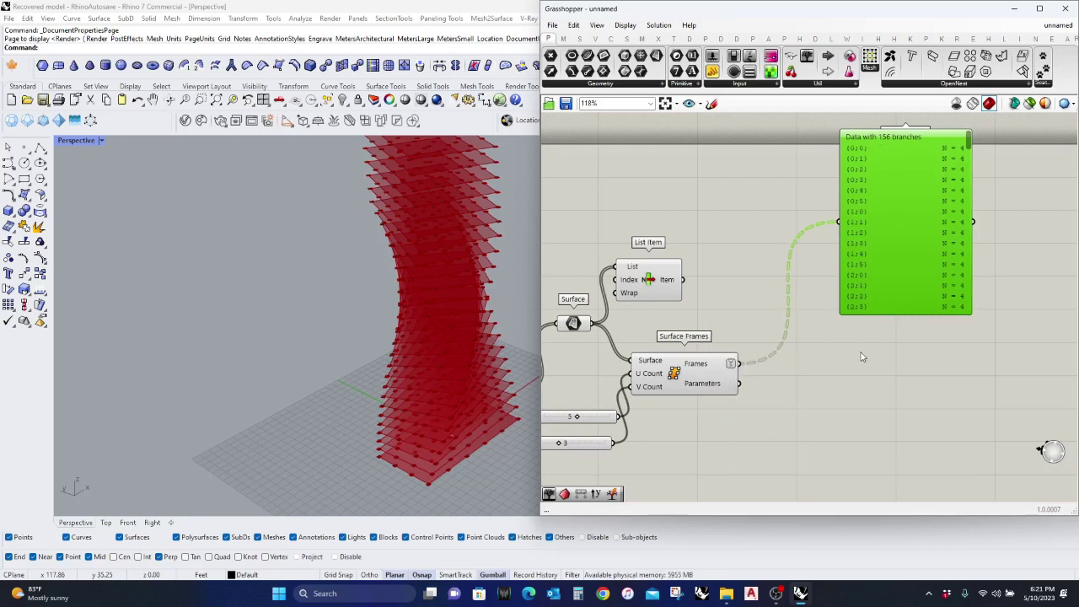
left_click_drag(908, 314, 919, 464)
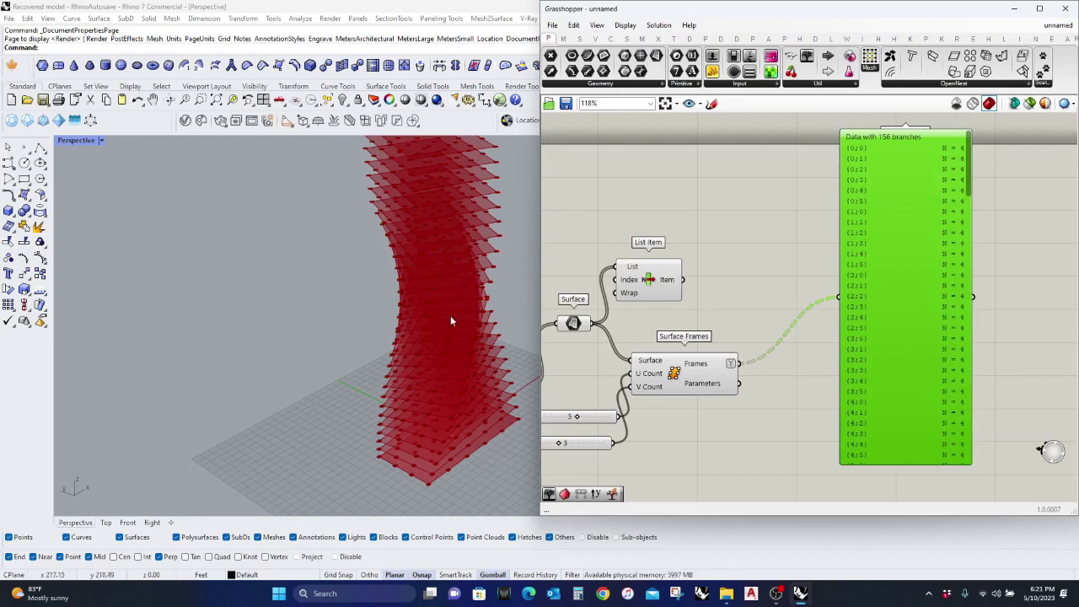
Step: Examine the branch paths in the Param Viewer from first to last and compare them with the tower's floors
scroll(450, 317, "down", 2)
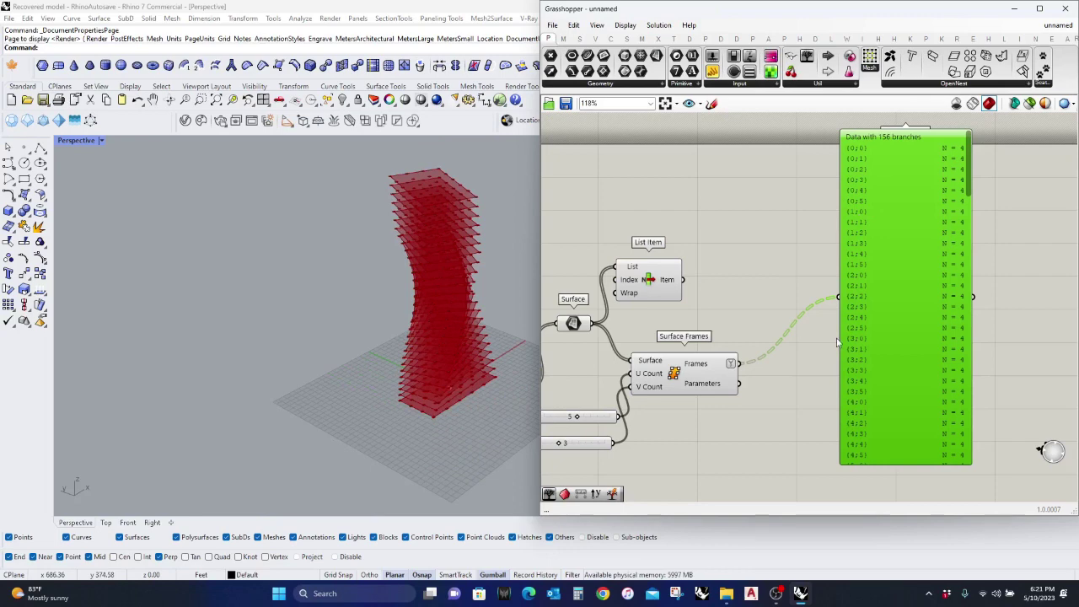
scroll(868, 236, "up", 4)
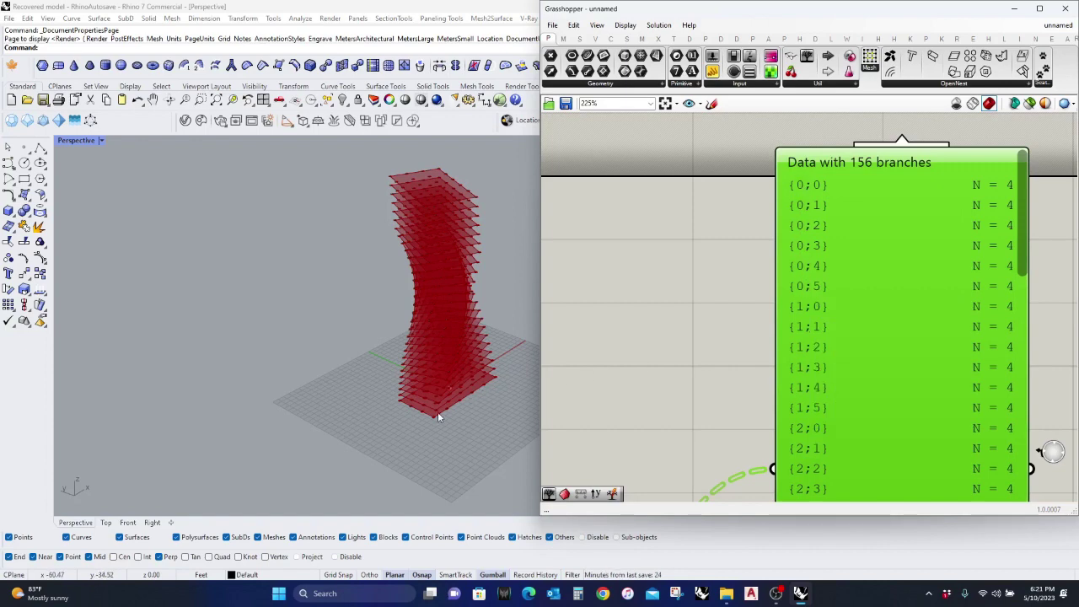
scroll(434, 416, "up", 5)
scroll(433, 417, "up", 3)
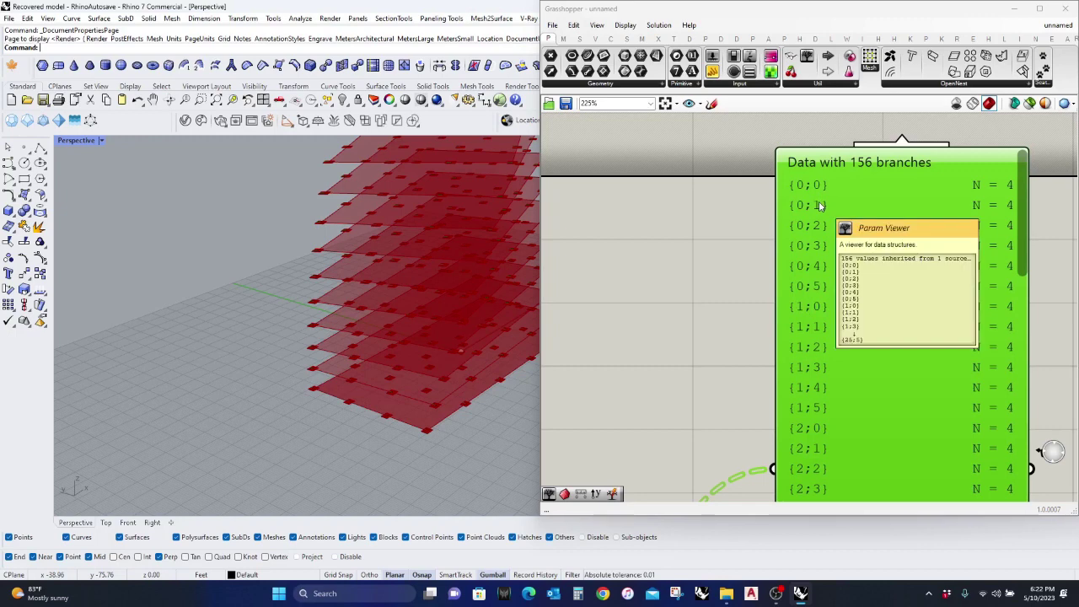
right_click_drag(496, 414, 401, 423)
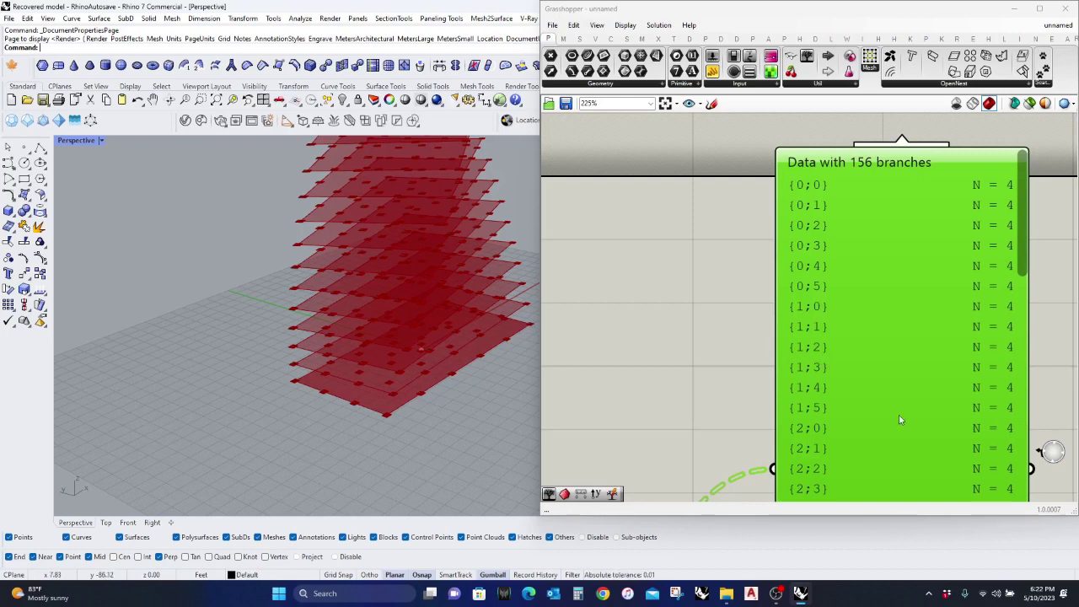
scroll(794, 316, "down", 3)
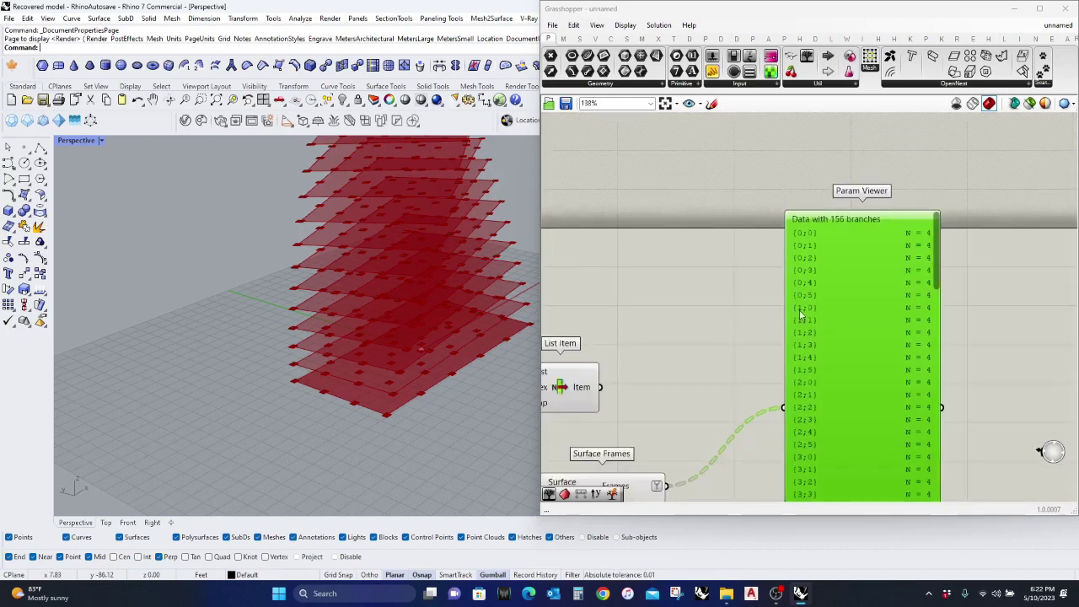
left_click_drag(933, 254, 951, 577)
scroll(894, 381, "down", 3)
scroll(892, 392, "up", 5)
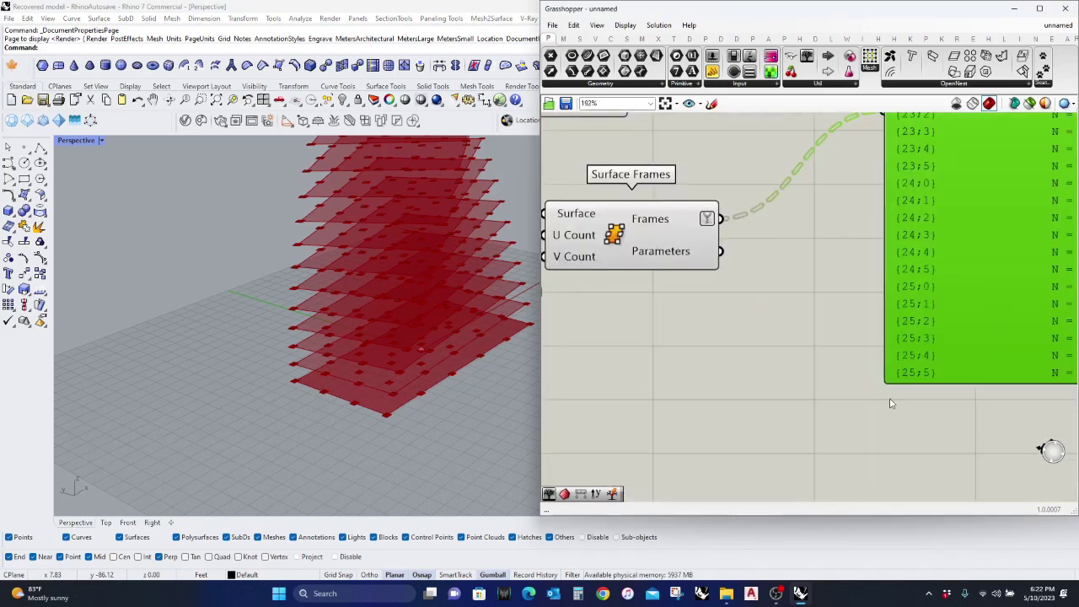
Step: Check the slider driving the Series Count and compare it with the last branch paths in the Param Viewer
scroll(867, 369, "down", 9)
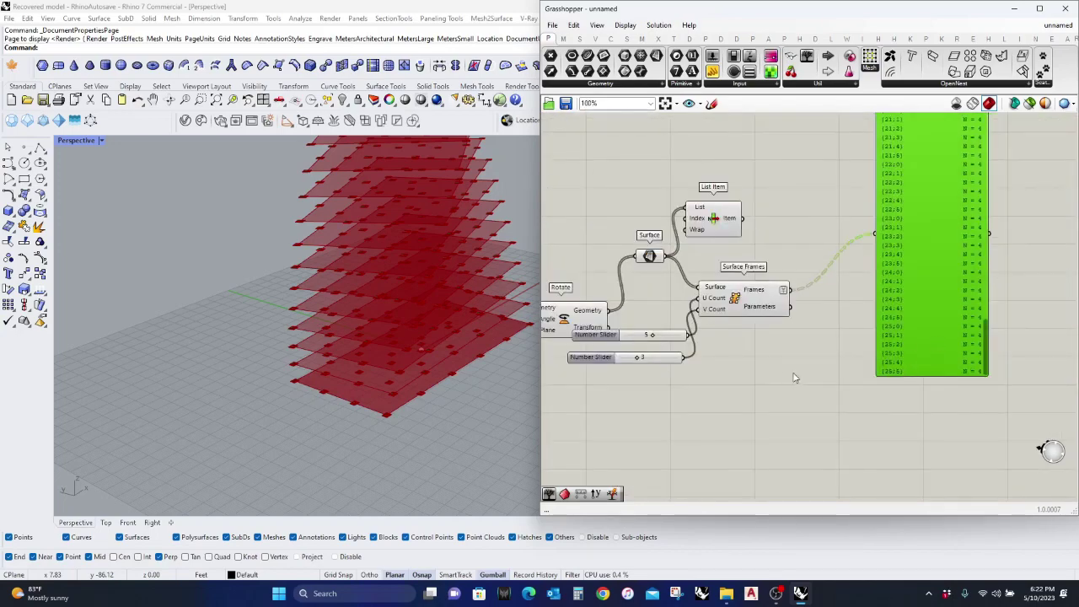
scroll(624, 389, "up", 4)
middle_click(713, 382)
scroll(682, 376, "up", 4)
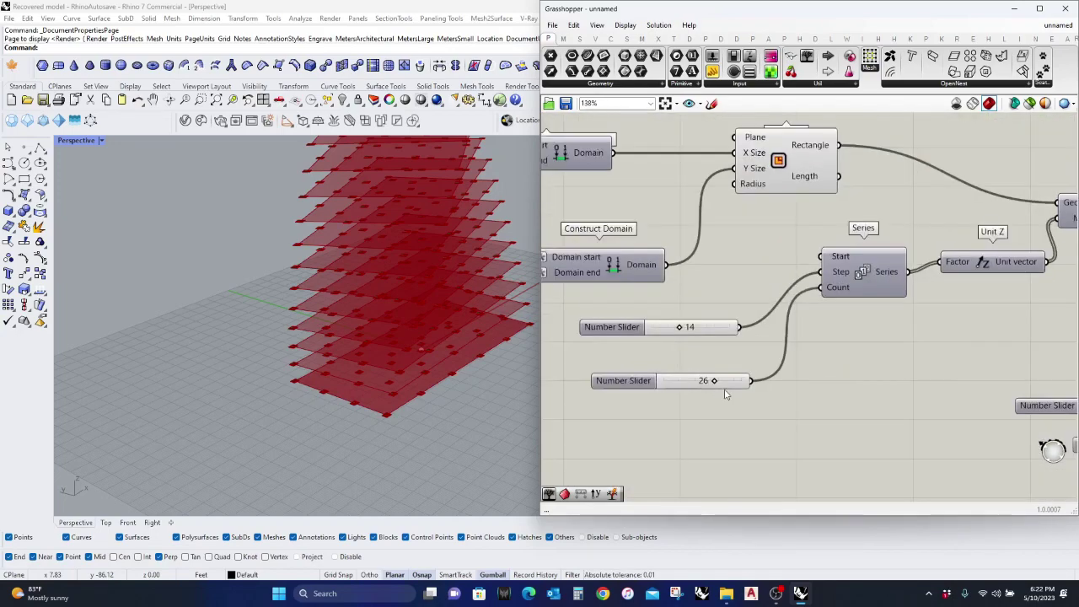
scroll(339, 364, "down", 6)
right_click_drag(987, 354, 744, 354)
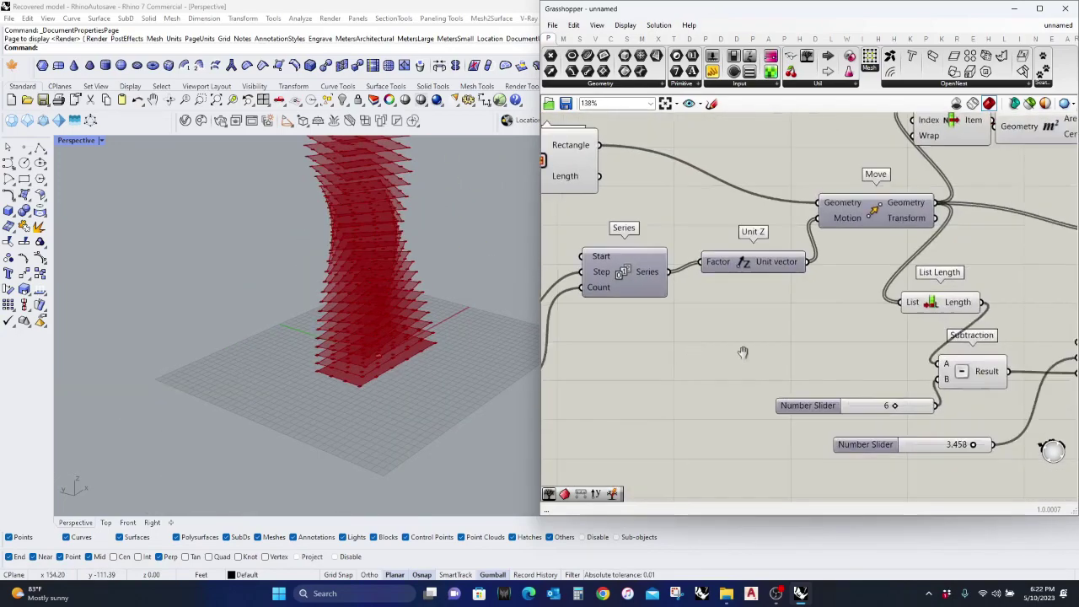
scroll(742, 352, "down", 5)
right_click_drag(953, 352, 724, 340)
scroll(936, 343, "up", 8)
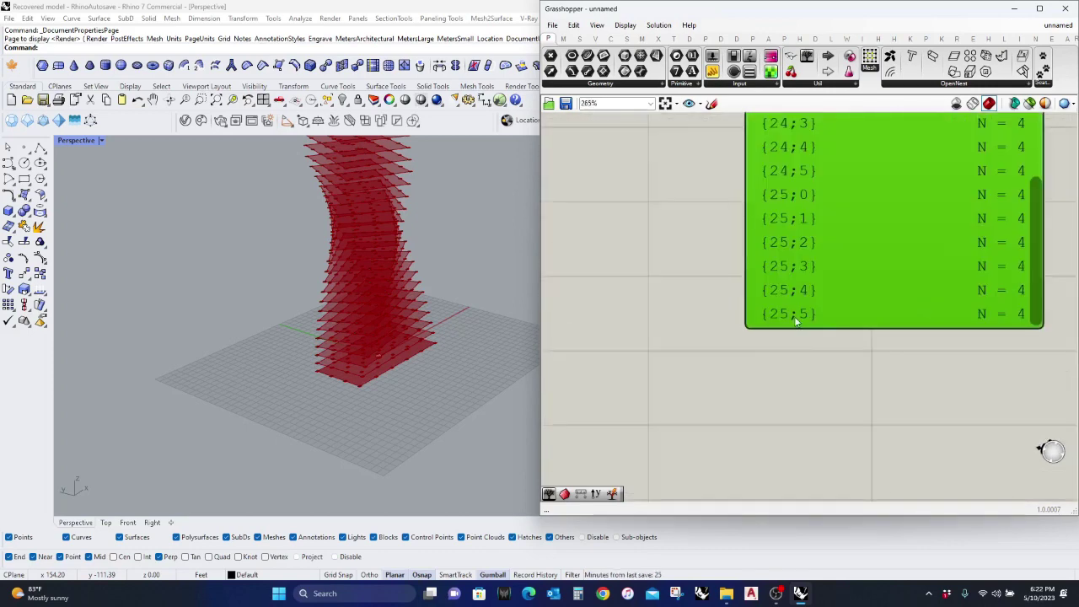
Step: Inspect the frame points on the tower's floors from the top floor down to the base in the perspective view
scroll(434, 341, "down", 3)
scroll(396, 249, "up", 6)
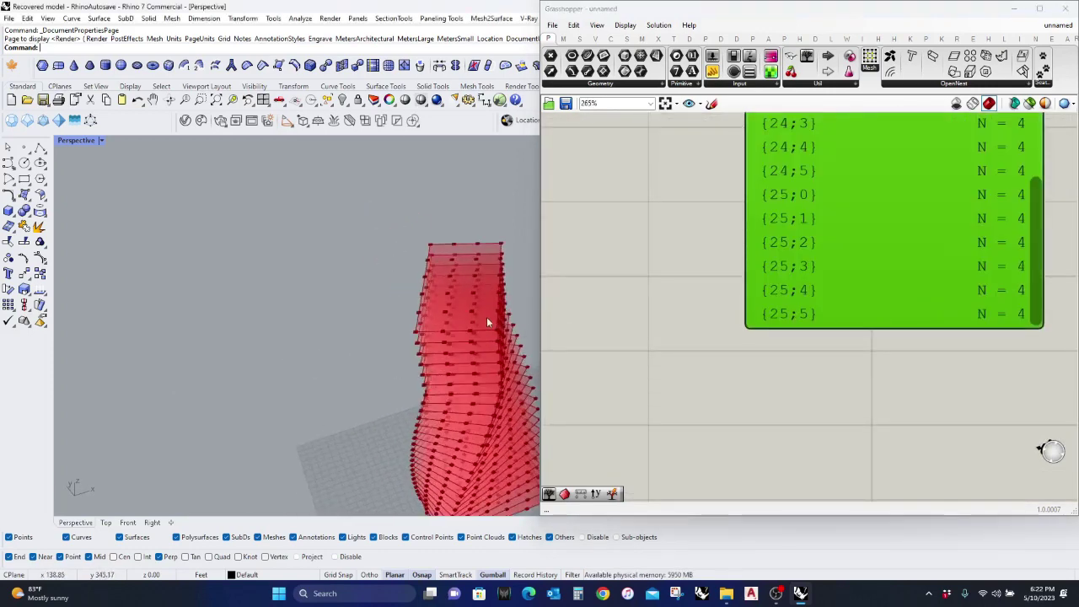
scroll(472, 322, "up", 2)
scroll(422, 342, "down", 4)
scroll(421, 354, "up", 1)
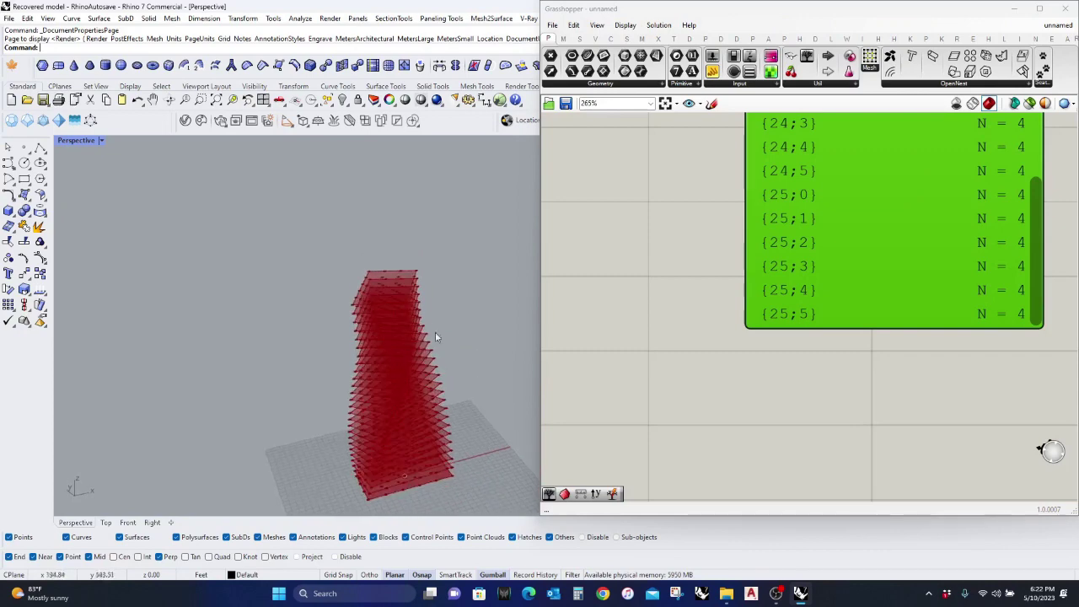
scroll(703, 340, "down", 4)
scroll(485, 315, "down", 2)
scroll(701, 333, "down", 1)
right_click_drag(701, 331, 874, 322)
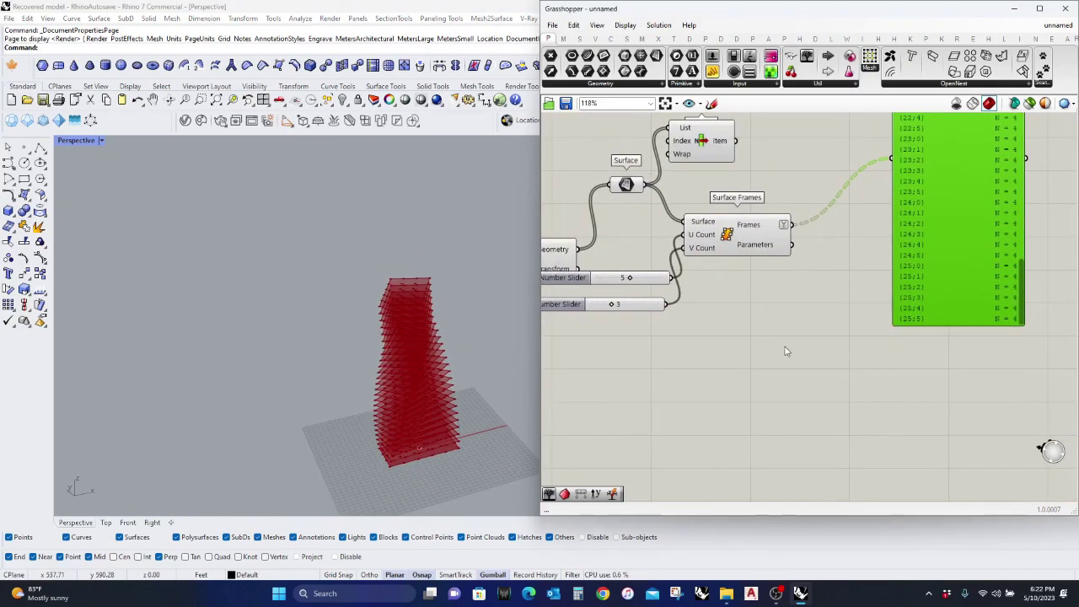
scroll(428, 428, "up", 2)
scroll(386, 382, "up", 1)
scroll(386, 382, "down", 4)
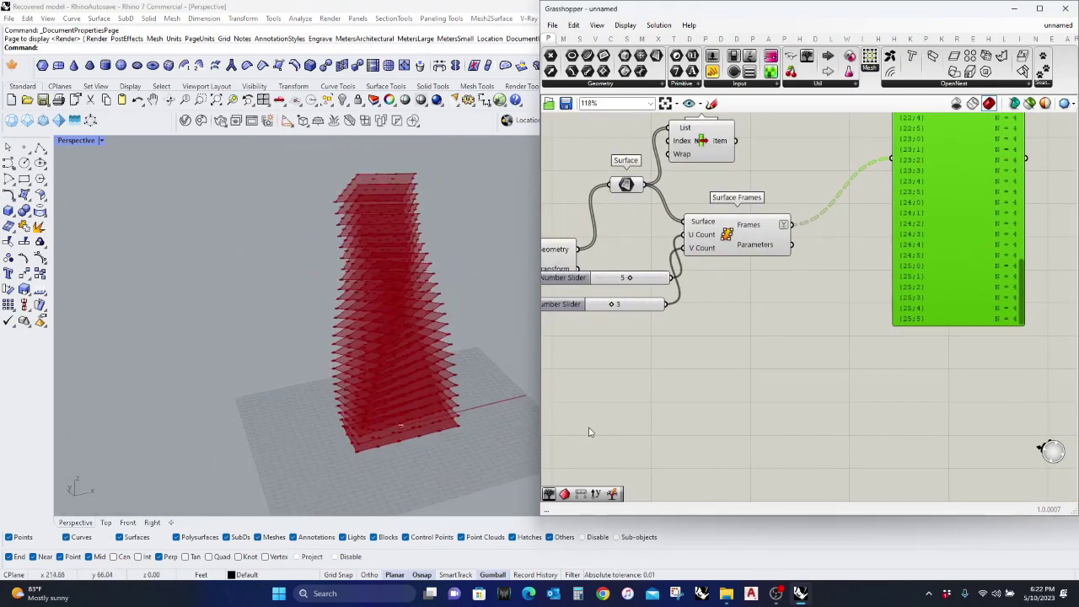
Step: Add a Dispatch component above List Item, feed the floor surfaces into its List input, and move the Param Viewer aside for space
right_click_drag(825, 334, 871, 387)
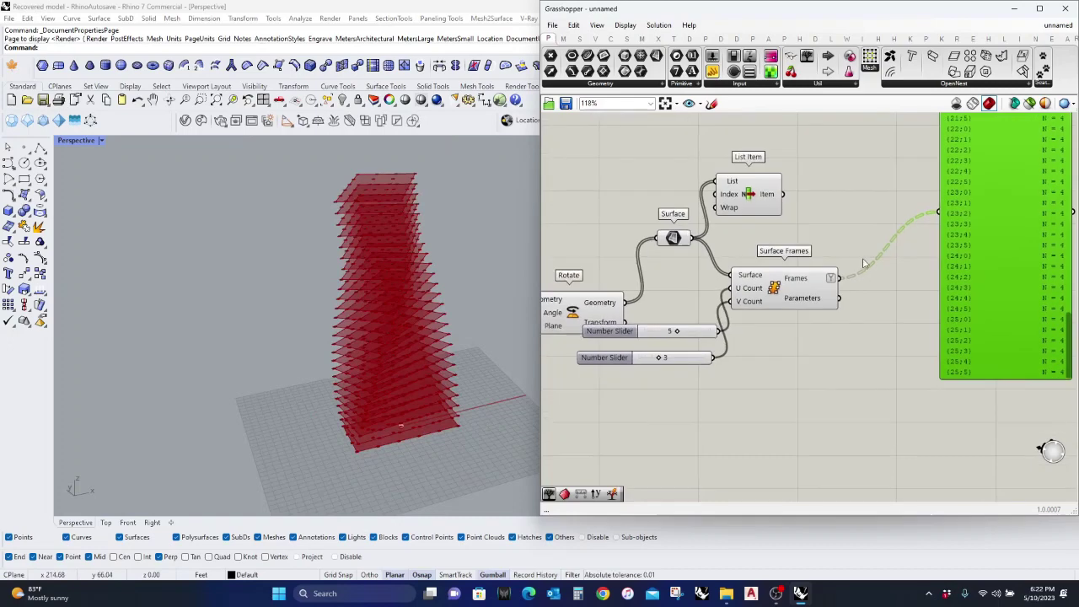
double_click(850, 195)
type("dispatc")
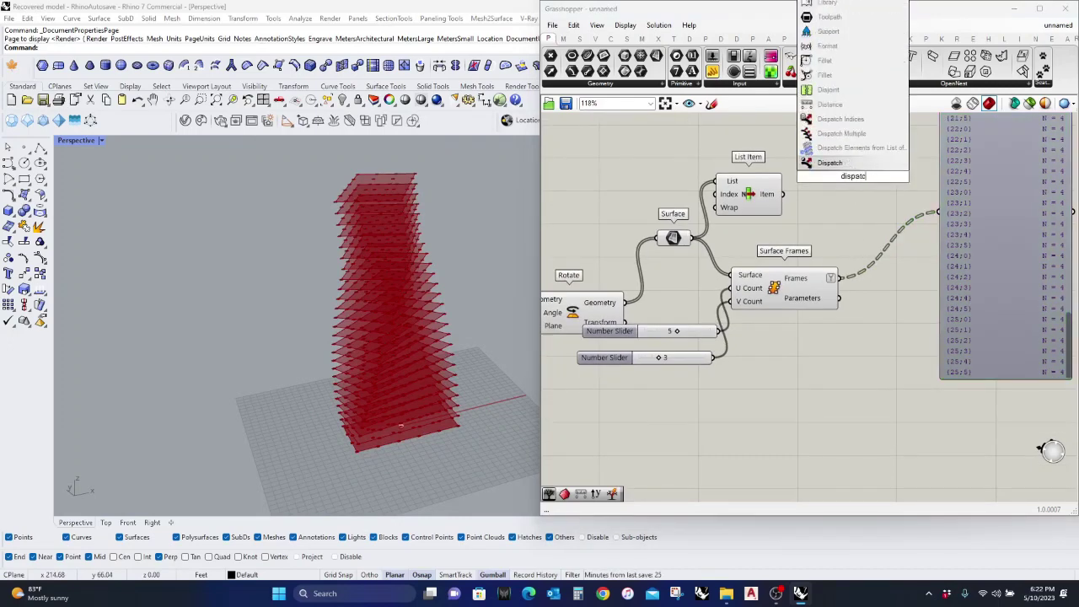
type("h")
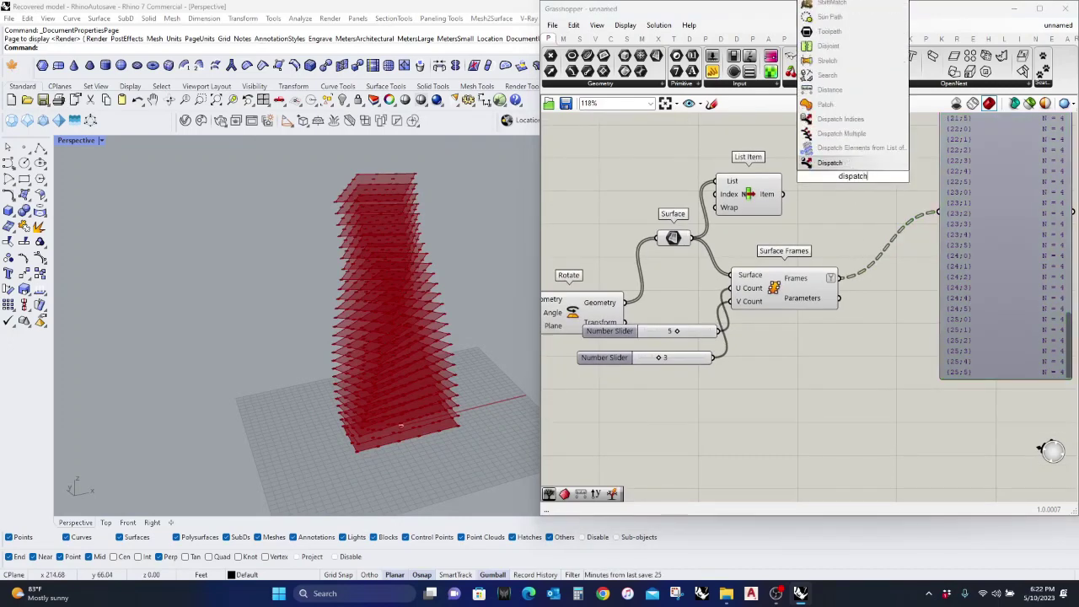
left_click(835, 164)
left_click_drag(801, 171, 801, 122)
right_click_drag(833, 212, 693, 364)
left_click_drag(880, 278, 977, 340)
Step: Add two Custom Preview components and connect Dispatch's List A and List B to their Geometry inputs
double_click(876, 249)
type("color preview")
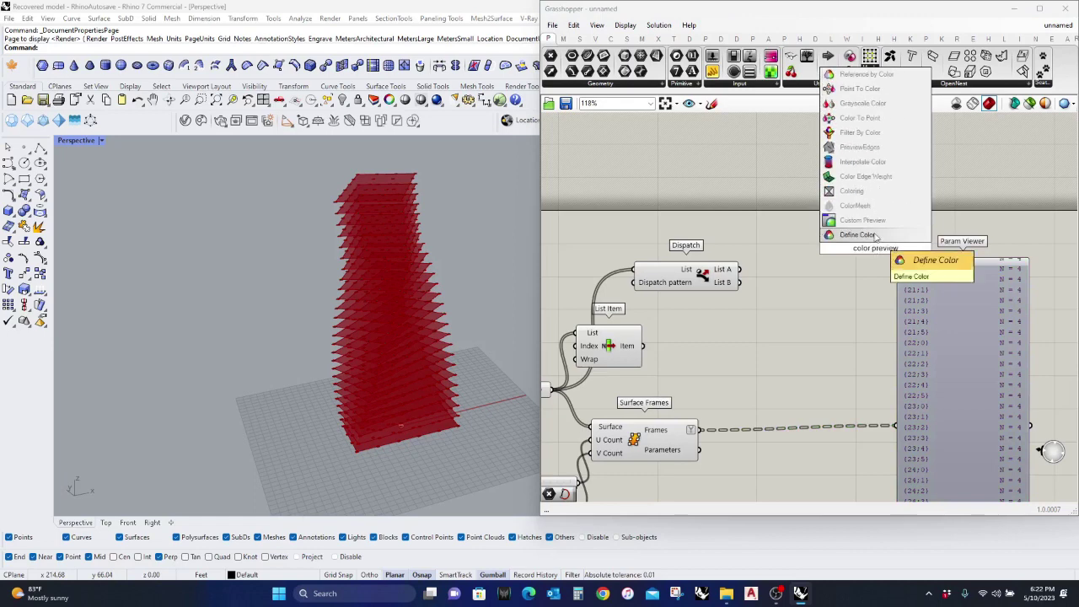
left_click(868, 221)
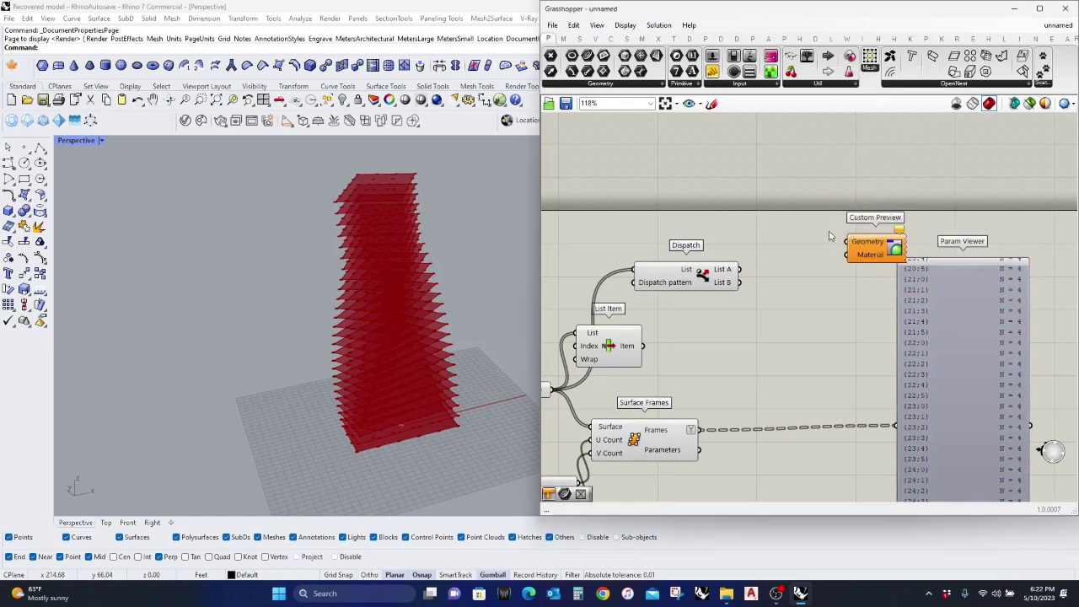
mouse_move(846, 242)
left_mouse_down()
mouse_move(740, 270)
mouse_move(711, 262)
mouse_move(709, 240)
mouse_move(852, 191)
mouse_move(853, 284)
mouse_move(942, 282)
mouse_move(845, 280)
mouse_move(732, 253)
left_mouse_up()
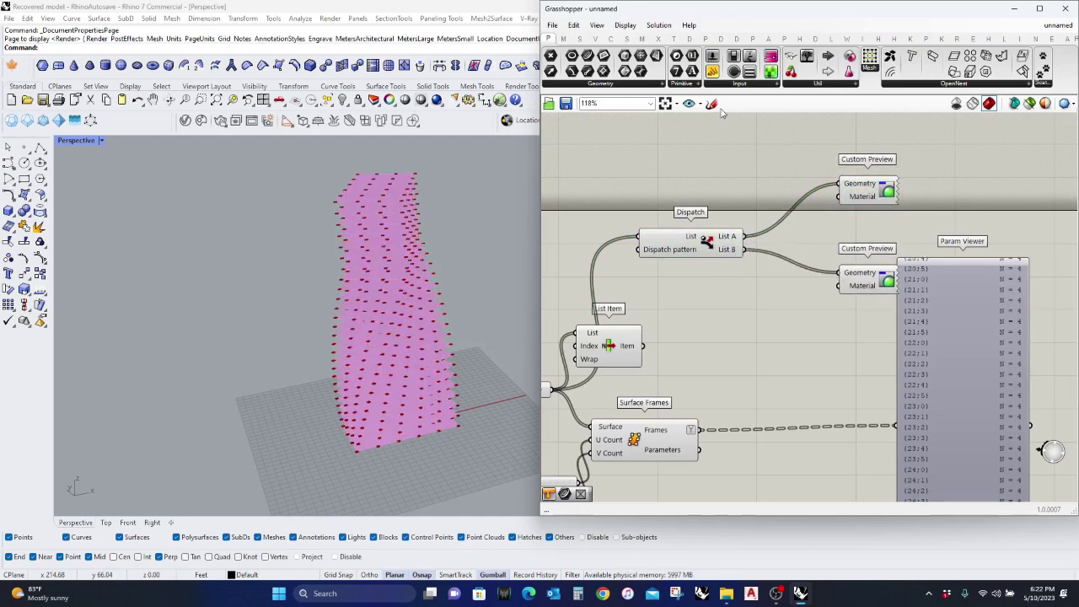
Step: Add a white Colour Swatch and connect it to the Material input of the List B Custom Preview
double_click(716, 352)
type("swatc")
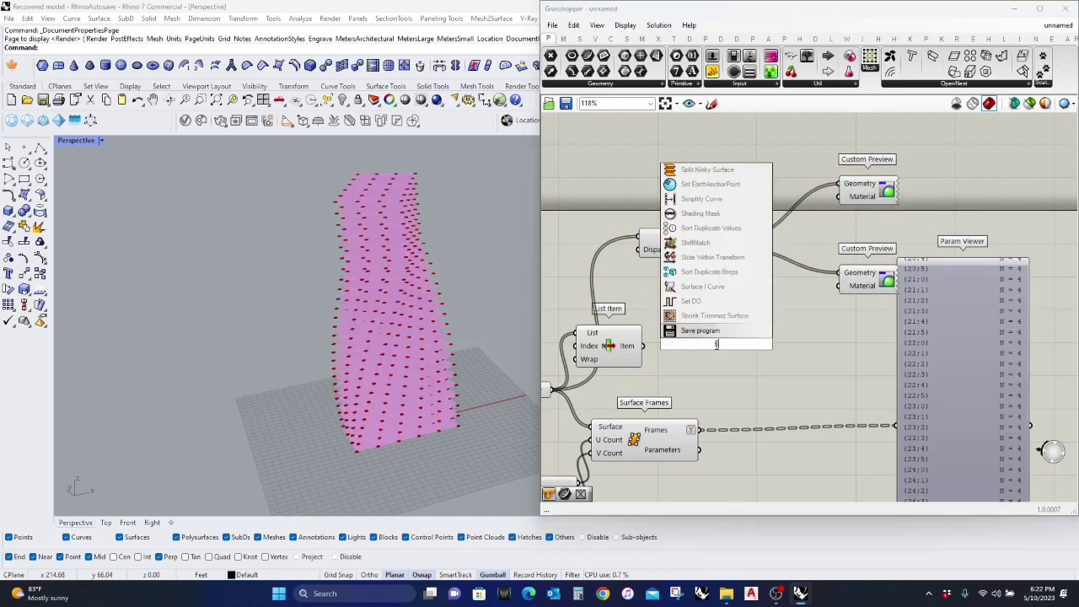
type("h")
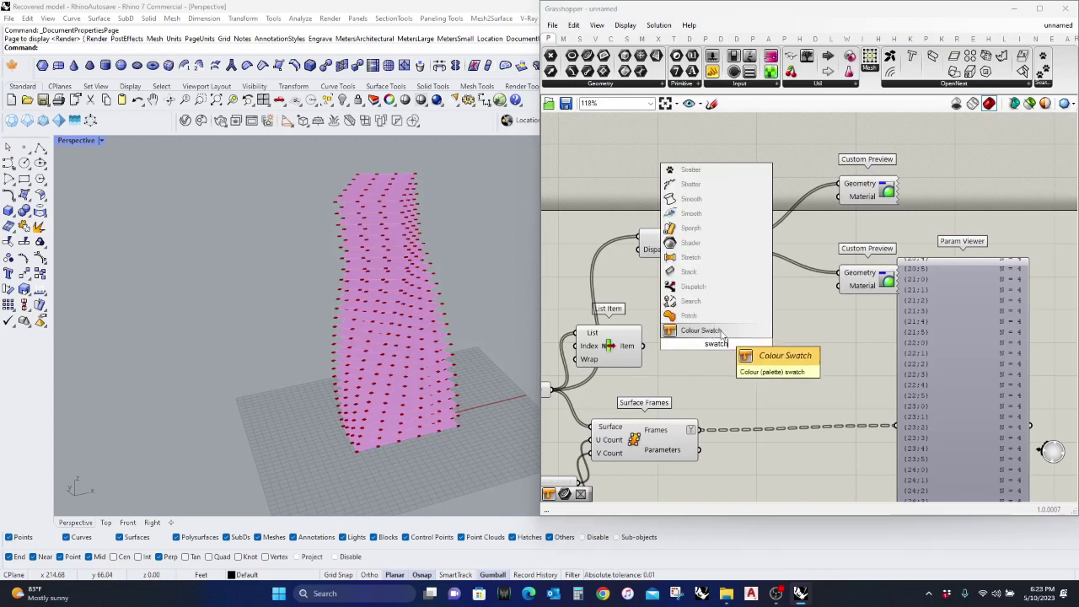
left_click(722, 335)
double_click(757, 310)
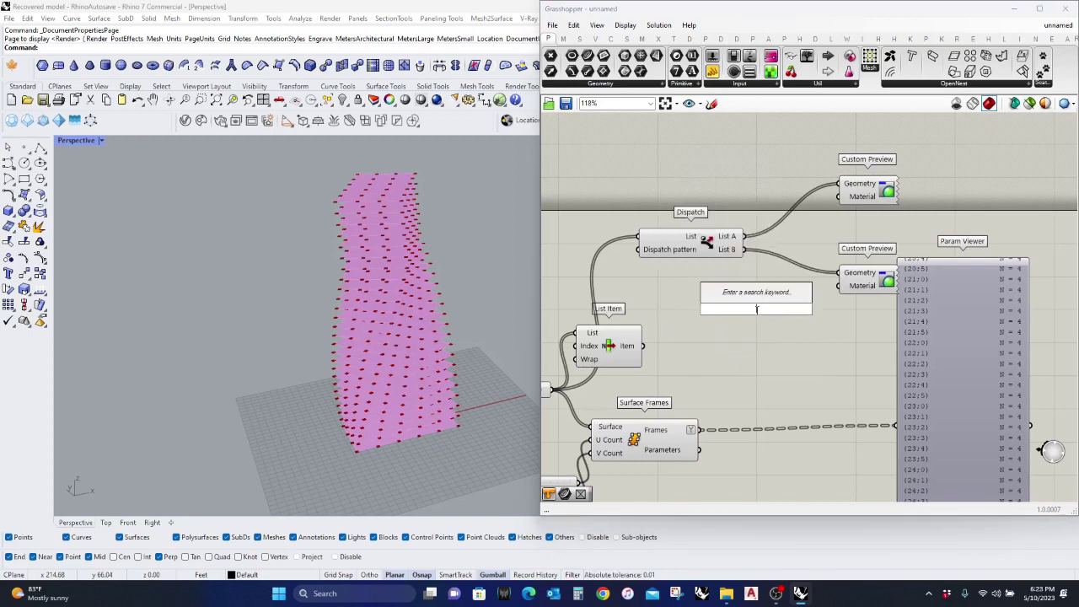
type("swatch")
key("Return")
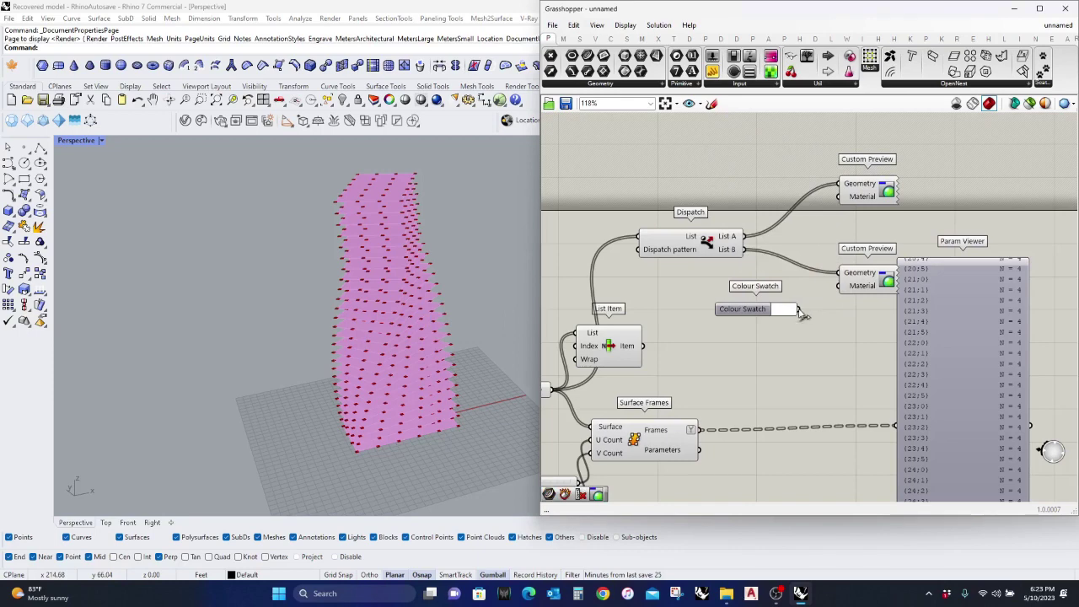
left_click_drag(797, 309, 839, 285)
right_click_drag(378, 443, 406, 413)
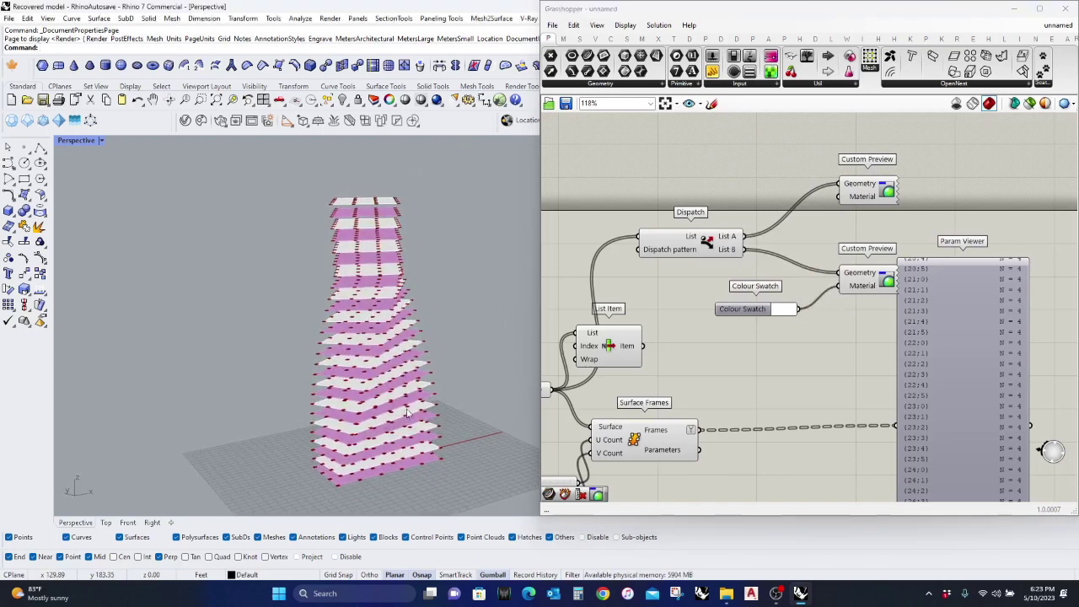
scroll(407, 409, "down", 5)
scroll(353, 473, "up", 8)
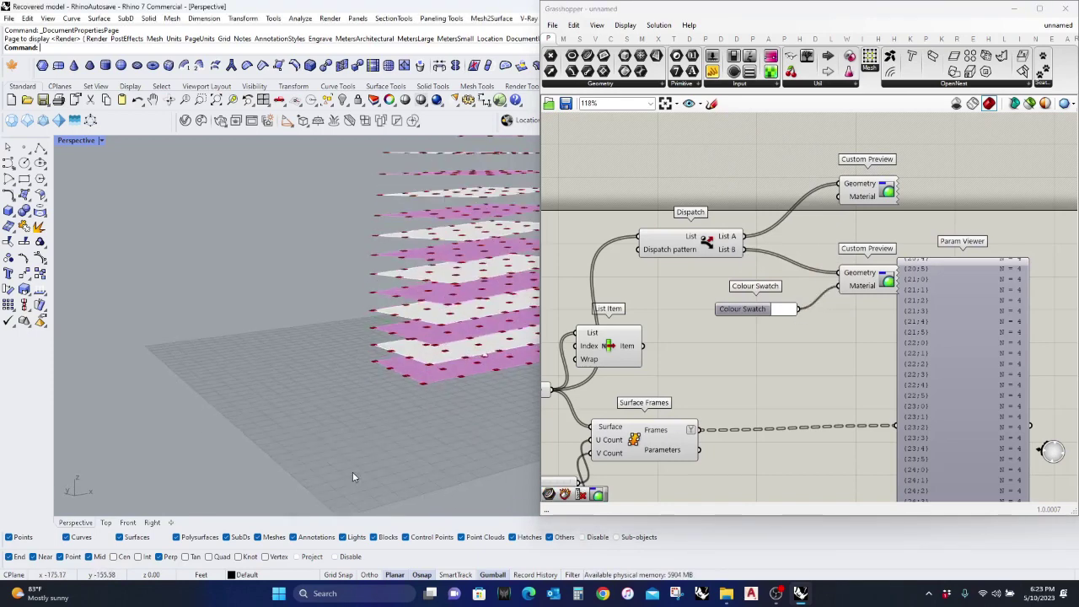
right_click_drag(415, 362, 425, 400)
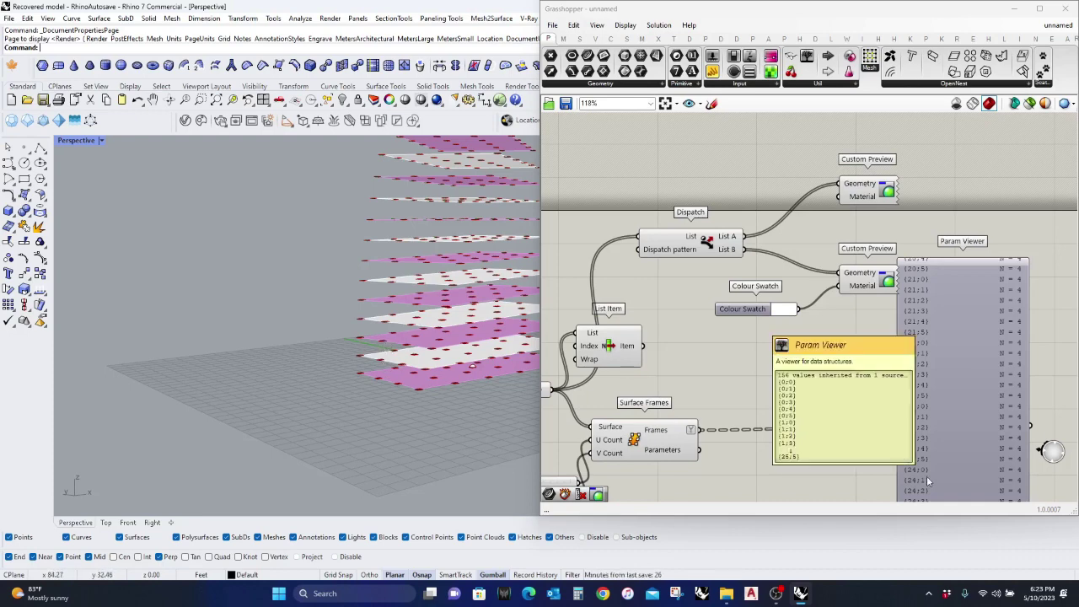
Step: Move the Param Viewer farther away from the Custom Preview components to free space beside Surface Frames
scroll(825, 430, "down", 3)
scroll(825, 431, "down", 3)
right_click_drag(775, 411, 700, 304)
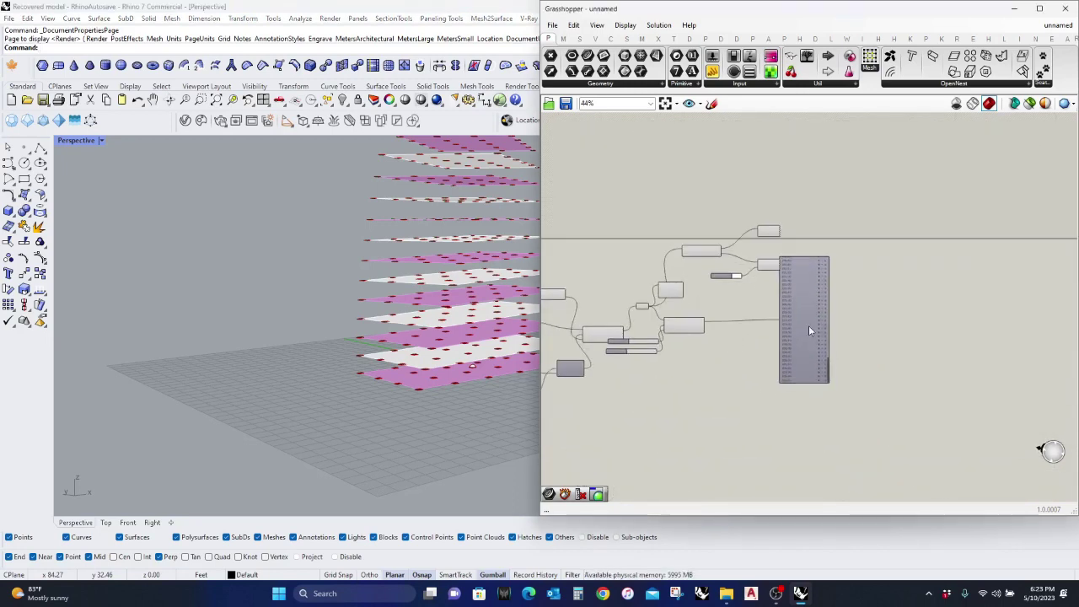
left_click_drag(809, 327, 876, 308)
scroll(697, 335, "up", 5)
left_click(698, 327)
left_click(730, 390)
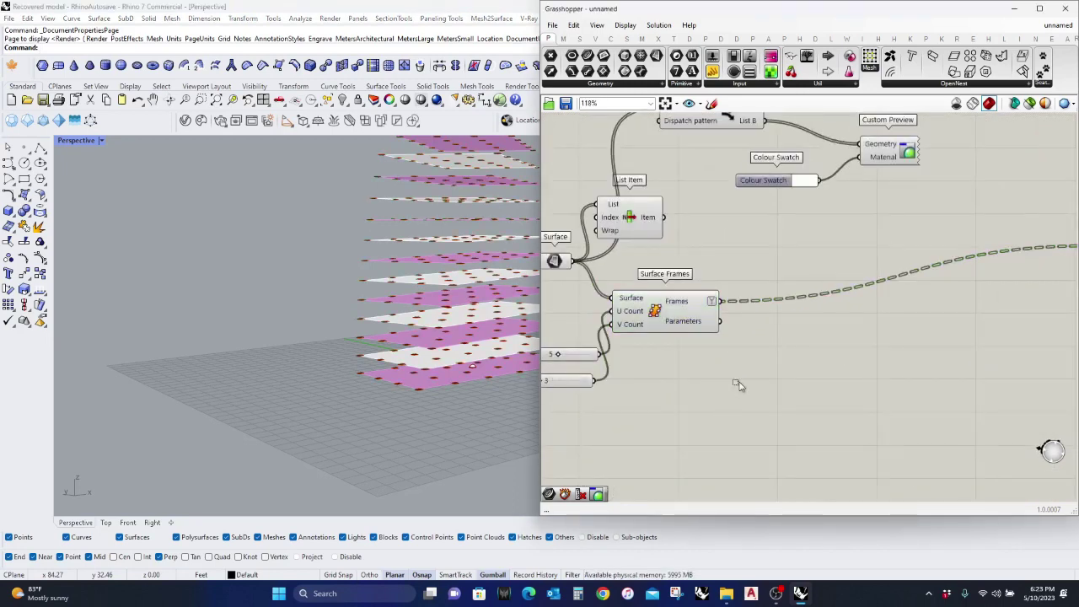
Step: Add a Split Tree component below Surface Frames and connect the Frames output to its Data input
scroll(742, 388, "down", 4)
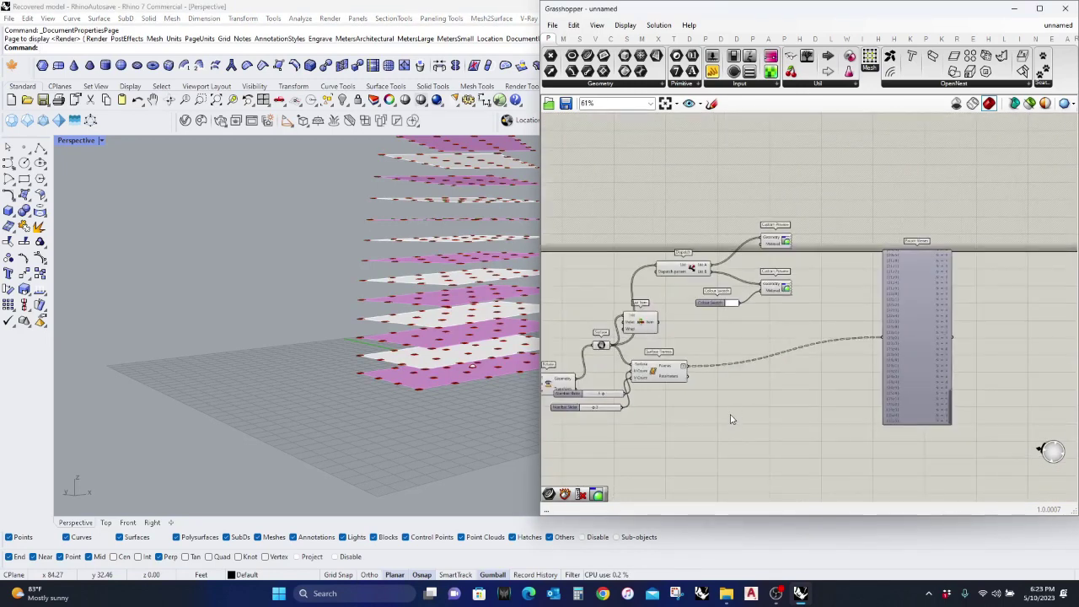
scroll(733, 416, "up", 2)
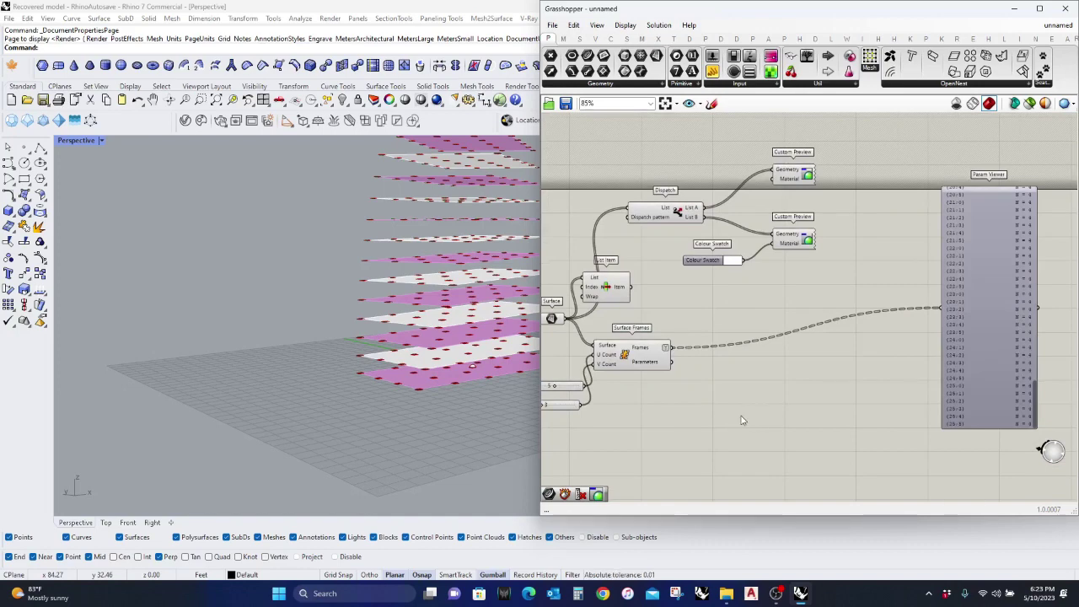
double_click(742, 420)
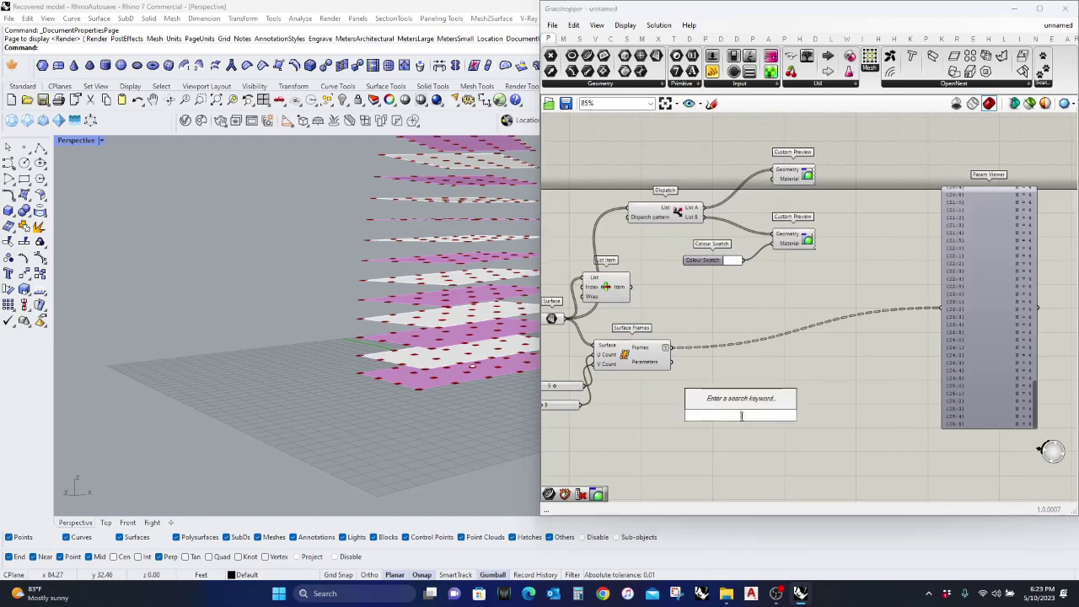
type("spli")
type("l")
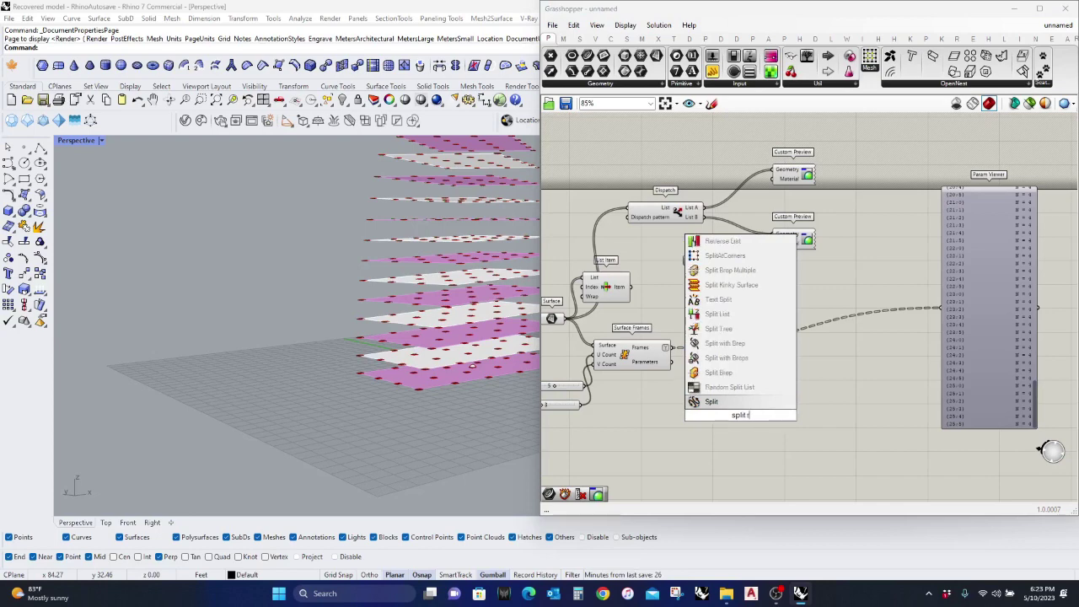
type("ee")
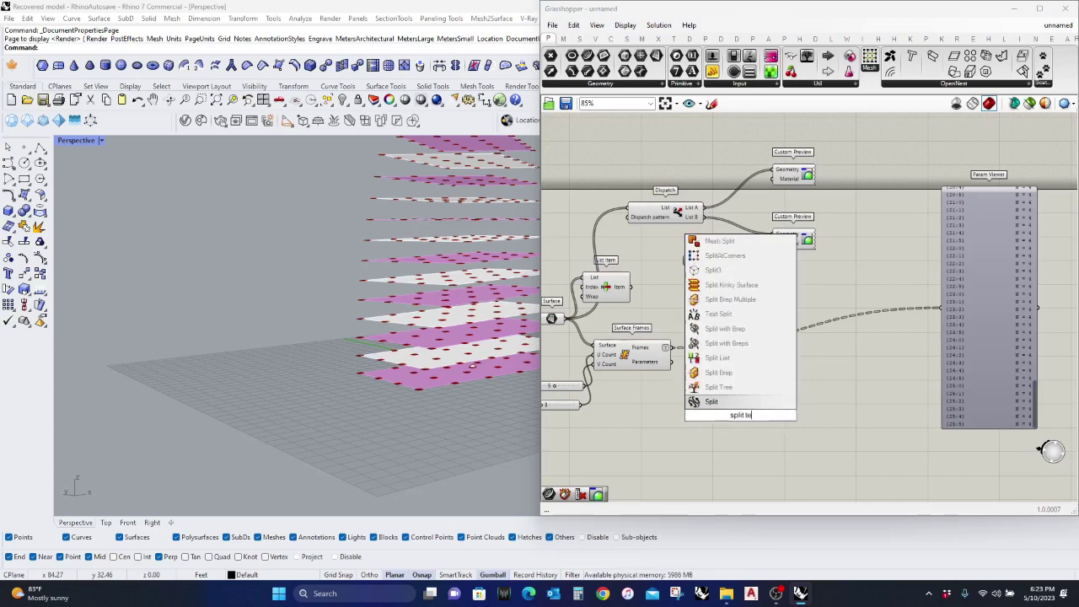
key("BackSpace")
type("r")
key("BackSpace")
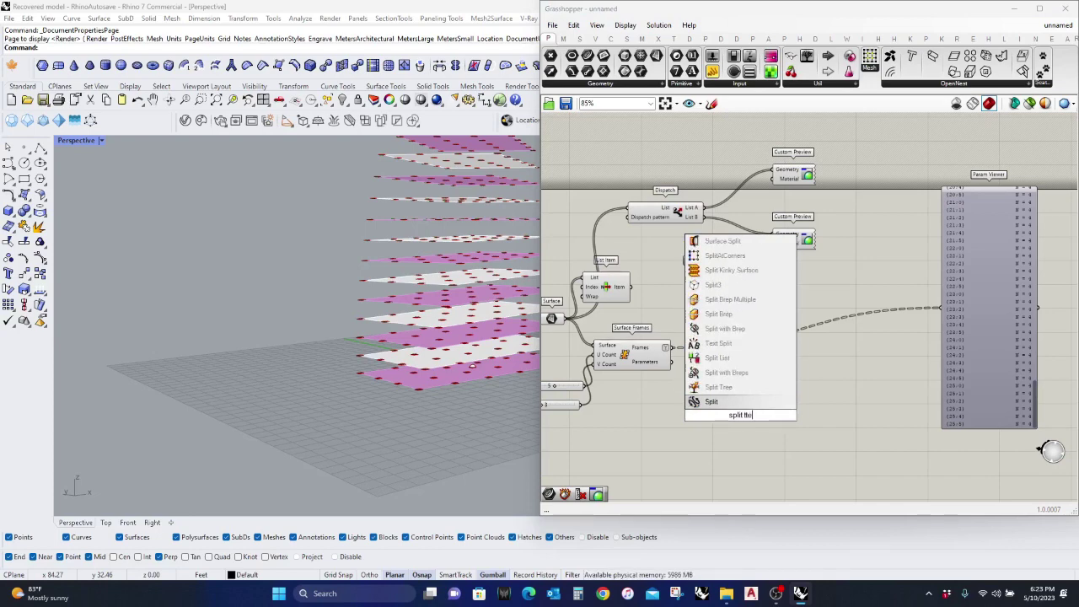
type("ree")
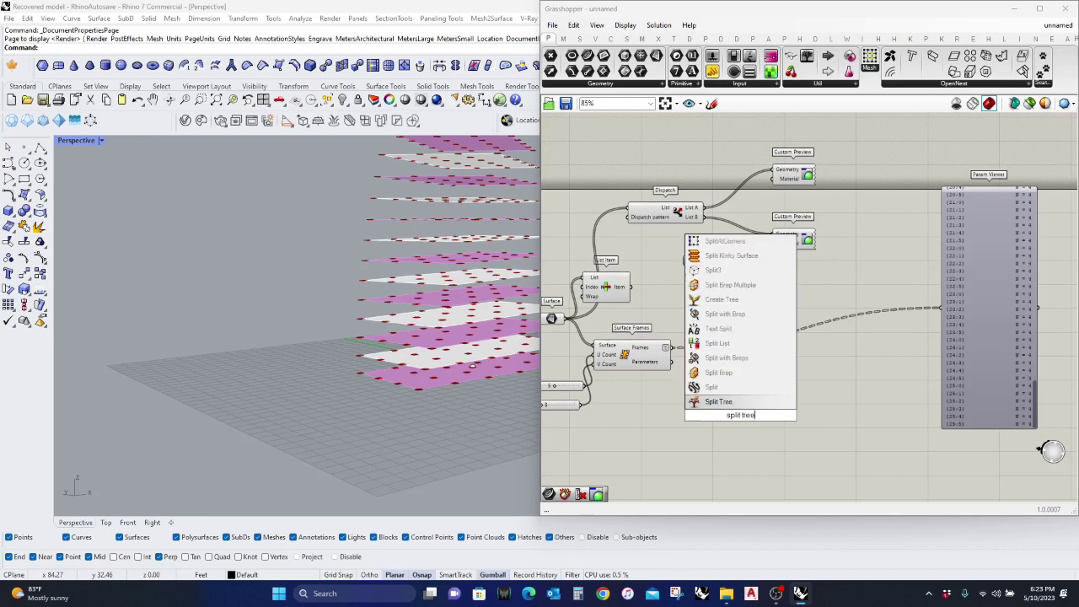
left_click(736, 403)
left_click_drag(673, 349, 709, 410)
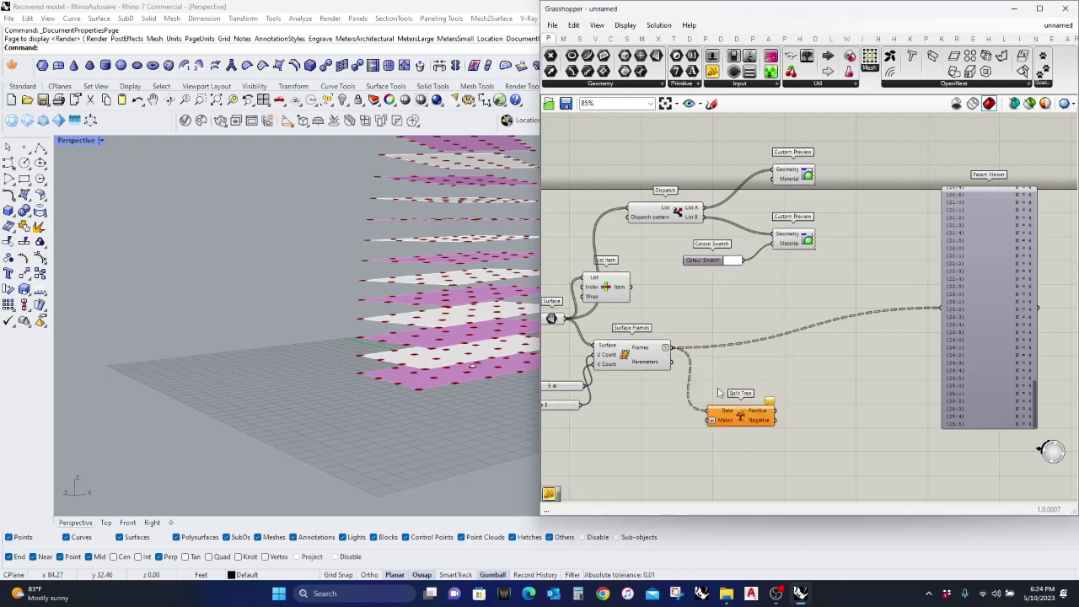
Step: Add a Panel containing the mask {0,2,...;0} and connect it to Split Tree's Masks input
left_click_drag(712, 71, 627, 455)
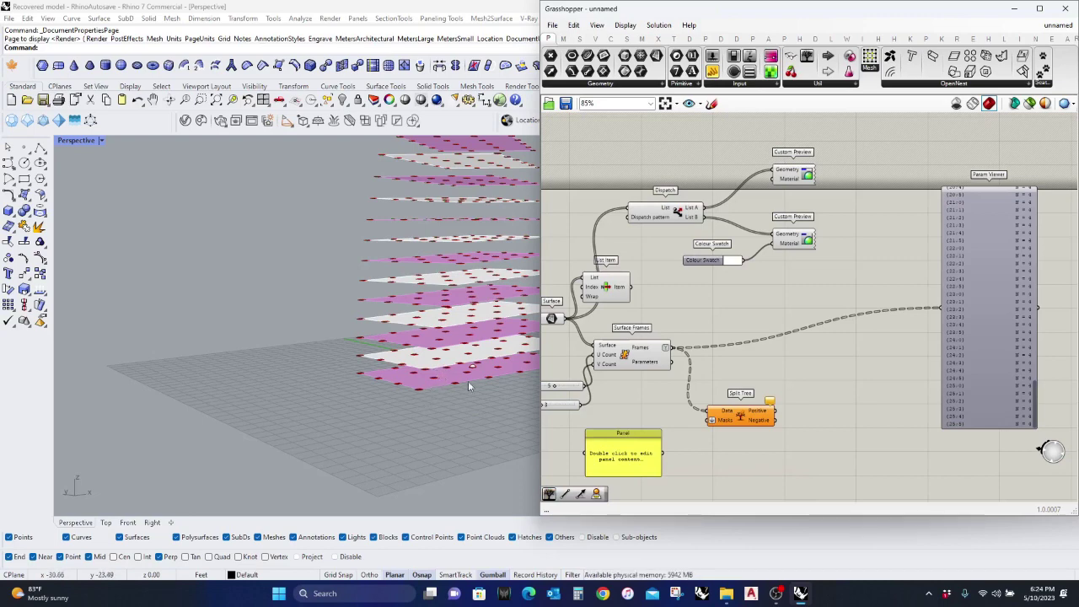
scroll(687, 462, "up", 4)
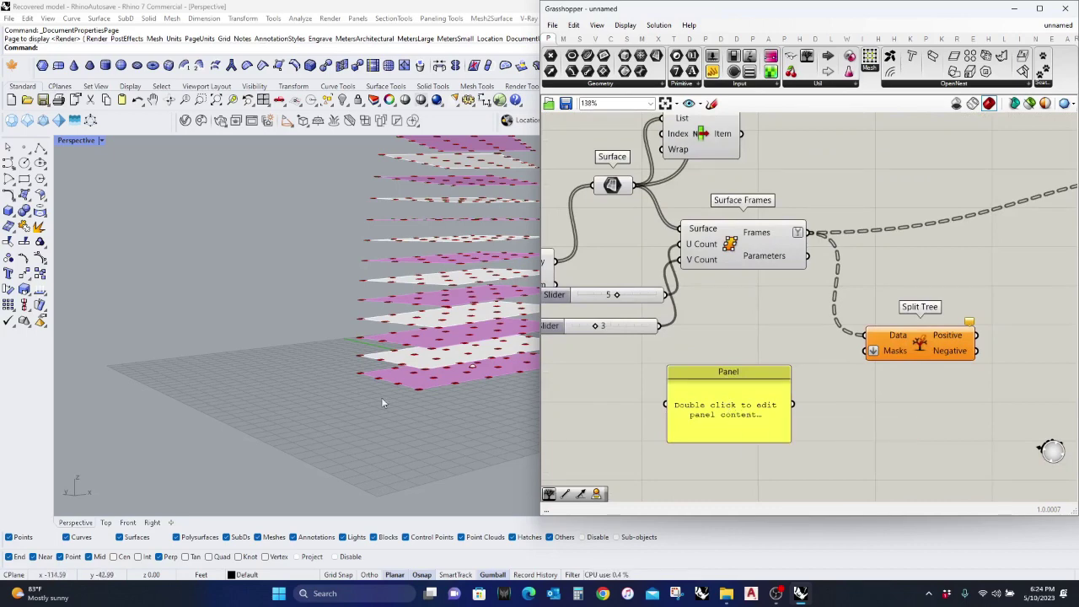
scroll(396, 405, "up", 3)
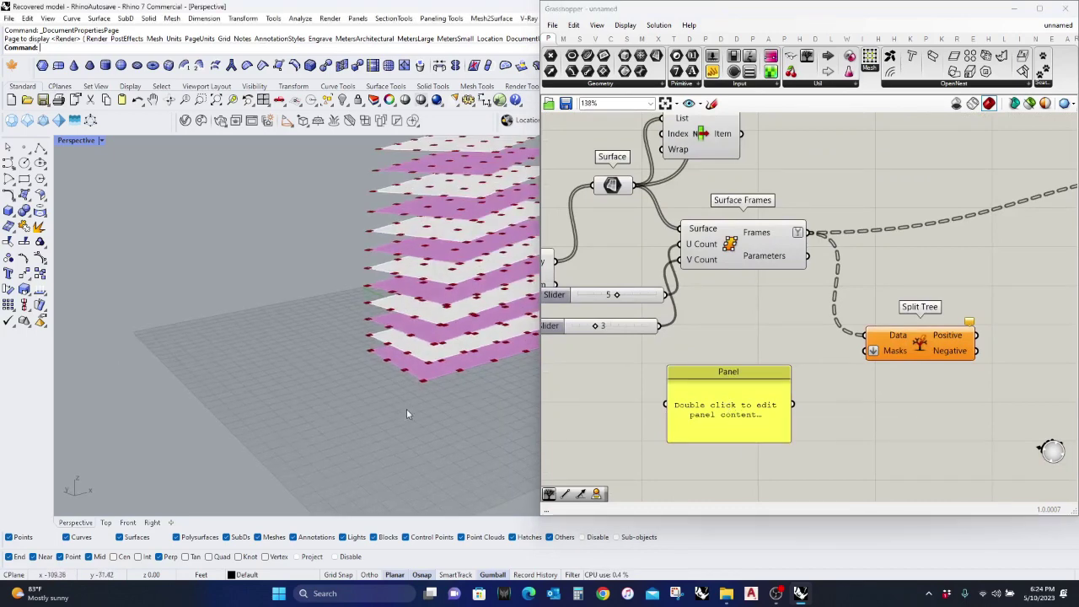
double_click(697, 396)
key("BackSpace")
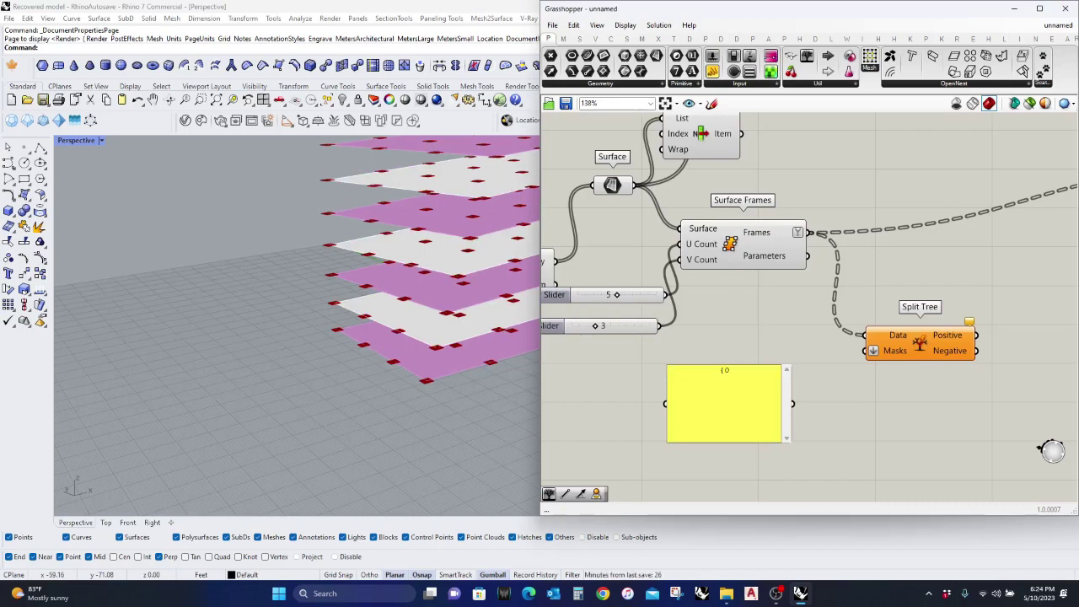
type("{0,2,...;0")
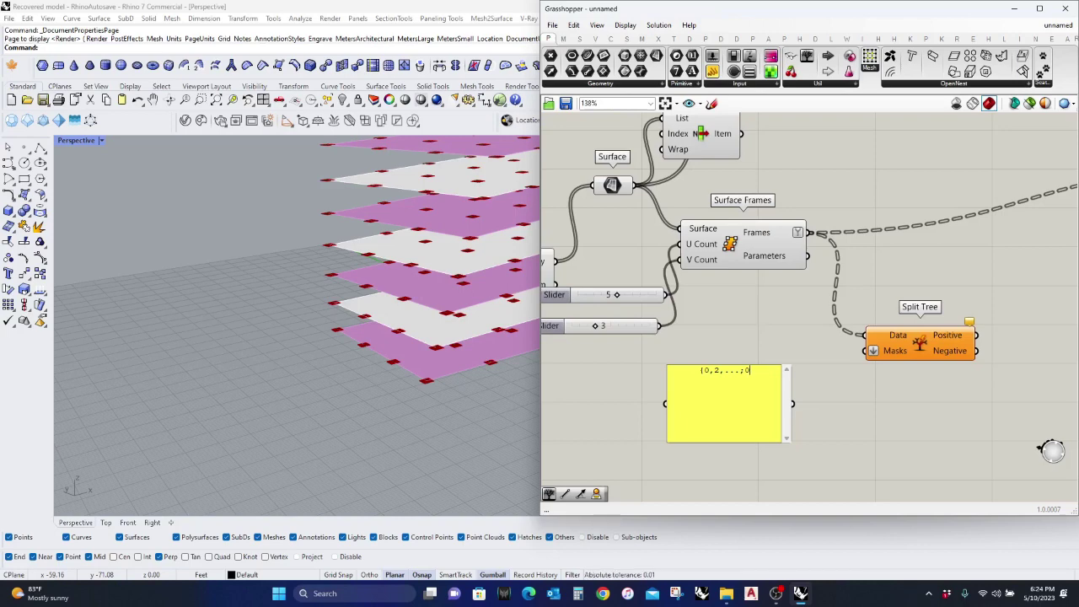
left_click(884, 363)
left_click_drag(865, 352, 795, 407)
right_click_drag(932, 361, 910, 364)
scroll(910, 364, "down", 2)
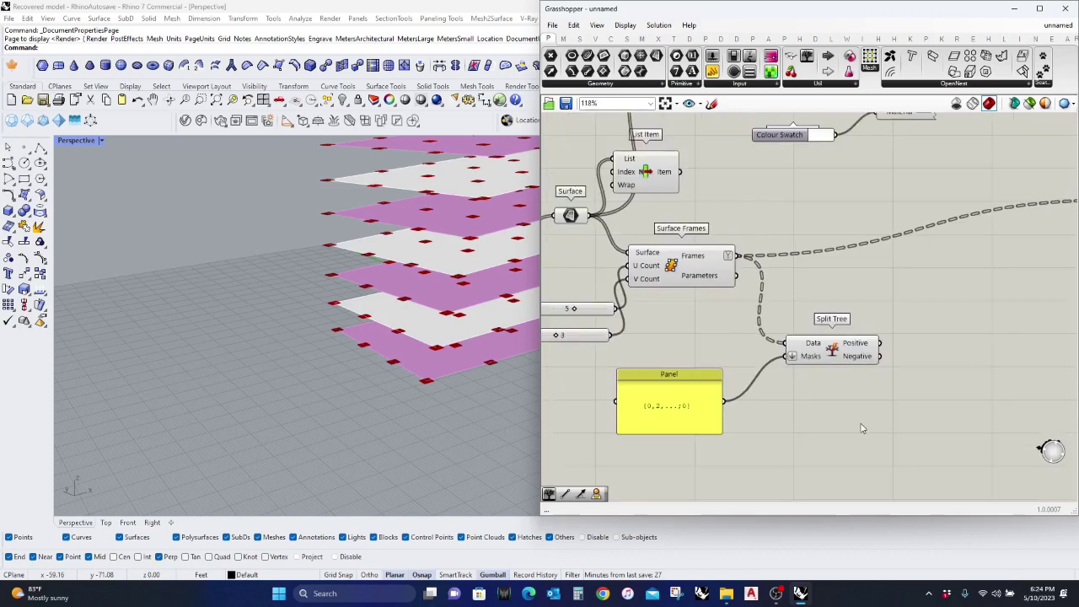
Step: Duplicate the Split Tree with its mask panel below the originals and edit the copied mask's floor indices to start at 1
left_click_drag(861, 421, 680, 324)
right_click_drag(841, 357, 860, 310)
left_click_drag(859, 310, 849, 439, "alt")
right_click_drag(801, 464, 840, 388)
scroll(693, 411, "up", 2)
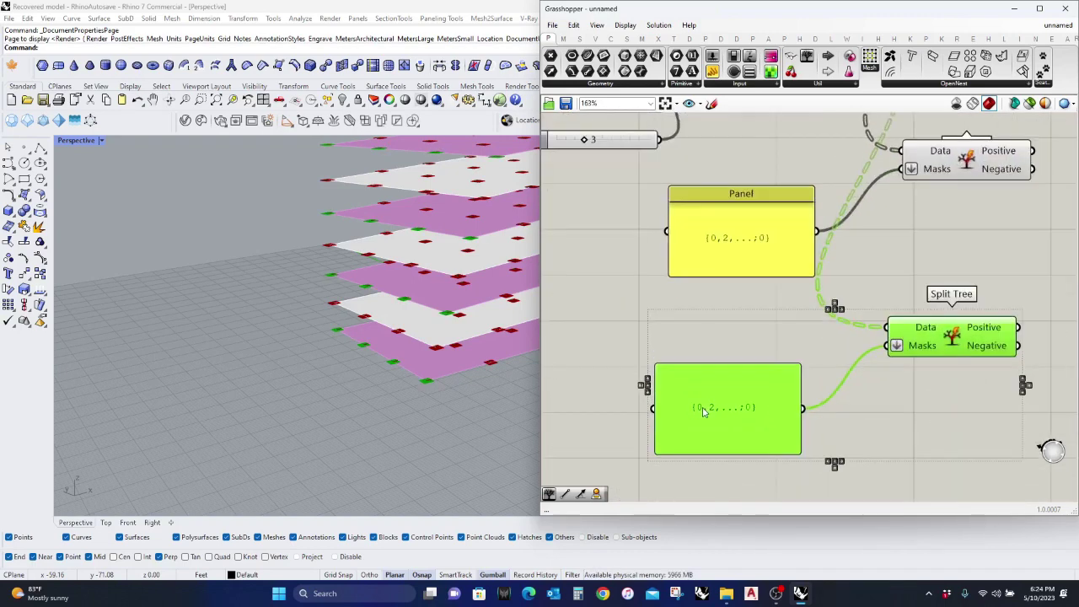
double_click(699, 410)
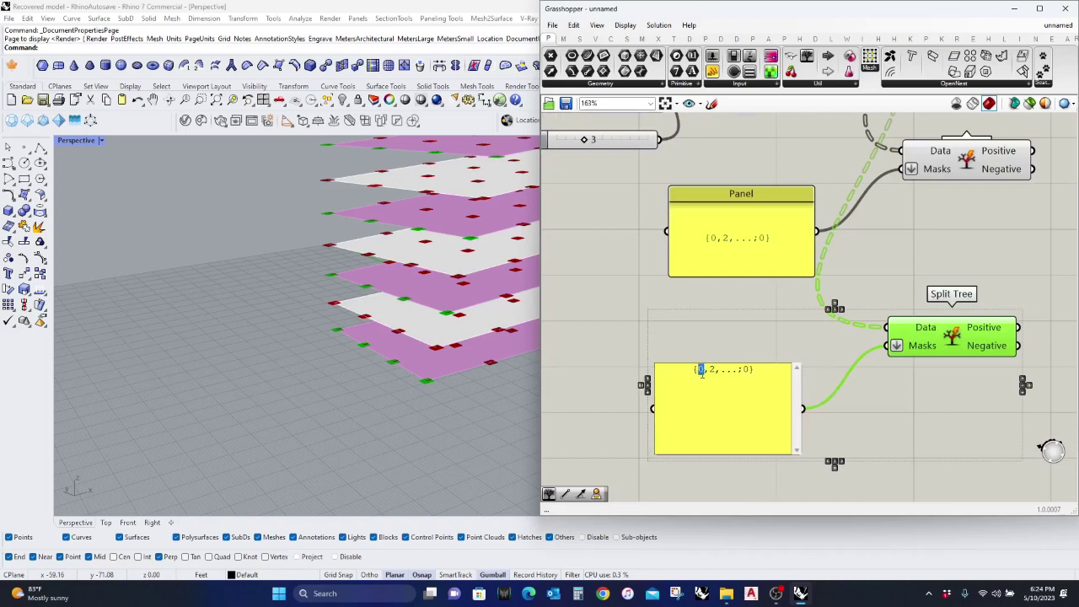
double_click(712, 369)
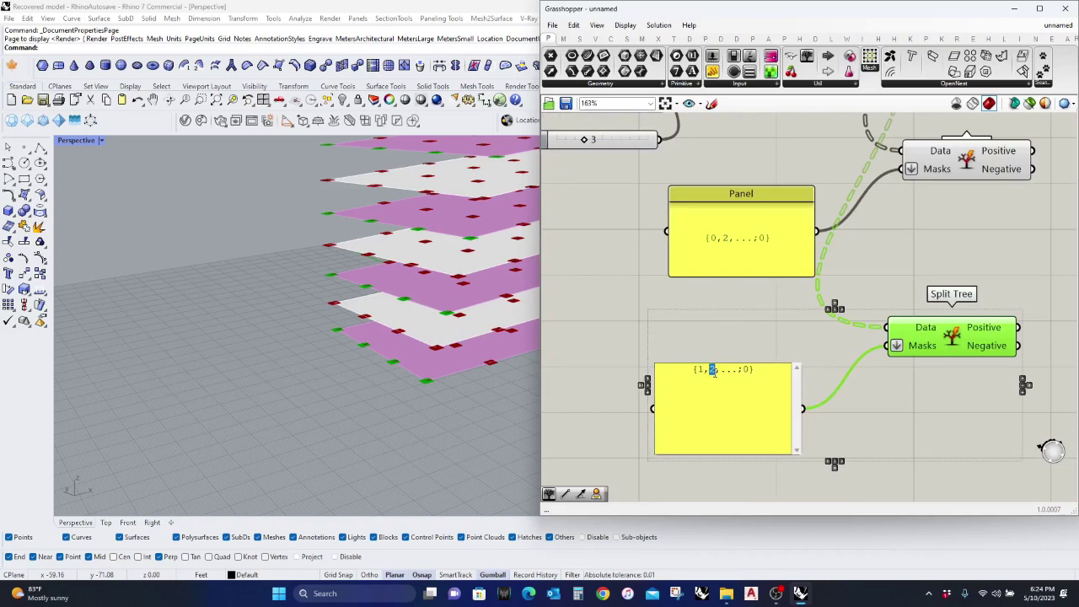
left_click(761, 327)
Step: Add a Line component from the first Split Tree's Positive output as Start Point to the second's Positive output as End Point
right_click_drag(972, 303, 797, 337)
double_click(935, 277)
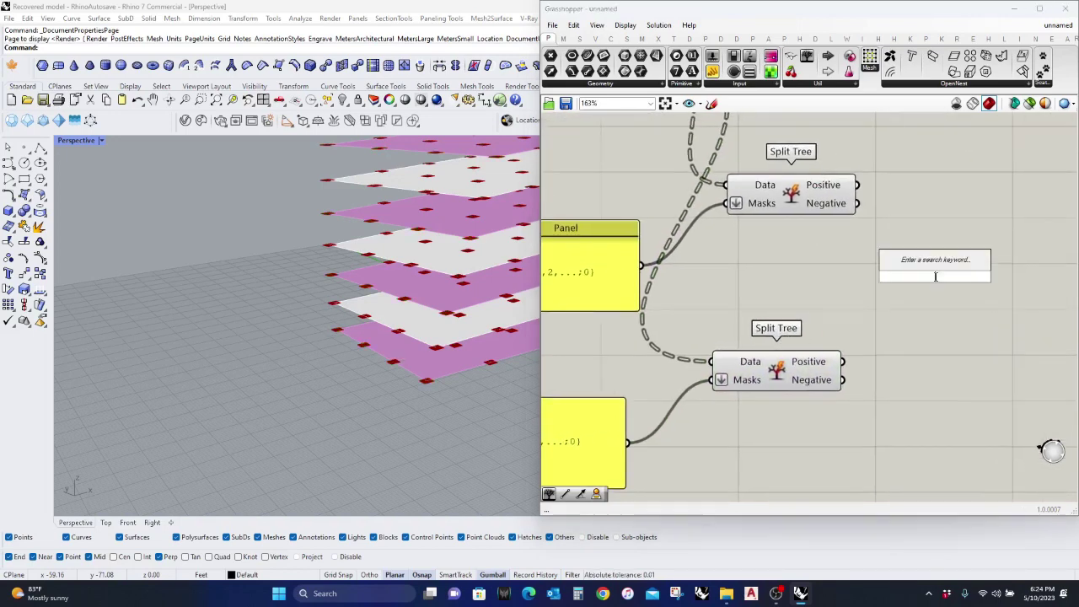
type("line")
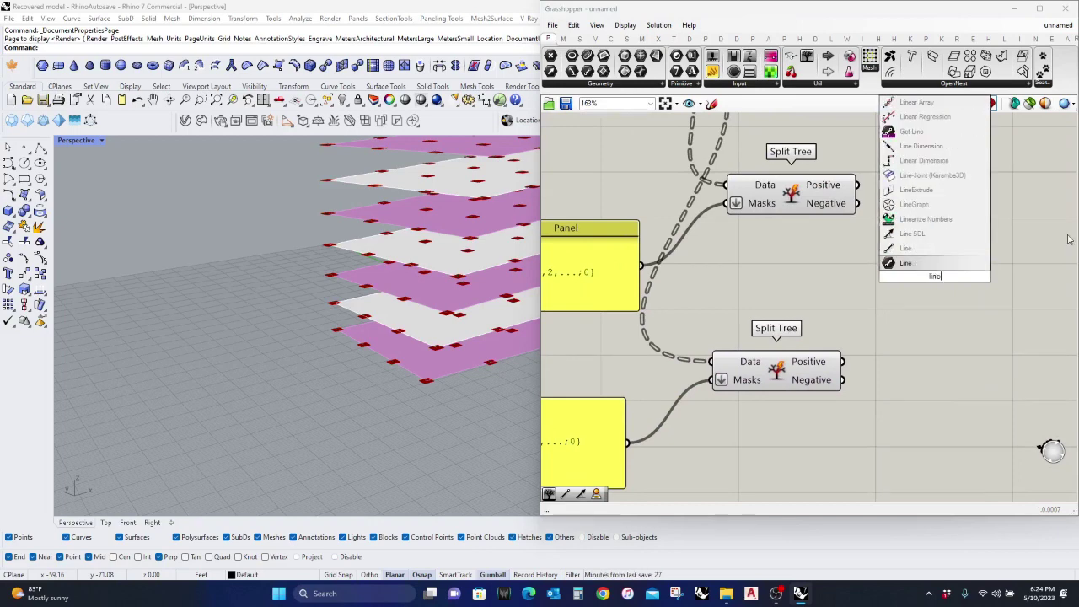
left_click(957, 263)
left_click_drag(857, 185, 842, 362)
scroll(369, 385, "down", 3)
scroll(370, 383, "down", 3)
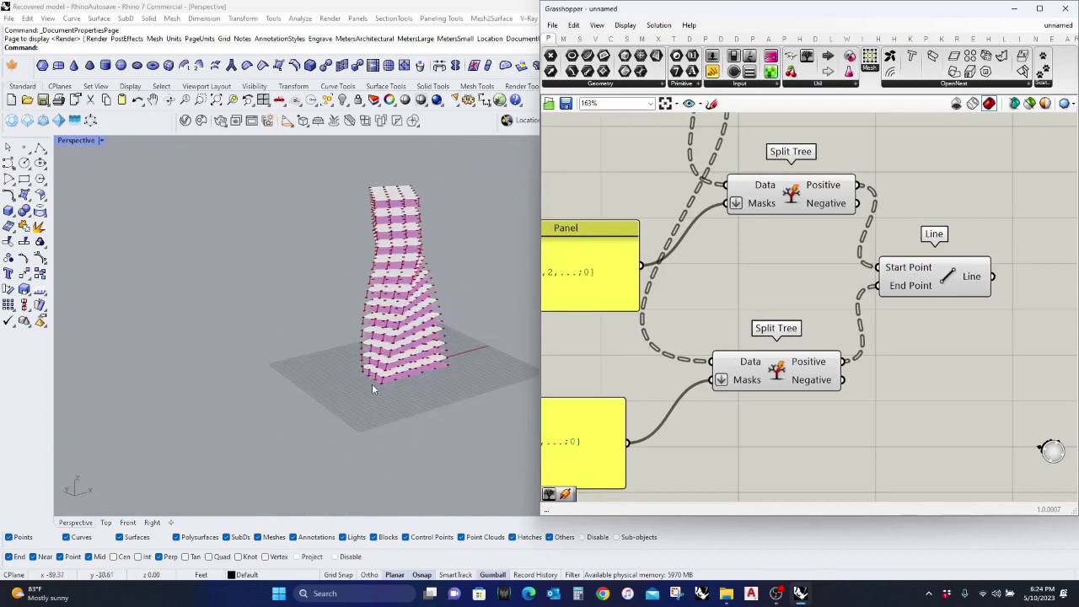
Step: Duplicate the two Split Trees, their mask panels and the Line component below the originals
scroll(390, 300, "up", 6)
right_click_drag(417, 344, 342, 361)
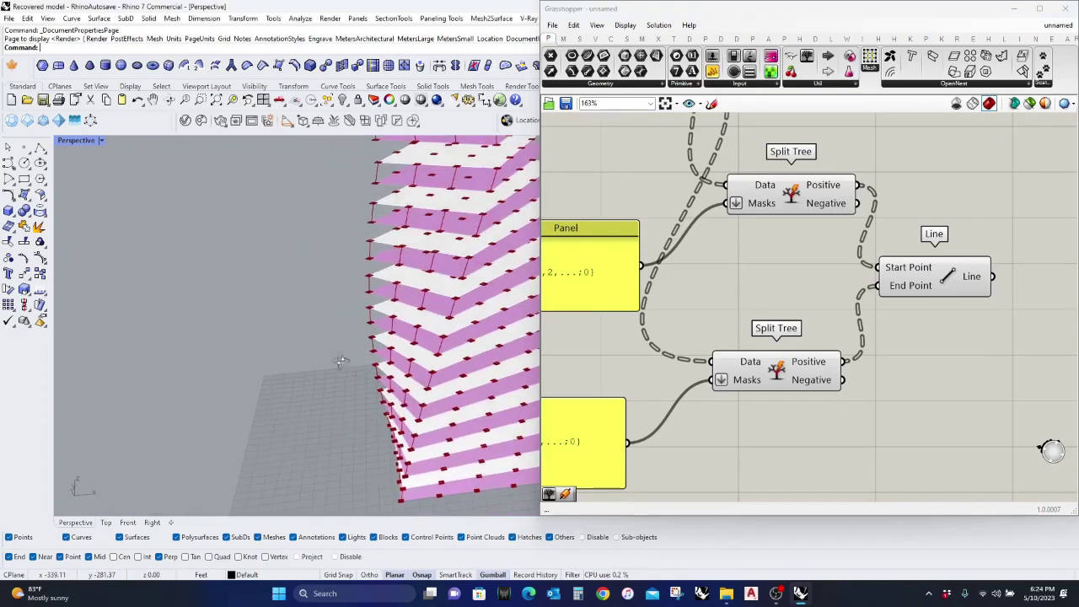
right_click_drag(421, 367, 436, 354)
scroll(436, 354, "down", 4)
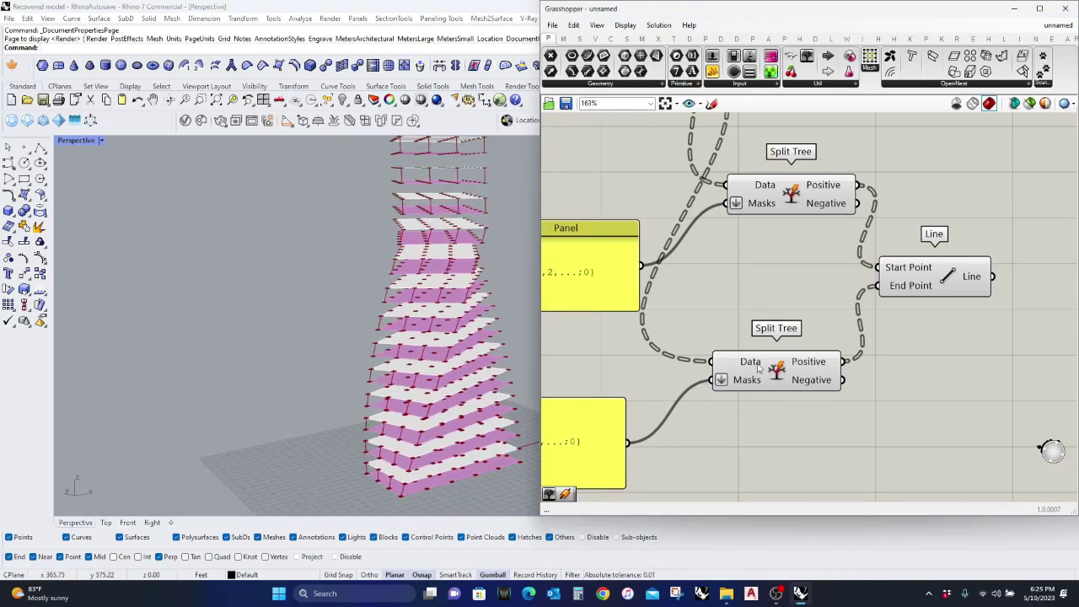
scroll(916, 399, "down", 5)
left_click_drag(1011, 439, 699, 184)
right_click_drag(885, 258, 872, 221)
left_click_drag(885, 204, 878, 488)
left_click(670, 448)
right_click_drag(670, 448, 799, 323)
Step: Change the upper mask panel of the copied group to {2,4,...;0}
scroll(390, 447, "up", 4)
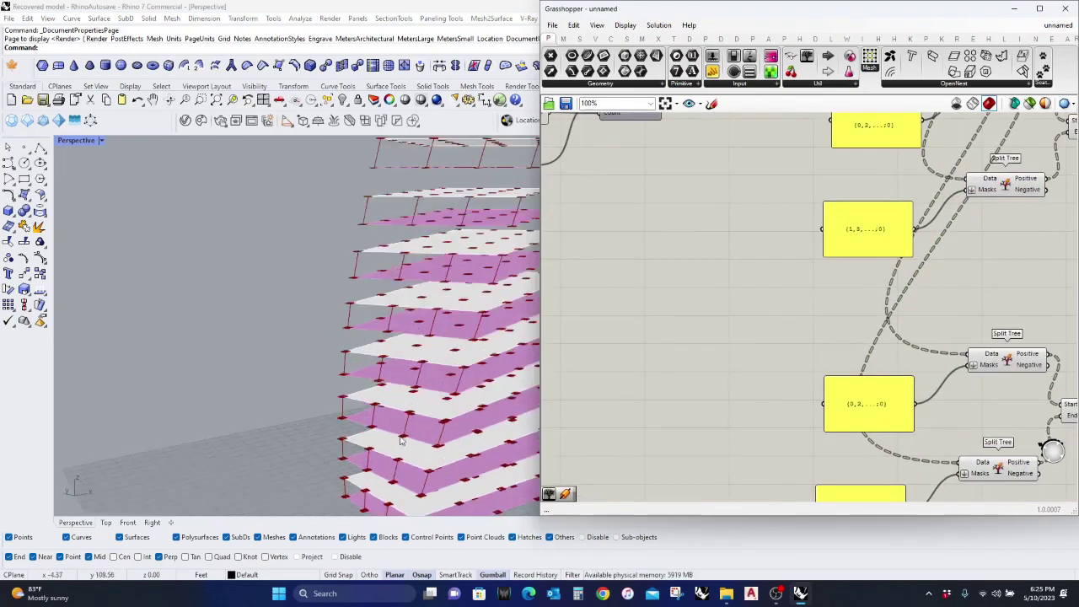
scroll(390, 446, "up", 2)
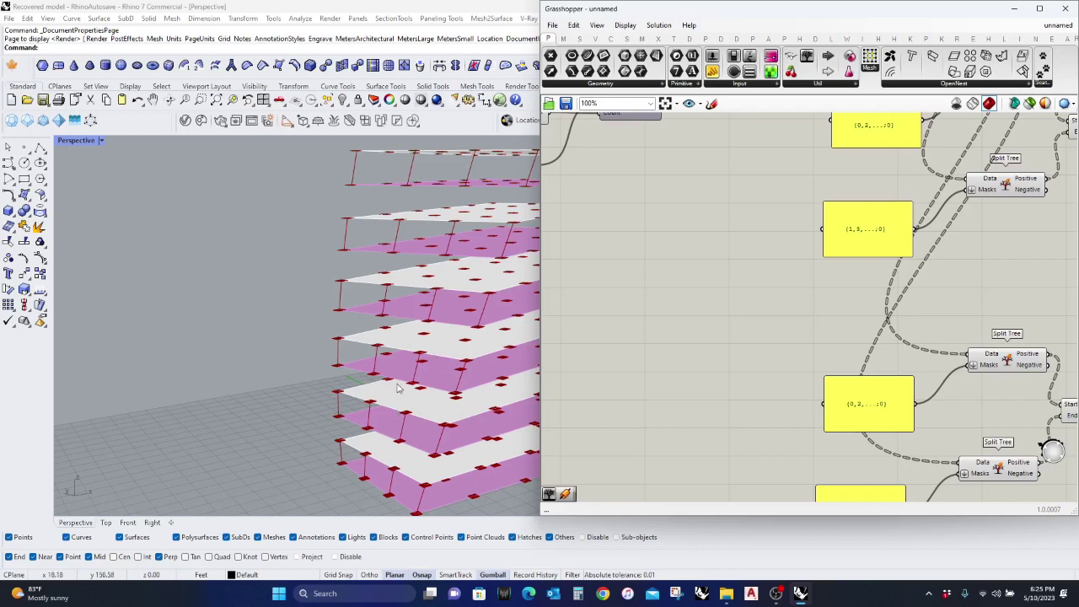
scroll(613, 436, "down", 2)
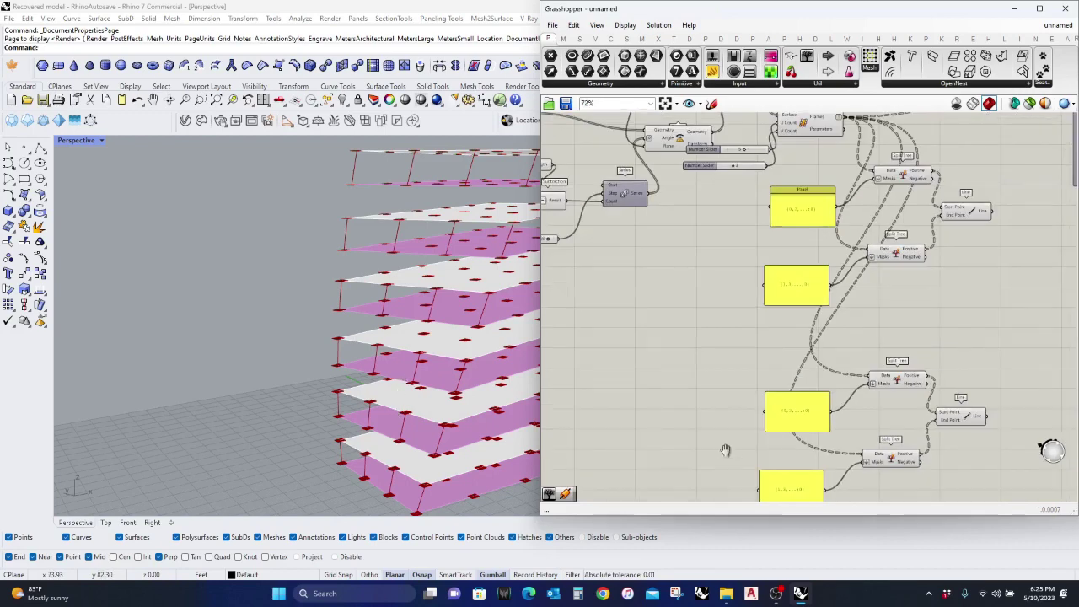
scroll(392, 459, "up", 3)
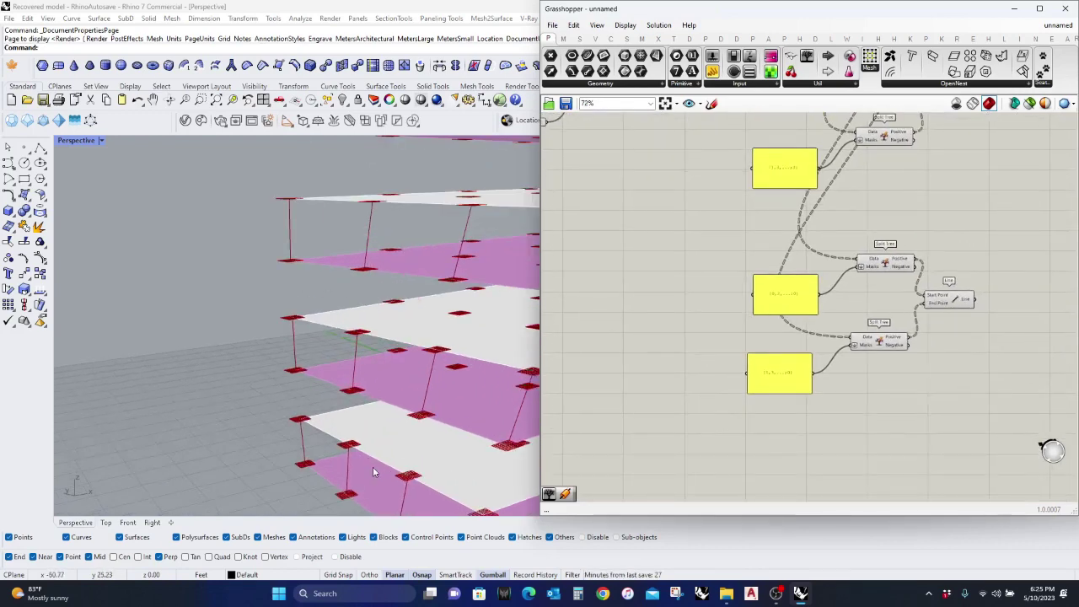
scroll(818, 293, "up", 3)
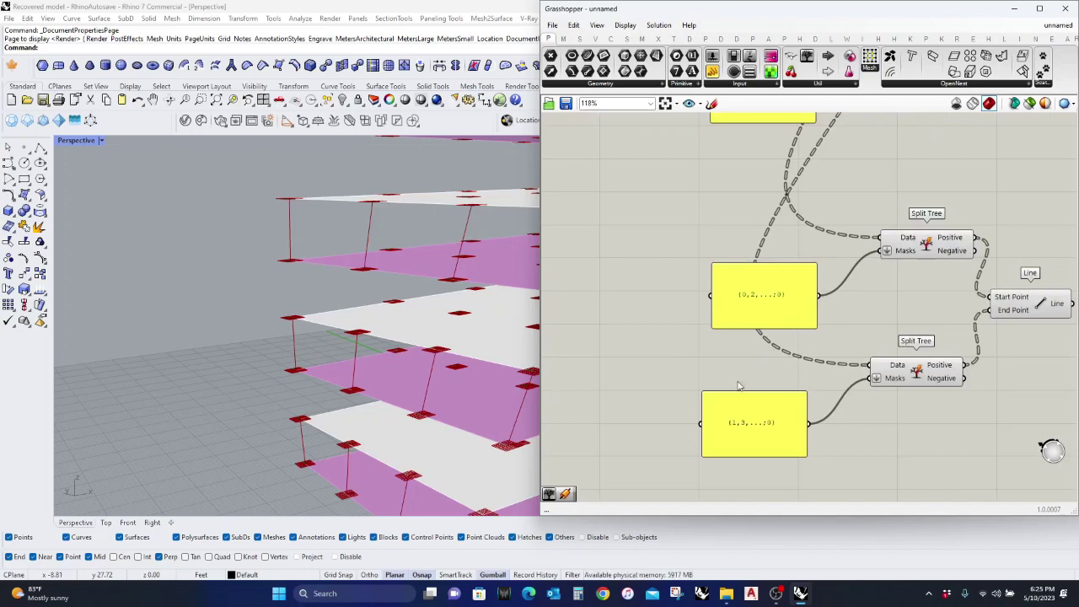
scroll(380, 408, "down", 1)
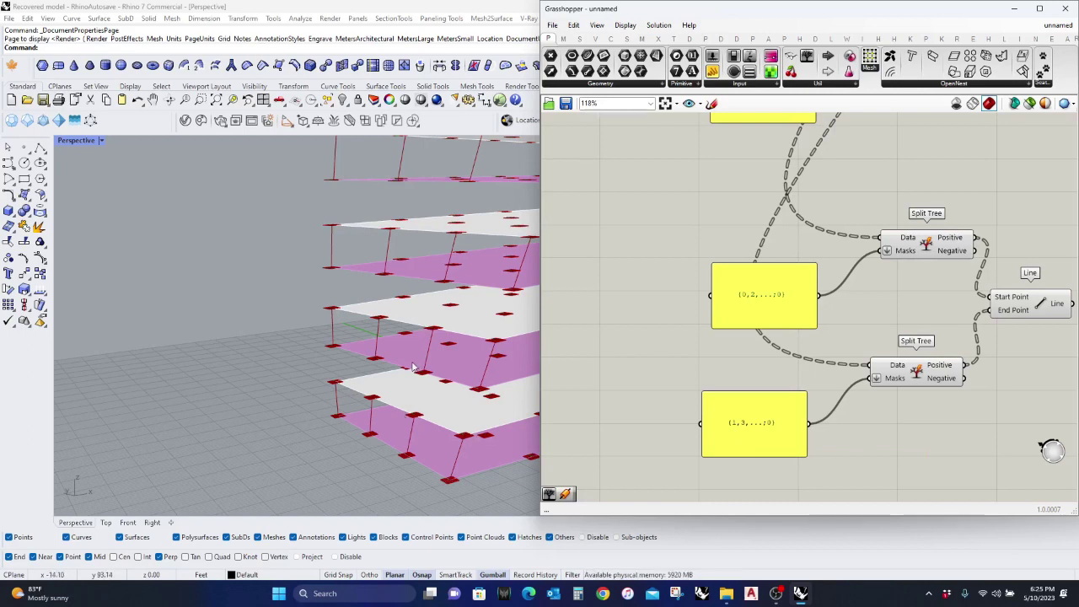
scroll(747, 296, "up", 3)
left_click(746, 294)
double_click(747, 293)
left_click_drag(752, 251, 737, 253)
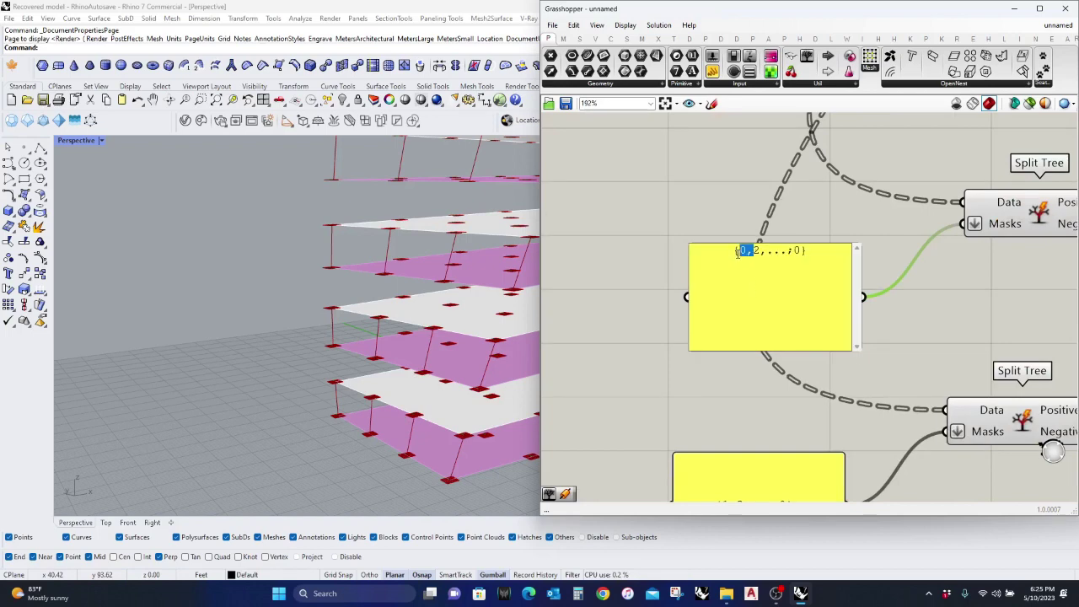
key("BackSpace")
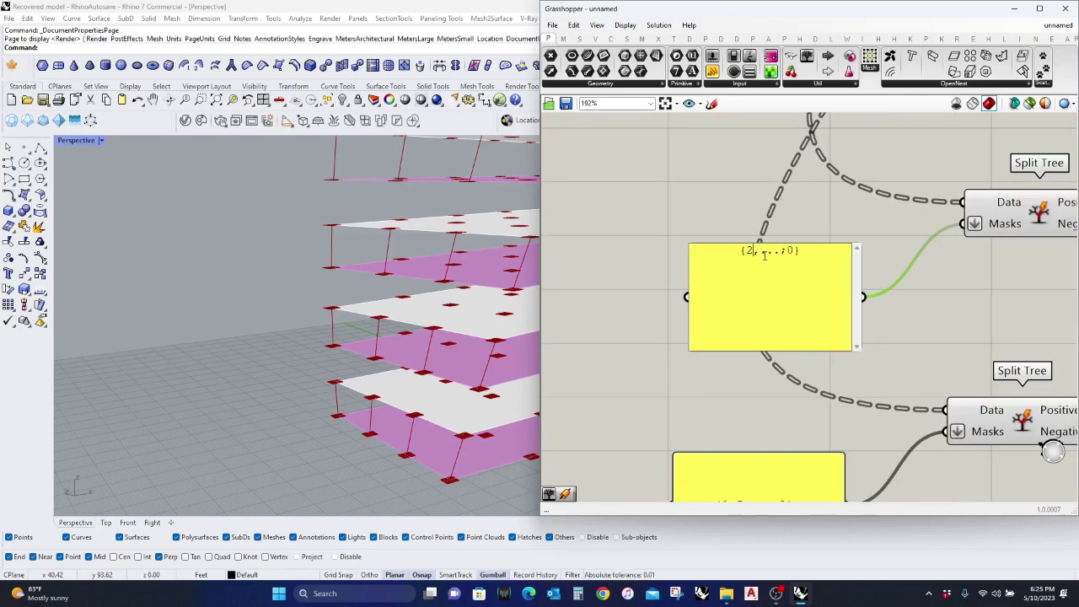
type("4,")
left_click(948, 311)
Step: Examine the column lines along the twisted tower's edge and the frame points on its top floor
scroll(332, 326, "down", 7)
scroll(350, 342, "down", 3)
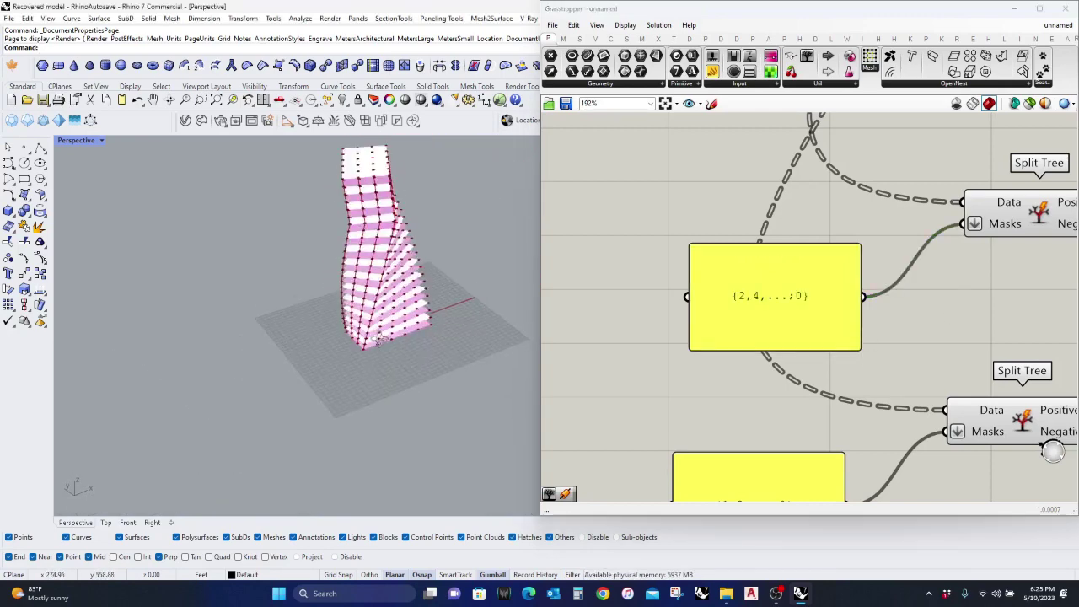
scroll(453, 230, "up", 5)
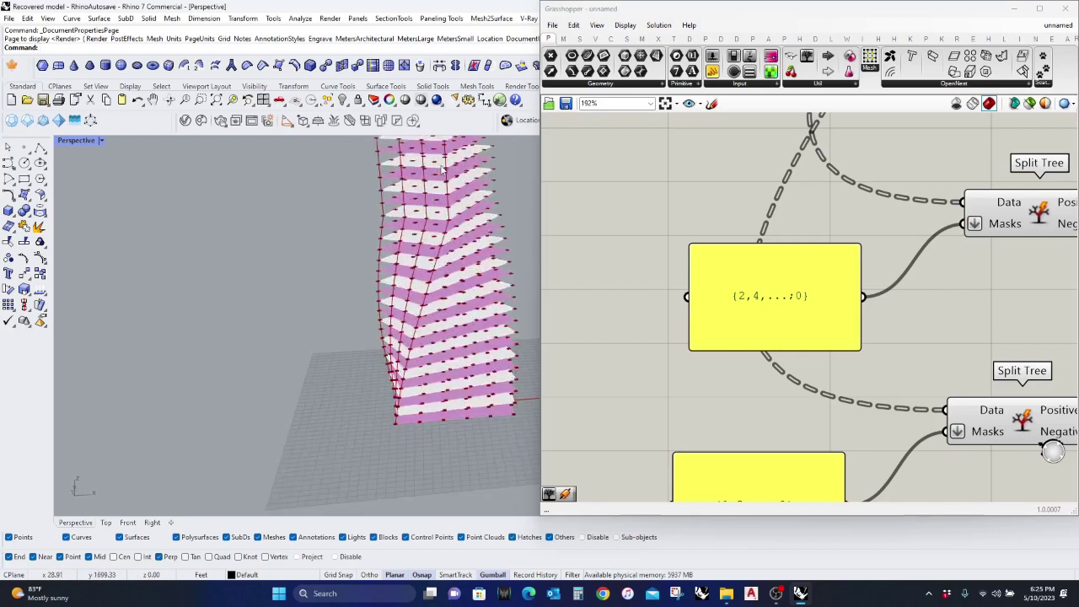
scroll(453, 230, "down", 3)
right_click_drag(452, 229, 469, 221)
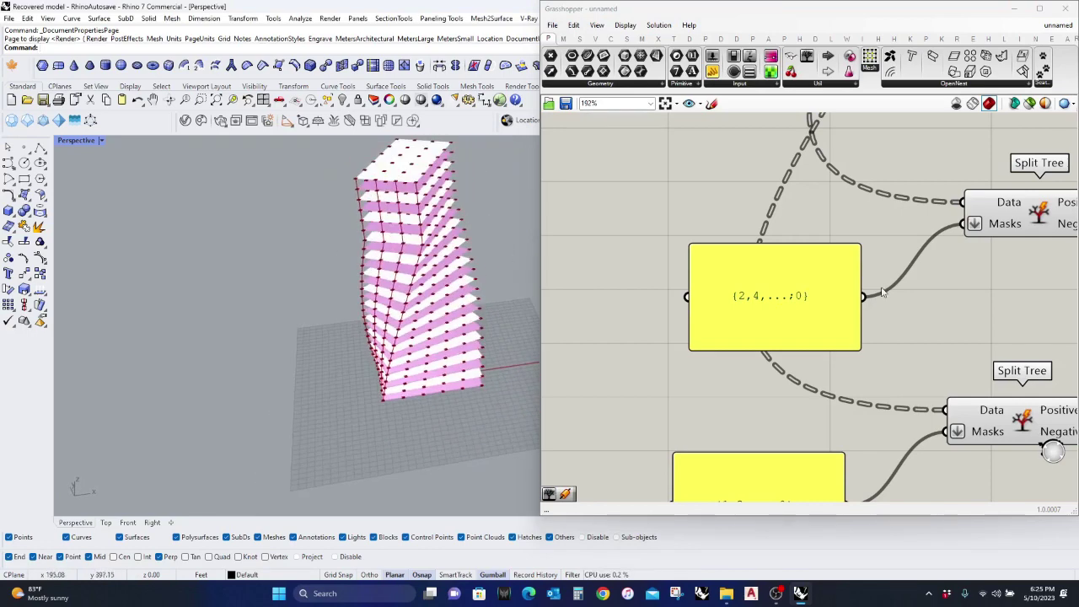
scroll(883, 290, "down", 4)
right_click_drag(390, 258, 383, 304)
scroll(451, 190, "down", 5)
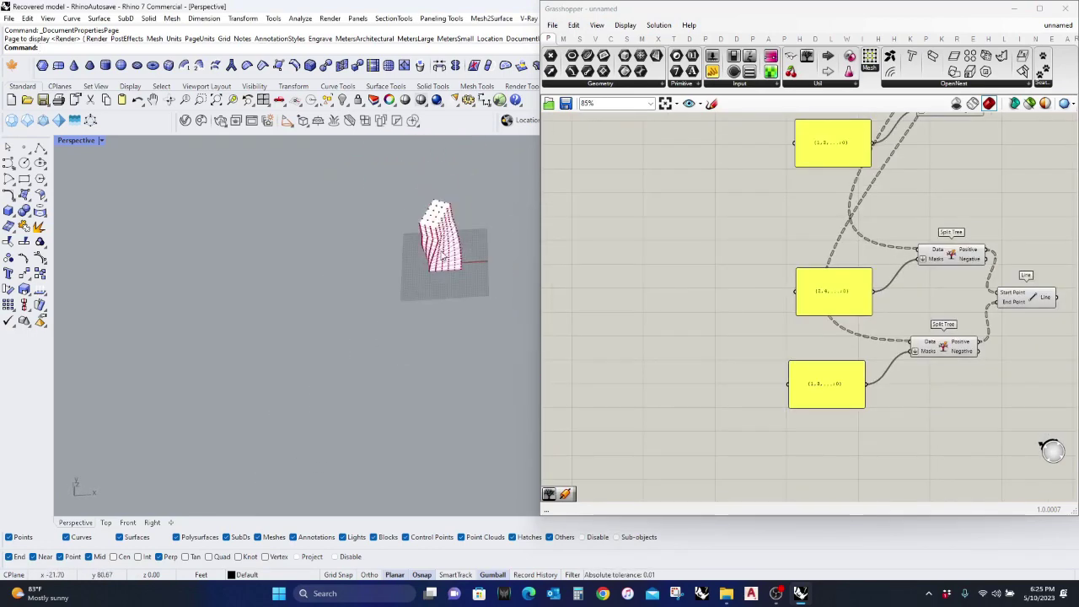
scroll(453, 179, "up", 7)
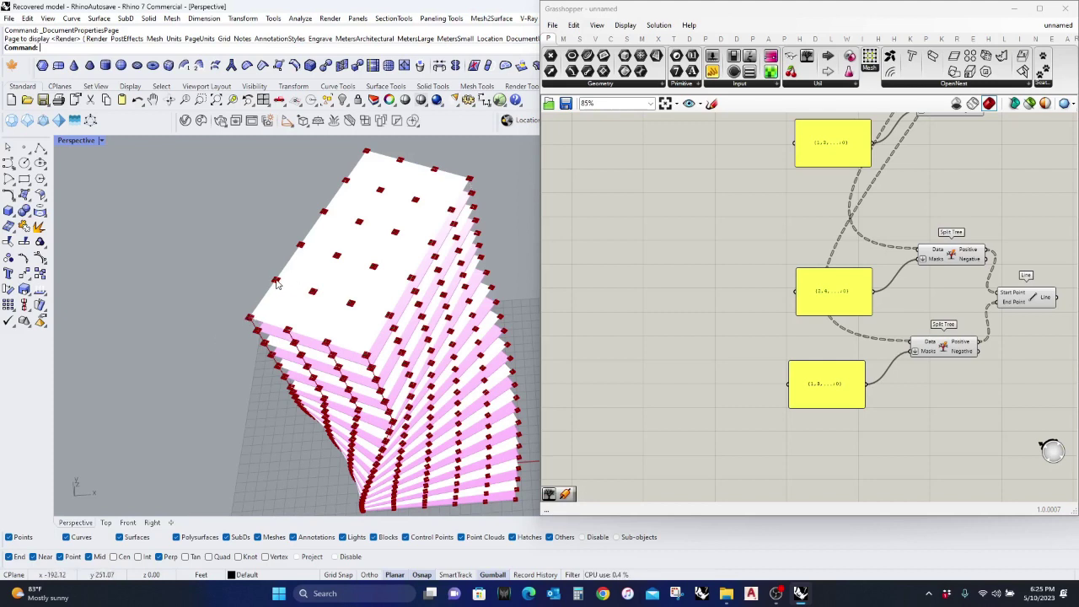
Step: Duplicate both Split Tree groups with their mask panels and Line components below the existing ones
scroll(866, 356, "down", 4)
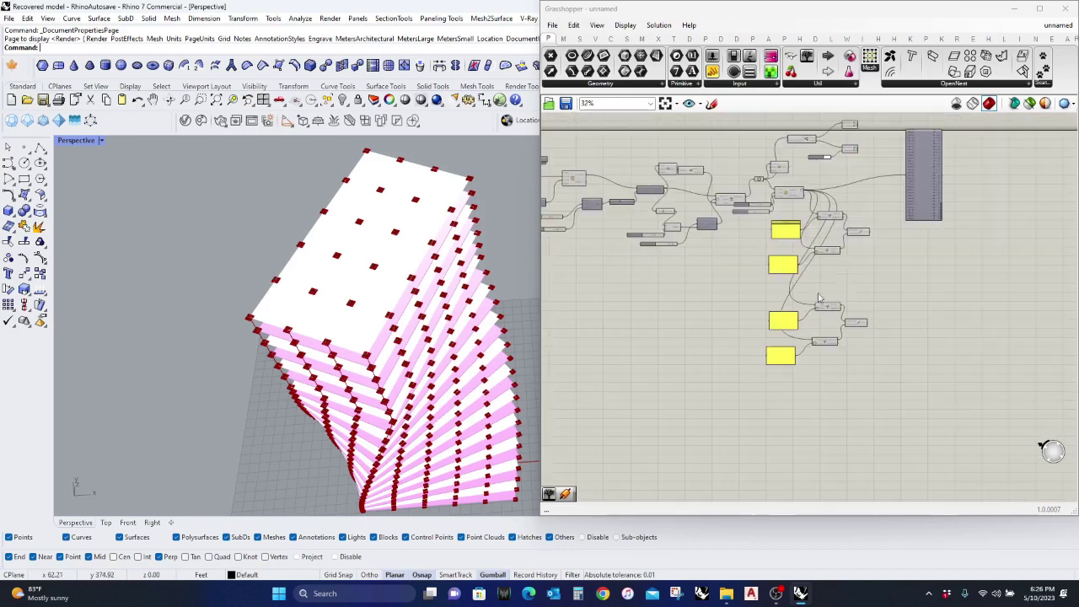
left_click_drag(922, 438, 723, 165)
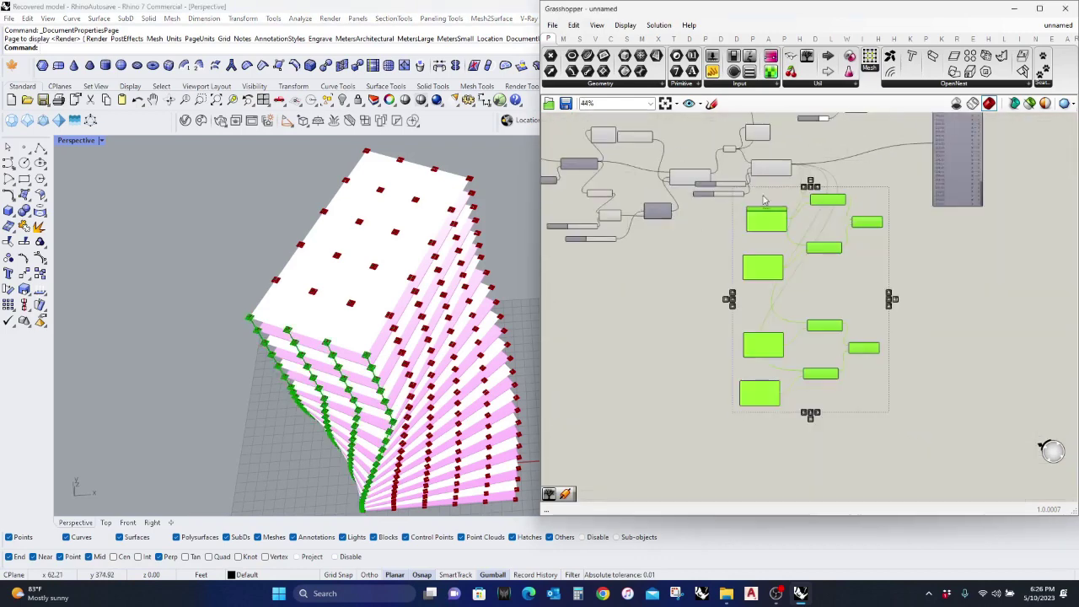
left_click_drag(826, 206, 844, 463)
key("alt")
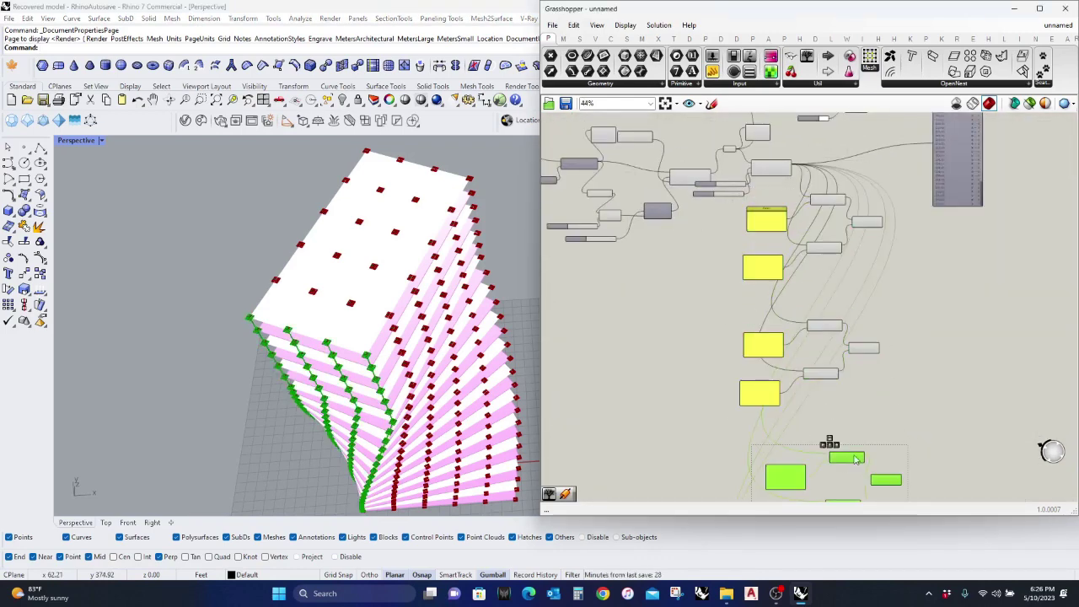
left_click(984, 392)
Step: Edit the masks of the first copied group to {0,2,...;5} and {1,3,...;5}
right_click_drag(841, 497, 824, 288)
scroll(825, 289, "up", 5)
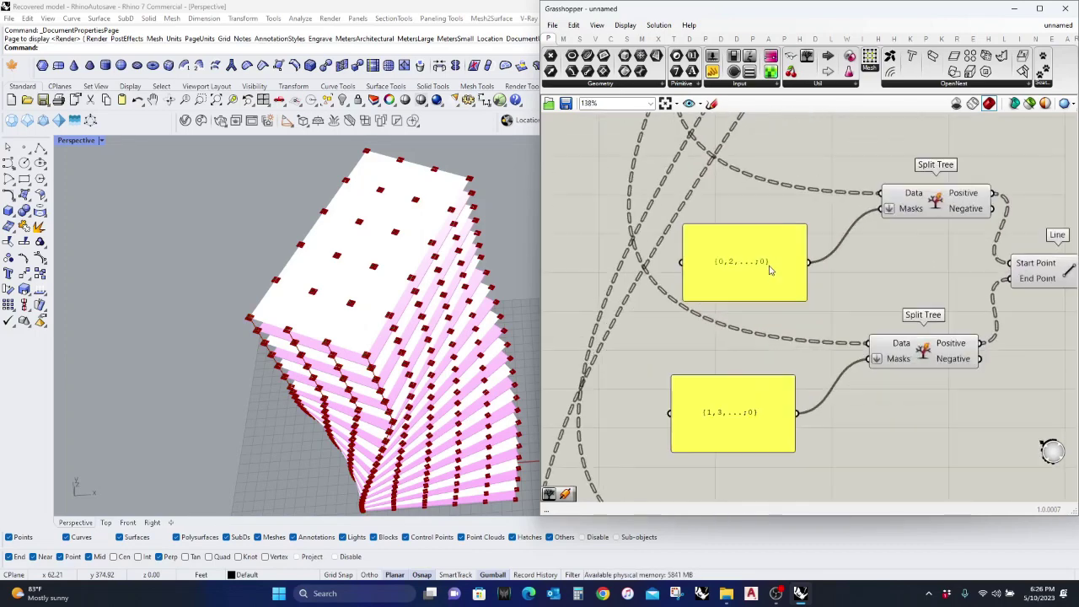
scroll(749, 214, "up", 3)
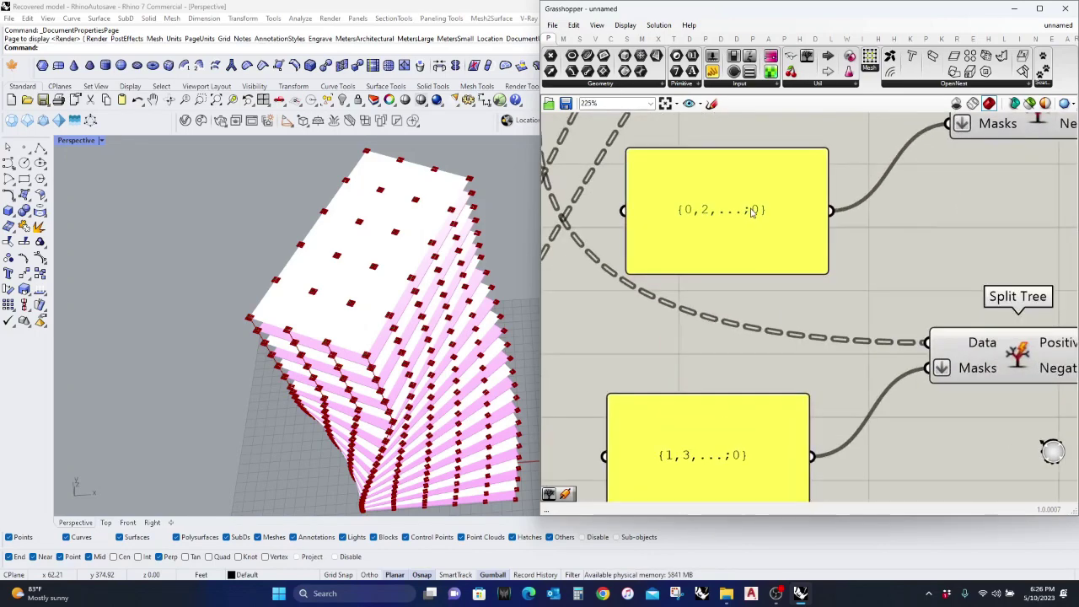
double_click(753, 211)
left_click_drag(758, 160, 751, 160)
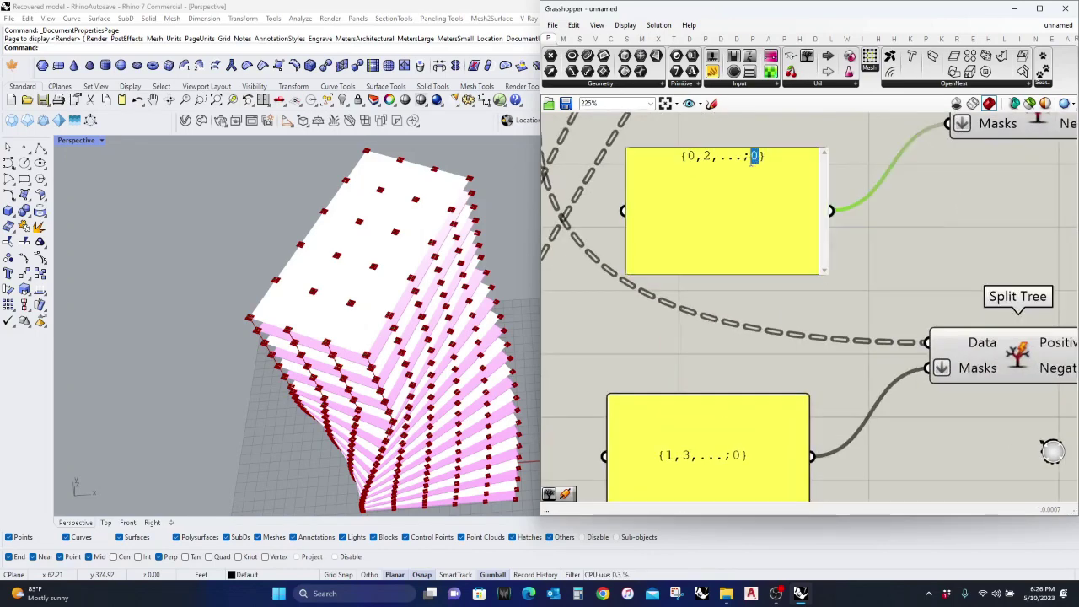
type("5")
left_click(862, 258)
right_click_drag(782, 413, 775, 333)
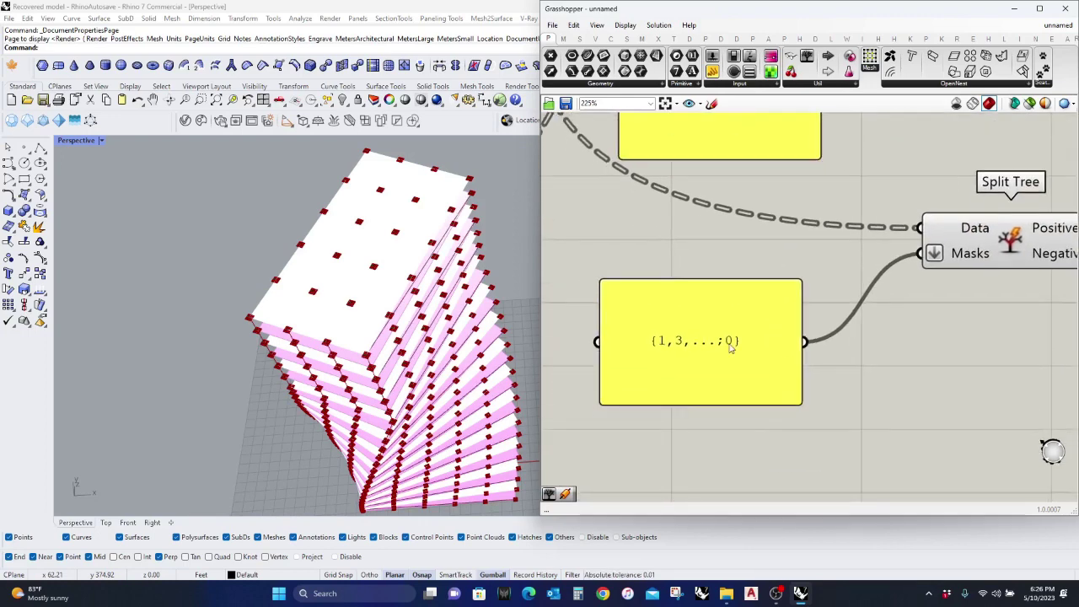
double_click(730, 338)
type("5")
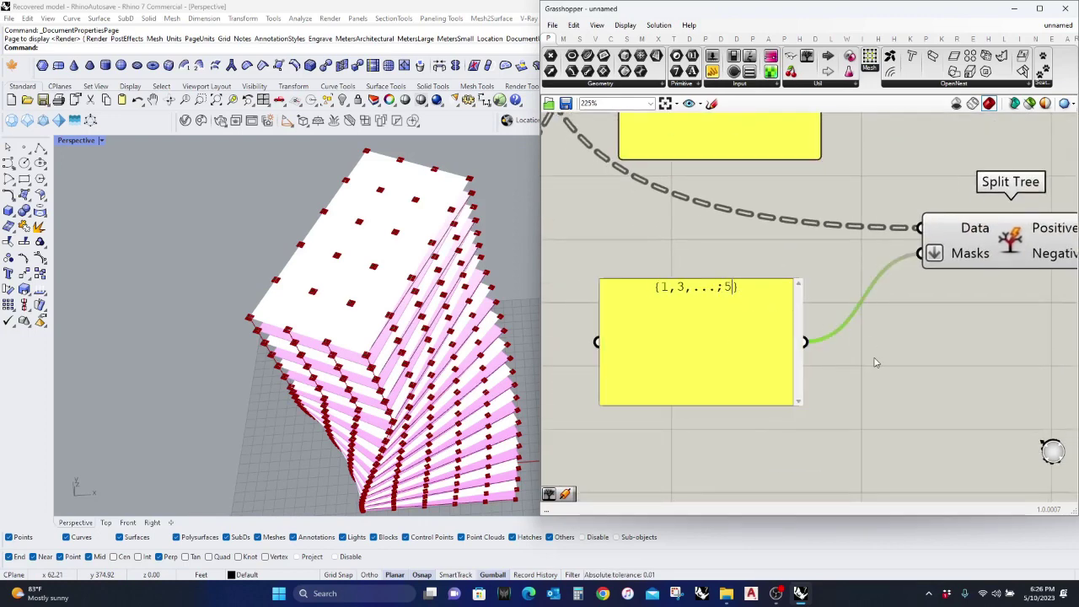
left_click(819, 450)
Step: Edit the masks of the second copied group to {2,4,...;5} and {1,3,...;5}
scroll(766, 462, "down", 4)
scroll(813, 357, "up", 2)
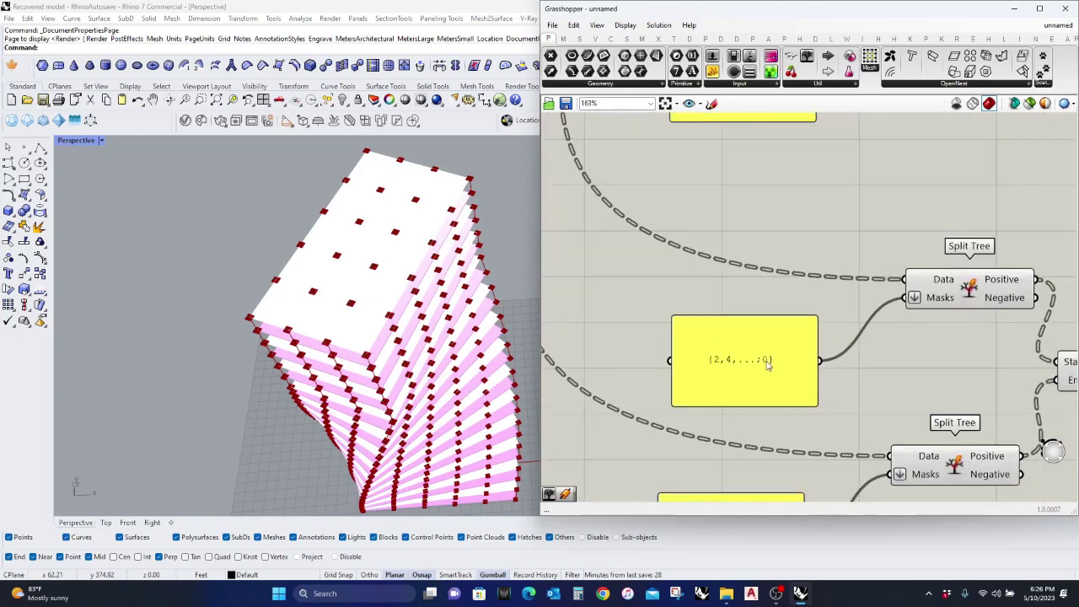
double_click(742, 346)
double_click(762, 322)
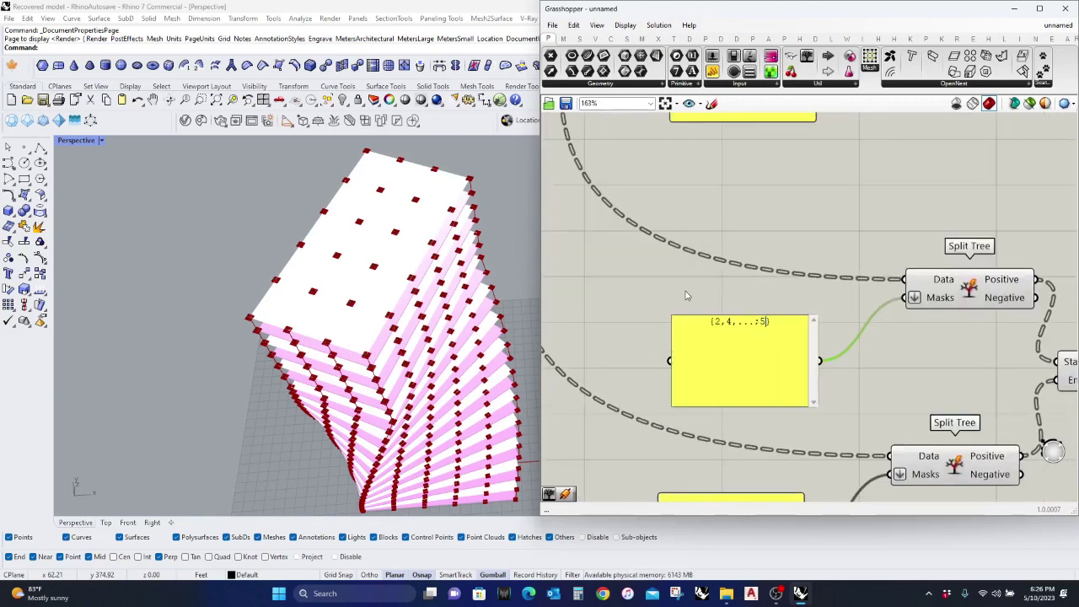
left_click(687, 295)
right_click_drag(760, 383, 756, 153)
double_click(742, 313)
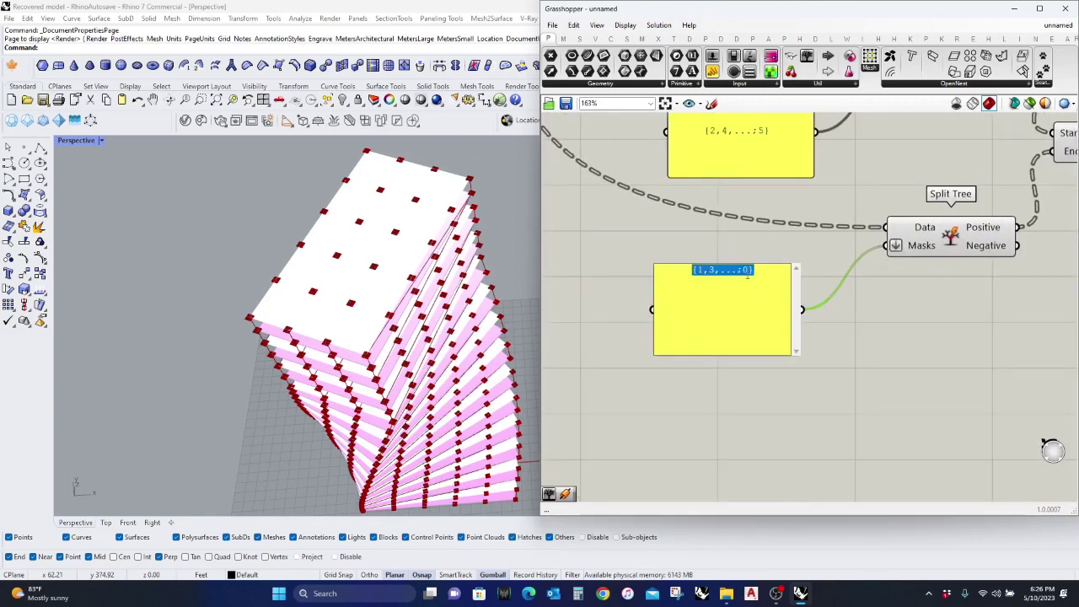
left_click_drag(748, 273, 743, 273)
type("5")
left_click(869, 364)
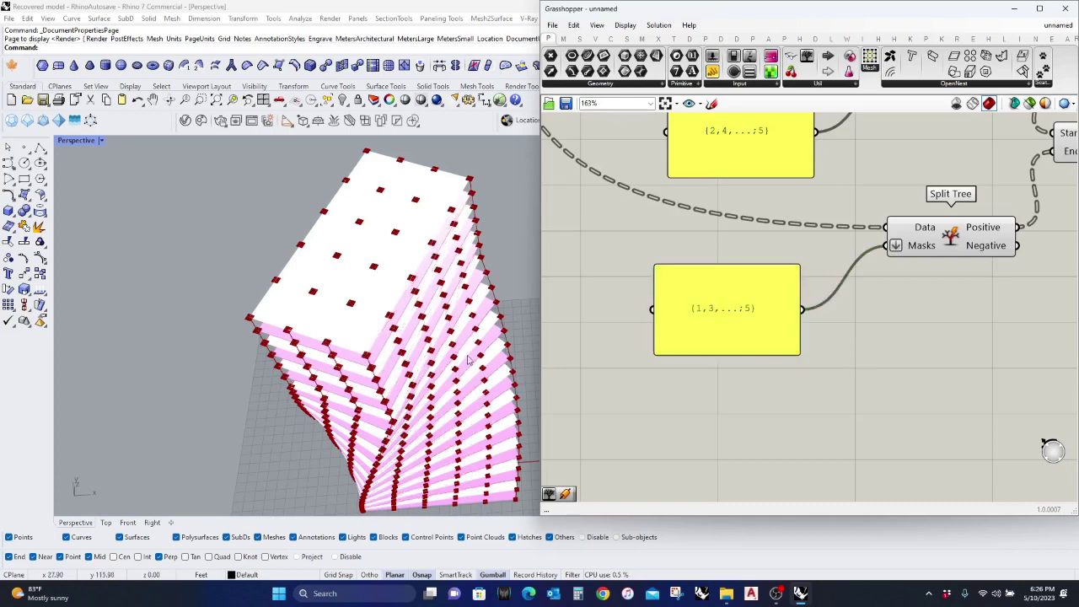
Step: Inspect the connecting lines between floors on the opposite side of the twisted tower
right_click_drag(490, 351, 450, 342)
scroll(451, 343, "down", 7)
right_click_drag(522, 354, 442, 351)
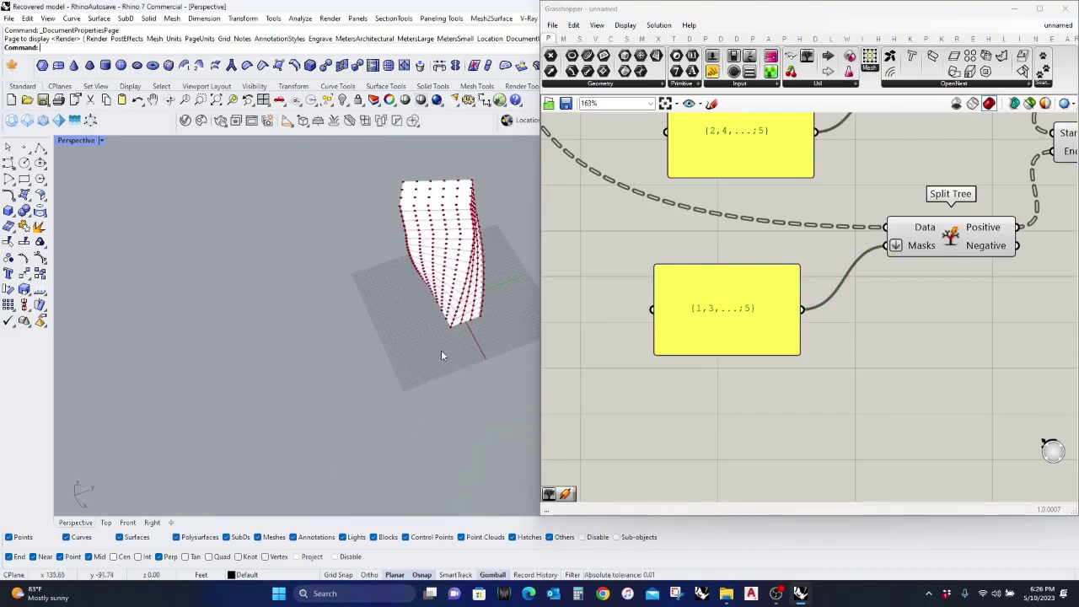
scroll(490, 244, "up", 5)
scroll(489, 247, "down", 2)
scroll(470, 310, "up", 6)
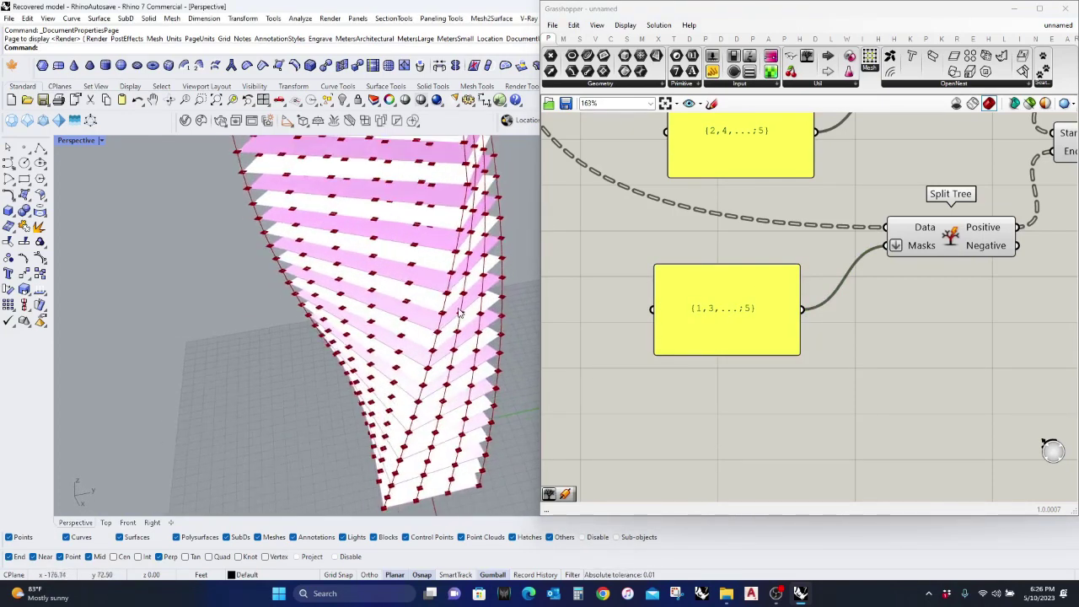
scroll(470, 309, "down", 3)
right_click_drag(470, 309, 453, 325)
scroll(425, 287, "up", 5)
scroll(423, 305, "down", 4)
scroll(278, 339, "up", 5)
scroll(278, 340, "down", 5)
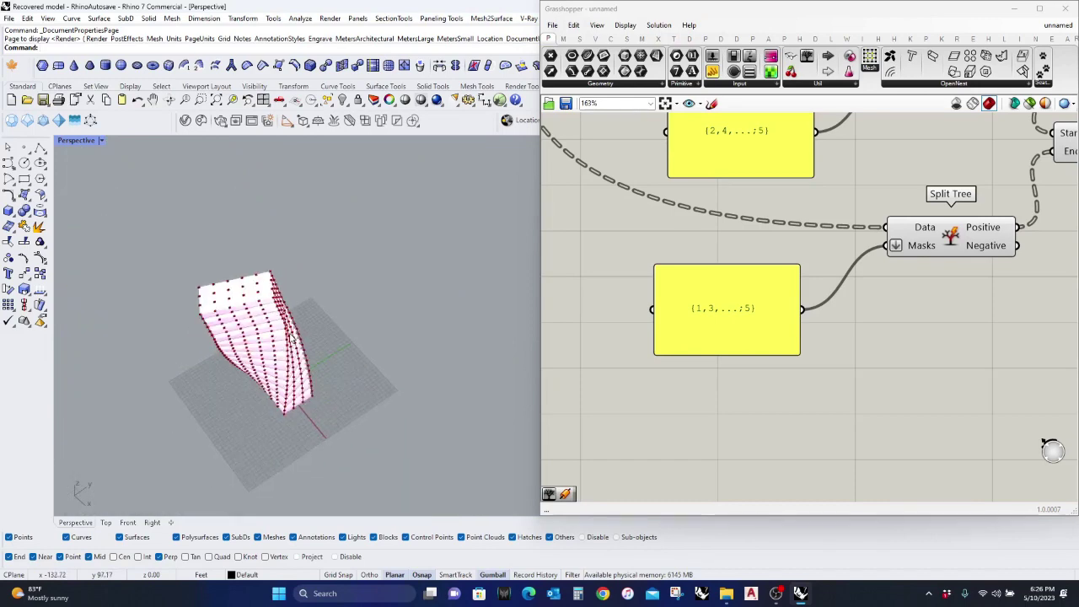
scroll(278, 340, "up", 4)
Step: Add a Pipe component in the empty canvas area beside the Line components
scroll(776, 402, "down", 8)
right_click_drag(868, 364, 767, 382)
scroll(777, 297, "up", 2)
double_click(789, 274)
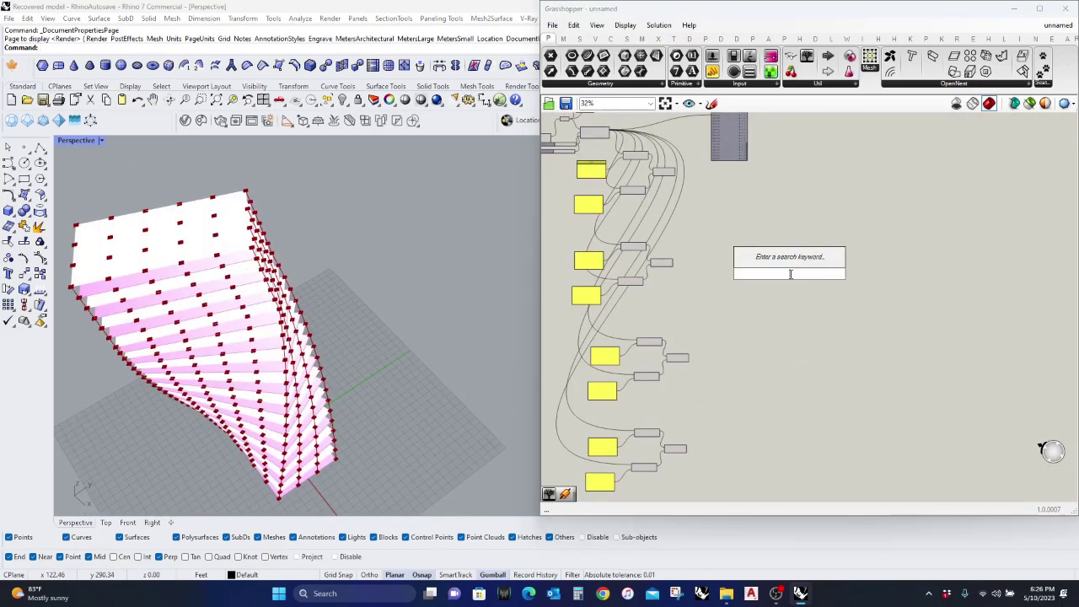
type("pipe")
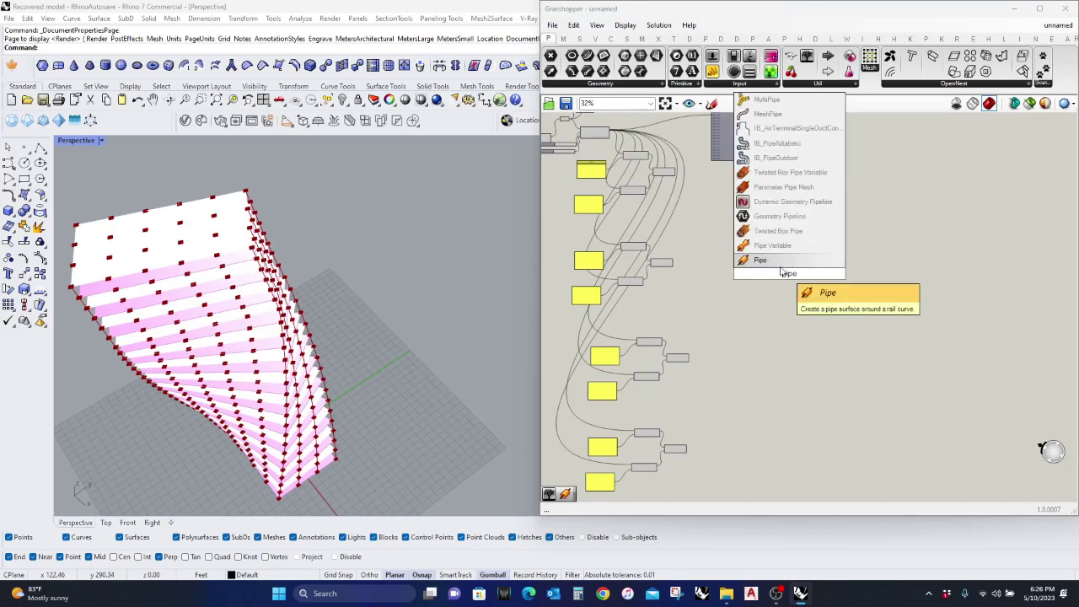
left_click(783, 260)
Step: Add a Panel containing 2.5 beside the Pipe component and connect it to the Radius input
scroll(777, 276, "up", 4)
scroll(776, 278, "up", 3)
left_click_drag(712, 71, 685, 303)
double_click(704, 289)
type("2.5")
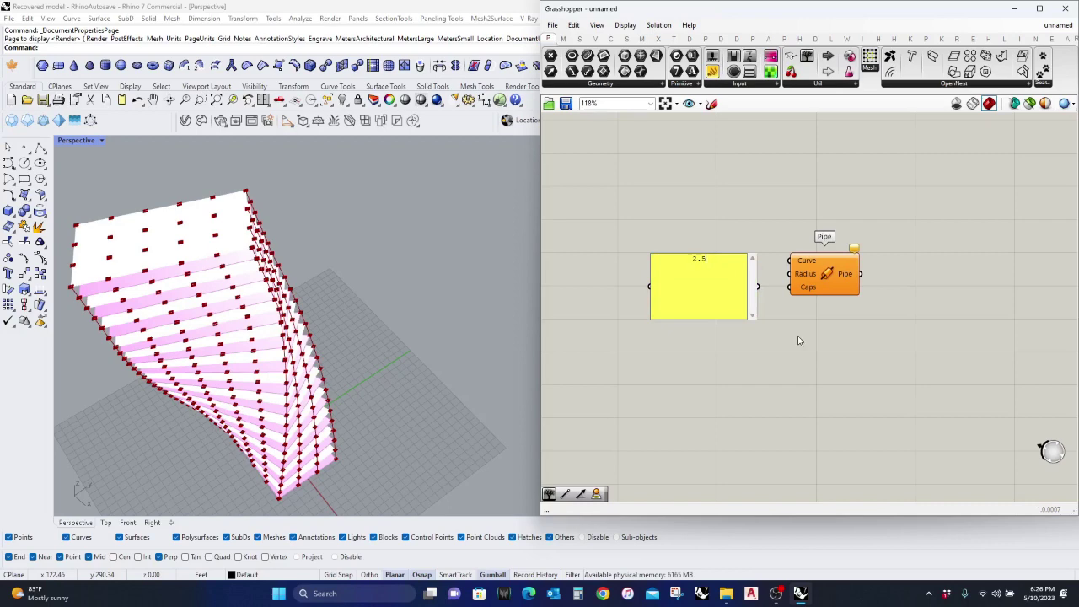
left_click(797, 335)
left_click_drag(790, 273, 758, 288)
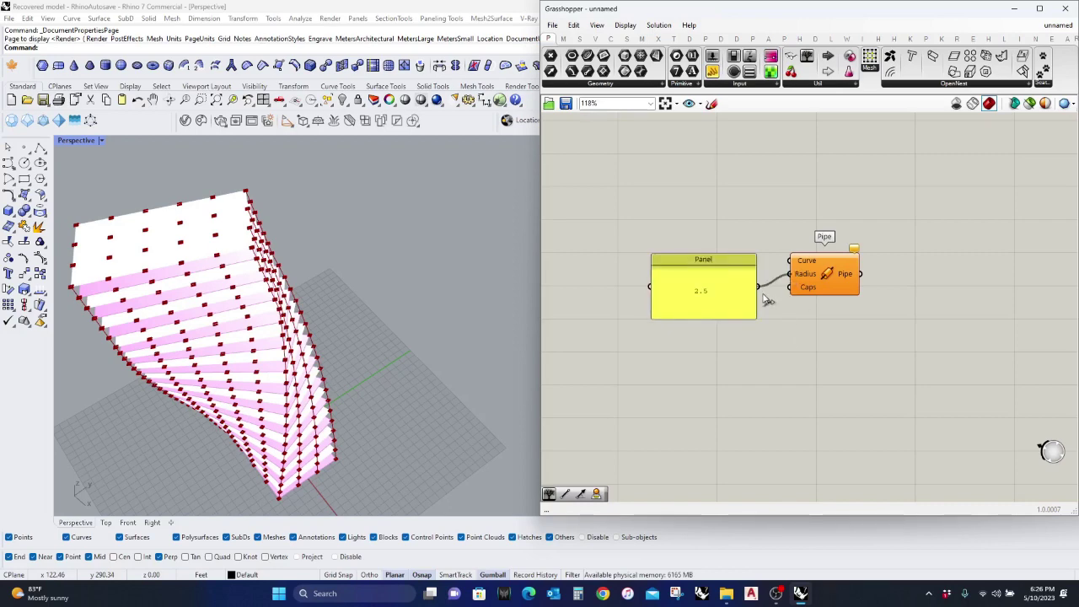
Step: Connect the outputs of the first two Line components to the Pipe component's Curve input, keeping both connections
scroll(779, 272, "down", 7)
right_click_drag(704, 211, 698, 266)
scroll(663, 202, "up", 4)
scroll(684, 164, "down", 5)
right_click_drag(688, 161, 679, 260)
scroll(671, 302, "up", 8)
scroll(732, 244, "down", 4)
left_click_drag(678, 298, 876, 432)
scroll(704, 424, "up", 6)
scroll(731, 334, "down", 5)
left_click_drag(681, 414, 950, 390, "shift")
Step: Connect the two remaining Line components to the Pipe's Curve input alongside the existing connections
scroll(813, 403, "down", 1)
right_click_drag(779, 408, 816, 243)
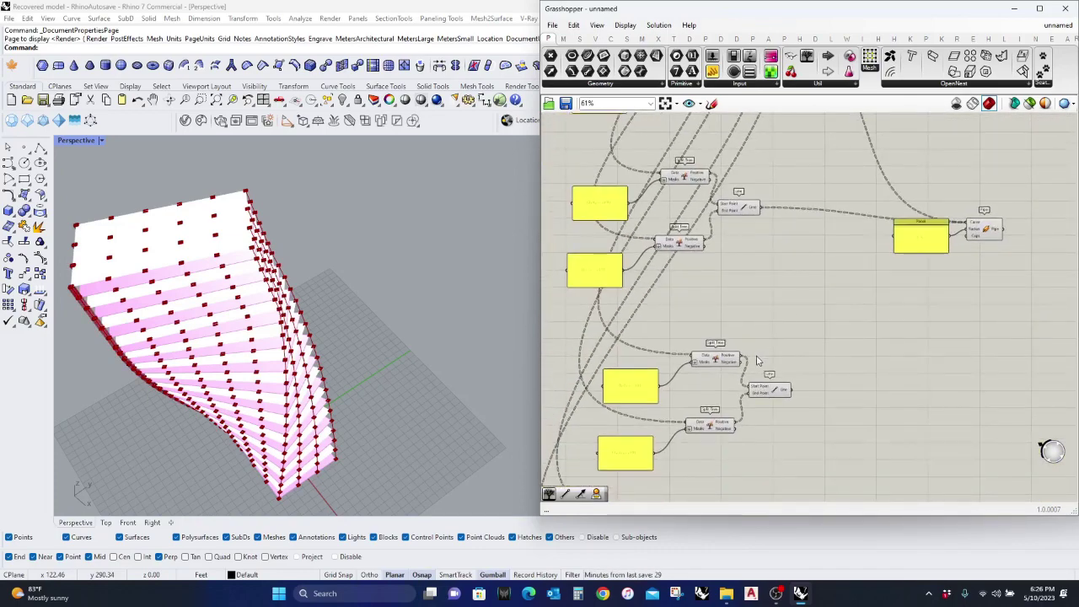
scroll(754, 357, "up", 1)
right_click_drag(799, 361, 758, 379)
left_click_drag(755, 415, 964, 219, "shift")
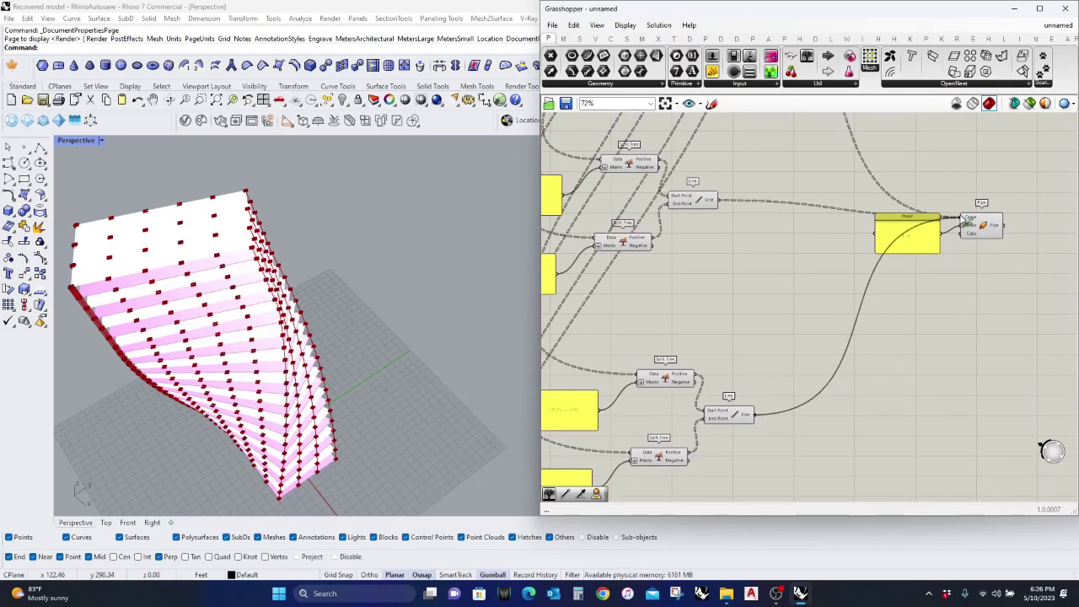
right_click_drag(853, 382, 862, 213)
left_click_drag(758, 450, 907, 169, "shift")
scroll(811, 356, "down", 3)
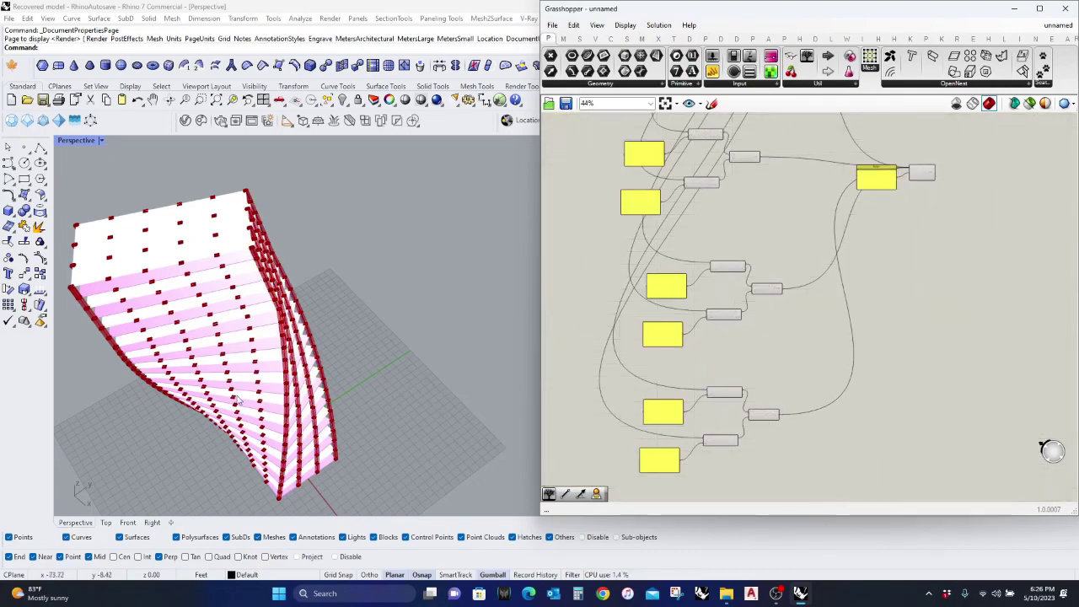
Step: Inspect the piped columns on the tower and set the Pipe radius panel to 1.75
right_click_drag(253, 379, 280, 306)
scroll(218, 344, "down", 9)
scroll(162, 411, "up", 10)
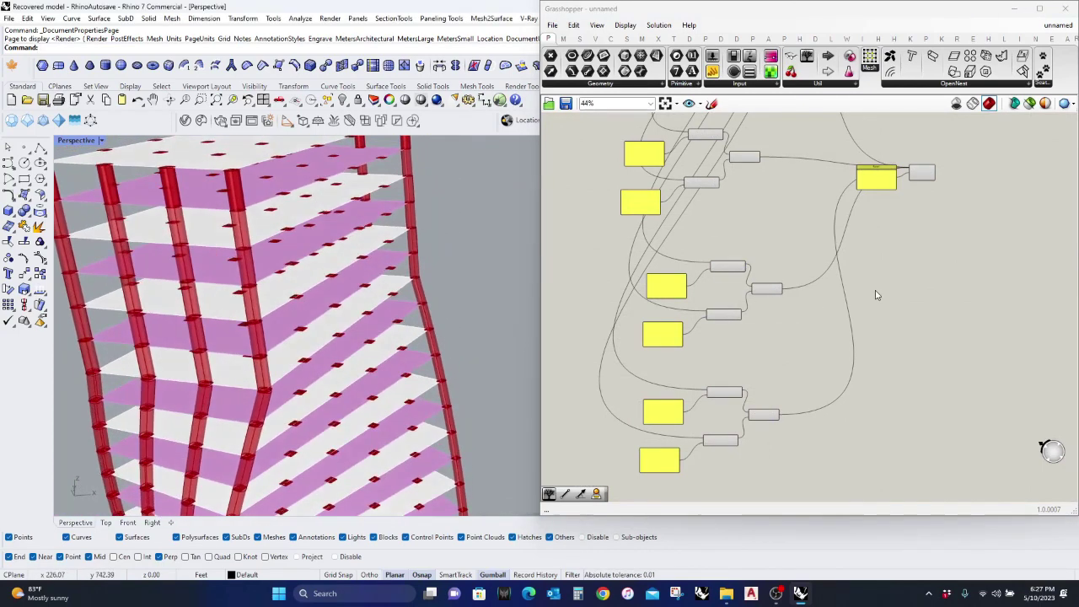
scroll(887, 145, "up", 3)
scroll(887, 145, "up", 2)
double_click(864, 205)
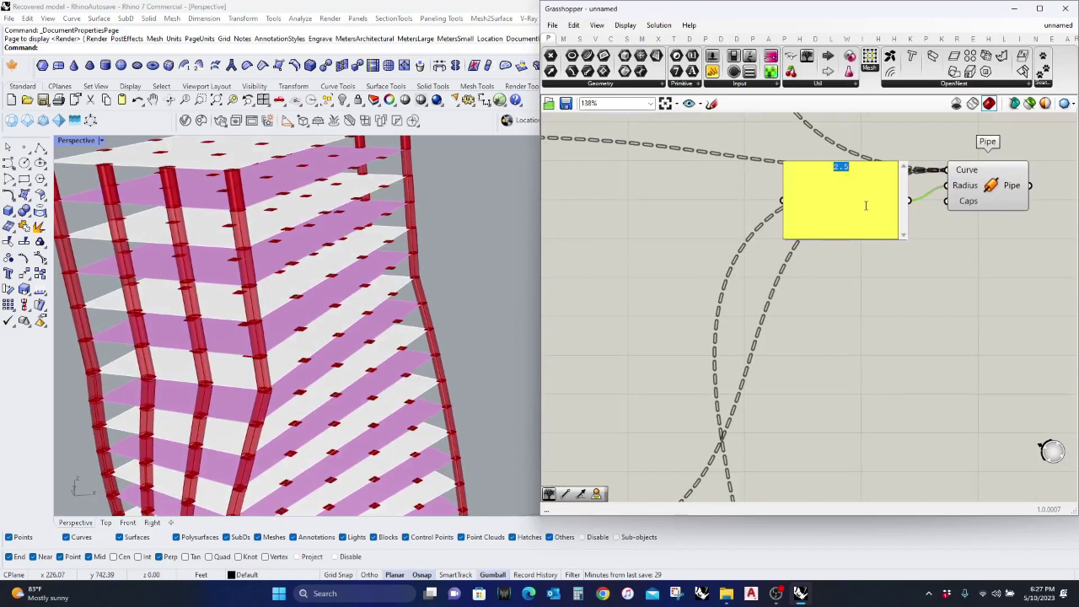
type("1.75")
left_click(931, 318)
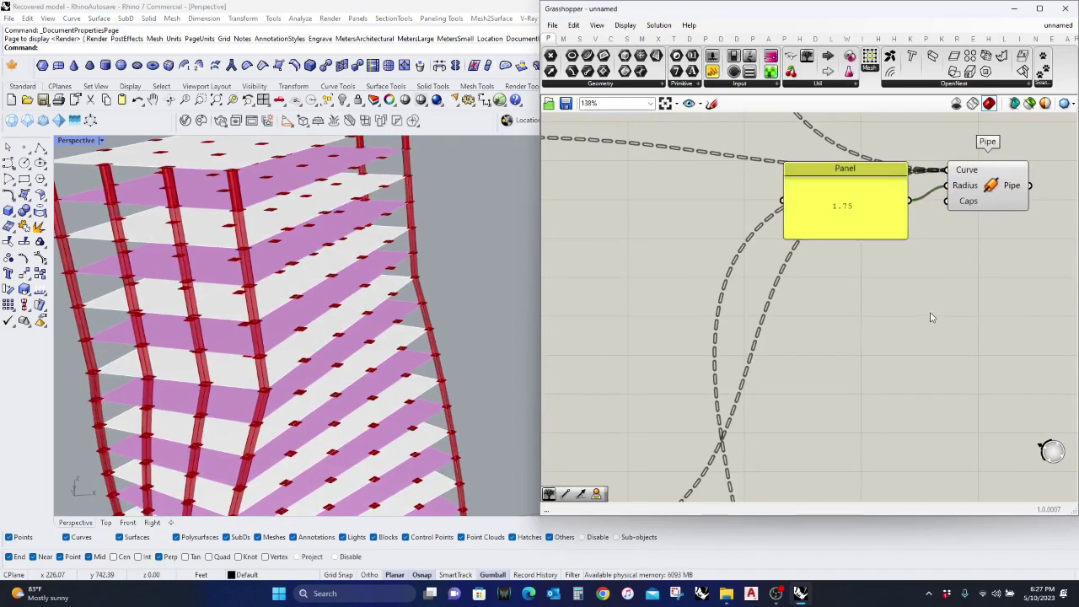
Step: Set the Number Slider feeding the Series Step input to 3.689 and check the tower's twist with its columns
scroll(916, 306, "down", 4)
scroll(686, 374, "up", 3)
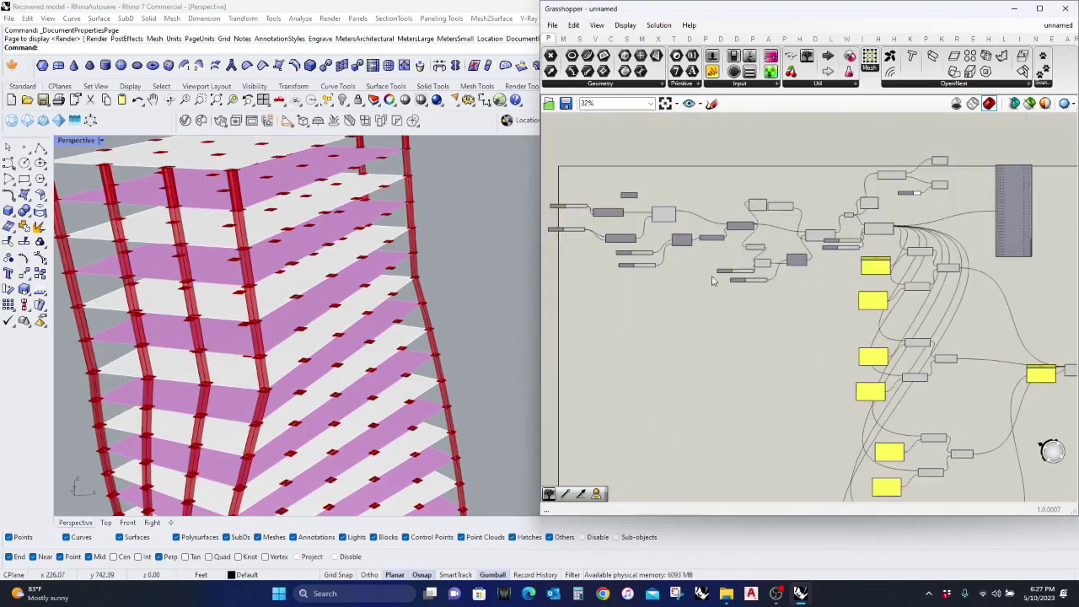
right_click_drag(698, 252, 726, 292)
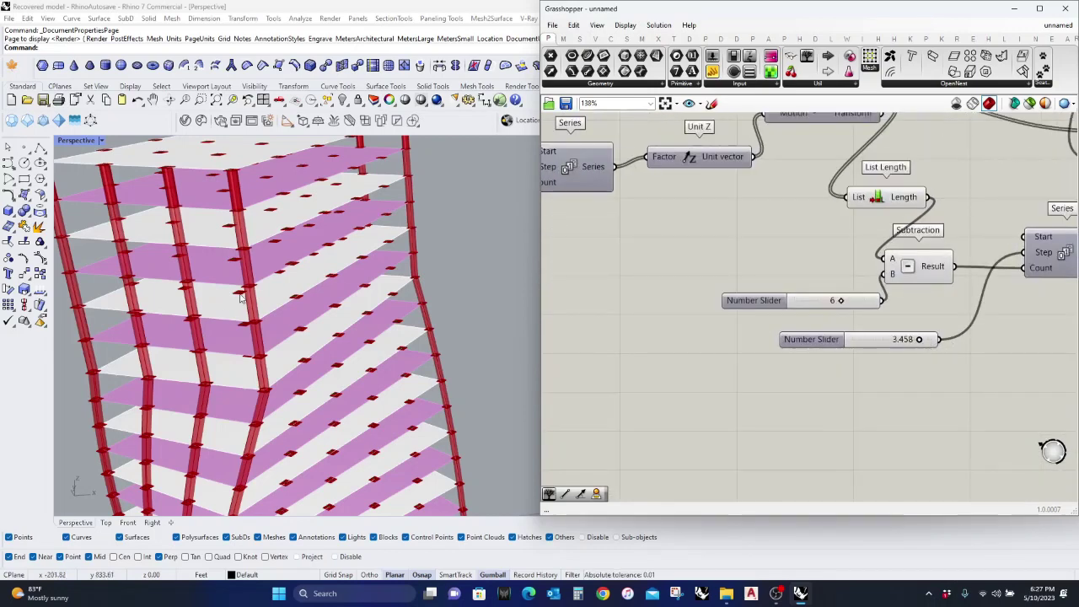
scroll(291, 287, "down", 6)
scroll(439, 290, "down", 4)
right_click_drag(421, 337, 510, 333)
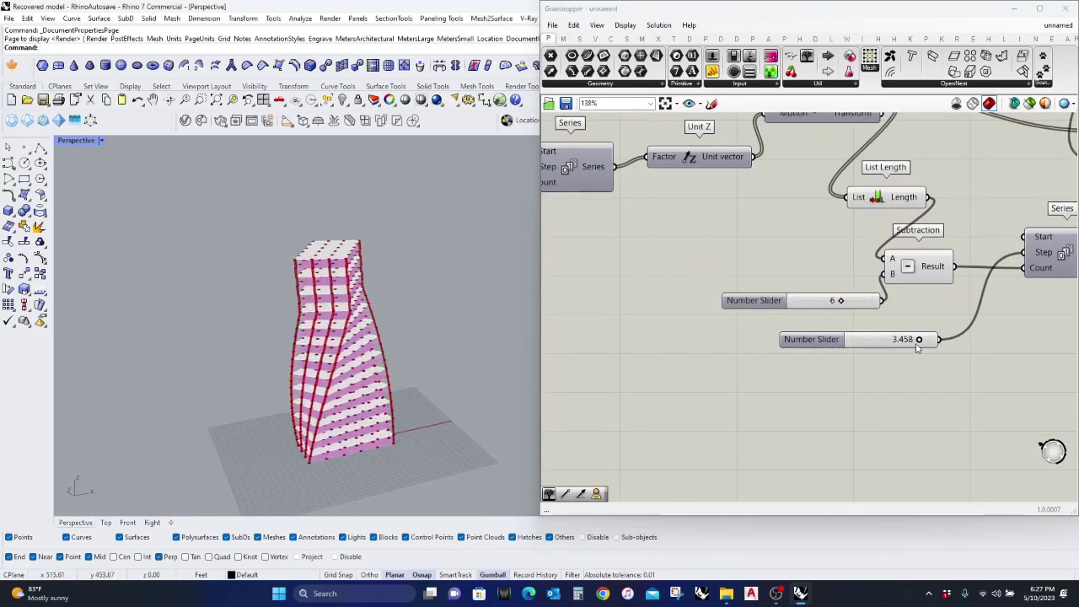
mouse_move(918, 348)
left_mouse_down()
mouse_move(819, 347)
mouse_move(926, 356)
left_mouse_up()
right_click_drag(447, 312, 358, 330)
scroll(310, 295, "up", 6)
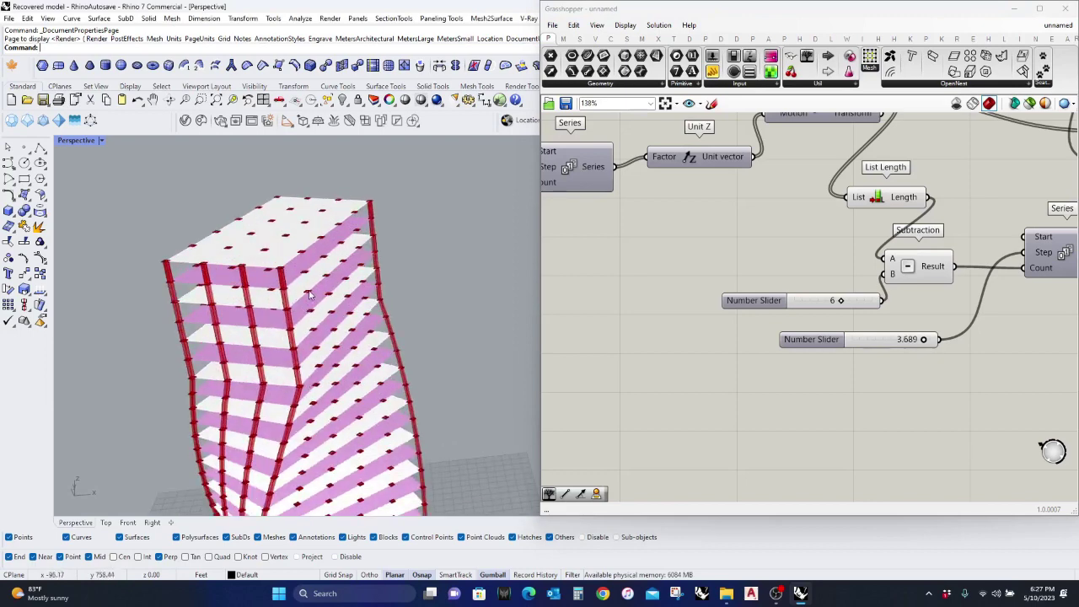
Step: Try adding a Flip Matrix component beside the Line components, fed by the Frames output of Surface Frames
scroll(754, 338, "down", 6)
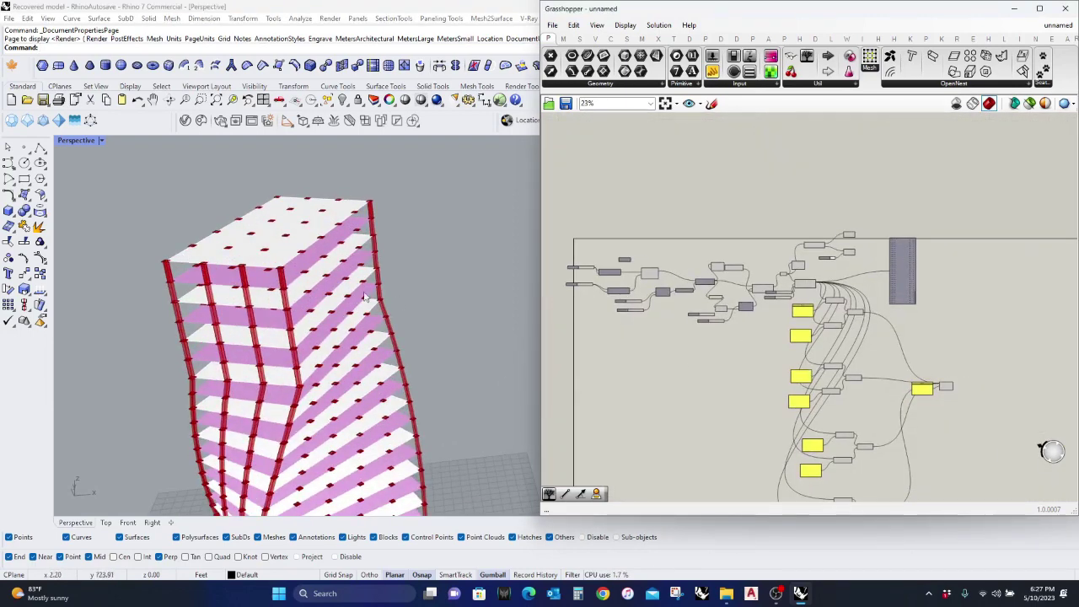
right_click_drag(365, 297, 224, 307)
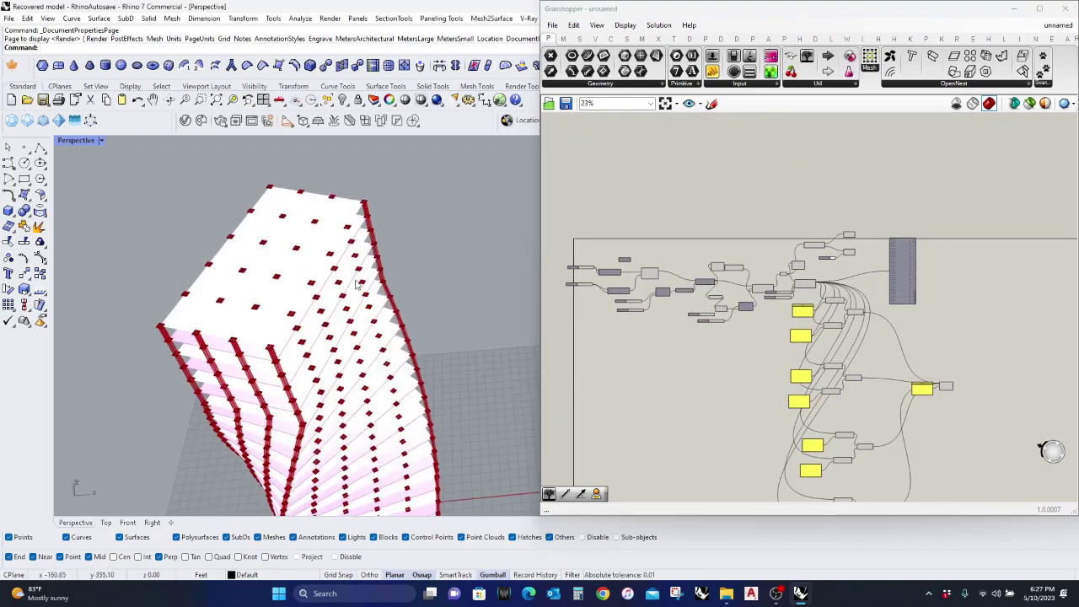
right_click_drag(921, 337, 887, 350)
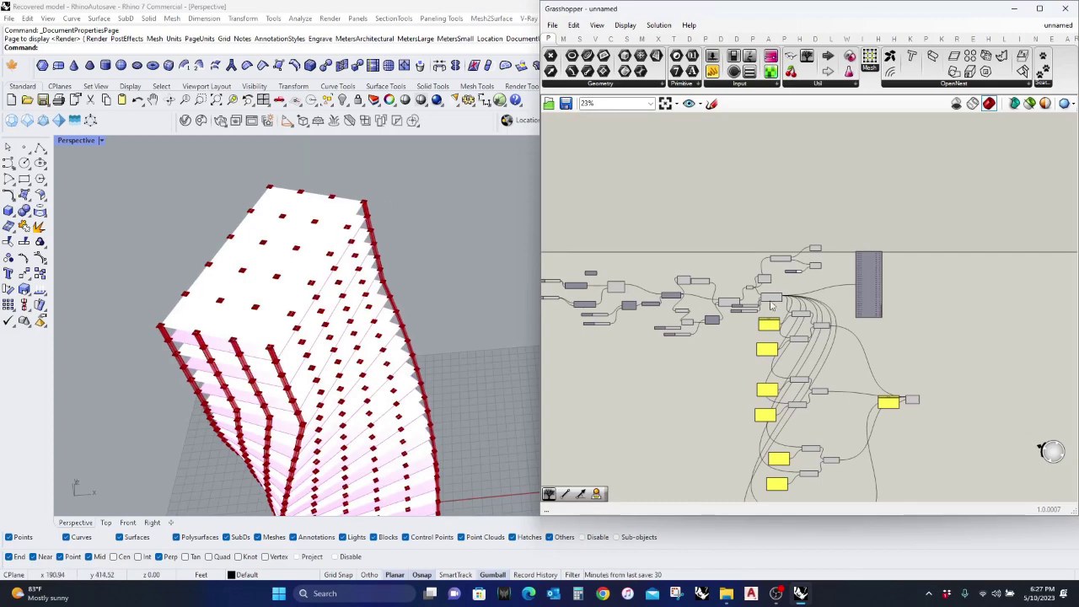
scroll(772, 306, "up", 5)
double_click(868, 291)
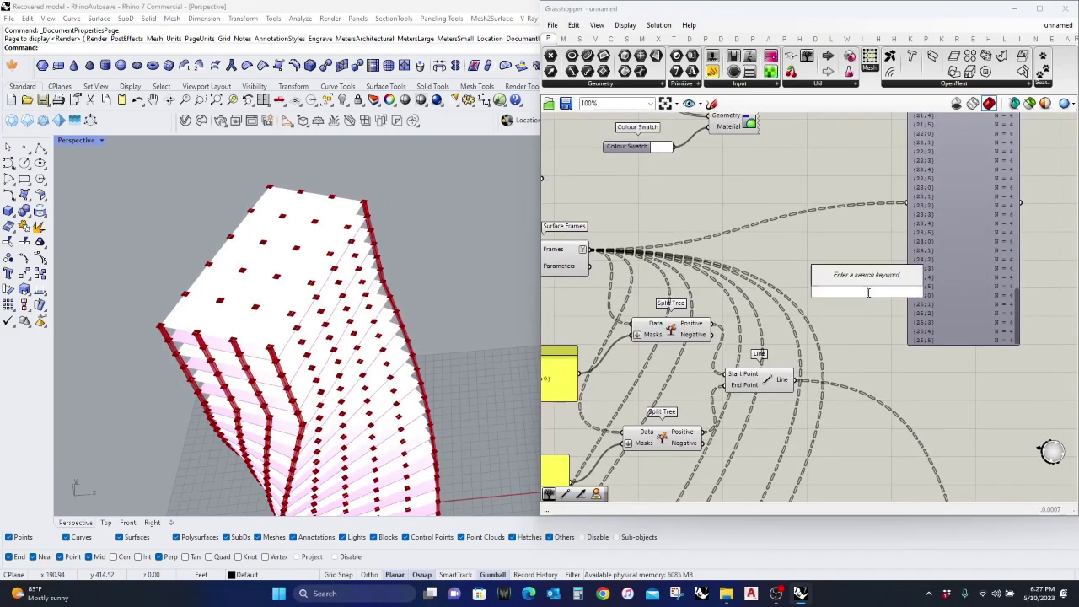
type("flip")
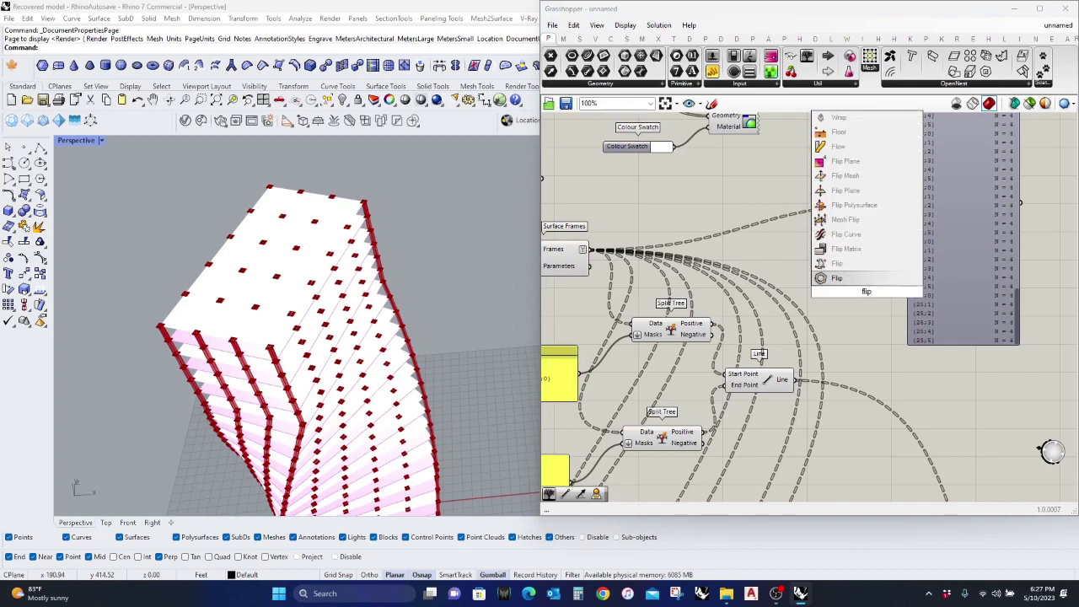
key("Up")
key("Up")
key("Return")
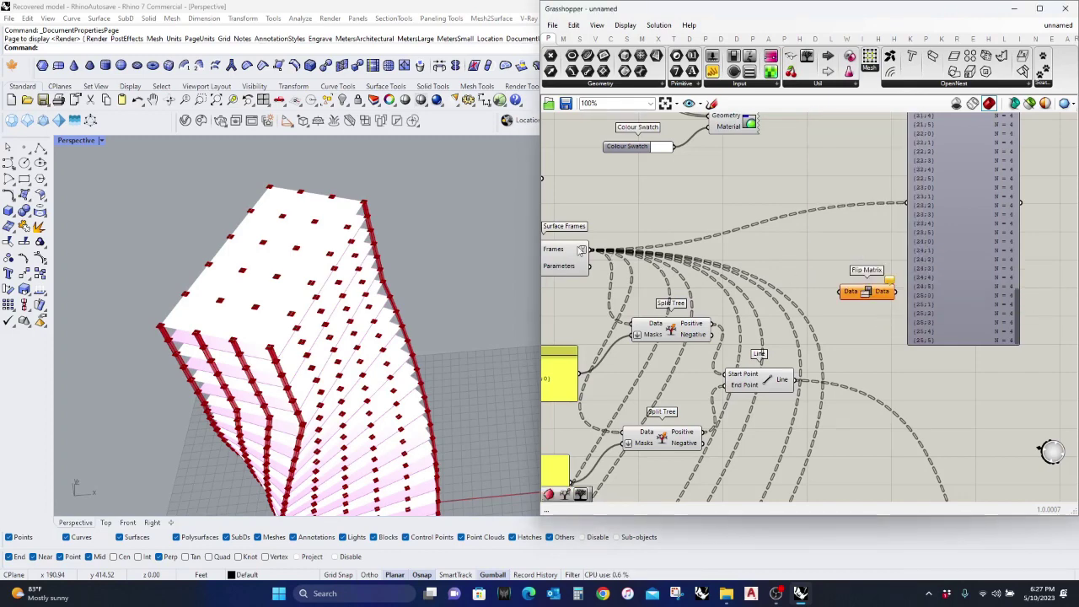
left_click_drag(580, 250, 841, 292)
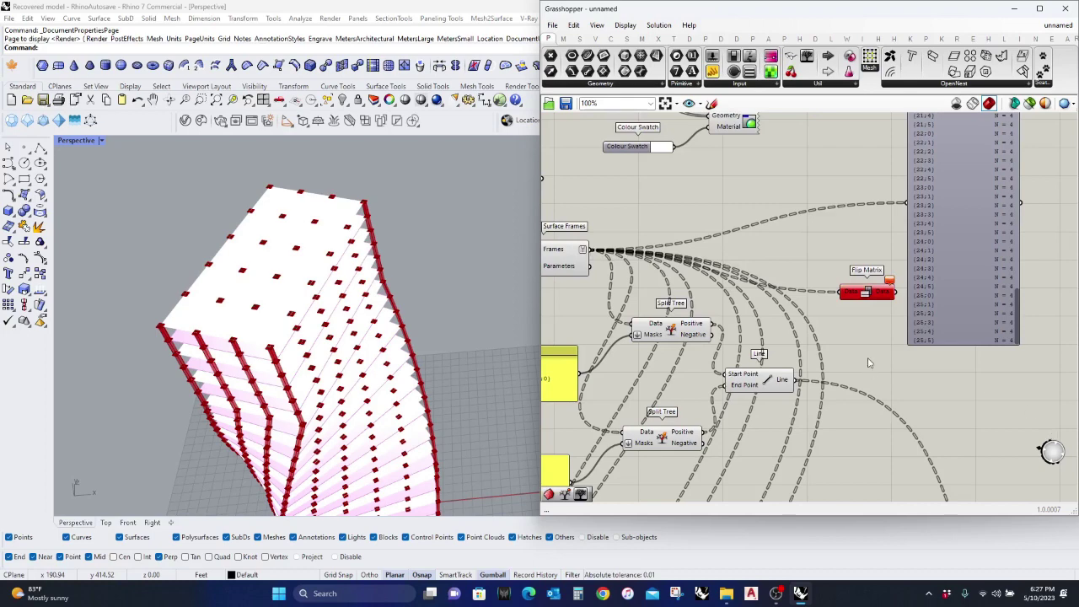
Step: Examine the Flip Matrix component and the tower's frame points, and delete the Flip Matrix
scroll(890, 288, "up", 4)
mouse_move(897, 281)
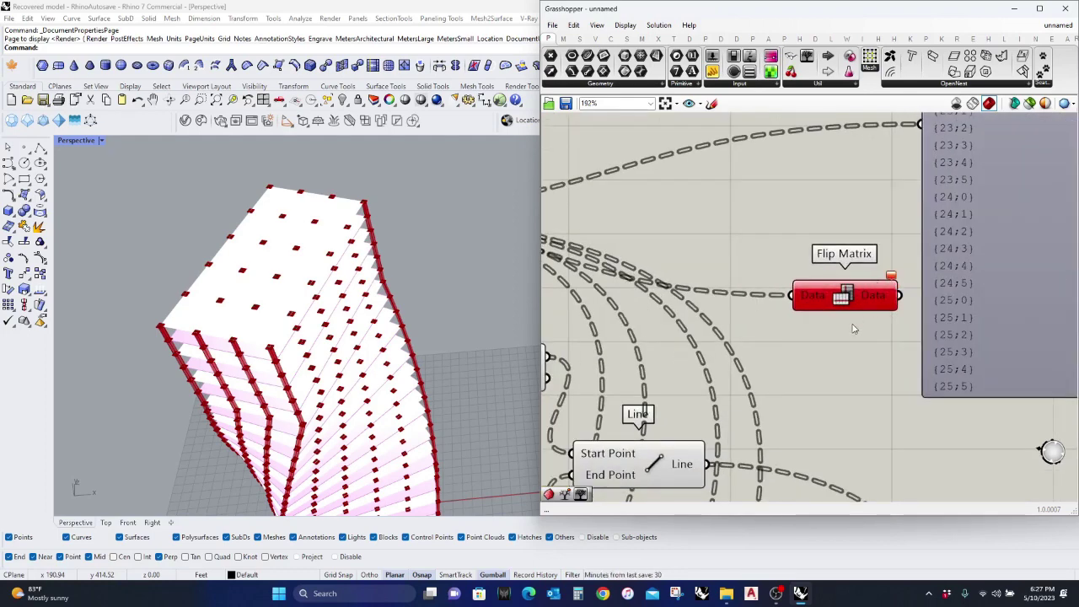
left_click_drag(830, 300, 839, 276)
scroll(344, 251, "down", 4)
scroll(344, 250, "down", 5)
scroll(342, 359, "up", 5)
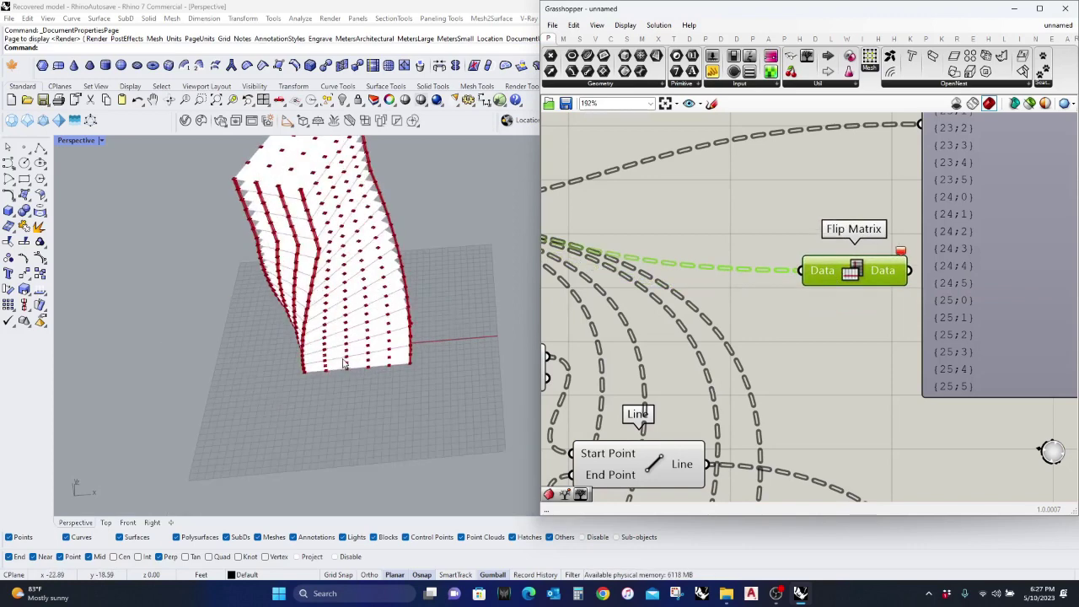
right_click_drag(339, 336, 365, 304)
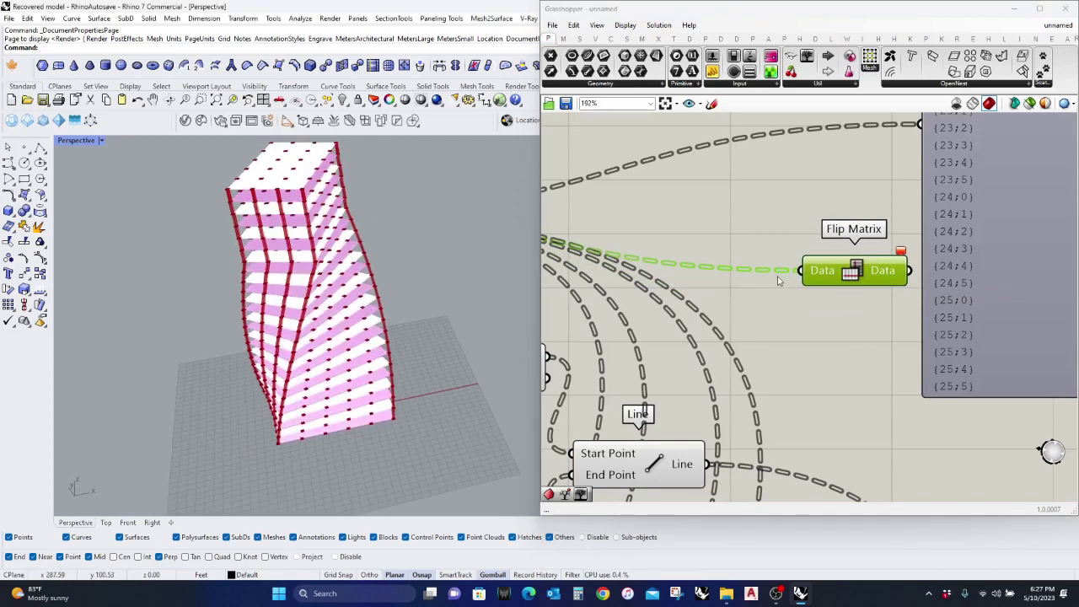
left_click(857, 271)
key("Delete")
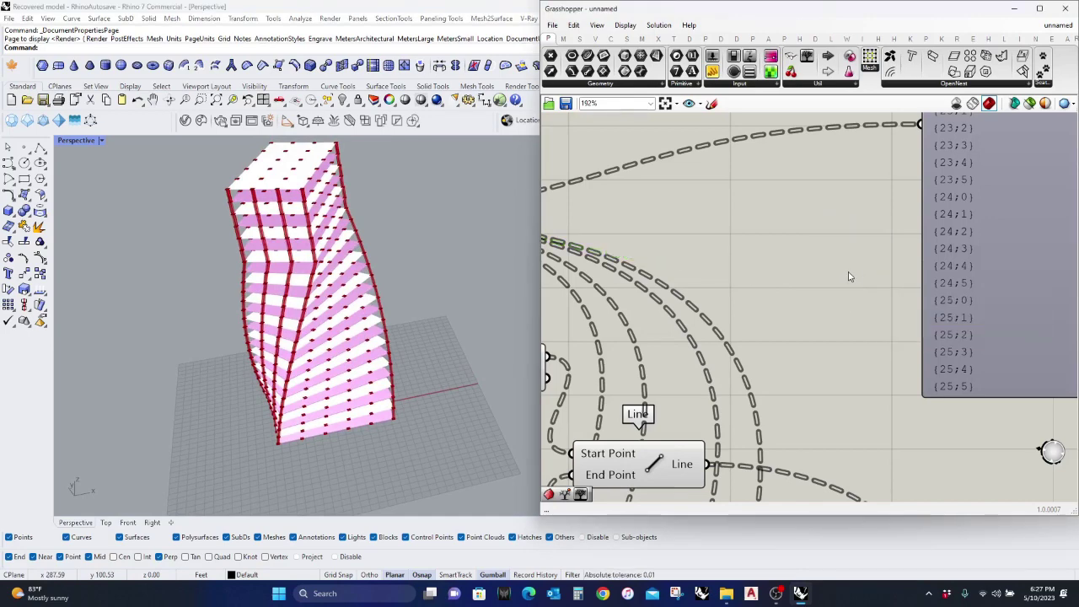
Step: Add a Path Mapper component in the empty canvas area beside the data tree viewer
double_click(849, 276)
type("path")
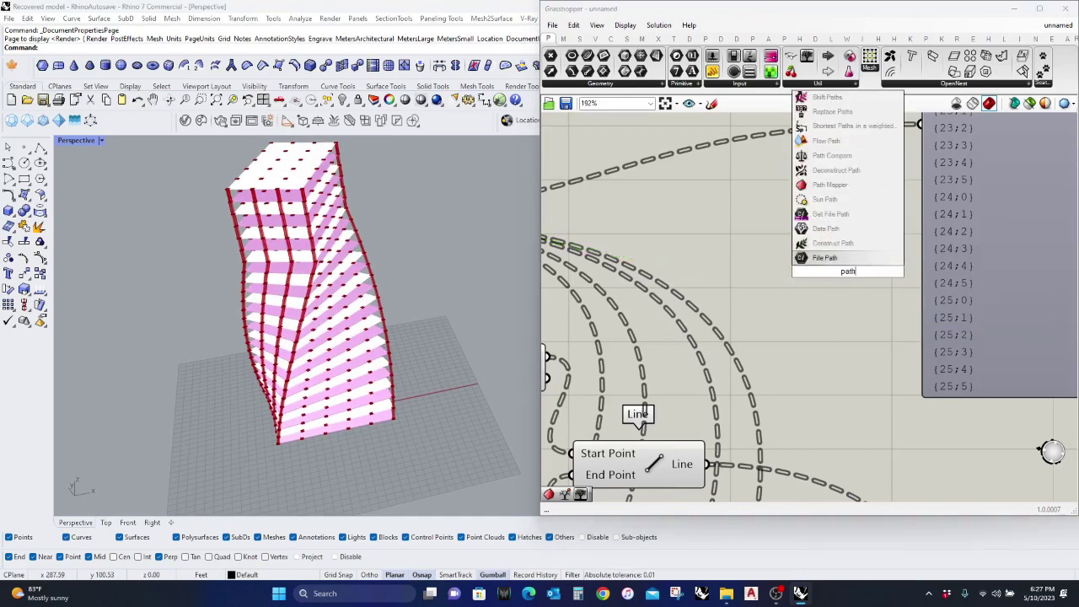
type("mapp")
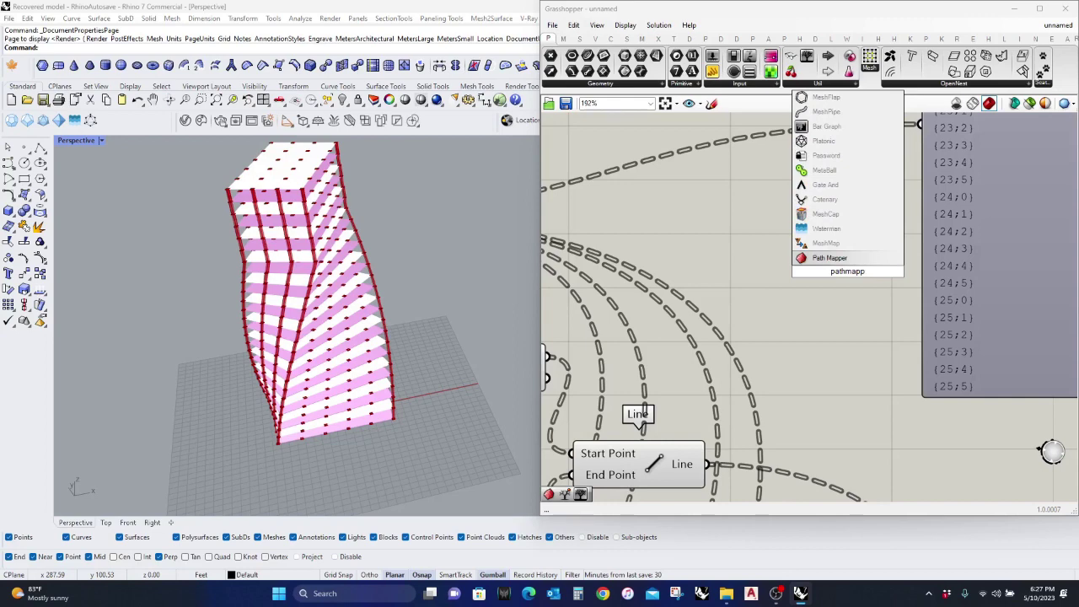
key("Return")
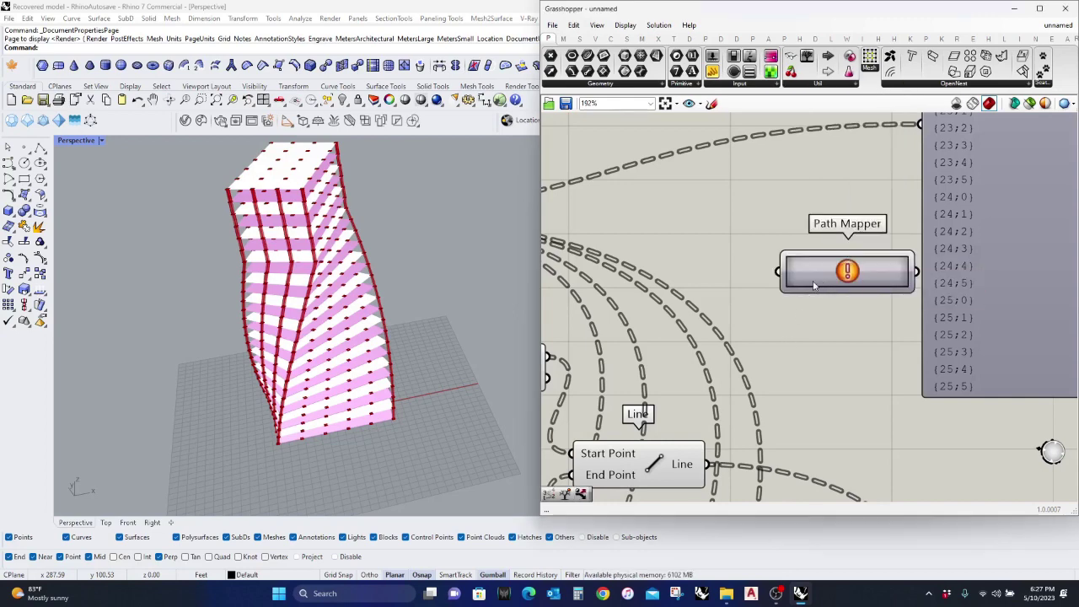
scroll(814, 285, "down", 2)
scroll(753, 284, "down", 2)
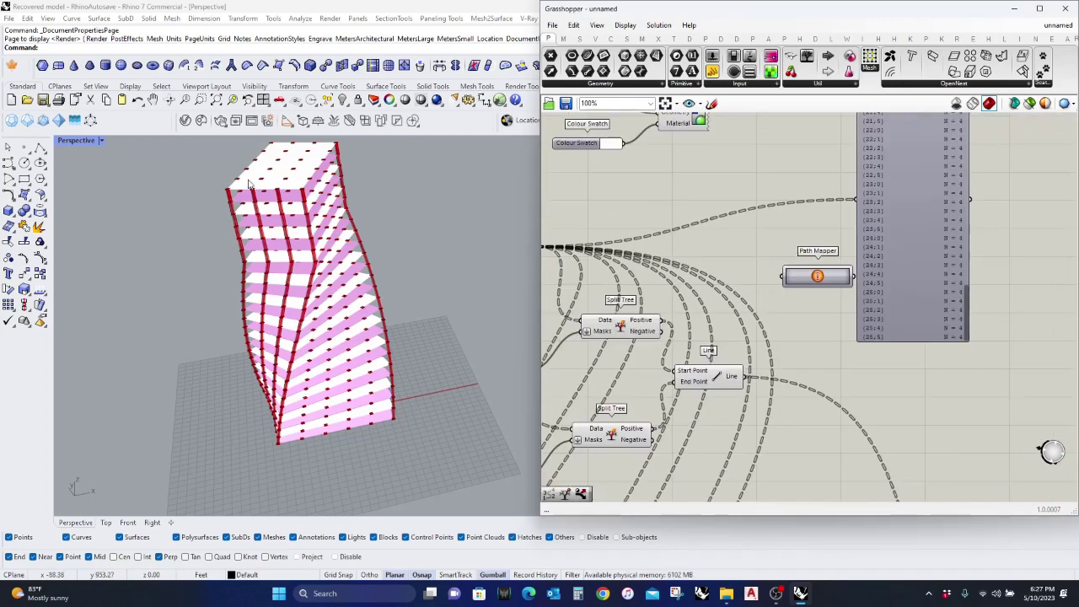
right_click_drag(772, 270, 766, 302)
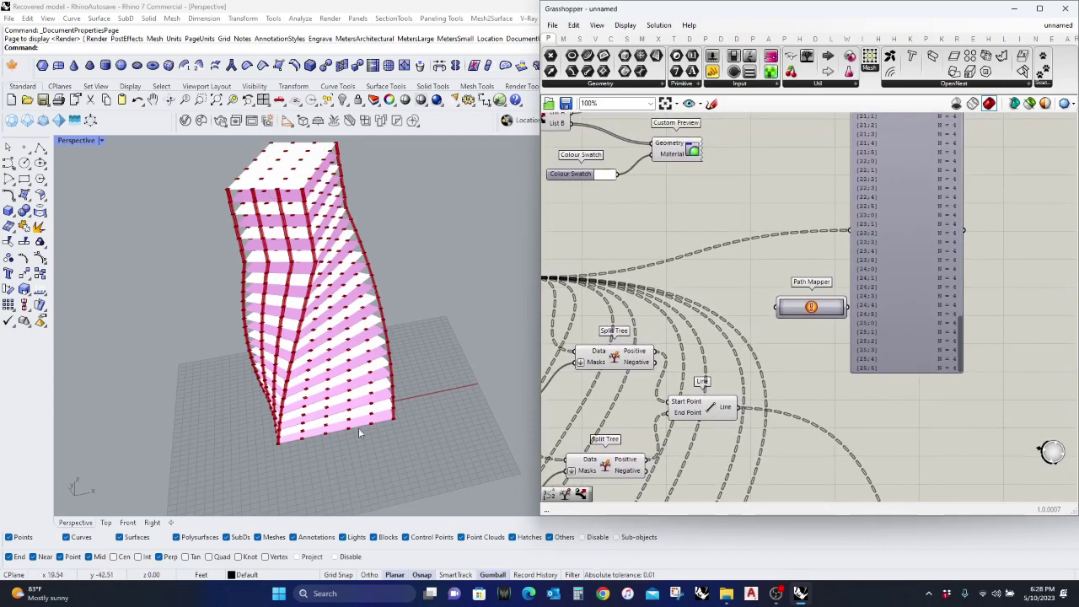
Step: Define the Path Mapper's mapping with source {A;B}(i) and target {A;(i)}B
scroll(793, 305, "up", 3)
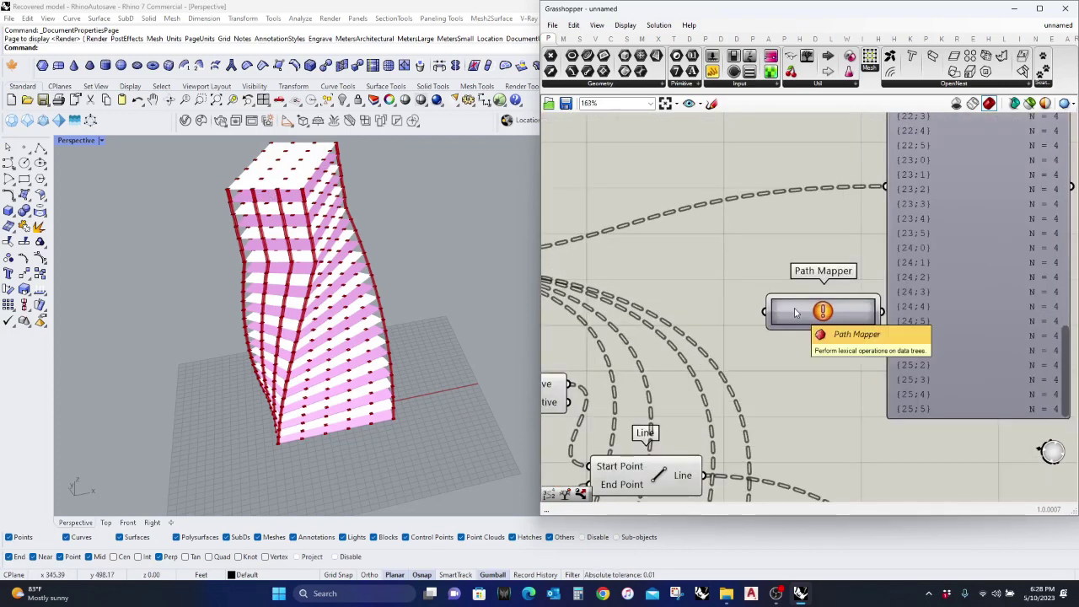
double_click(793, 314)
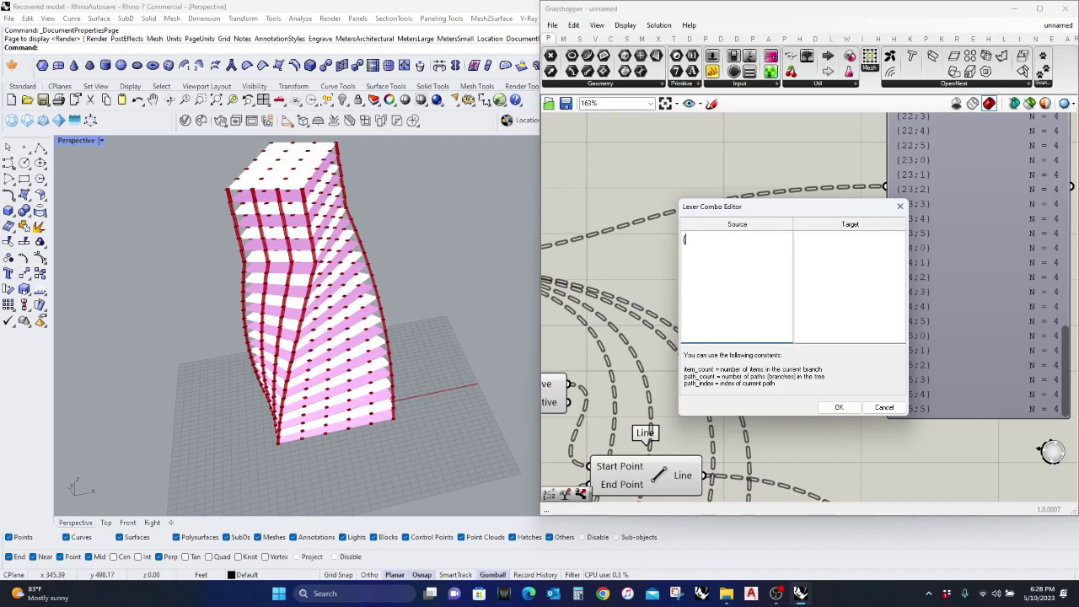
key("Caps_Lock")
key("Caps_Lock")
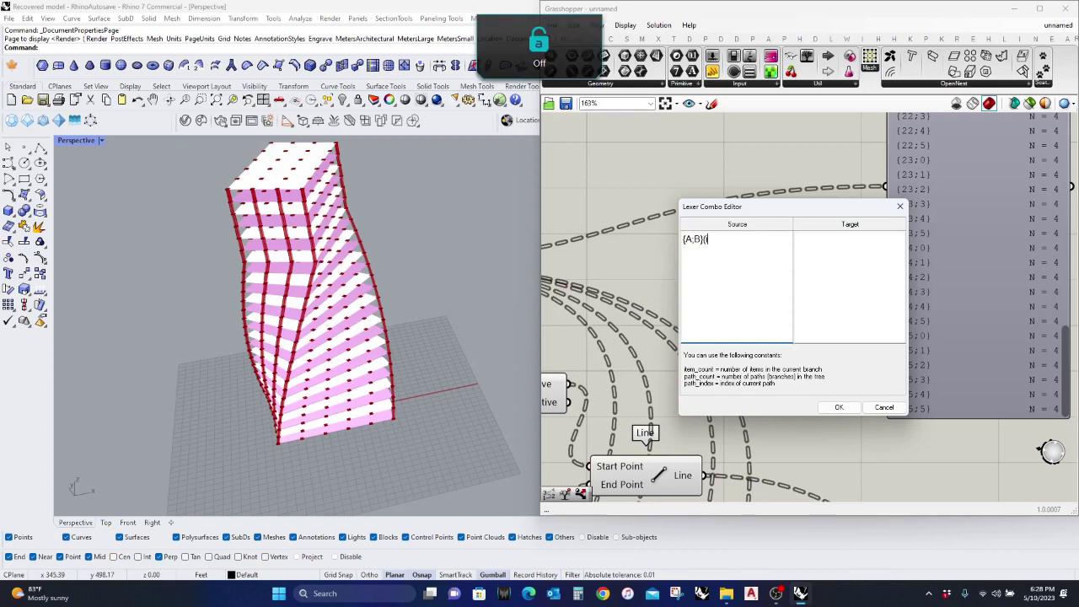
type("i")
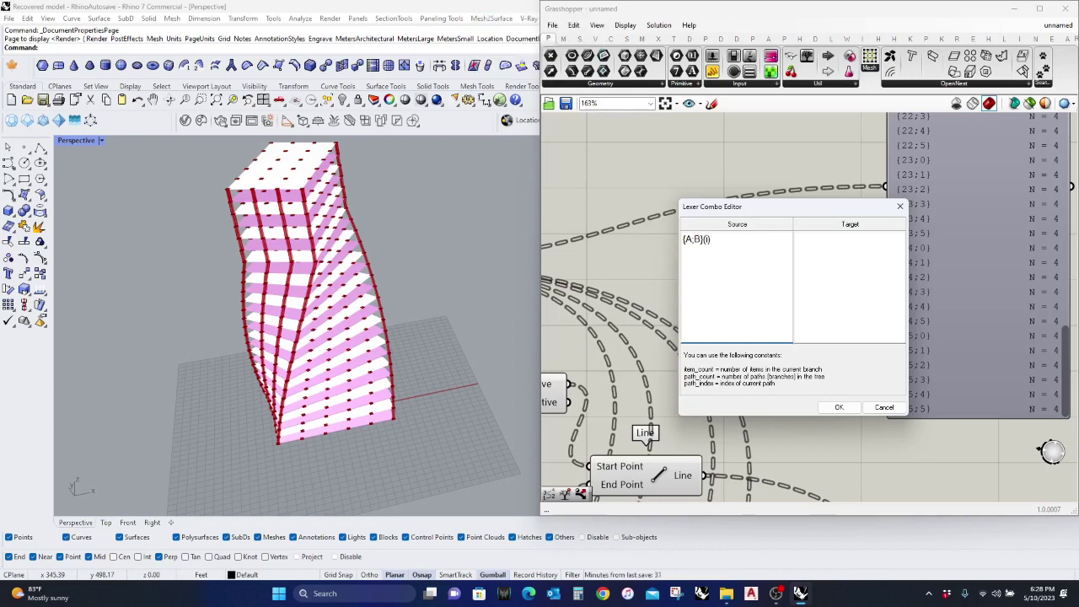
left_click(829, 239)
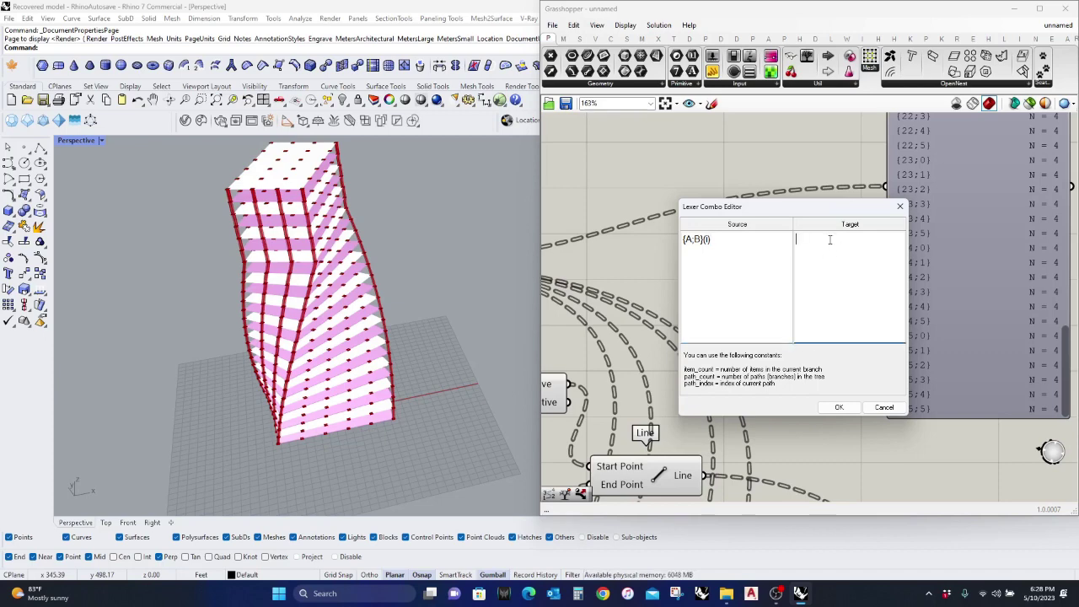
type("{A;(i)}B")
left_click(838, 408)
Step: Connect the Frames output of the Surface Frames component to the Path Mapper input
scroll(819, 346, "down", 4)
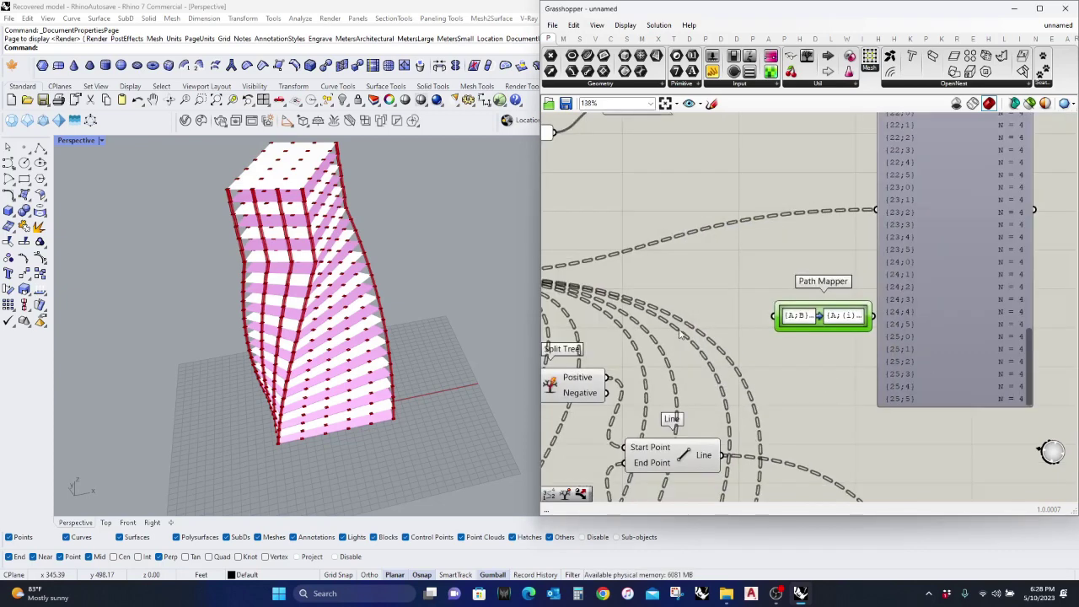
left_click_drag(553, 295, 782, 329)
scroll(721, 295, "down", 3)
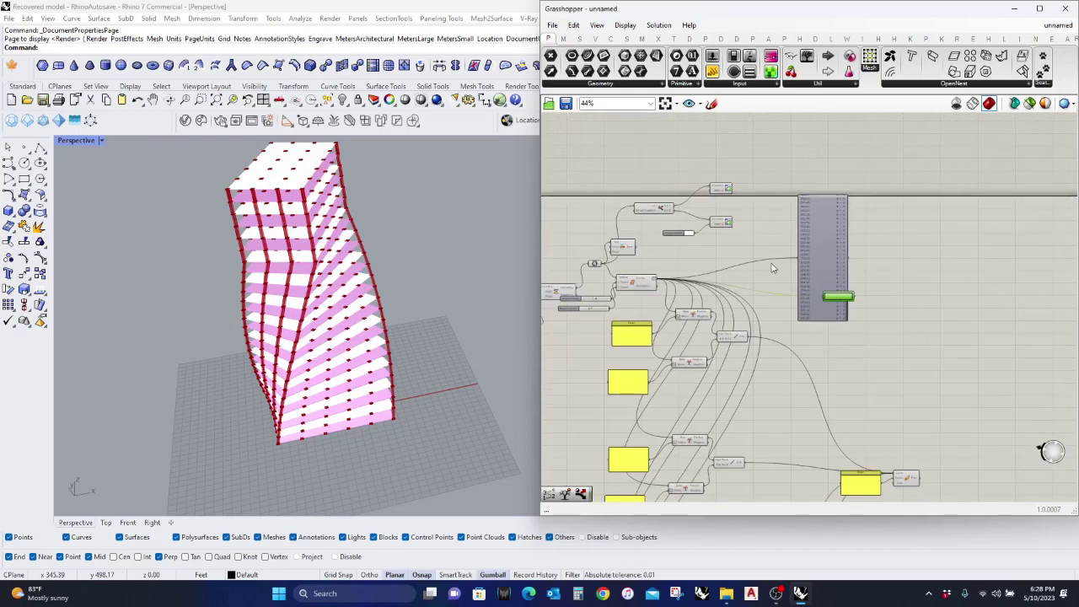
Step: Move the data tree viewer up clear of the Path Mapper and examine its listed branches
scroll(721, 295, "up", 3)
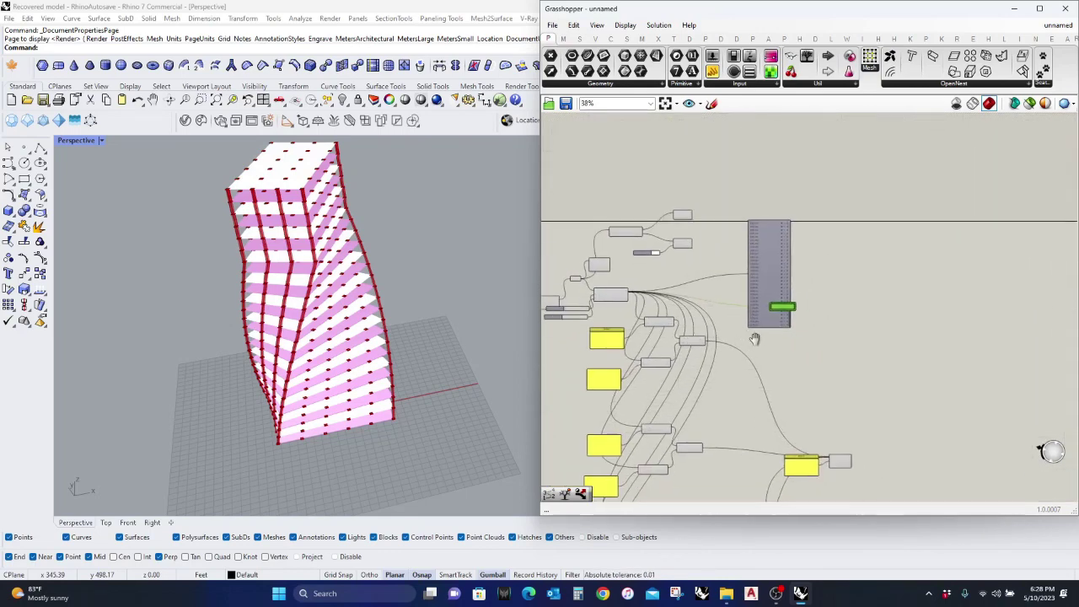
left_click_drag(750, 258, 765, 186)
scroll(766, 186, "up", 4)
right_click_drag(765, 204, 763, 333)
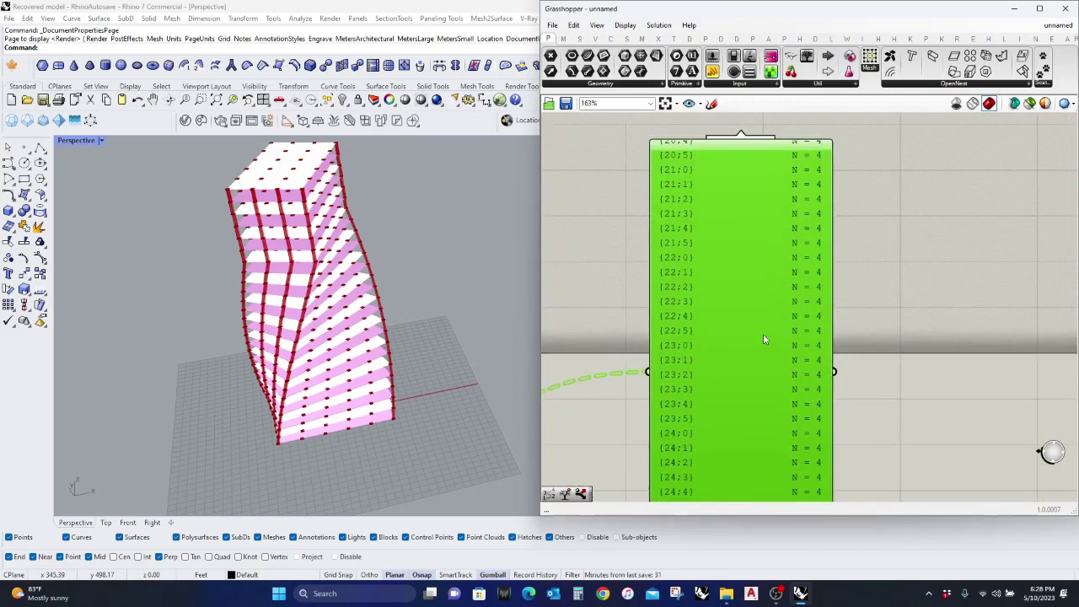
Step: Shrink the data tree viewer and connect the Path Mapper's output to its input
scroll(717, 183, "up", 4)
scroll(731, 196, "down", 2)
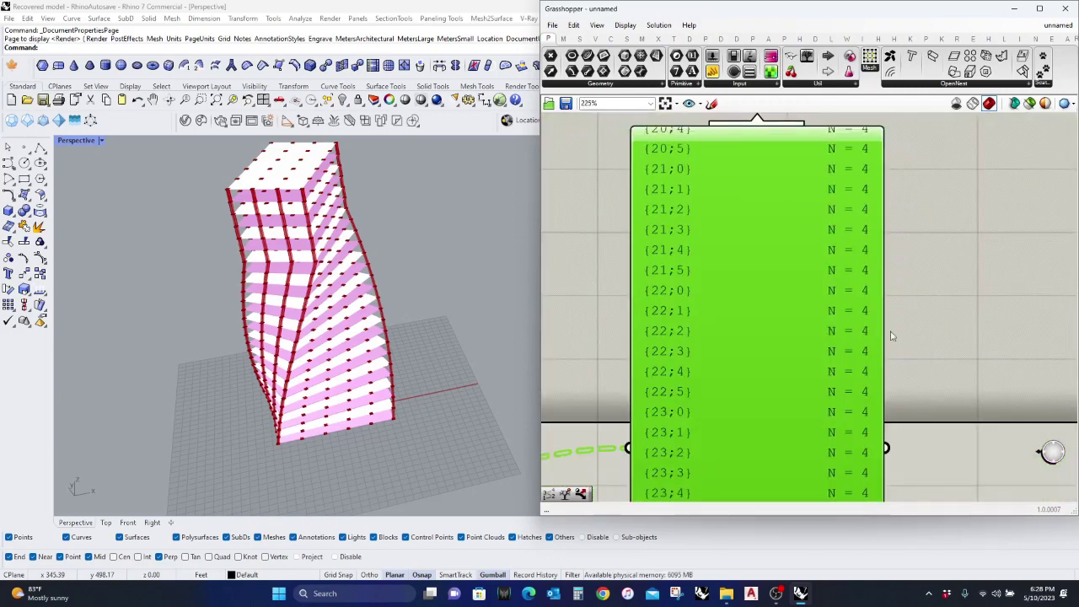
scroll(875, 198, "down", 3)
left_click_drag(882, 465, 916, 163)
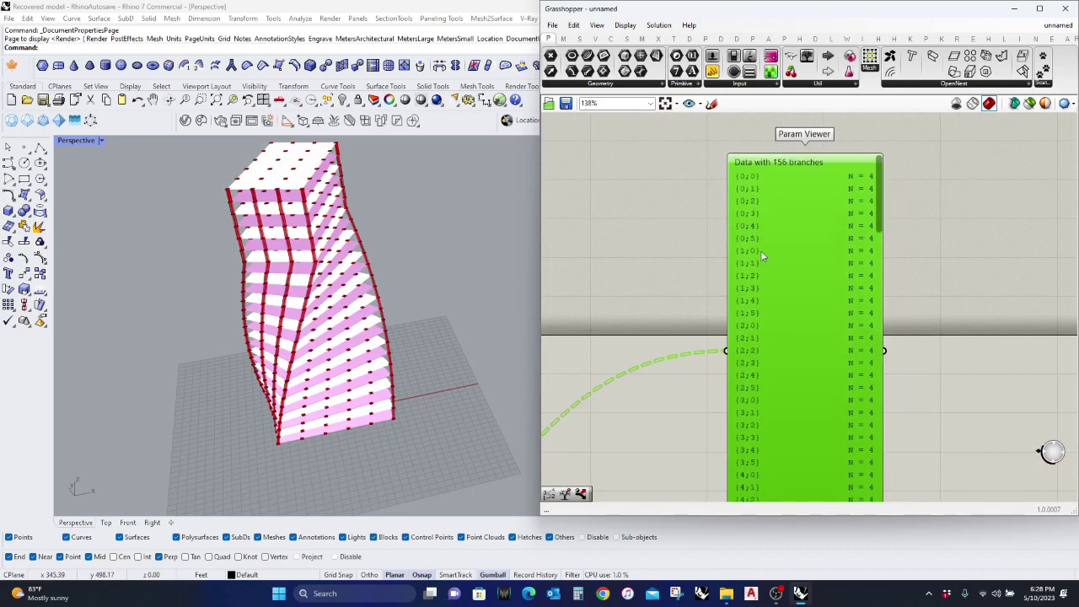
scroll(767, 163, "down", 1)
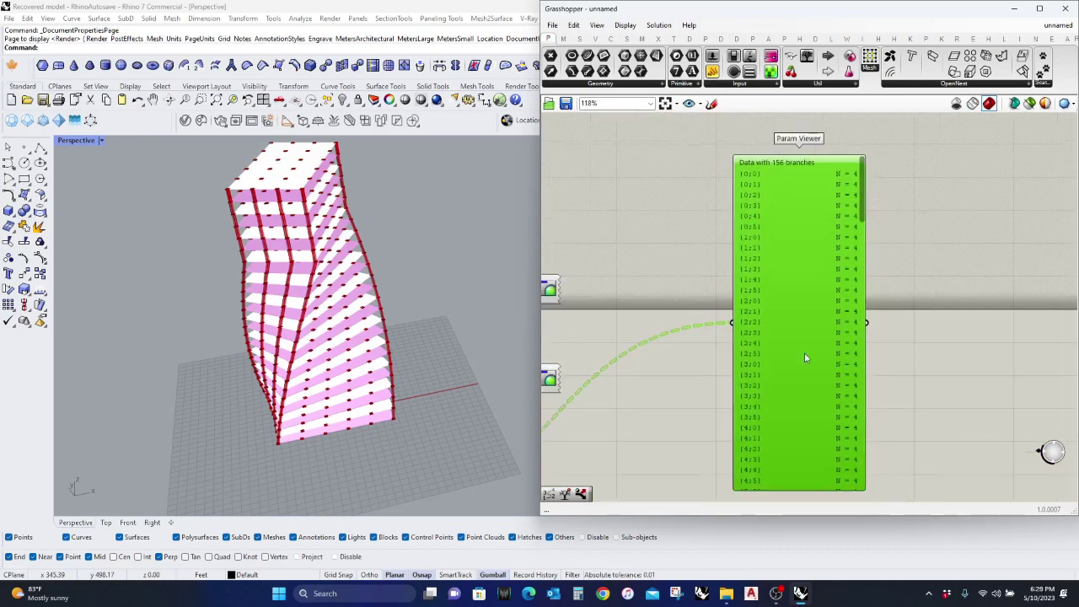
right_click_drag(742, 322, 791, 219)
scroll(791, 219, "down", 2)
left_click_drag(786, 219, 892, 404)
scroll(866, 327, "up", 5)
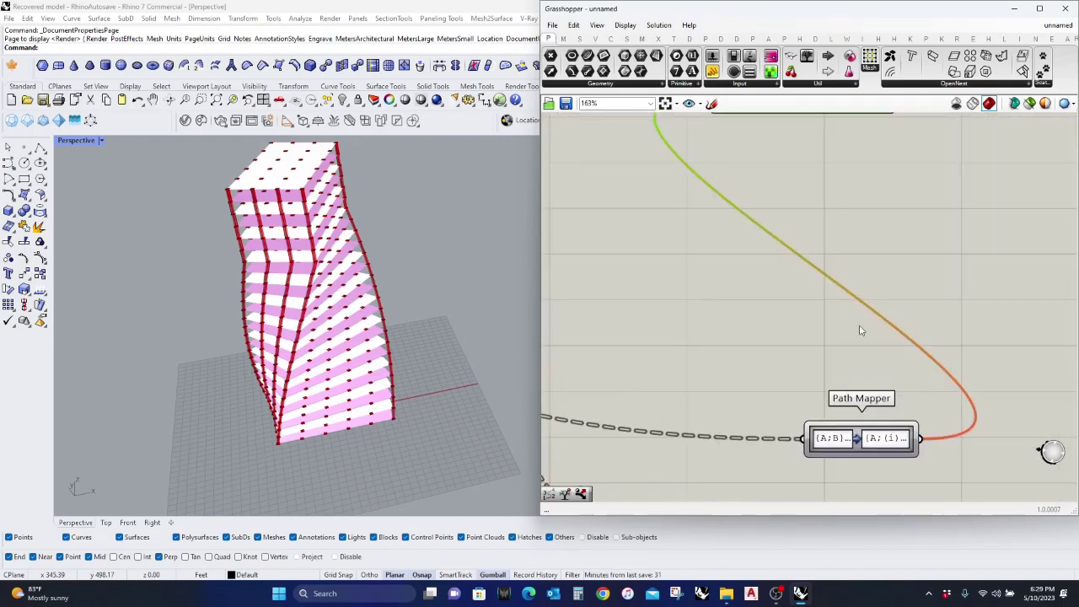
right_click_drag(876, 269, 874, 195)
scroll(874, 196, "down", 2)
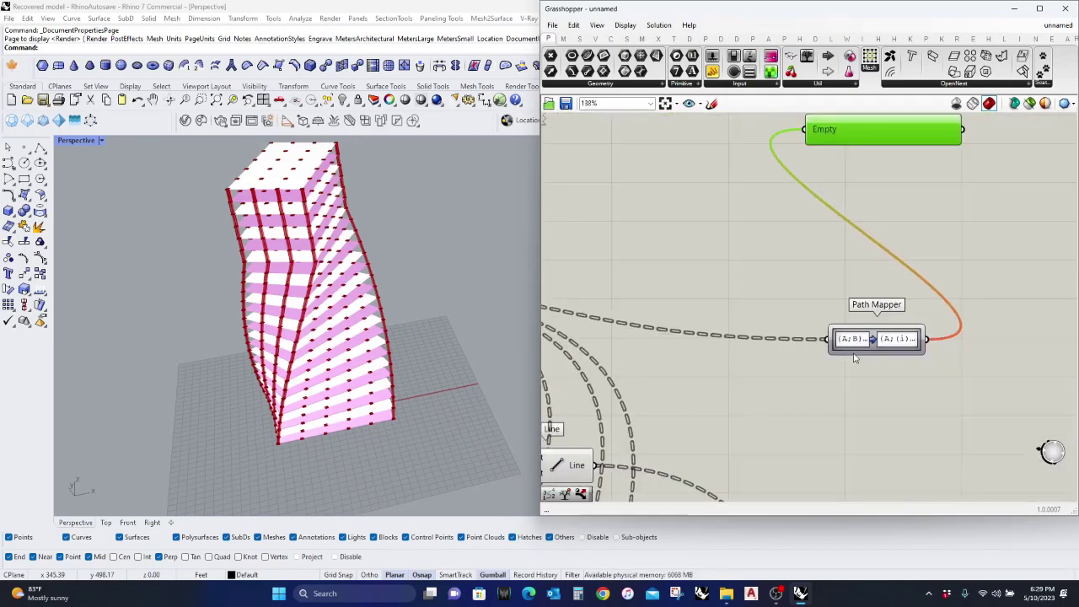
Step: Change the Path Mapper's target to {A;(i)} and enlarge the data tree viewer above it to list more branches
scroll(855, 357, "up", 4)
double_click(894, 337)
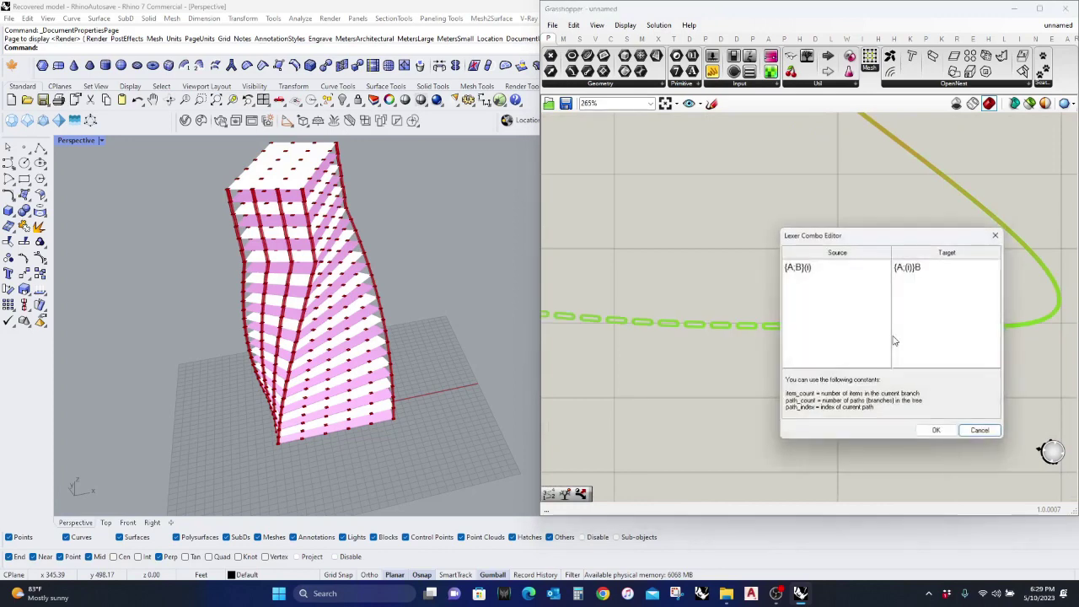
left_click(925, 267)
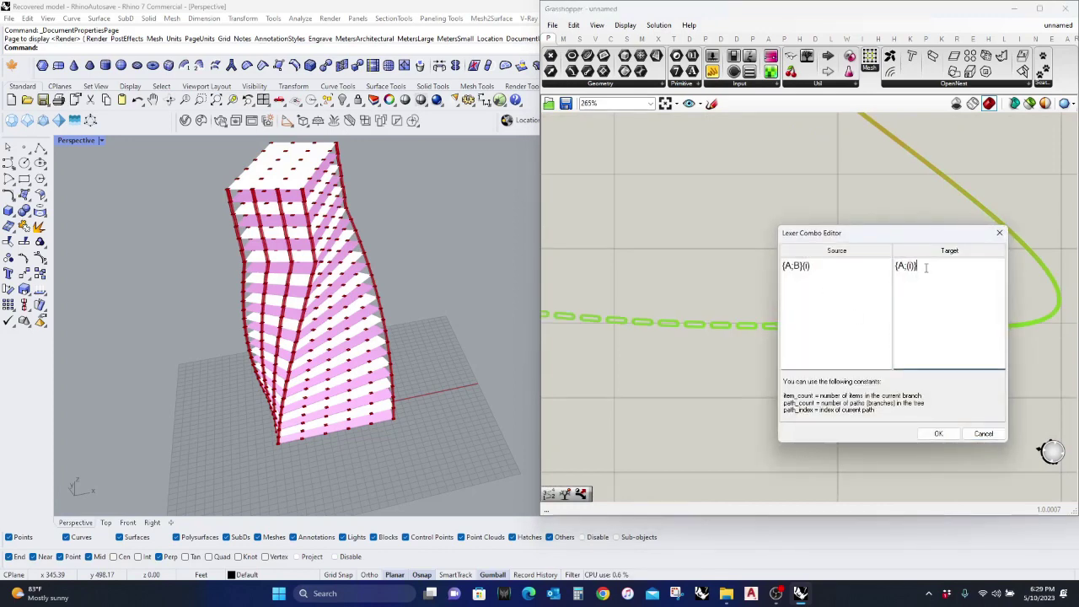
left_click(939, 434)
scroll(882, 410, "down", 2)
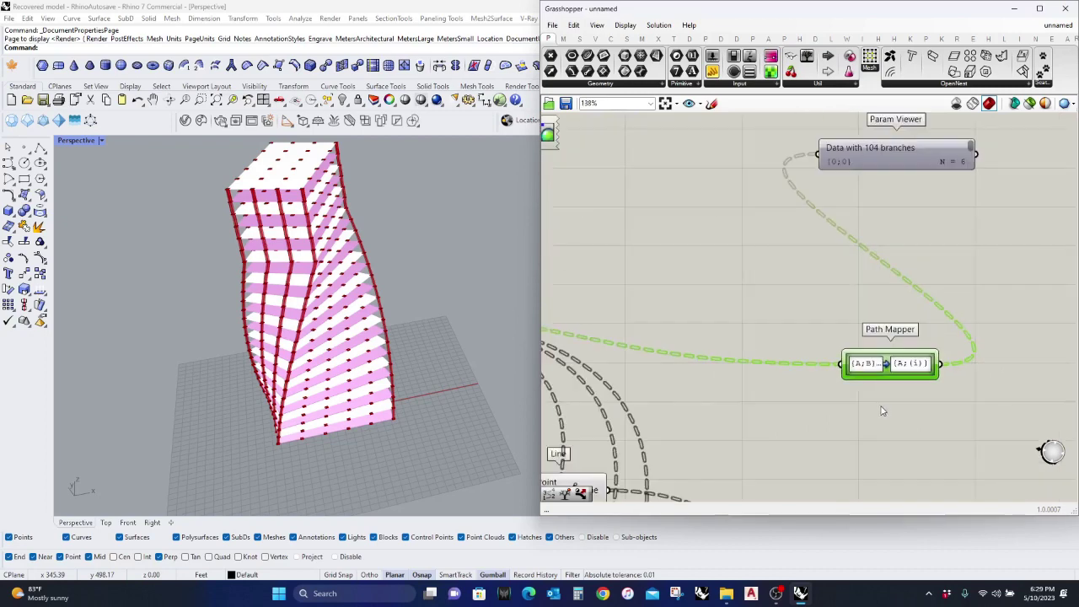
left_click_drag(908, 167, 933, 305)
left_click_drag(923, 236, 1015, 226)
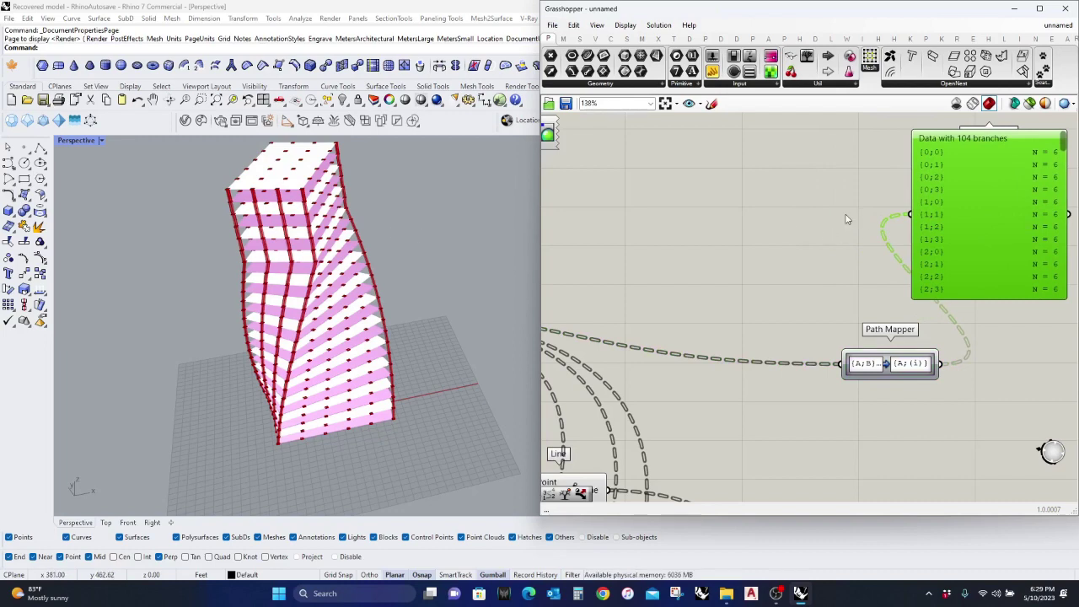
Step: Compare the remapped branches in the data tree viewer with the rows of frame points on the tower
right_click_drag(317, 195, 319, 232)
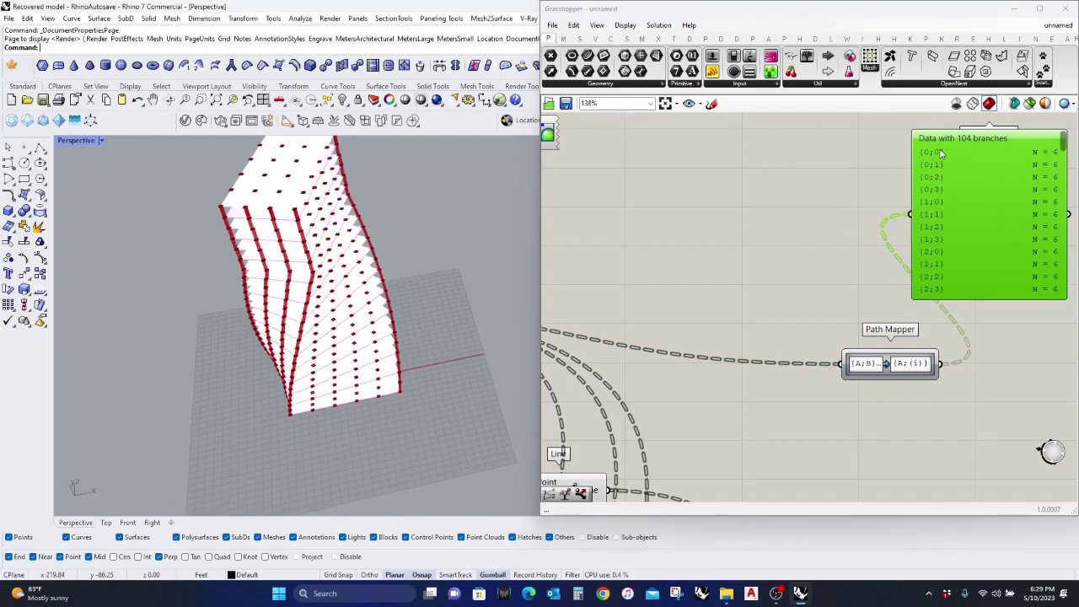
scroll(938, 190, "up", 3)
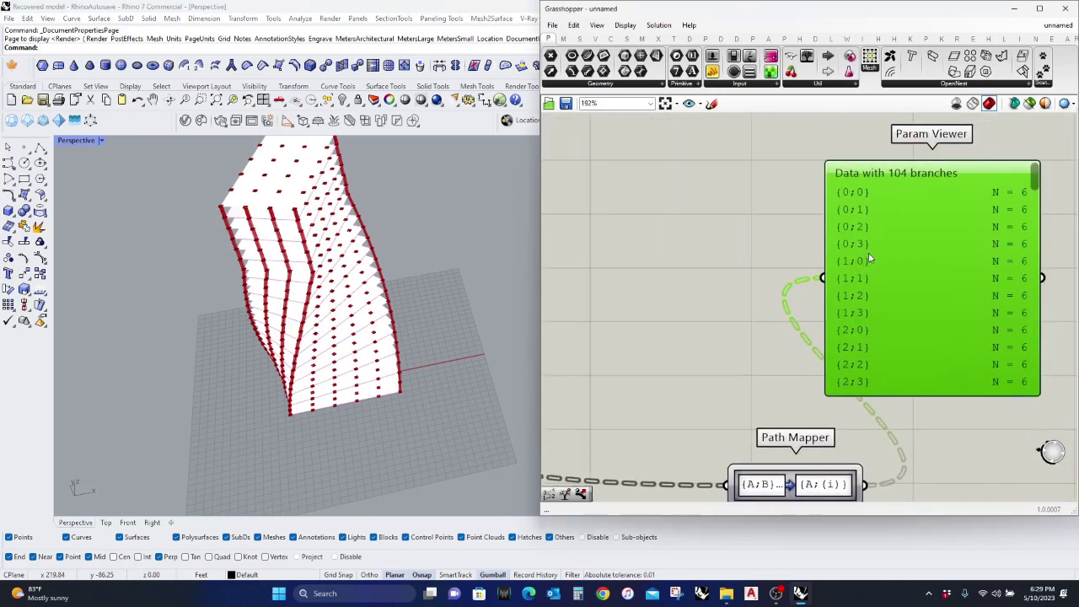
right_click_drag(437, 263, 419, 299)
scroll(327, 312, "down", 5)
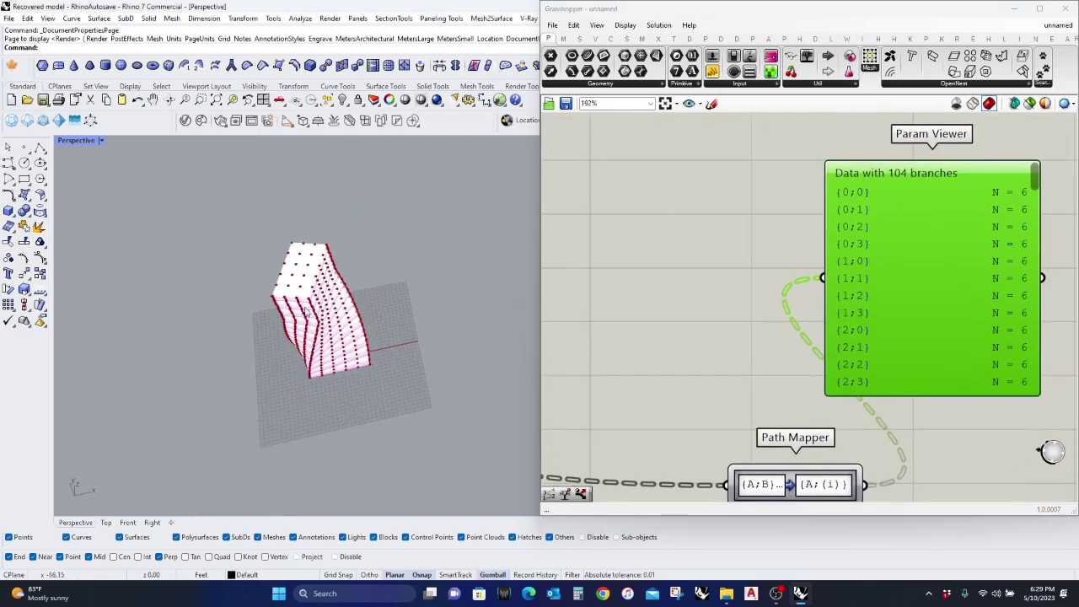
scroll(318, 290, "up", 6)
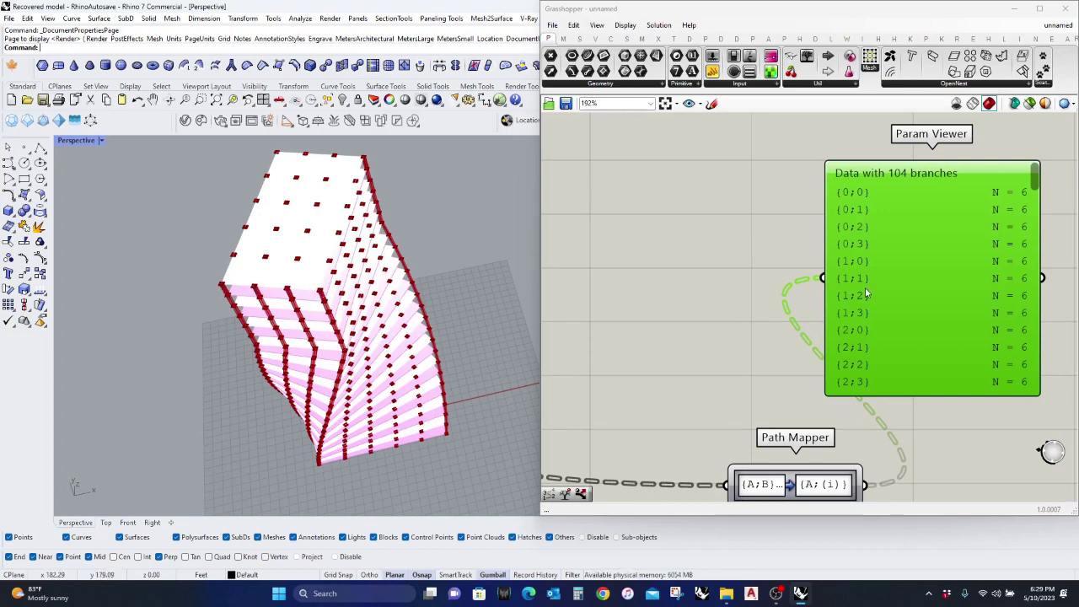
scroll(253, 278, "down", 3)
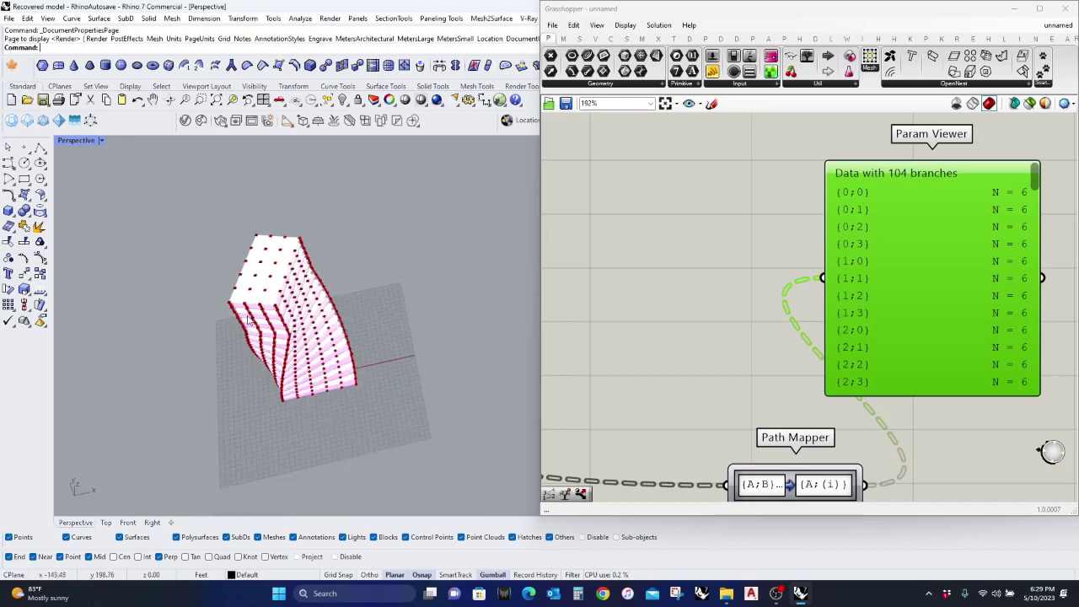
scroll(674, 346, "down", 3)
right_click_drag(659, 398, 722, 298)
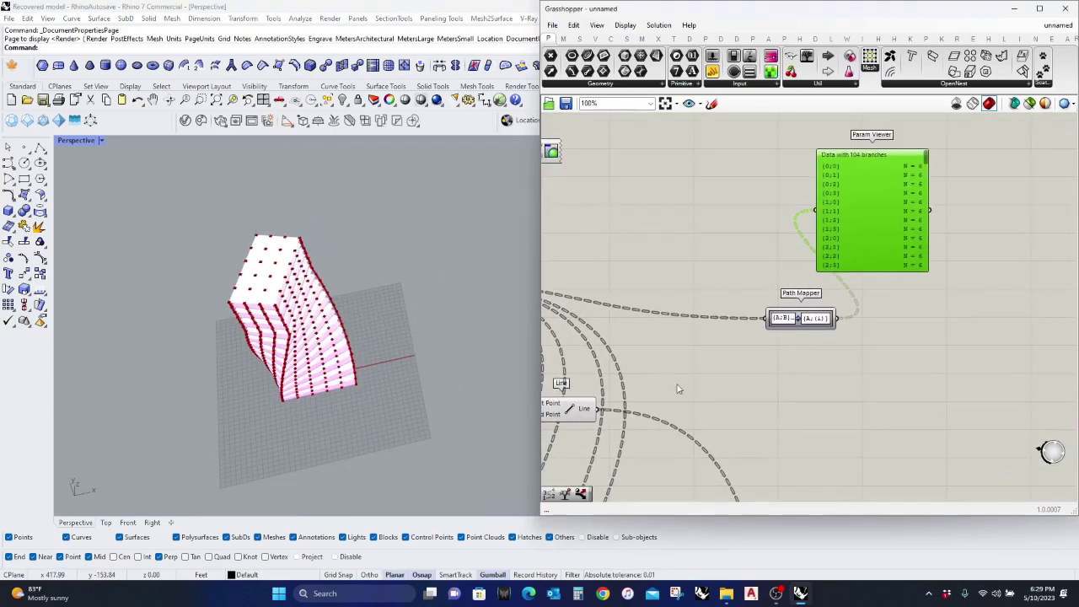
right_click_drag(602, 408, 642, 360)
right_click_drag(890, 316, 818, 331)
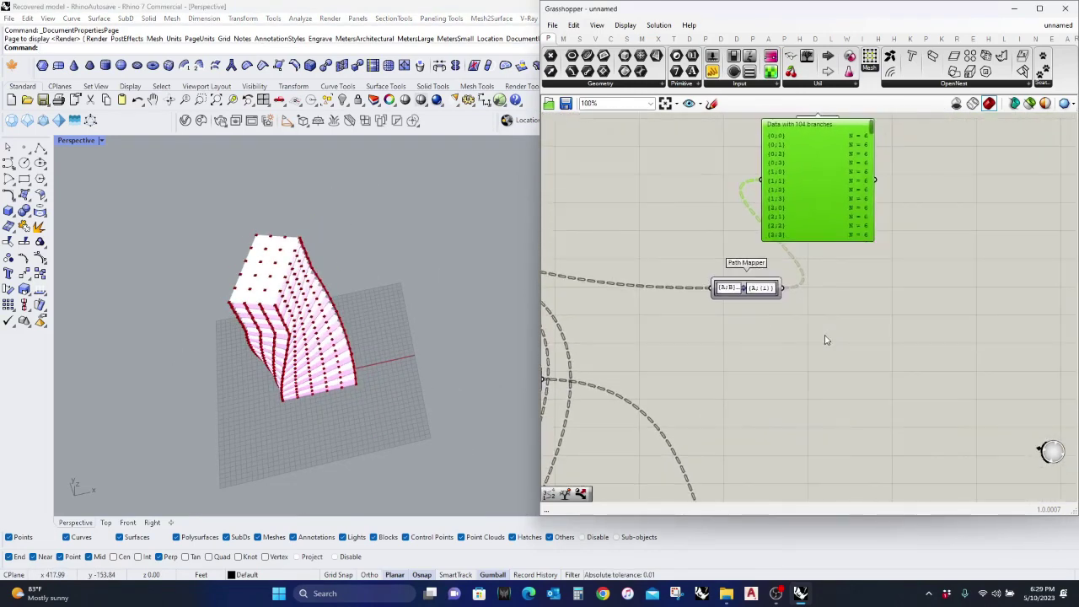
scroll(284, 329, "up", 2)
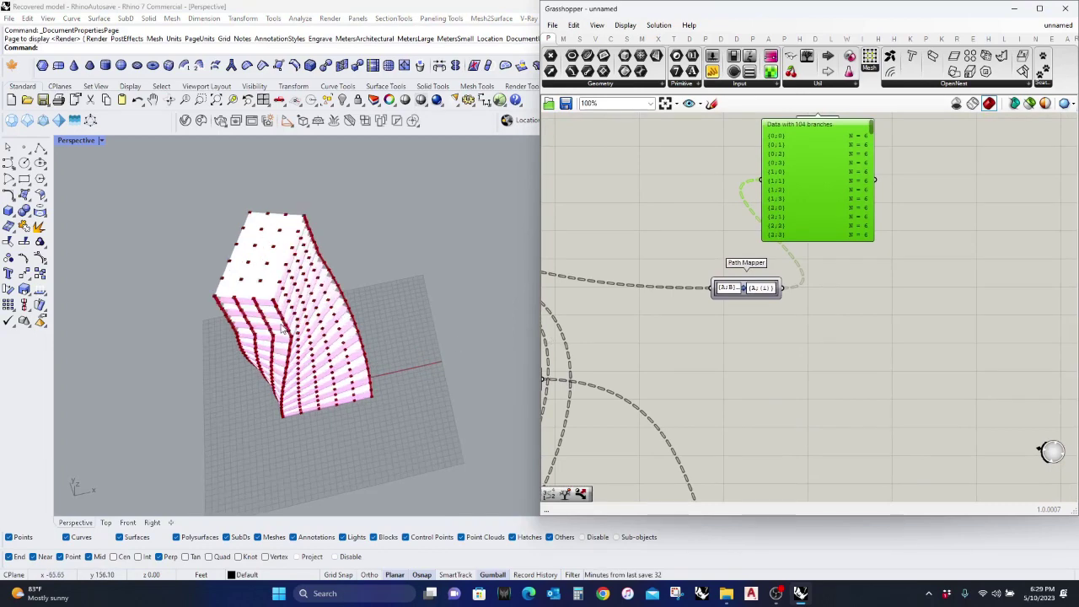
scroll(283, 329, "up", 2)
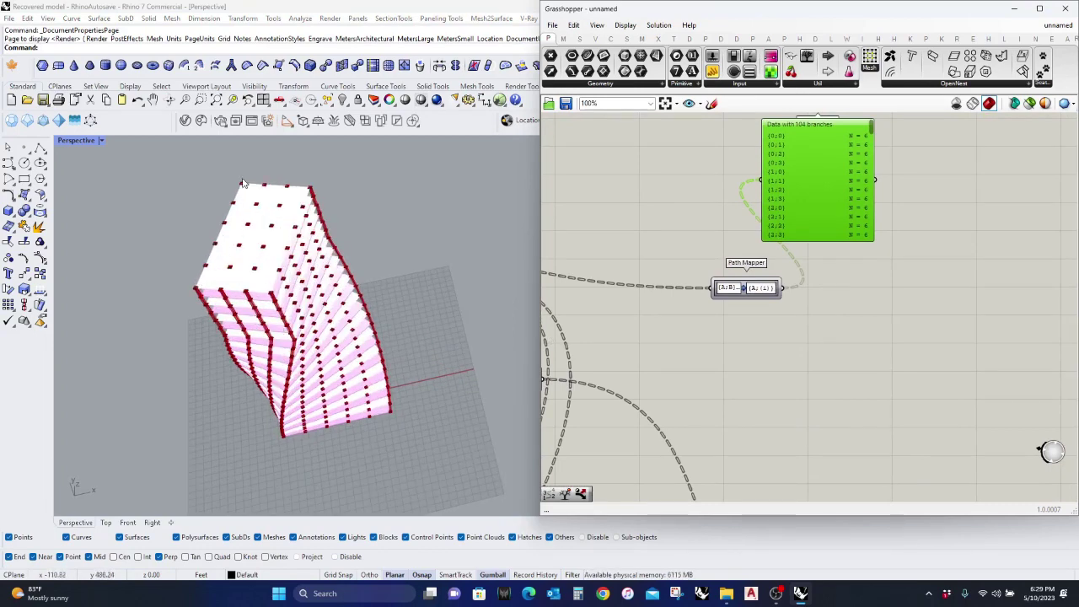
right_click_drag(356, 211, 341, 236)
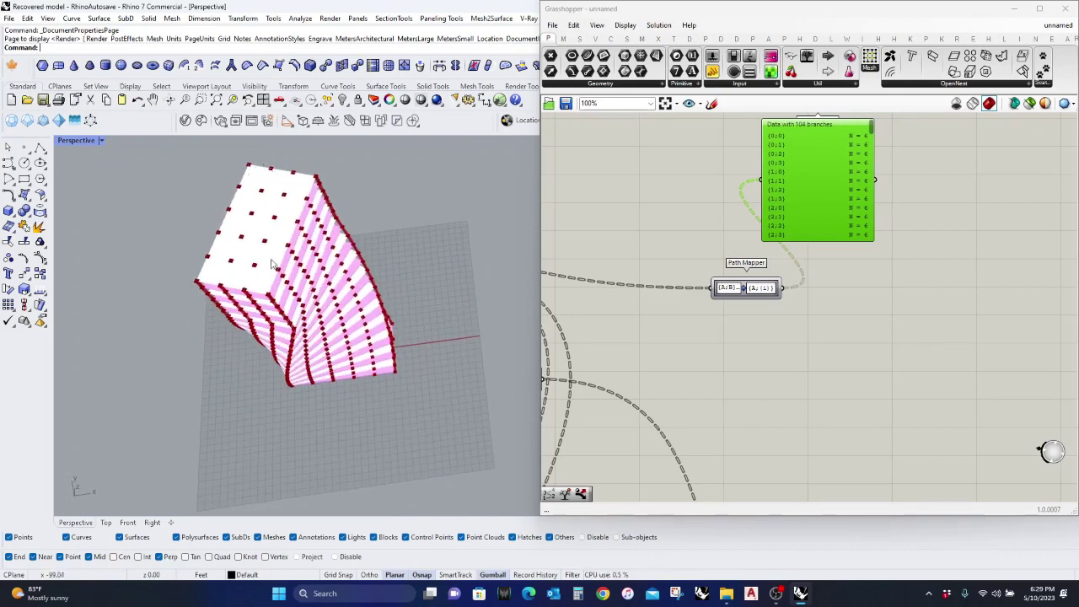
Step: Add a Split Tree component beside the Path Mapper and connect the Path Mapper's output to its Data input
double_click(828, 336)
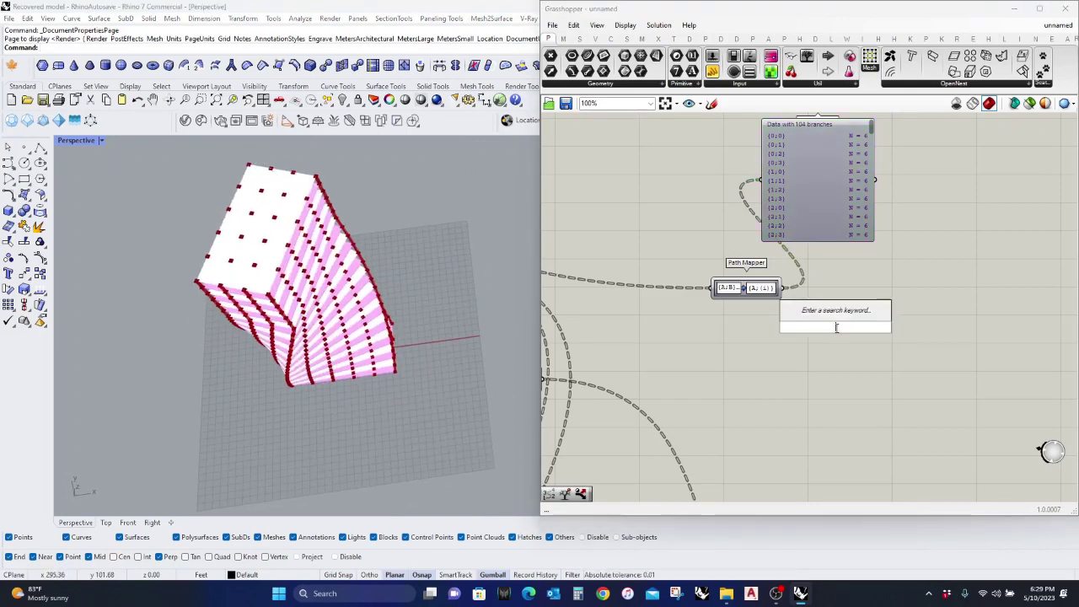
type("split tree")
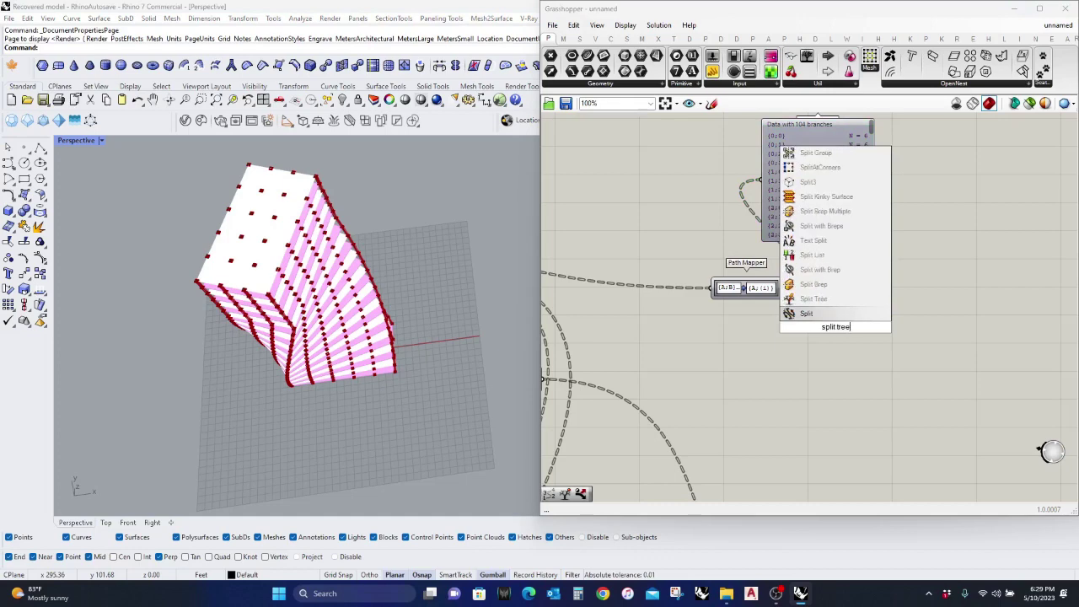
left_click(829, 317)
scroll(793, 294, "up", 2)
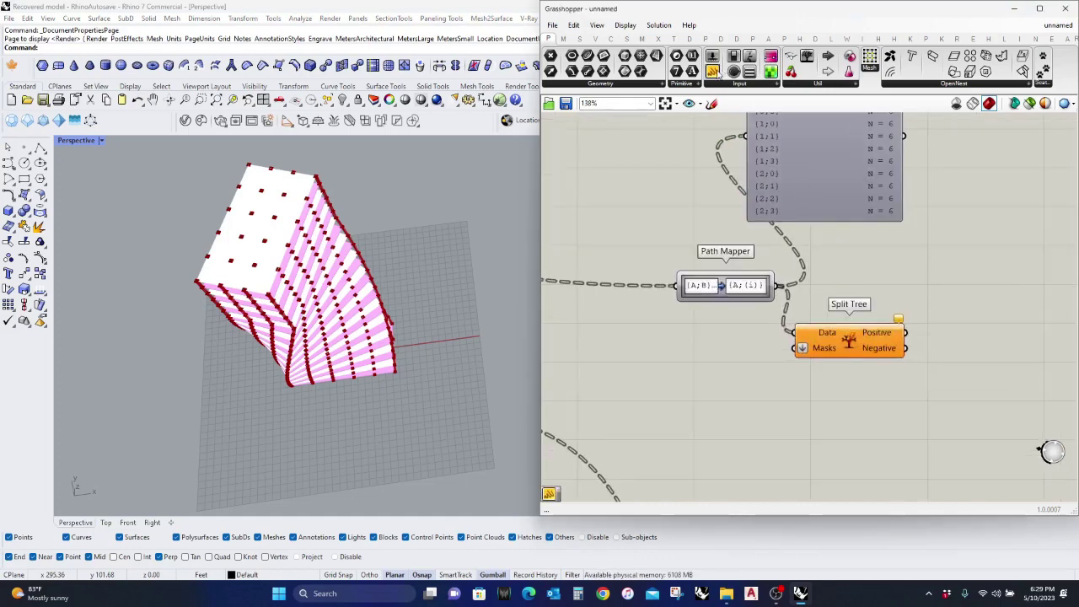
left_click_drag(715, 72, 710, 390)
double_click(710, 386)
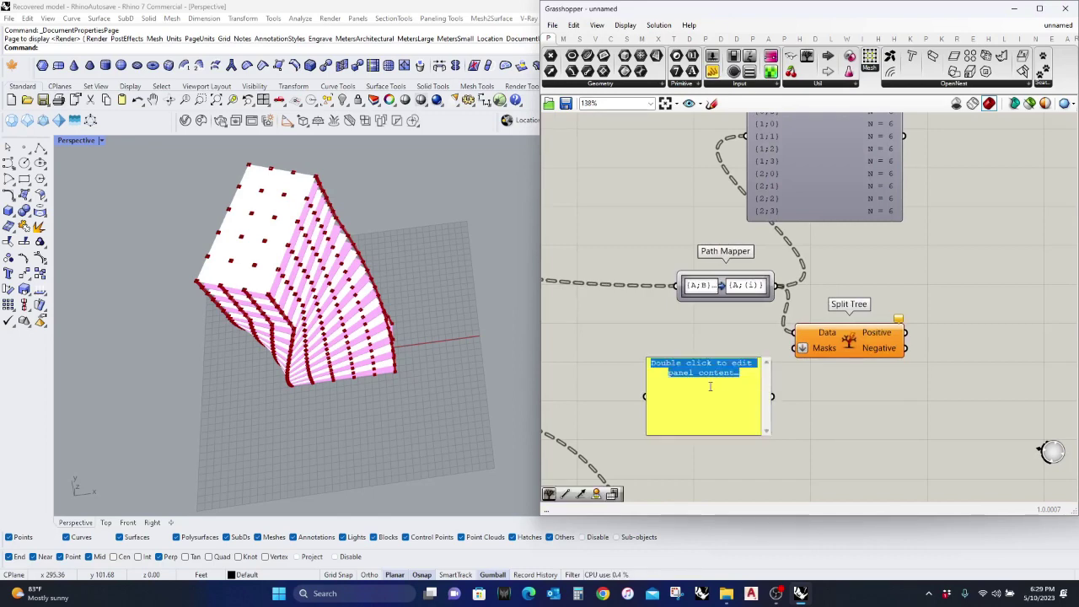
left_click(434, 369)
scroll(792, 354, "down", 6)
right_click_drag(758, 430, 794, 415)
scroll(636, 322, "up", 4)
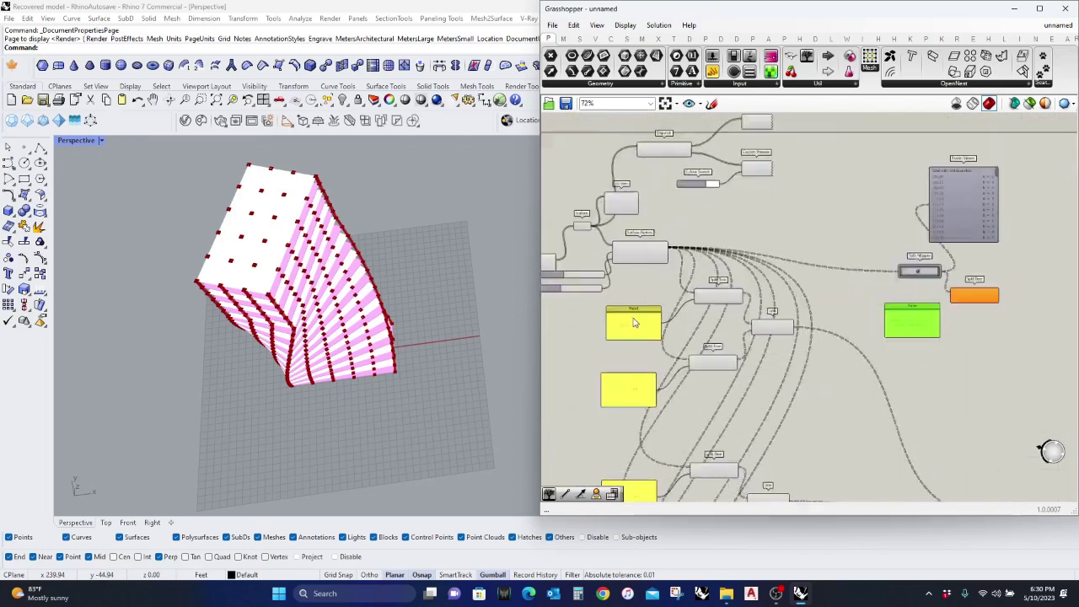
scroll(662, 342, "down", 1)
left_click(666, 322)
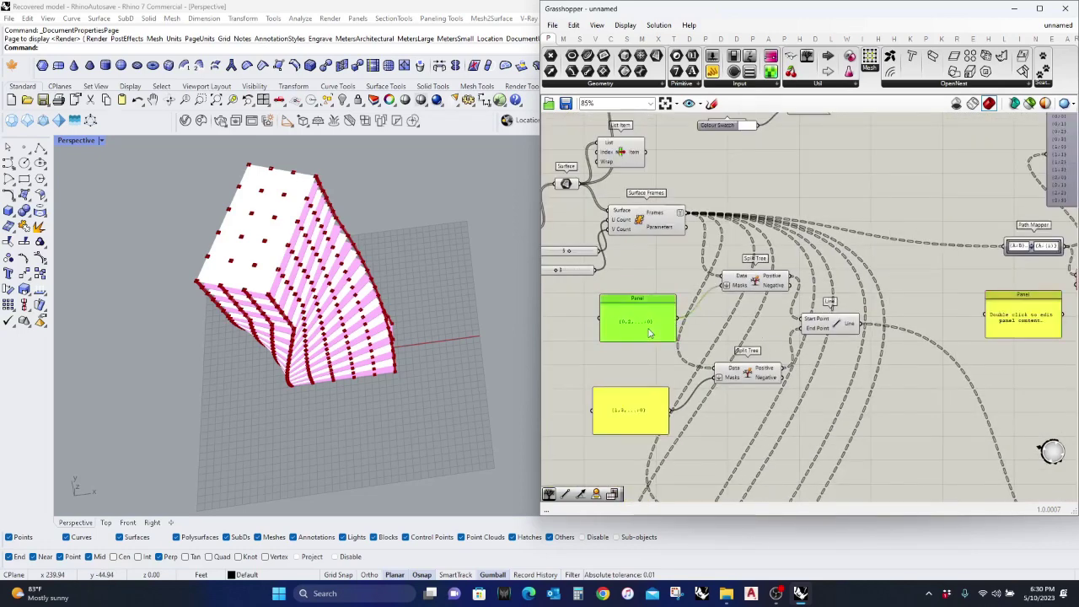
left_click(1016, 327)
key("Delete")
Step: Copy the {0,2,...;0} mask panel beside the new Split Tree and connect it to the Masks input
left_click_drag(651, 328, 1043, 332)
scroll(980, 321, "up", 3)
scroll(1051, 274, "down", 4)
Step: Duplicate the new Split Tree below the original with its Path Mapper connection, and delete the panel copied along with it
left_click(992, 373)
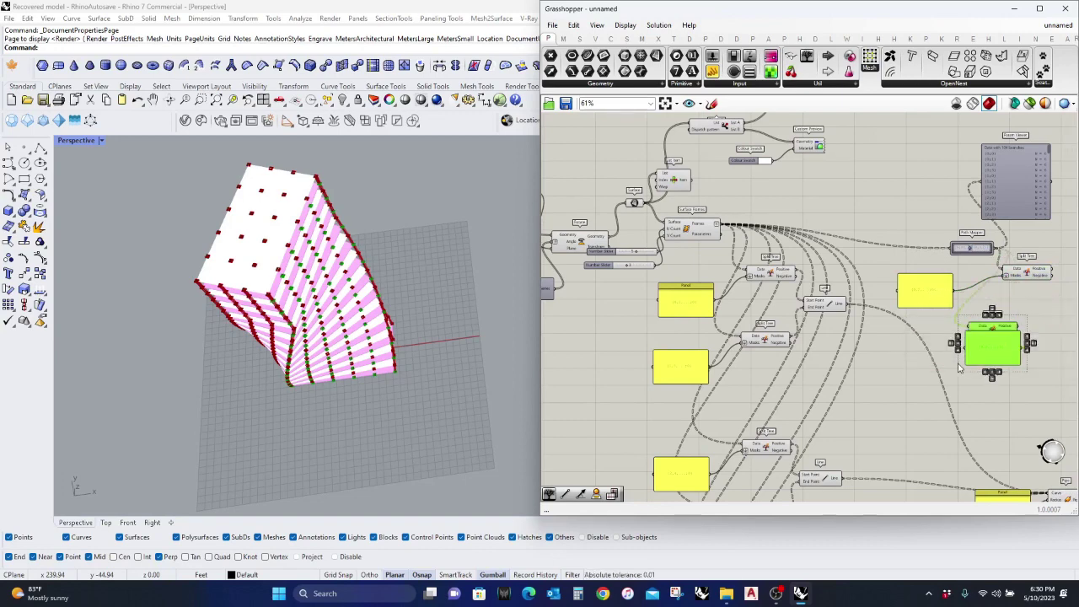
left_click(1003, 384)
left_click_drag(999, 361, 891, 362)
key("Delete")
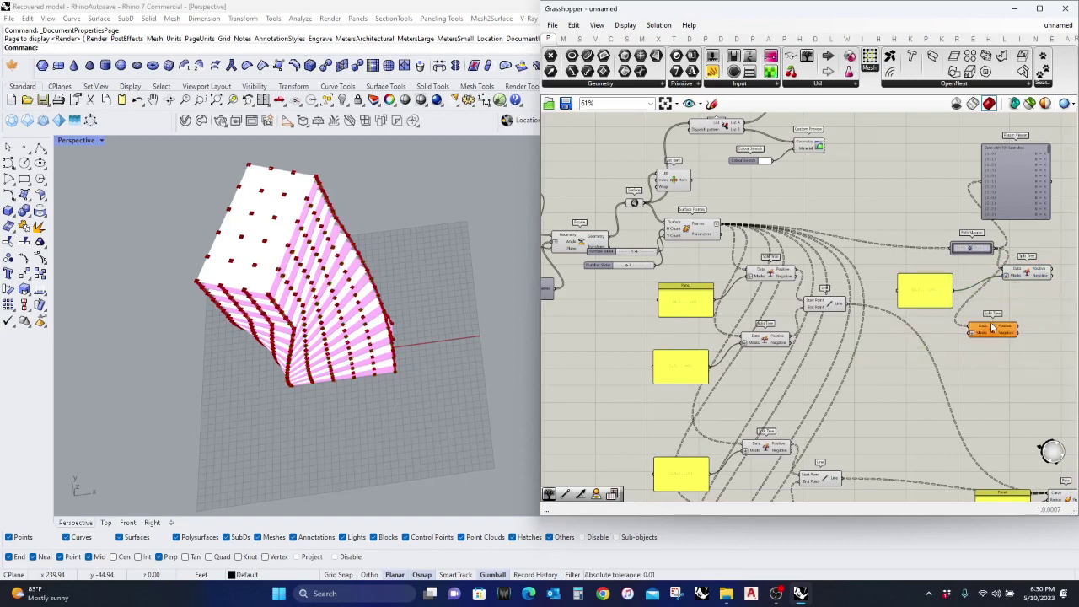
Step: Copy the {1,3,...;0} mask panel beside the second new Split Tree and connect it to the Masks input
left_click(687, 375)
scroll(688, 377, "up", 1)
left_click_drag(688, 377, 979, 343, "alt")
scroll(1010, 322, "up", 3)
left_click_drag(1047, 314, 1000, 339)
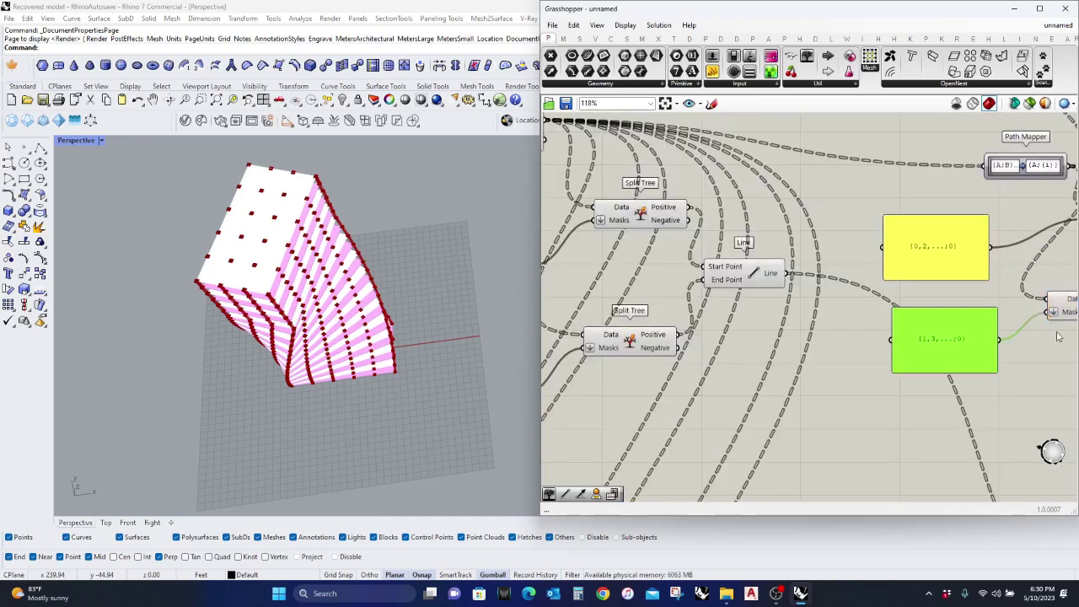
Step: Add a Line component and connect the Positive outputs of the two new Split Trees to its Start Point and End Point
right_click_drag(1055, 326, 784, 331)
double_click(995, 280)
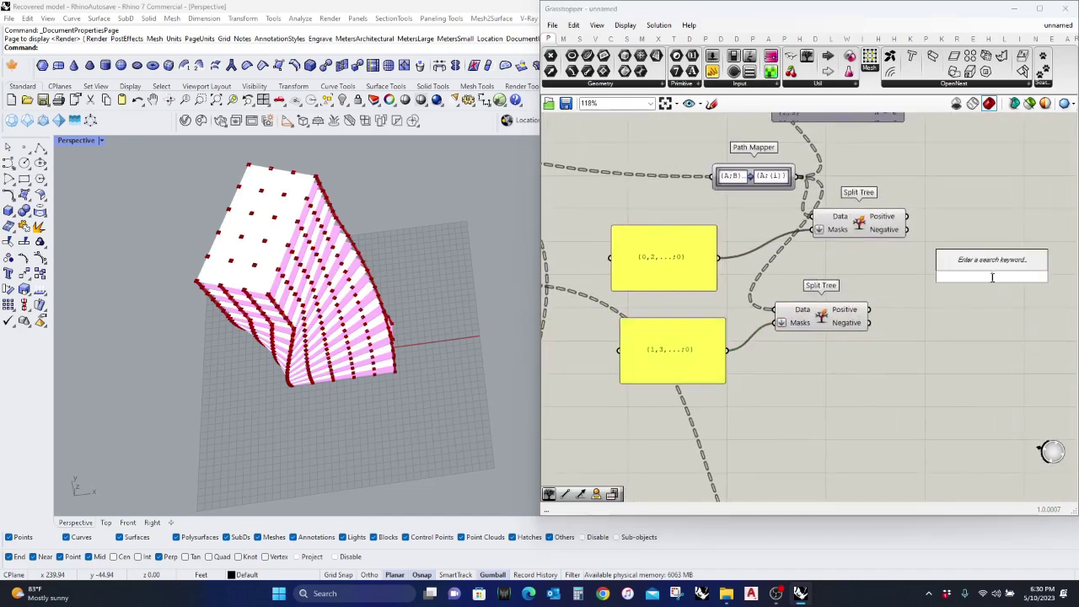
type("line")
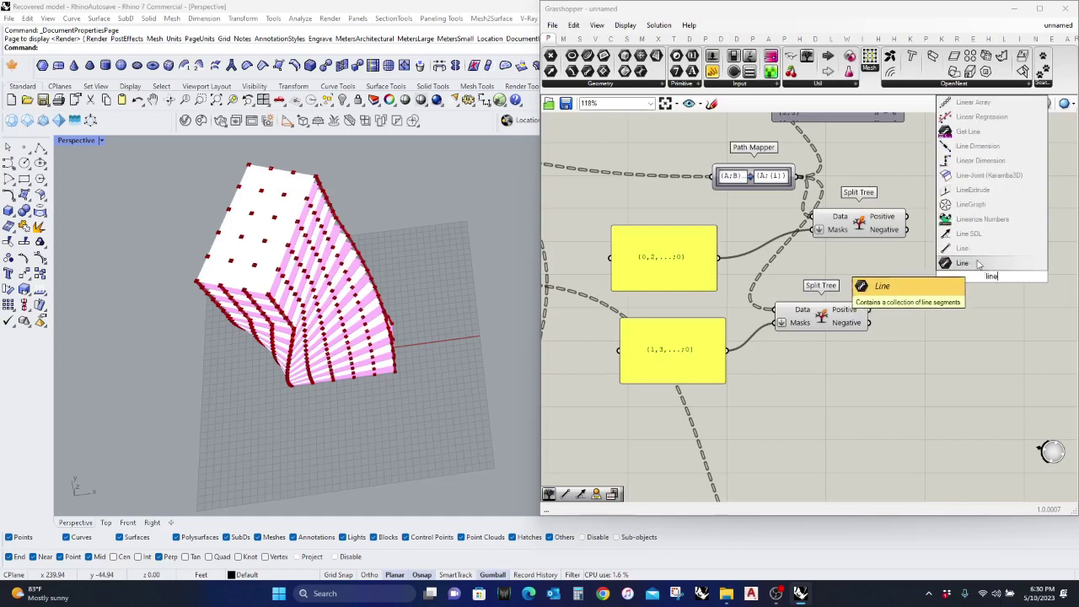
key("Return")
left_click_drag(908, 217, 865, 317)
right_click_drag(244, 358, 327, 299)
Step: Duplicate the second original group of two mask panels, two Split Trees and a Line below the new Line component
scroll(339, 321, "down", 4)
scroll(914, 351, "down", 5)
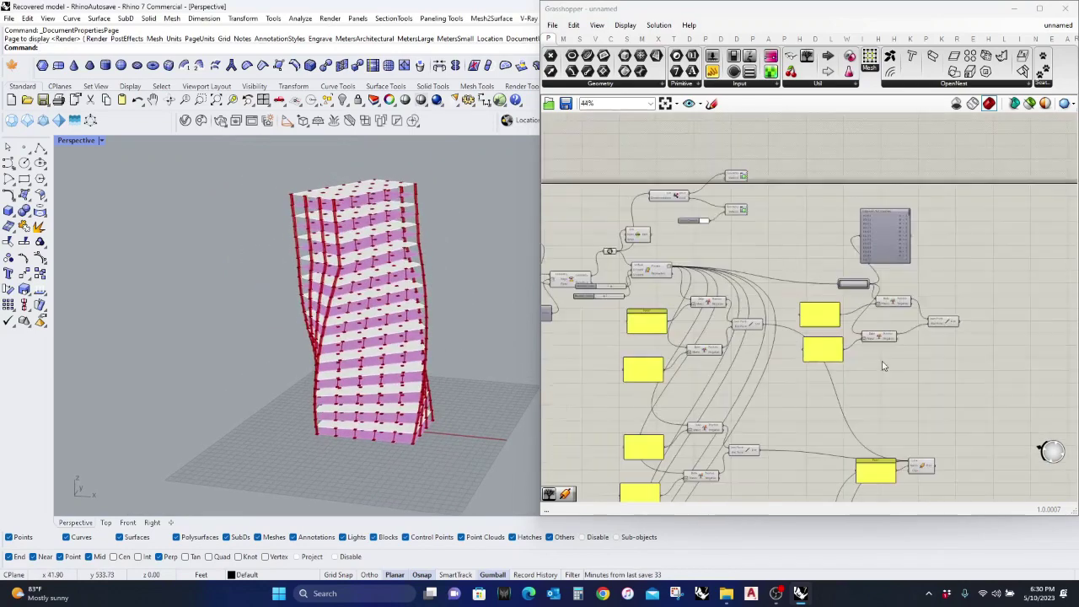
right_click_drag(862, 376, 829, 333)
scroll(794, 355, "up", 3)
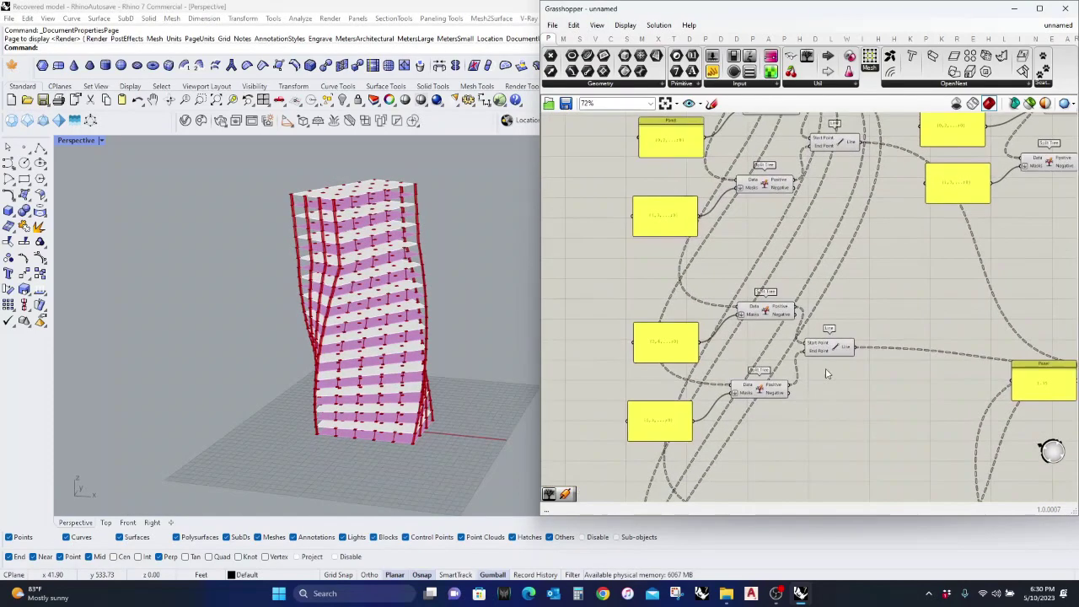
left_click_drag(586, 272, 859, 456)
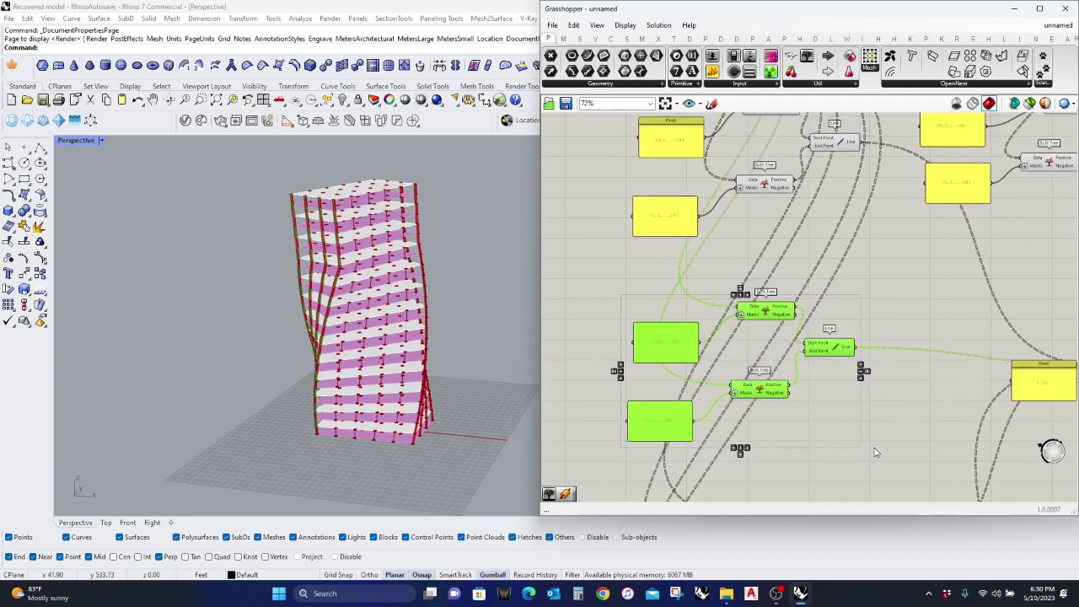
right_click_drag(874, 447, 762, 463)
scroll(758, 454, "down", 2)
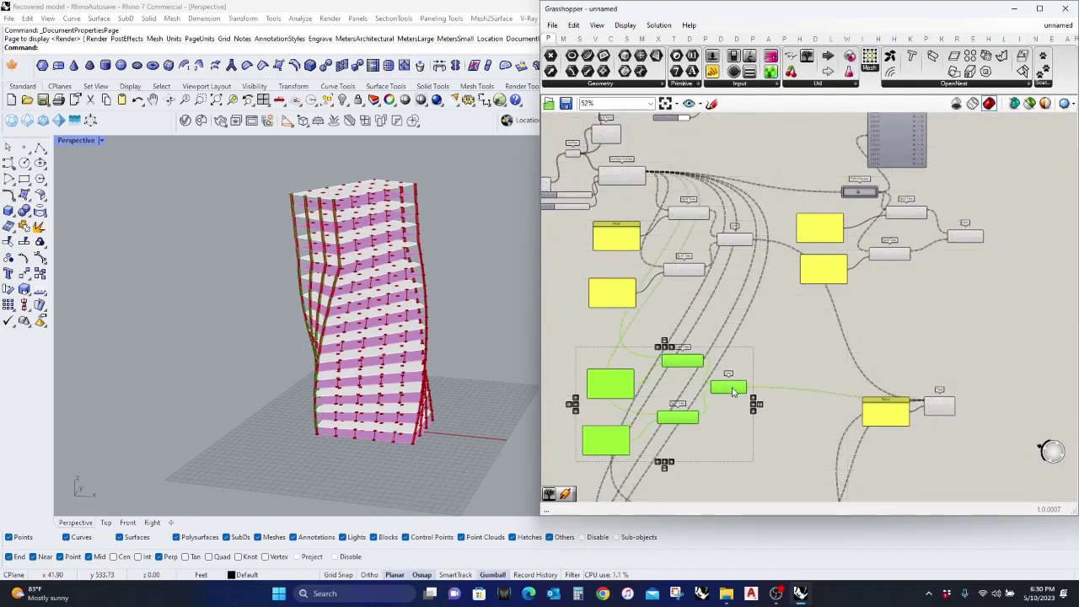
left_click_drag(732, 390, 1029, 316, "alt")
scroll(967, 299, "up", 3)
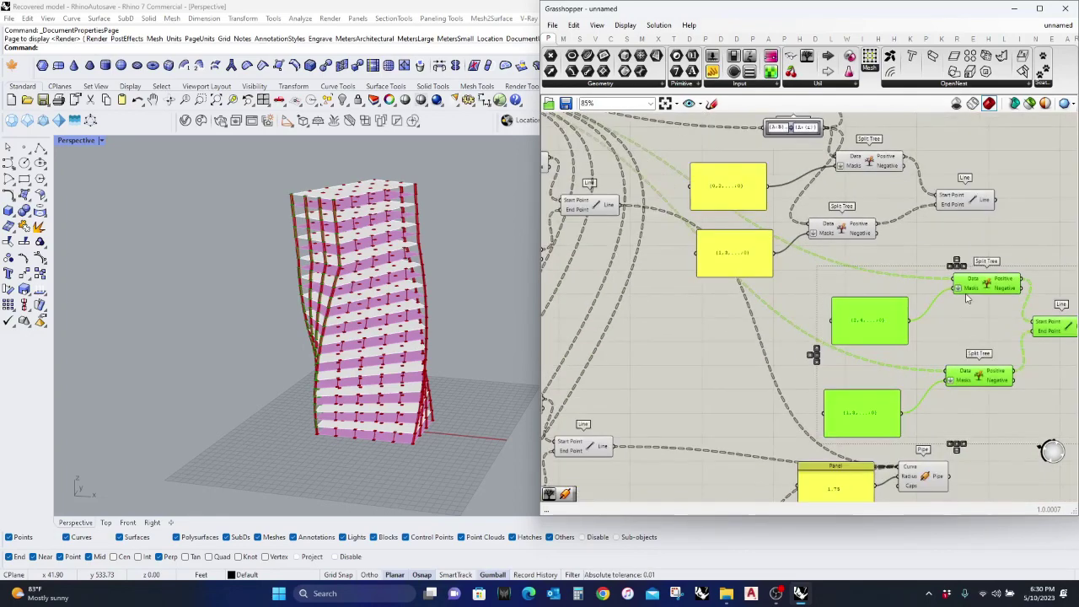
Step: Rewire the Data inputs of both copied Split Trees to the Path Mapper's output
right_click_drag(966, 296, 910, 316)
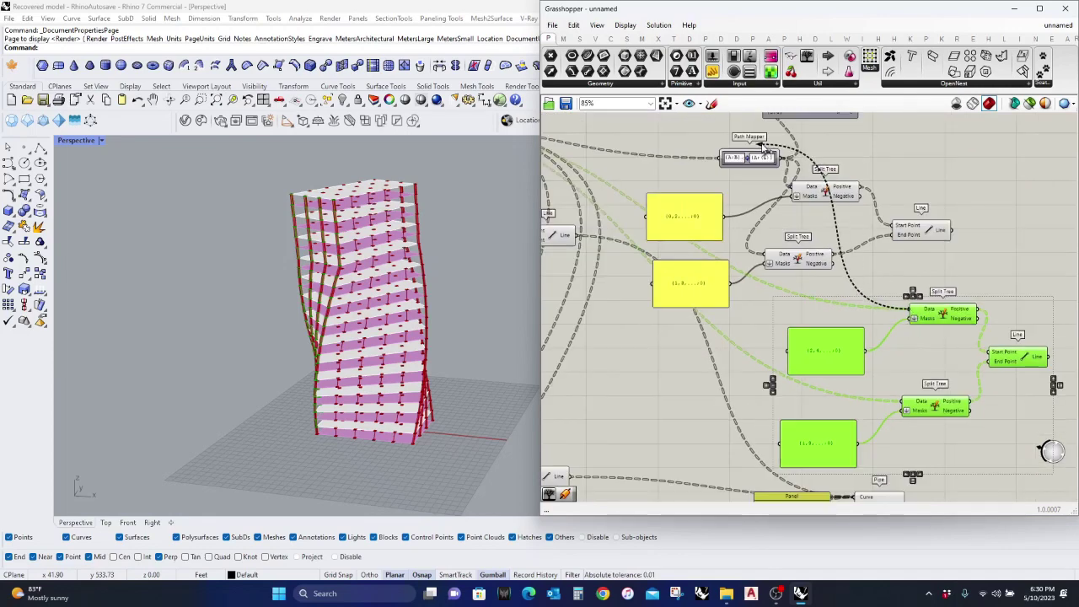
left_click_drag(765, 147, 856, 196)
left_click_drag(902, 403, 782, 160)
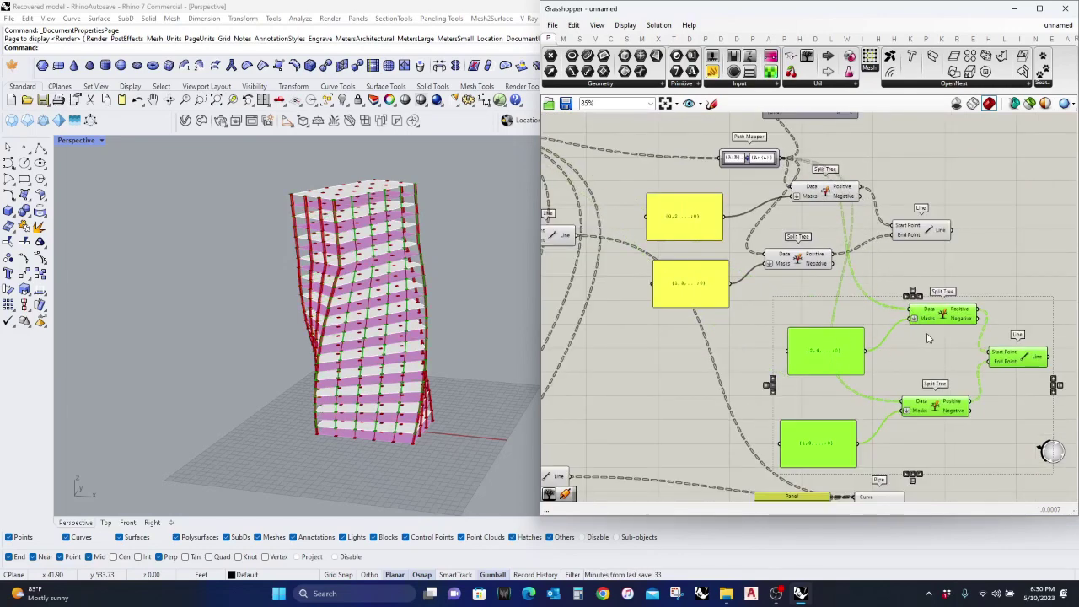
left_click(1033, 397)
Step: Move the Pipe and its radius panel clear of the new groups and connect both new Line outputs to the Pipe's Curve input
scroll(1029, 361, "down", 3)
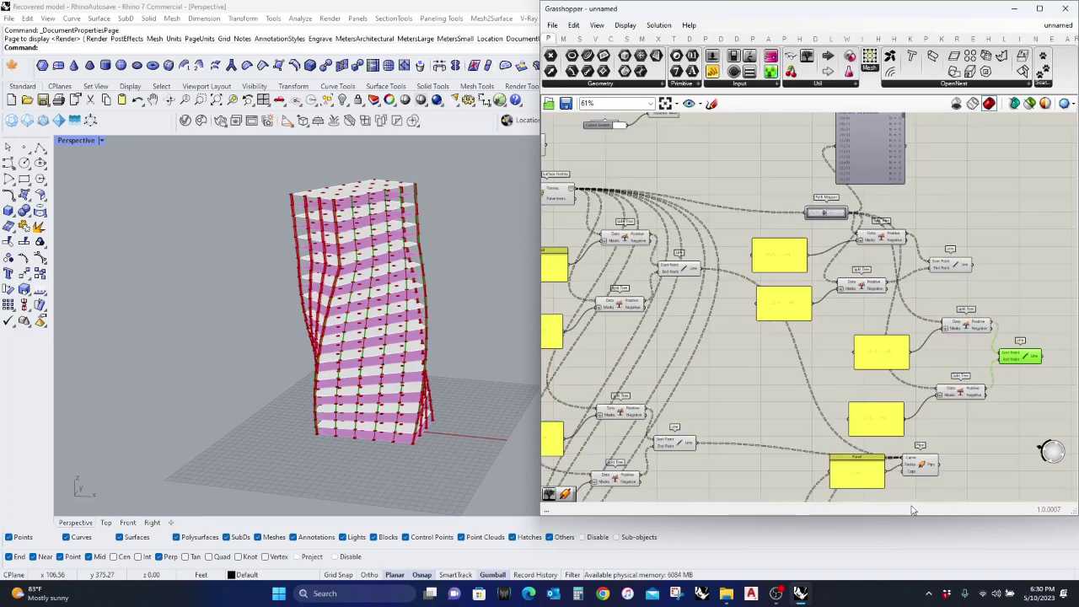
right_click_drag(950, 494, 885, 391)
left_click_drag(896, 410, 751, 343)
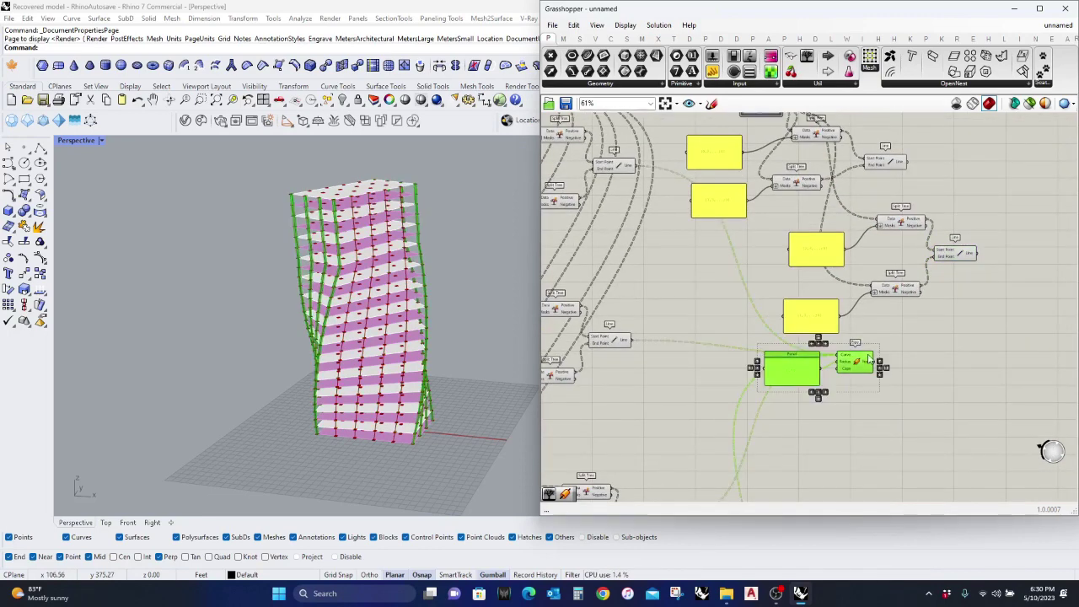
left_click_drag(869, 366, 1020, 426)
scroll(989, 254, "up", 3)
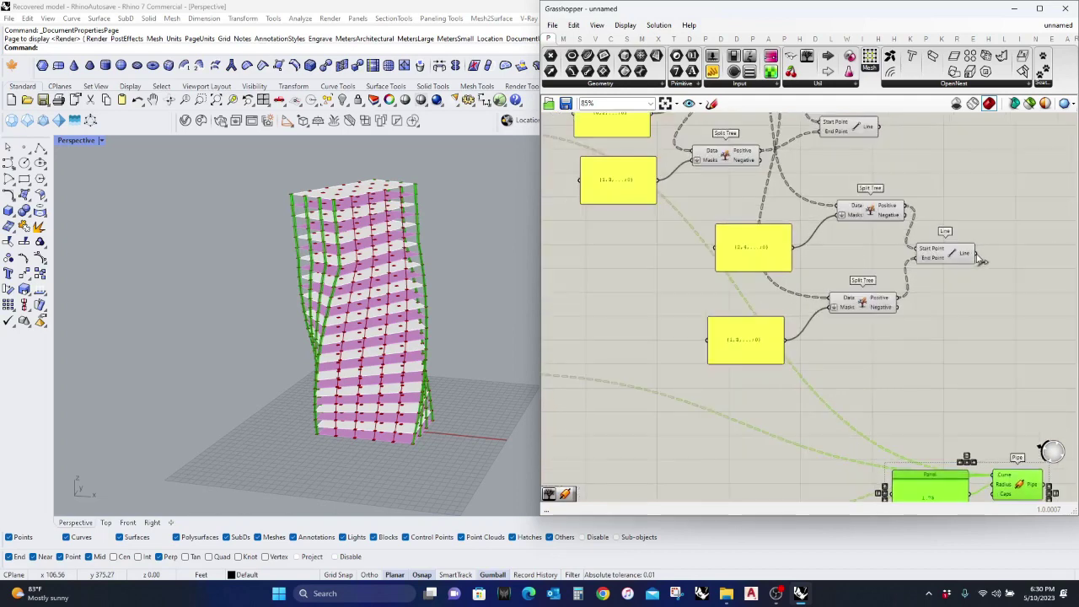
scroll(978, 408, "down", 1)
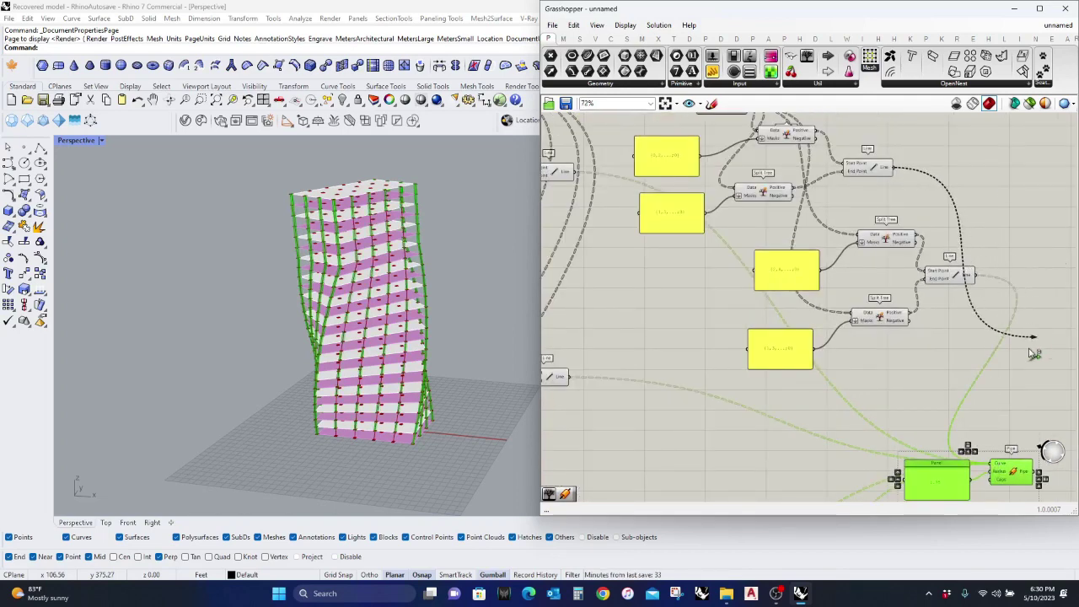
left_click_drag(1035, 338, 997, 469)
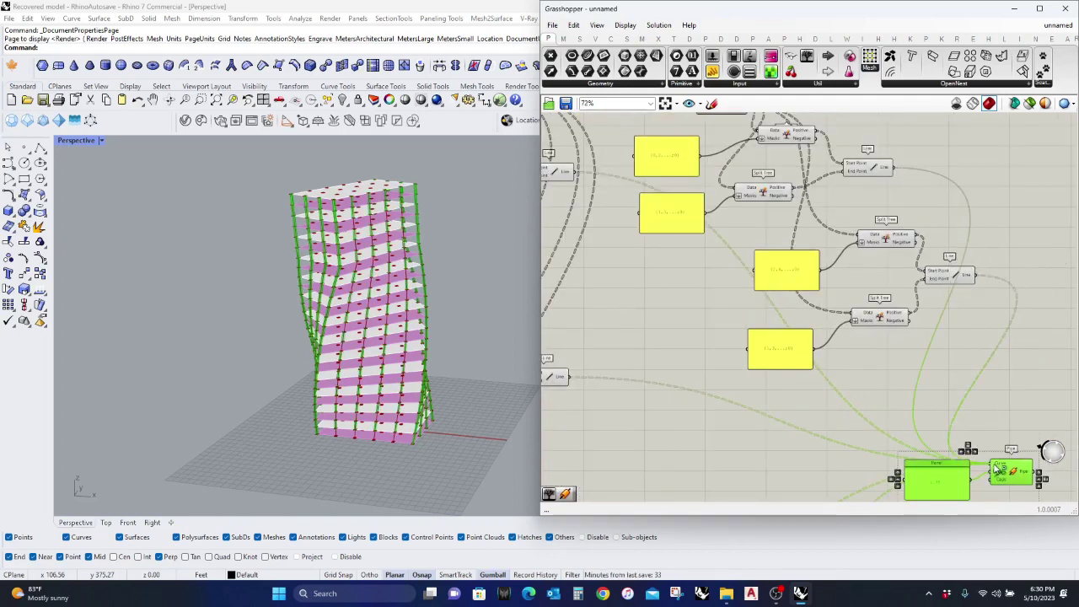
left_click(1024, 348)
Step: Move the Pipe component and its radius panel farther away from the column line groups
right_click_drag(489, 329, 321, 374)
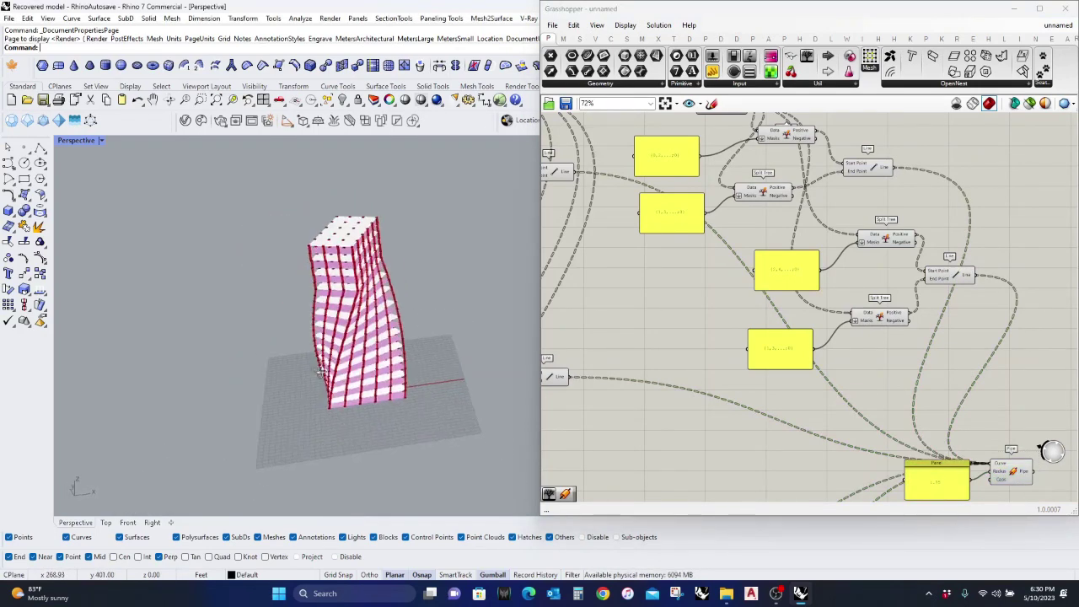
scroll(329, 366, "up", 5)
scroll(945, 312, "down", 3)
right_click_drag(953, 388, 833, 329)
left_click_drag(901, 387, 829, 337)
left_click_drag(815, 349, 1030, 403)
scroll(856, 255, "up", 2)
scroll(868, 291, "down", 2)
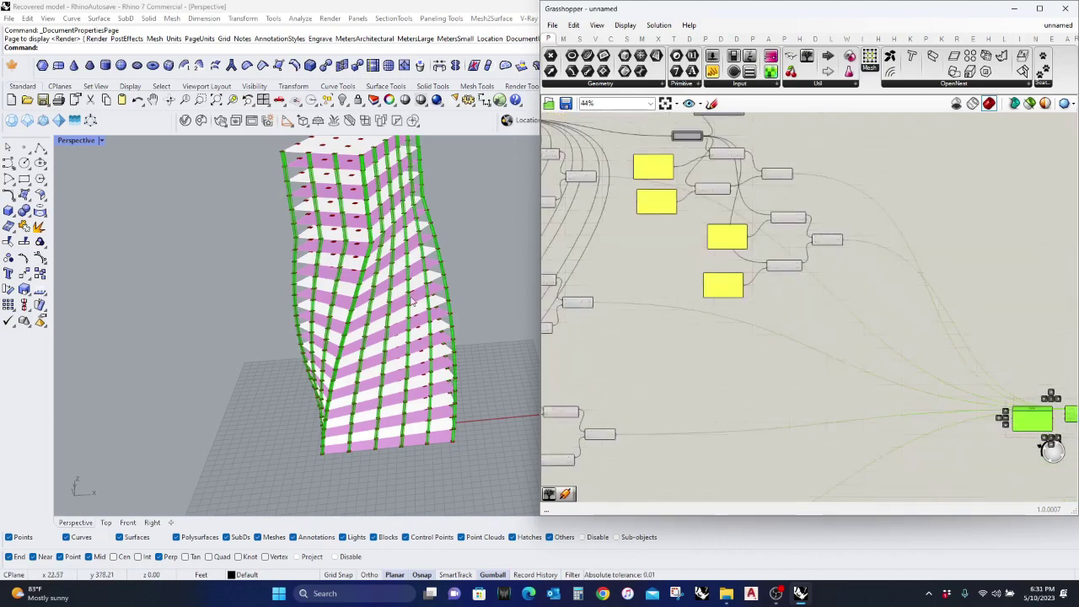
Step: Examine the top of the tower and the existing mask groups for frames still missing columns
right_click_drag(413, 301, 496, 346)
scroll(617, 292, "down", 2)
scroll(332, 271, "down", 5)
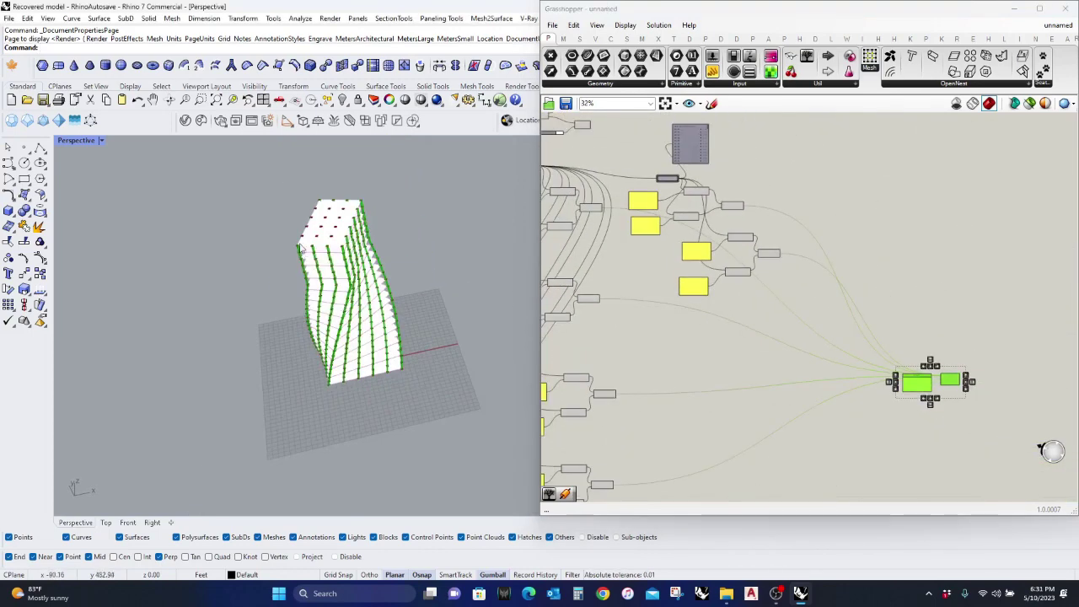
scroll(300, 247, "up", 9)
right_click_drag(303, 228, 357, 291)
scroll(343, 335, "down", 3)
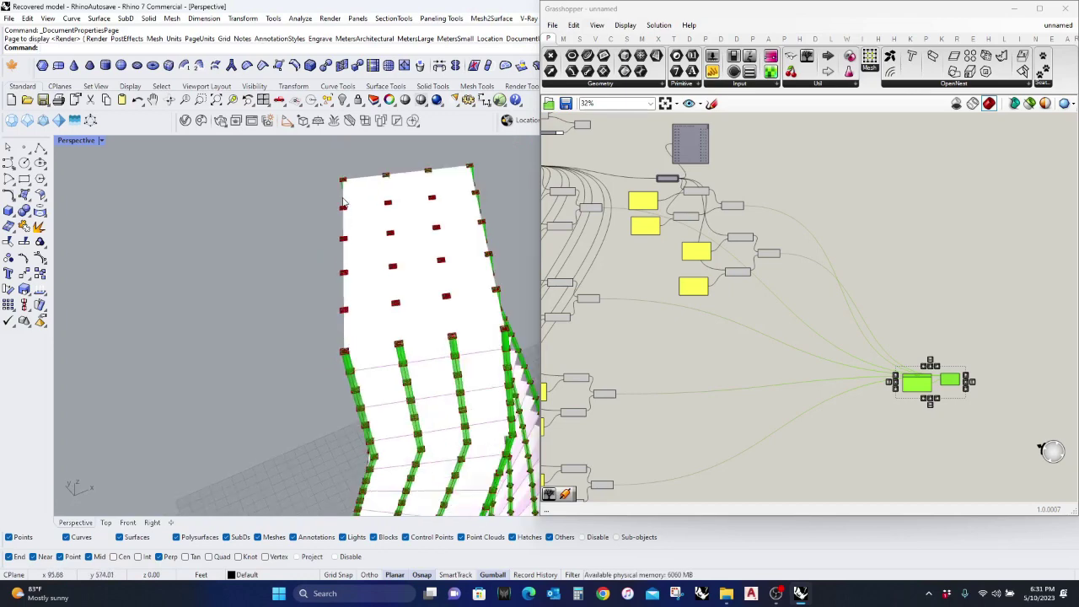
scroll(656, 387, "up", 5)
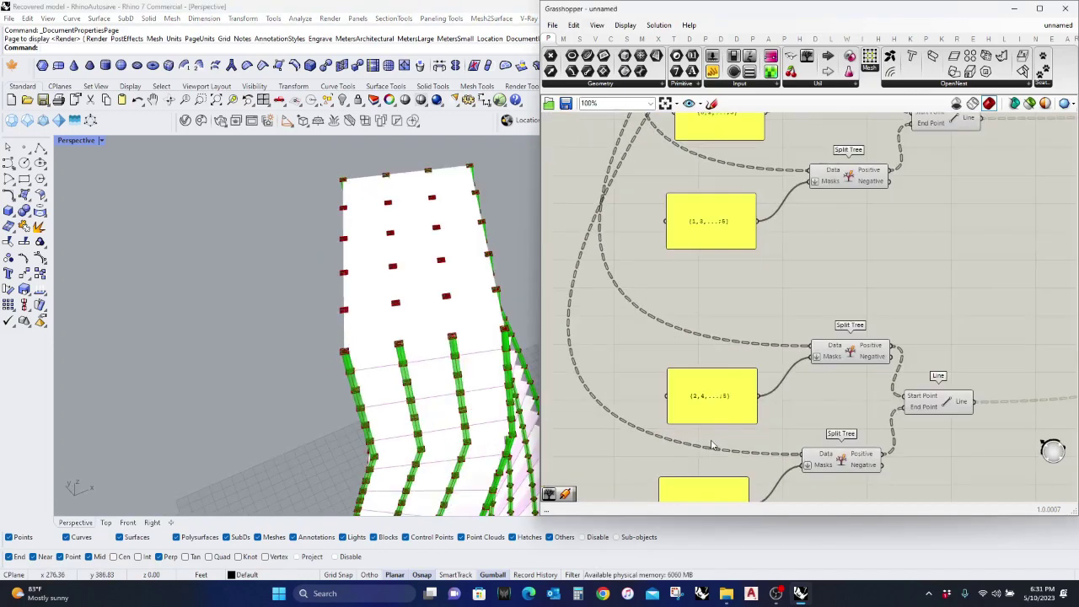
scroll(711, 444, "down", 4)
scroll(715, 354, "up", 3)
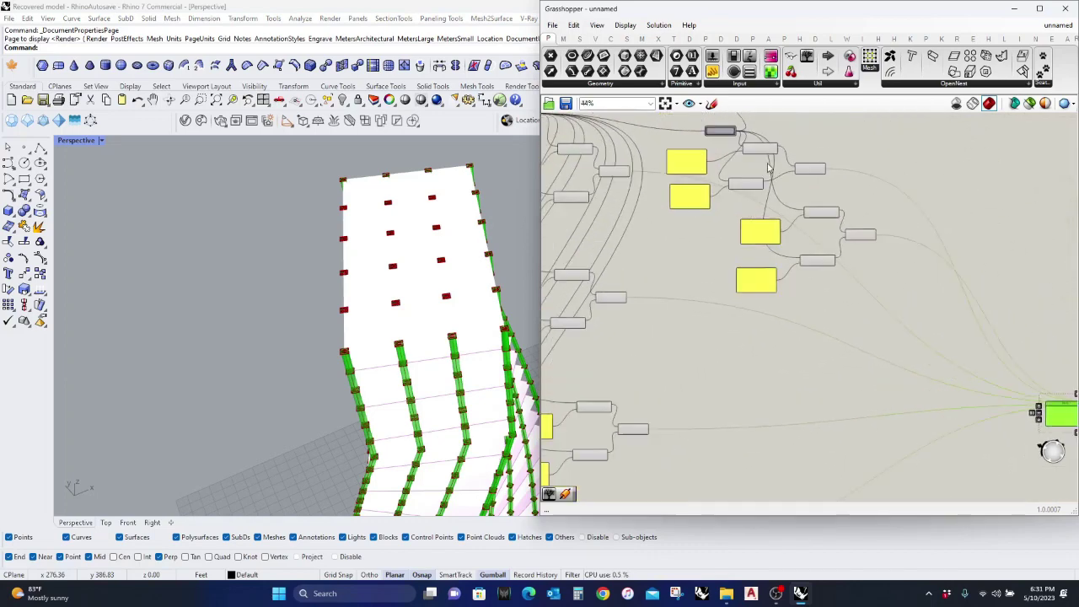
Step: Reposition the second new group by spacing its Split Trees and Line from the mask panels, and shift the whole group
left_click_drag(706, 192, 938, 361)
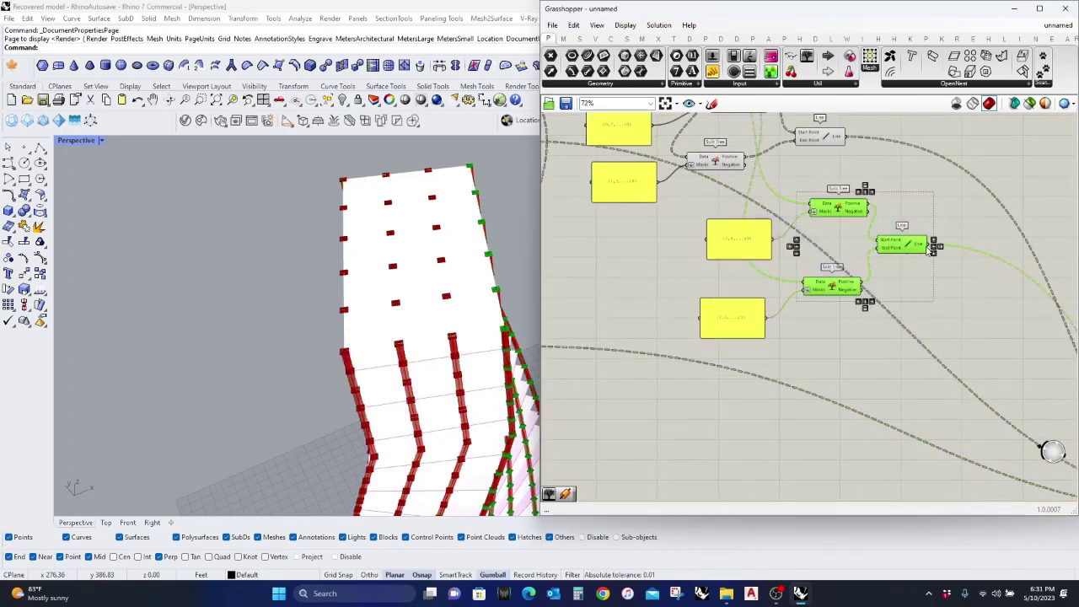
mouse_move(910, 251)
left_mouse_down()
mouse_move(876, 273)
mouse_move(919, 240)
left_mouse_up()
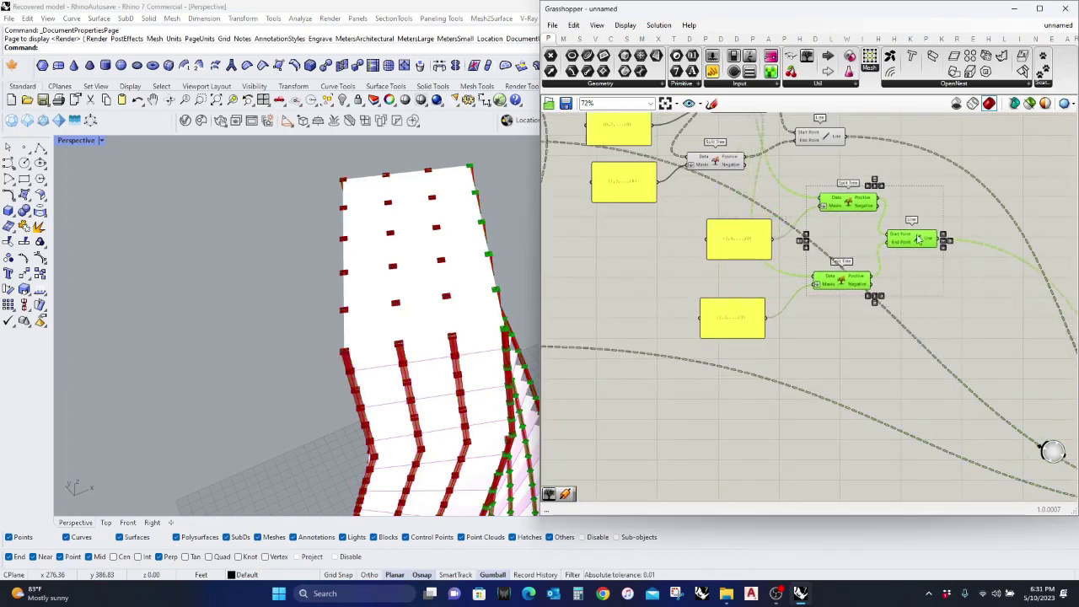
left_click_drag(674, 398, 969, 169)
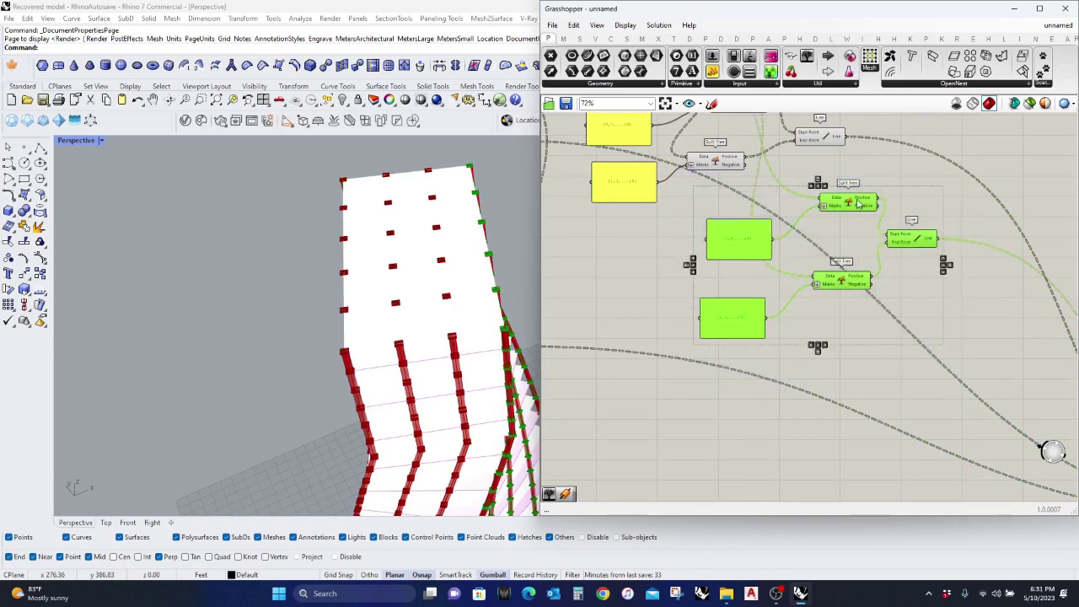
left_click_drag(861, 194, 791, 240)
Step: Duplicate both Path Mapper groups of mask panels, Split Trees and Line components below the existing ones
scroll(792, 241, "down", 2)
left_click_drag(620, 131, 861, 374)
left_click_drag(833, 273, 844, 343)
scroll(838, 337, "down", 4)
left_click_drag(778, 333, 777, 399)
scroll(777, 398, "up", 5)
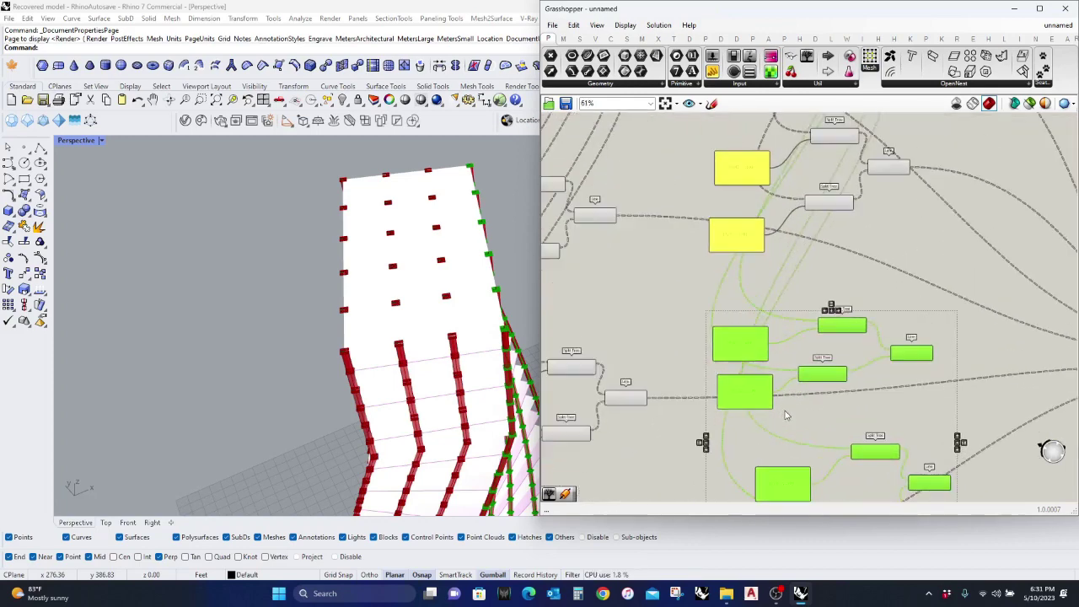
Step: Set the mask panels of the first duplicated group to {0,2,...;3} and {1,3,...;3}
left_click(778, 399)
scroll(706, 308, "up", 4)
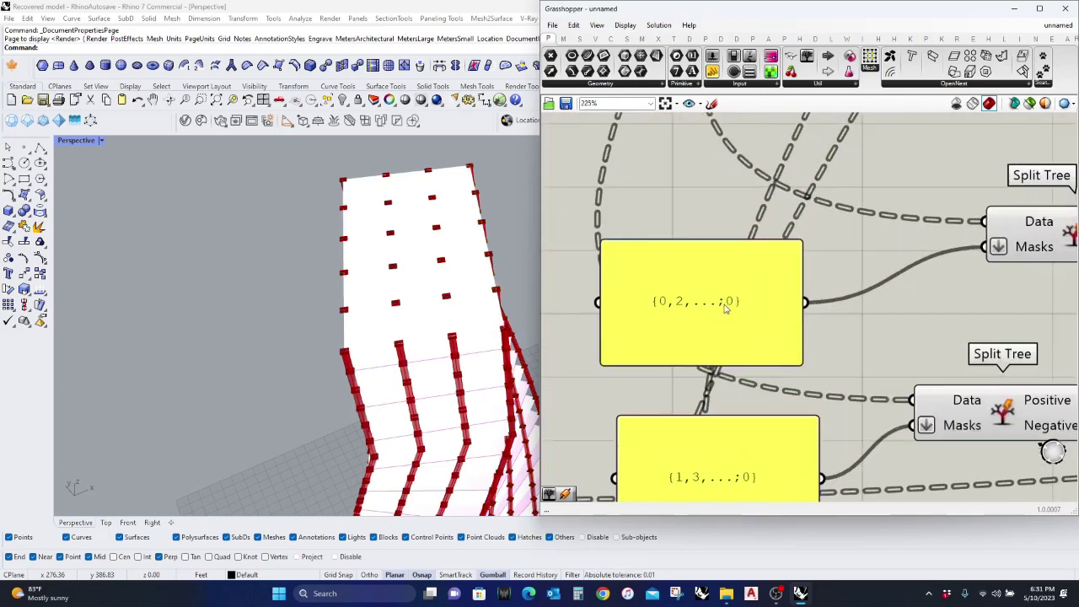
double_click(733, 305)
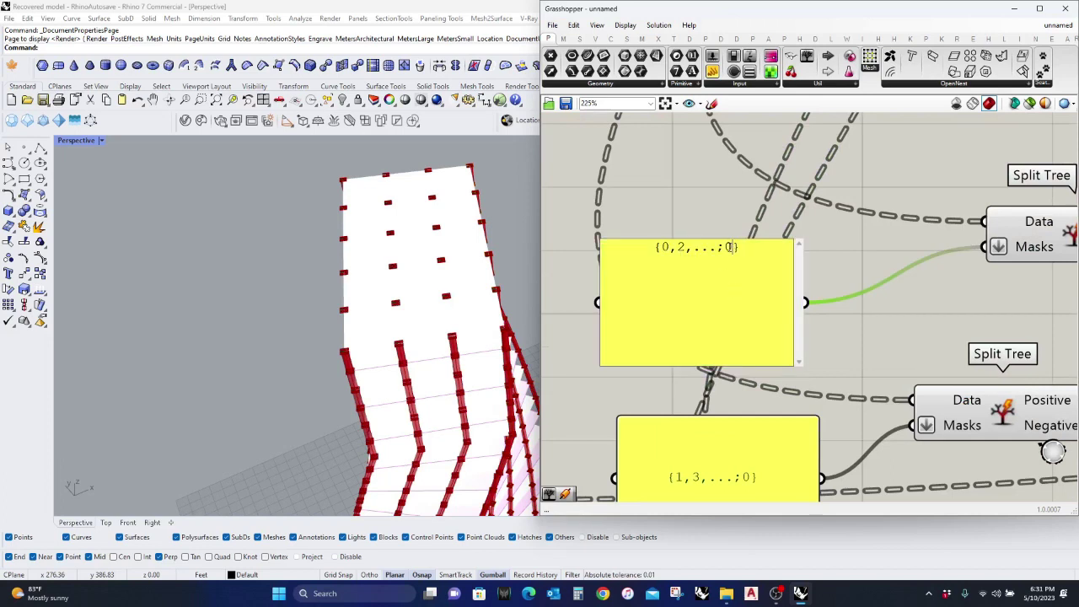
left_click(841, 298)
double_click(754, 476)
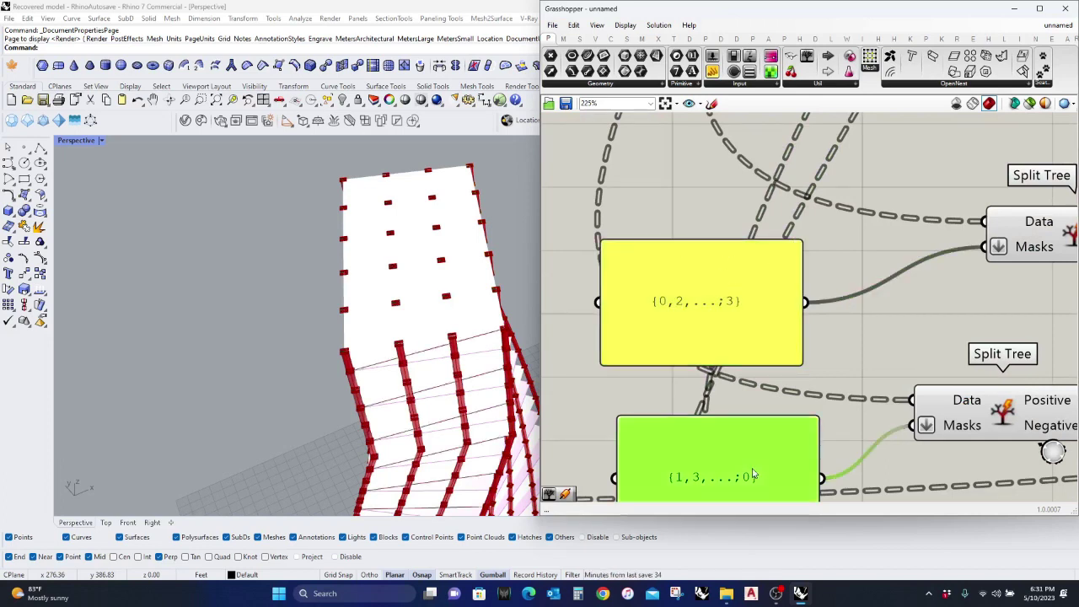
left_click(749, 424)
type("3")
left_click(860, 363)
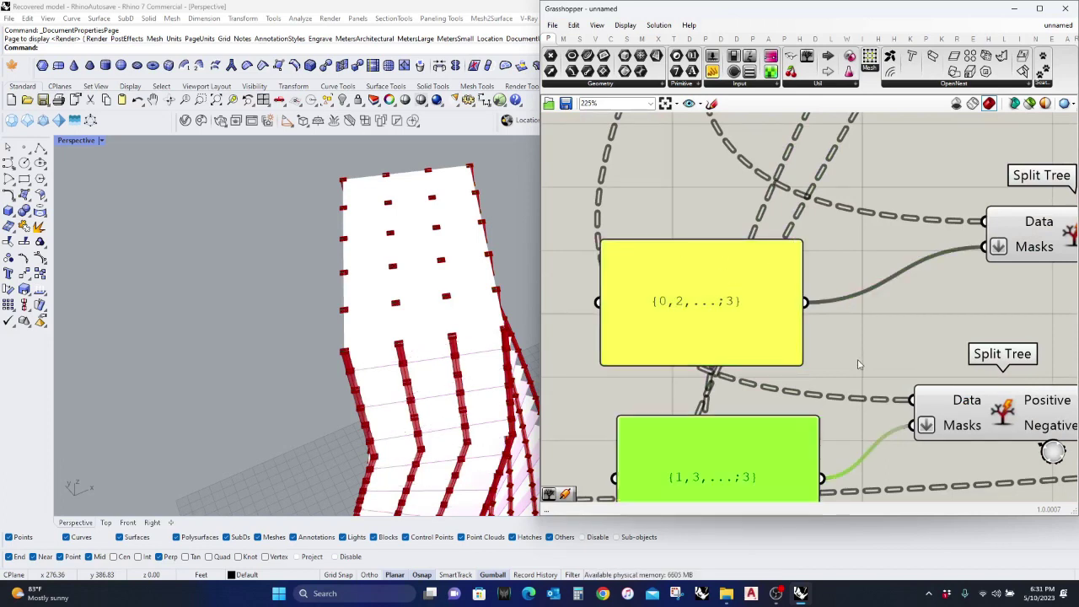
Step: Set the mask panels of the second duplicated group to {2,4,...;3} and {1,3,...;3}
scroll(855, 365, "down", 3)
right_click_drag(803, 476, 782, 239)
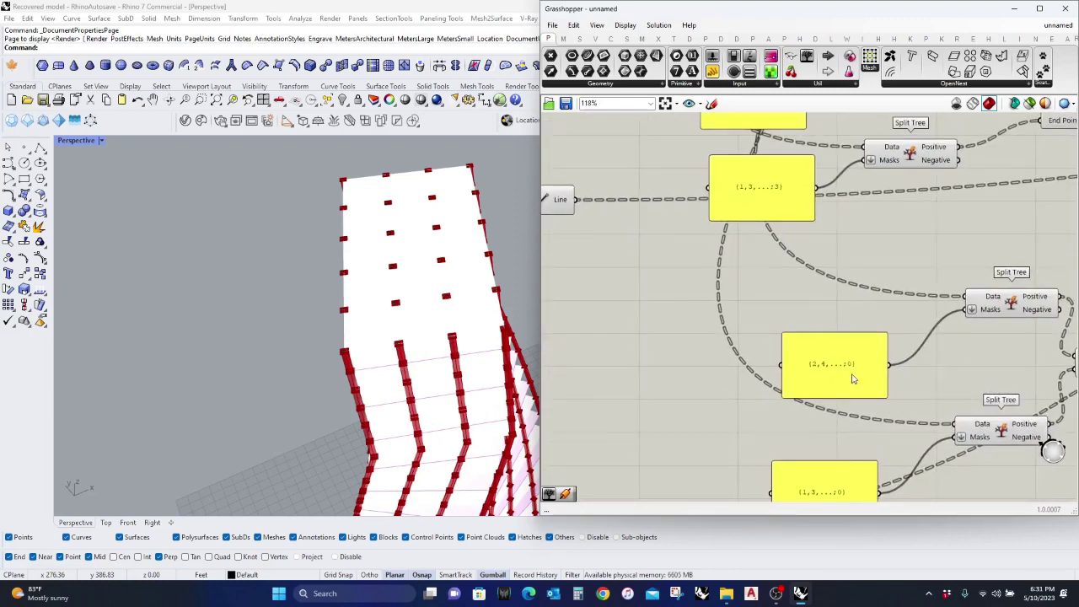
right_click_drag(850, 370, 773, 296)
scroll(773, 296, "up", 3)
double_click(773, 294)
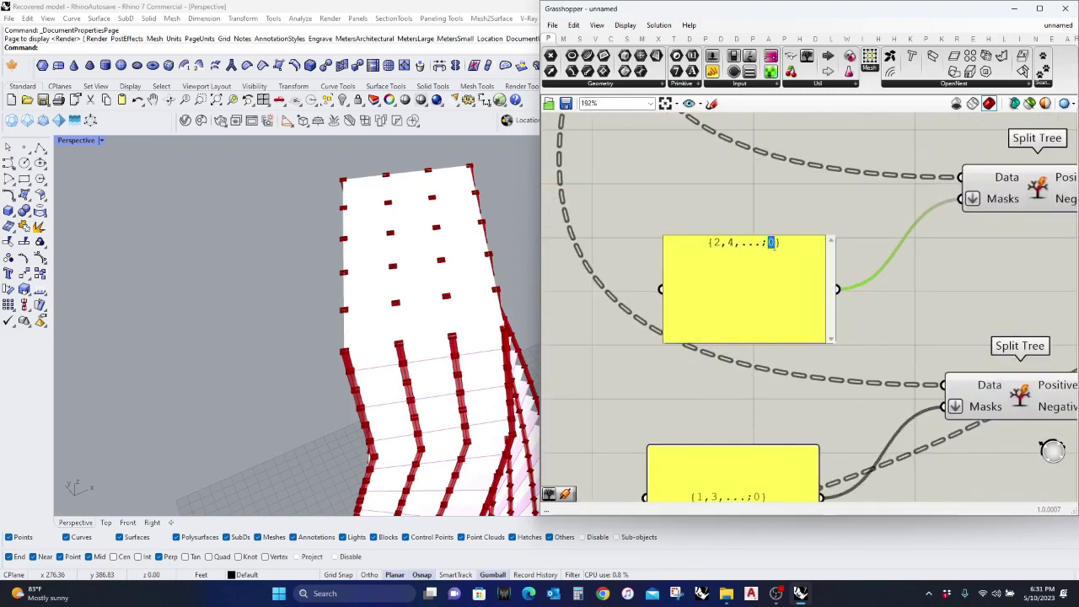
left_click(852, 401)
right_click_drag(814, 439, 799, 327)
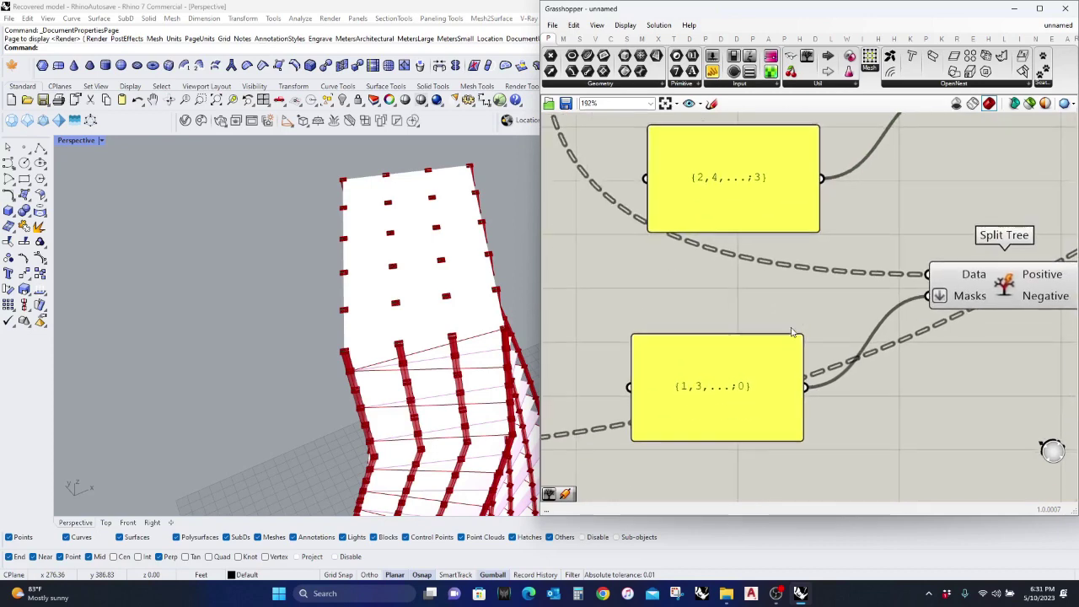
left_click(750, 386)
double_click(744, 348)
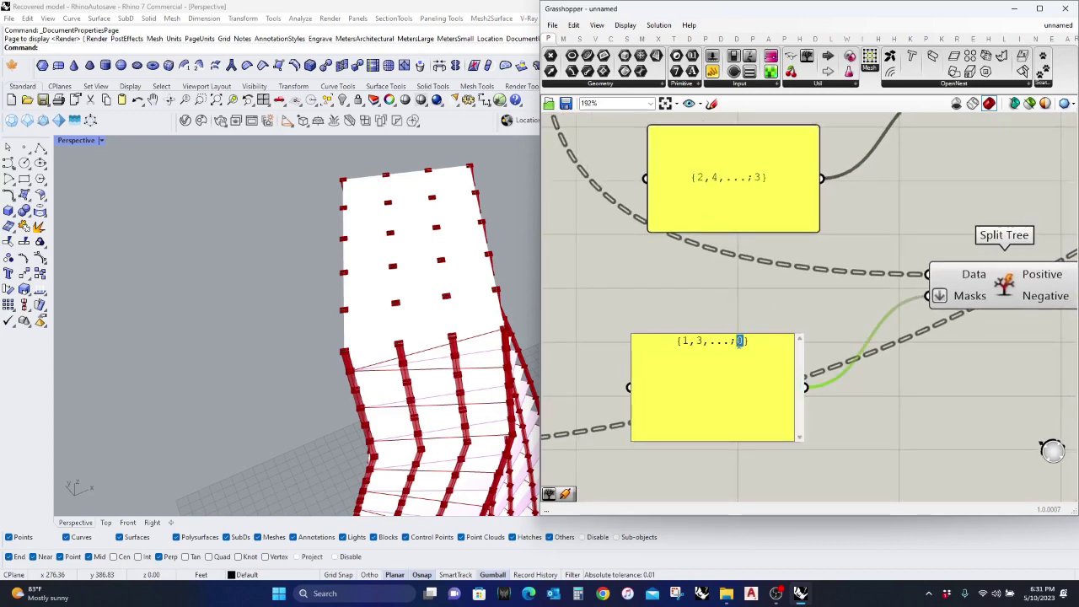
type("3")
left_click(877, 473)
Step: Connect the Line output of the second duplicated group to the Pipe's Curve input and check the tower's columns
scroll(667, 352, "down", 5)
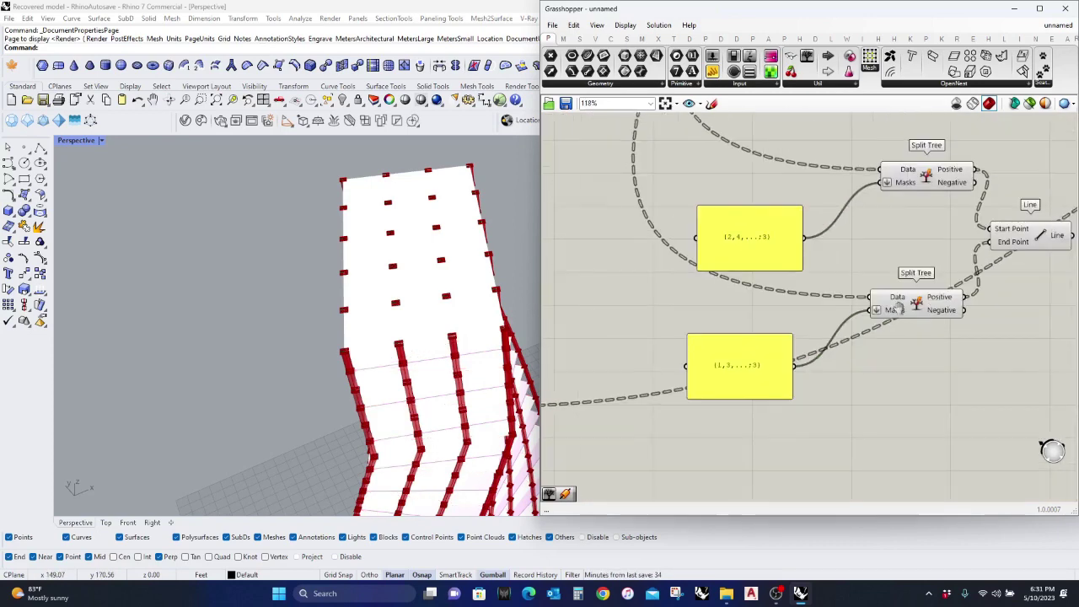
scroll(751, 329, "down", 3)
left_click_drag(750, 325, 1018, 234)
scroll(1010, 211, "up", 3)
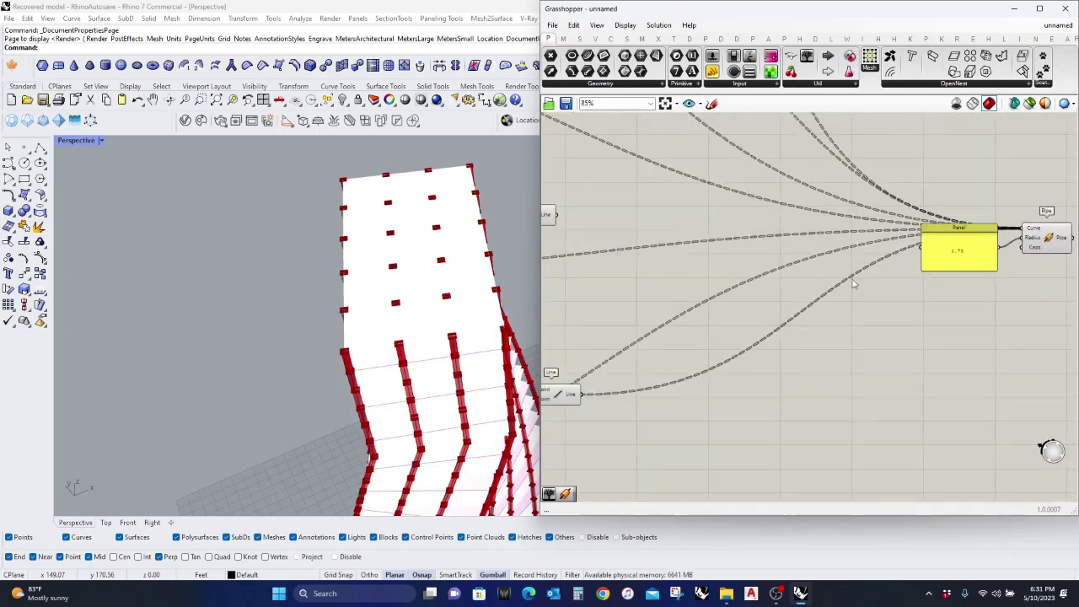
right_click_drag(362, 350, 440, 287)
scroll(753, 311, "down", 3)
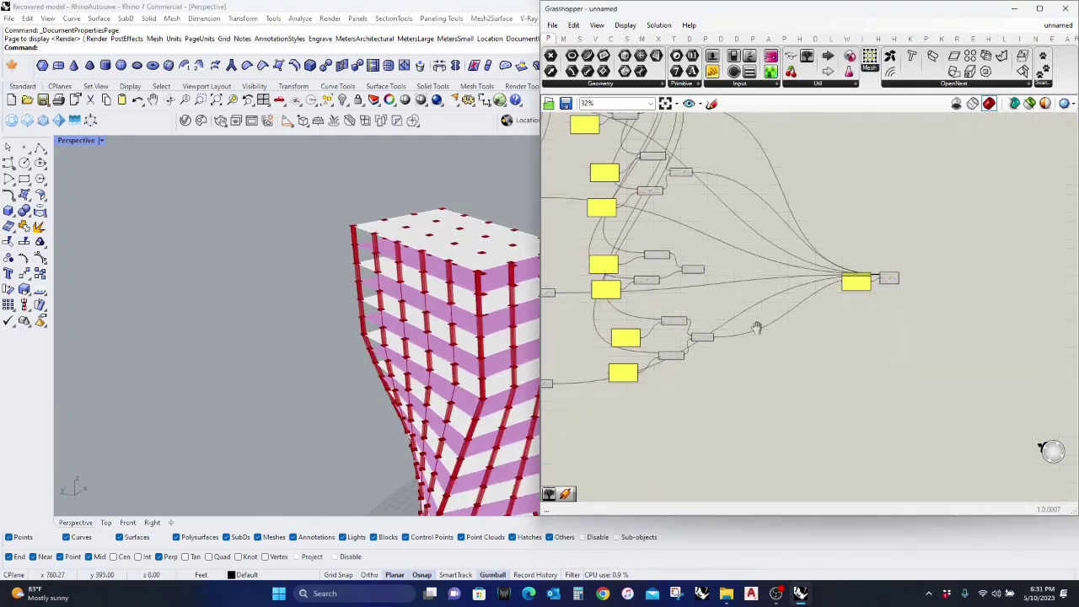
Step: Move the lowest {1,3,...;3} mask panel closer to the {2,4,...;3} panel above it
scroll(762, 324, "up", 4)
left_click(779, 340)
left_click_drag(780, 339, 761, 309)
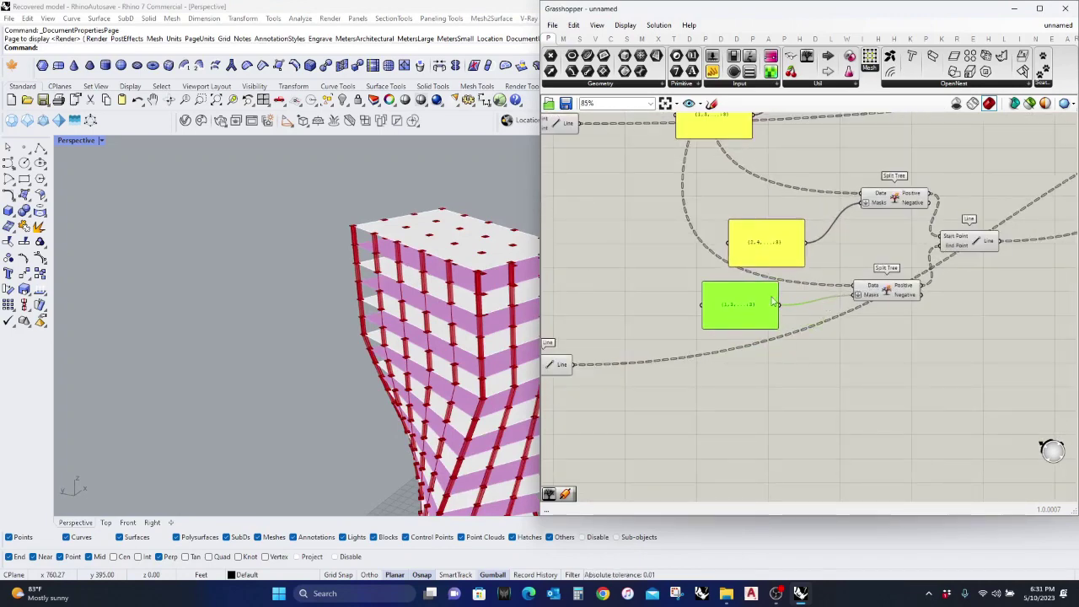
Step: Duplicate the lowest original group of two mask panels, two Split Trees and a Line below the newest Path Mapper group
scroll(772, 371, "down", 2)
right_click_drag(773, 376, 919, 335)
left_click_drag(789, 437, 557, 281)
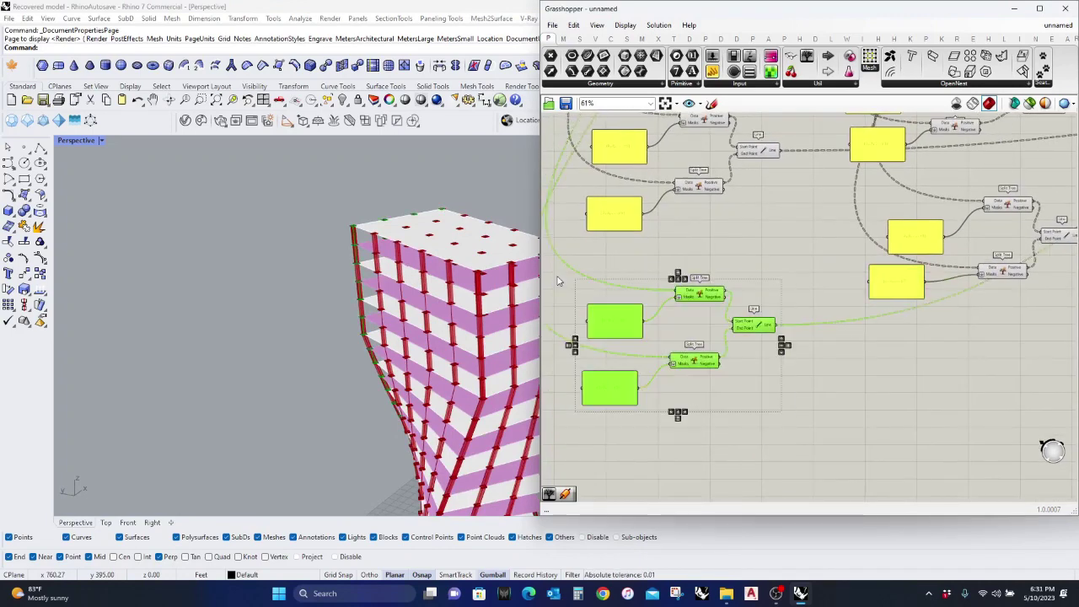
left_click_drag(698, 303, 1043, 352, "alt")
right_click_drag(1039, 394, 902, 419)
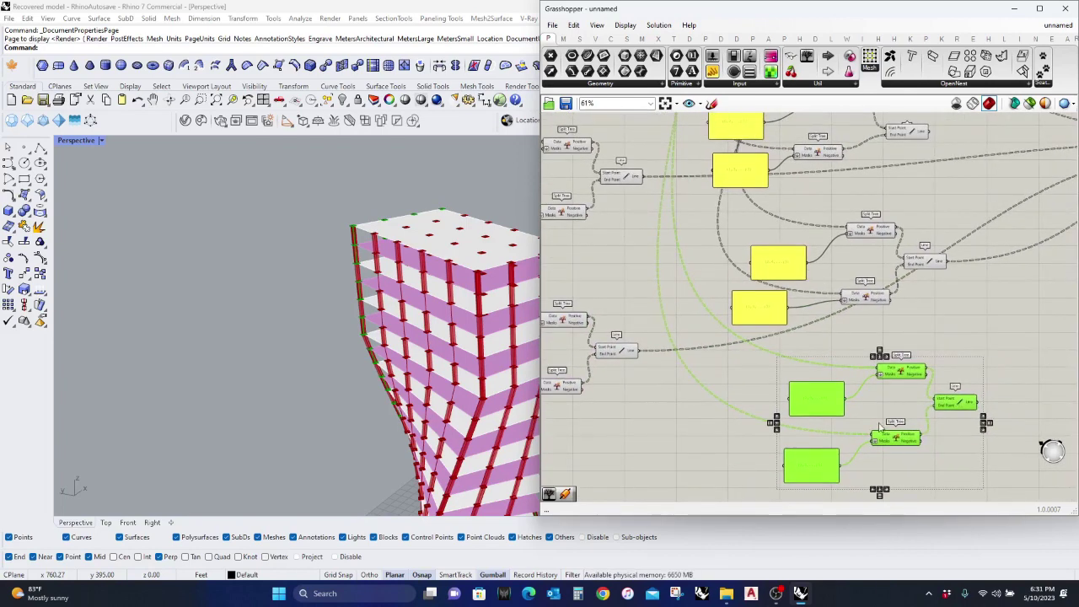
Step: Set the copied group's first mask panel to {2,4,...;3} and change the last index of its {1,3,...;5} panel to match
scroll(829, 421, "up", 3)
scroll(828, 393, "up", 2)
double_click(831, 352)
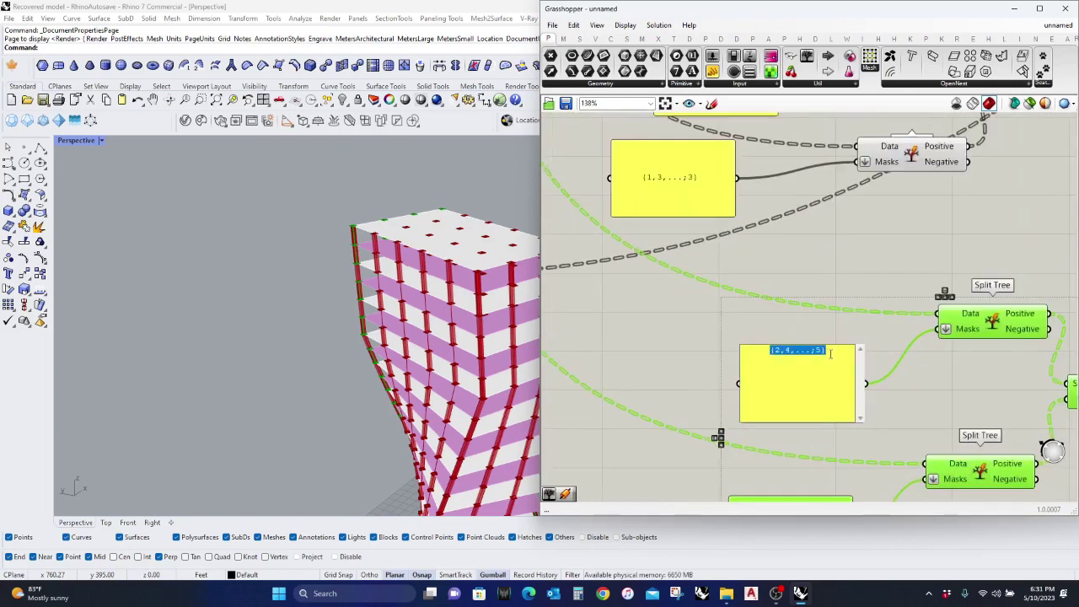
left_click(899, 432)
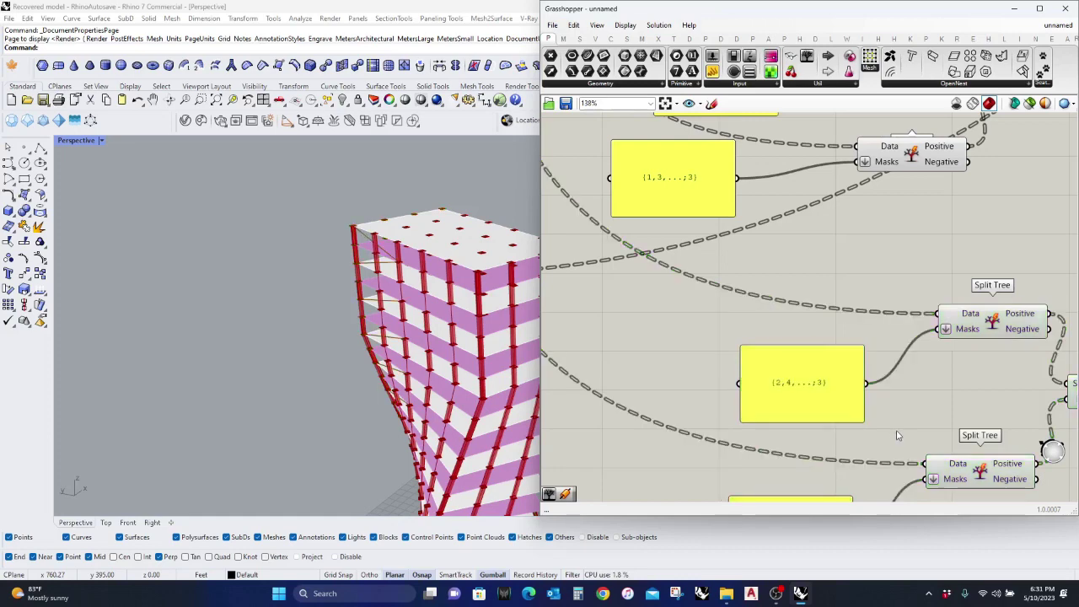
right_click_drag(899, 433, 885, 292)
double_click(774, 405)
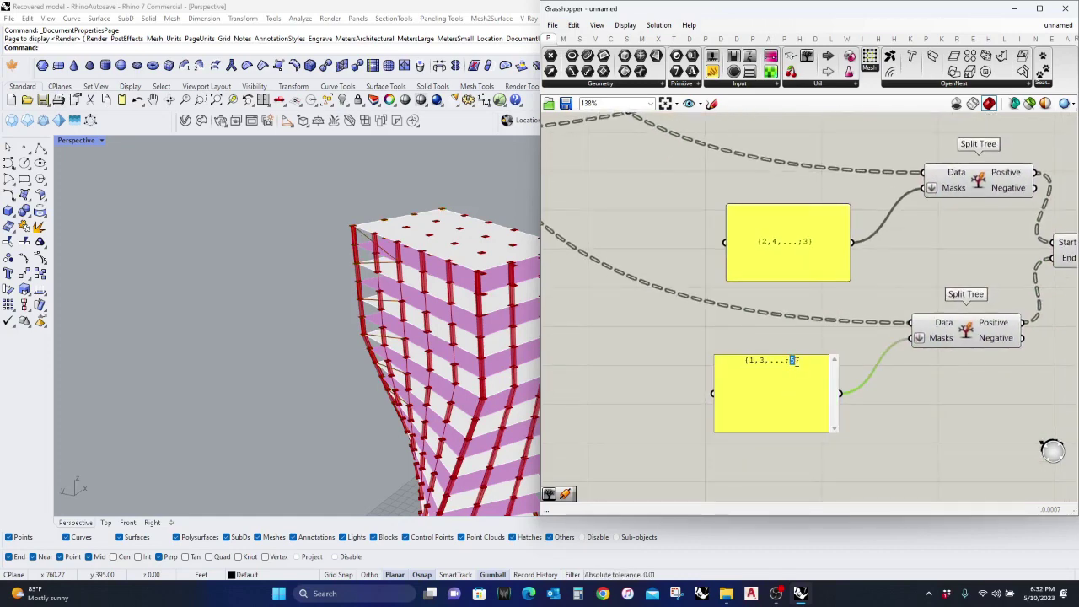
scroll(839, 388, "down", 5)
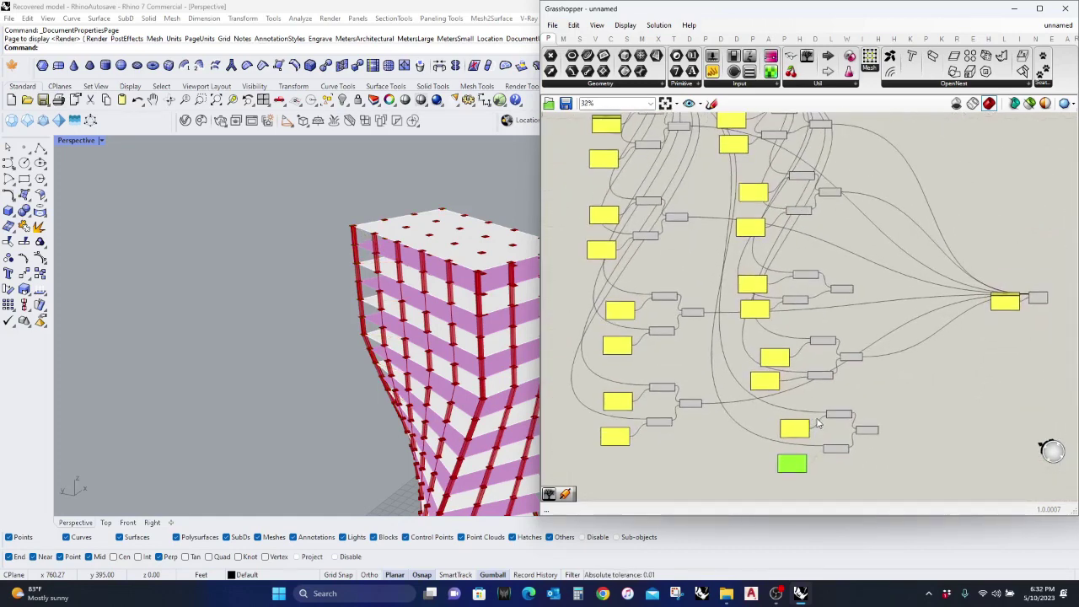
Step: Connect the Path Mapper output to the Data inputs of both Split Trees in the newest duplicated group
scroll(828, 413, "down", 3)
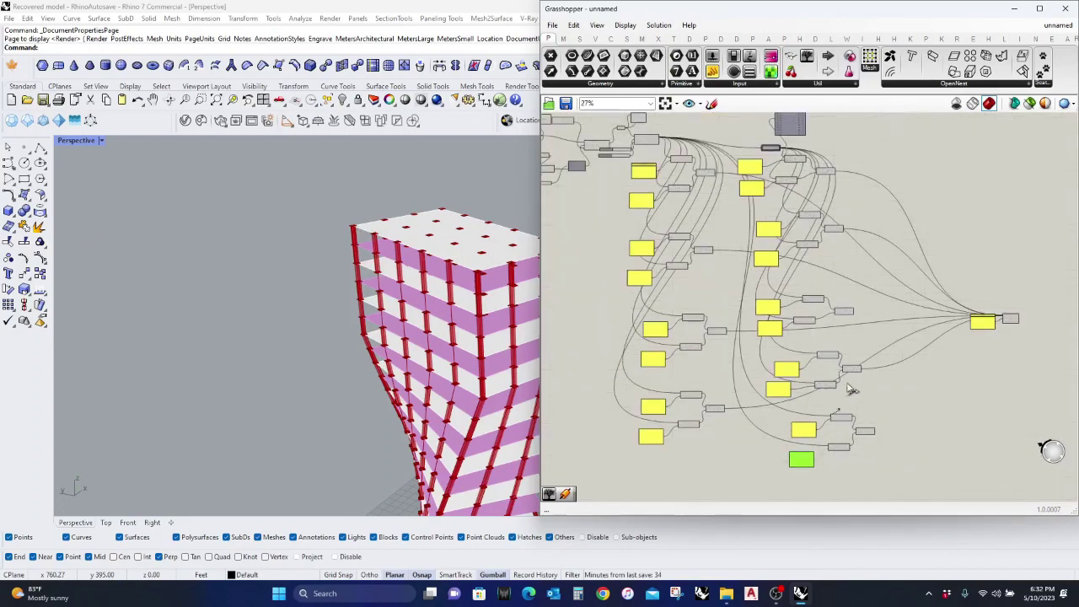
scroll(779, 147, "up", 7)
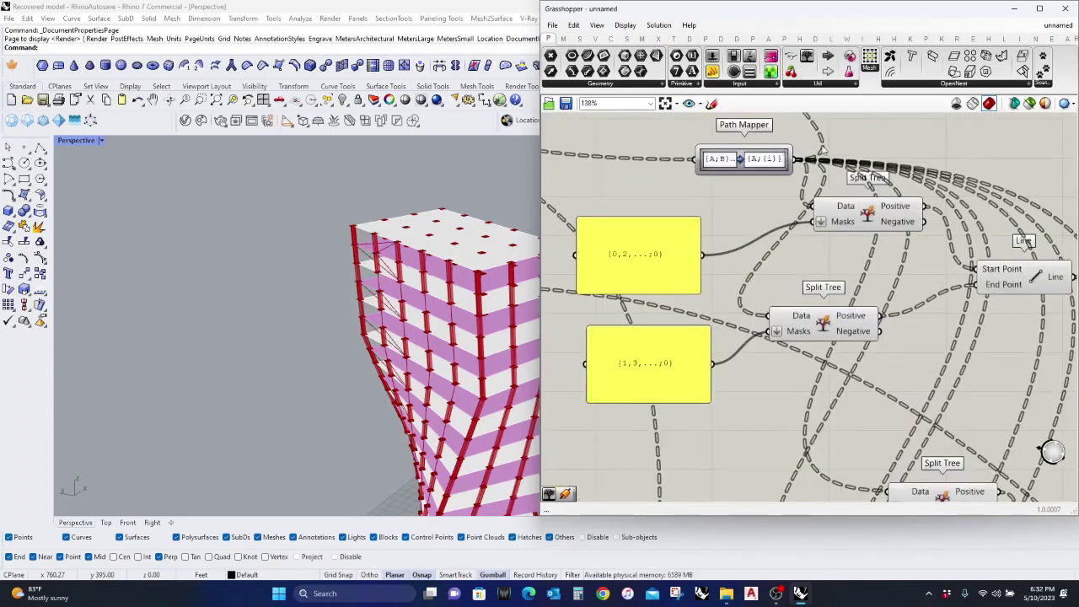
scroll(855, 171, "down", 3)
right_click_drag(875, 394, 832, 198)
right_click_drag(789, 501, 776, 263)
right_click_drag(817, 421, 772, 273)
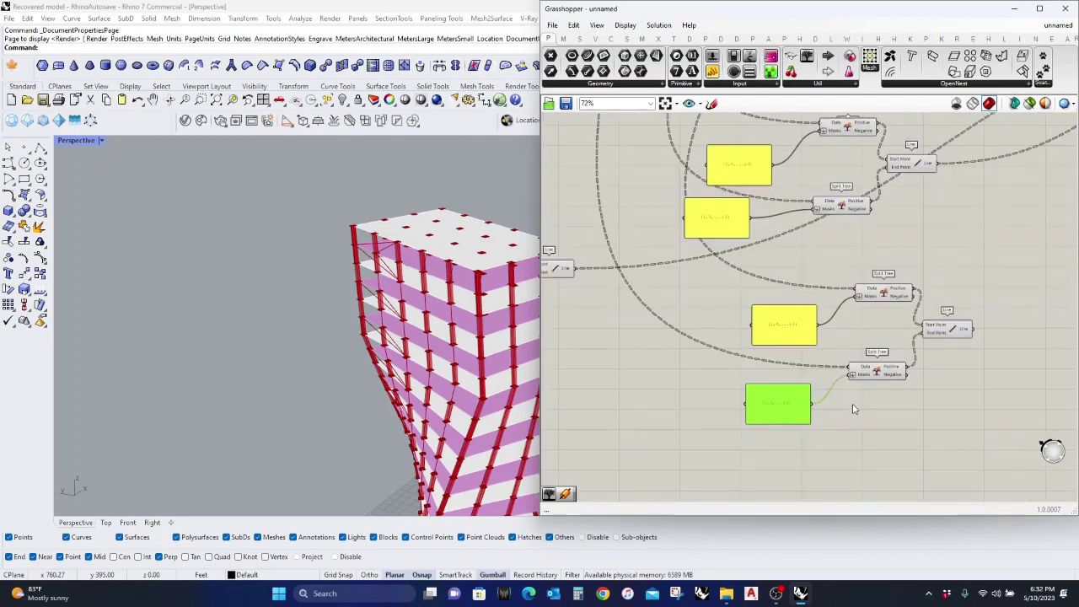
scroll(842, 384, "down", 3)
scroll(795, 215, "up", 4)
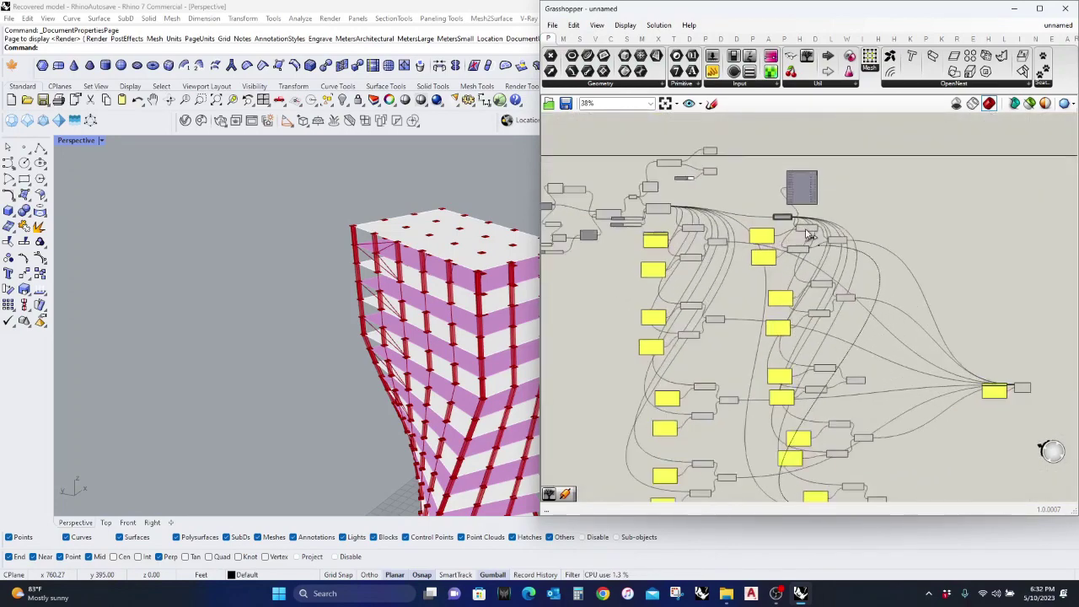
scroll(784, 315, "down", 3)
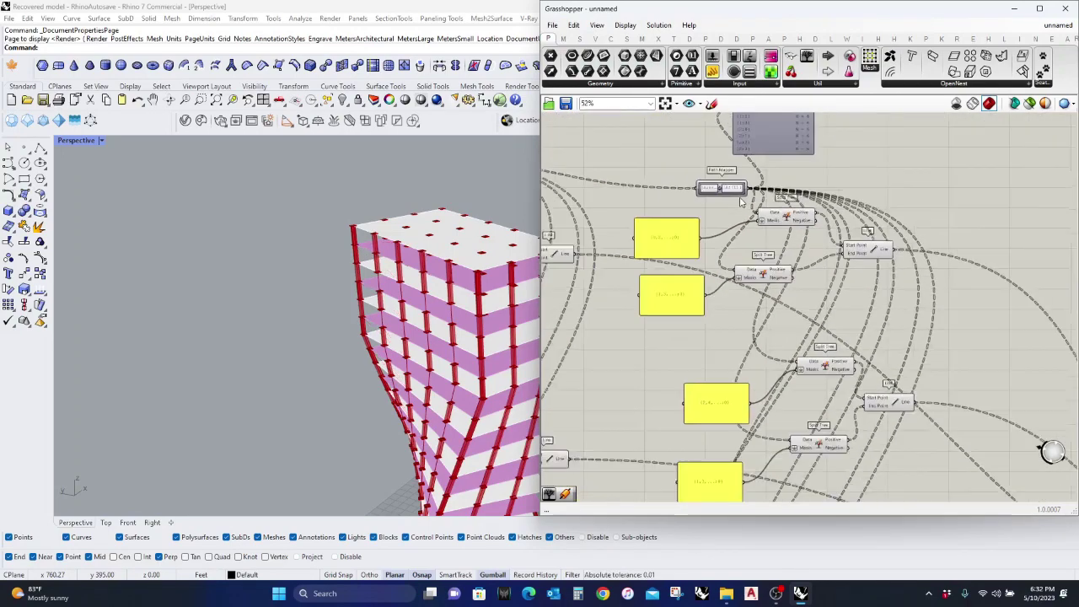
Step: Connect the newest duplicated group's Line output to the Pipe's Curve input alongside the existing curves
scroll(814, 370, "up", 4)
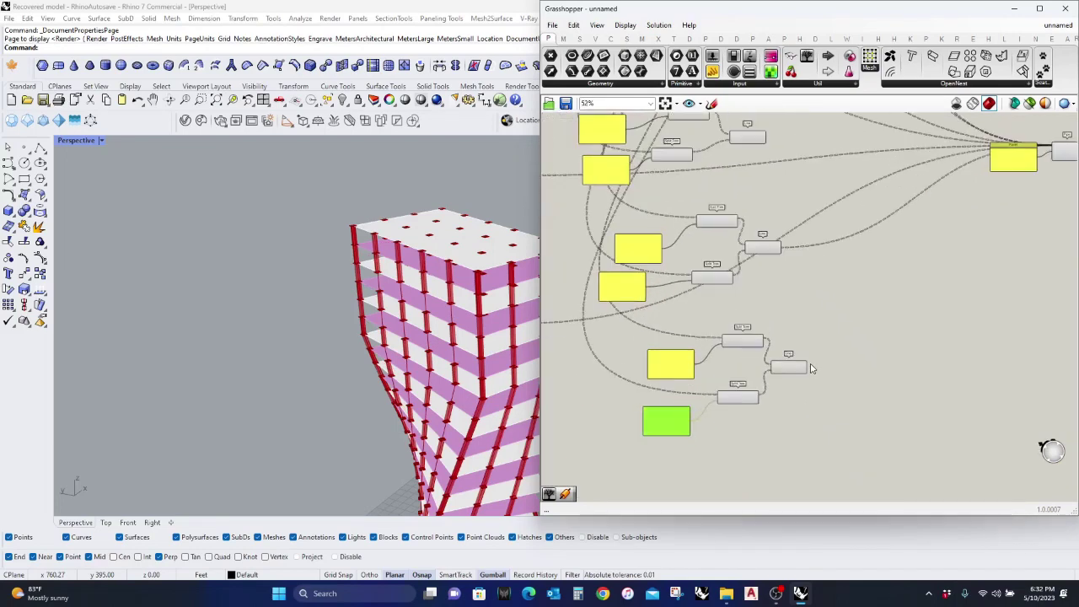
scroll(814, 371, "down", 3)
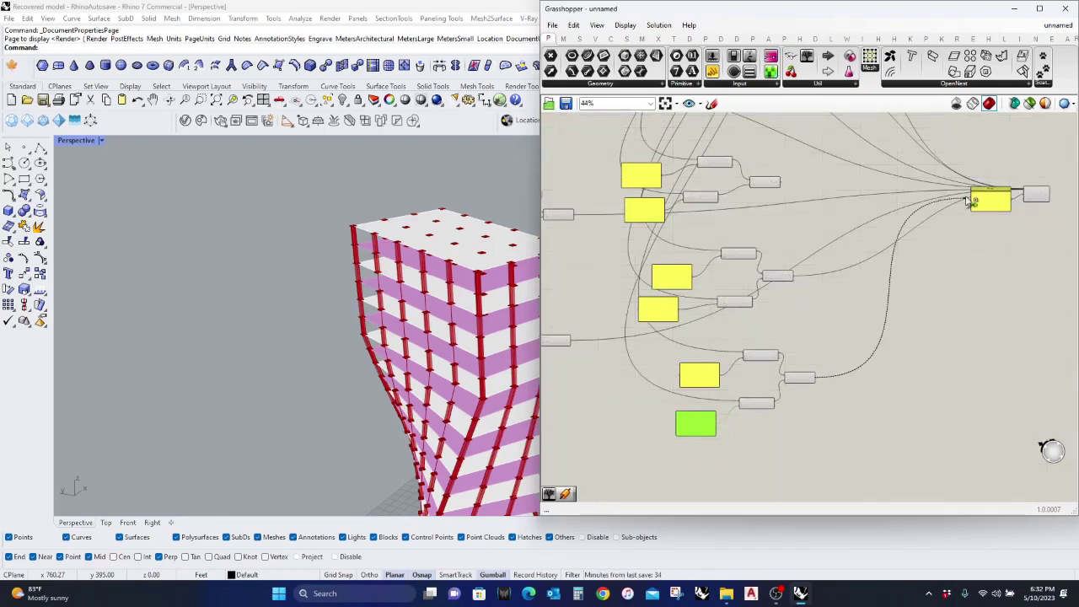
scroll(1027, 167, "up", 3)
left_click_drag(1026, 167, 1035, 213)
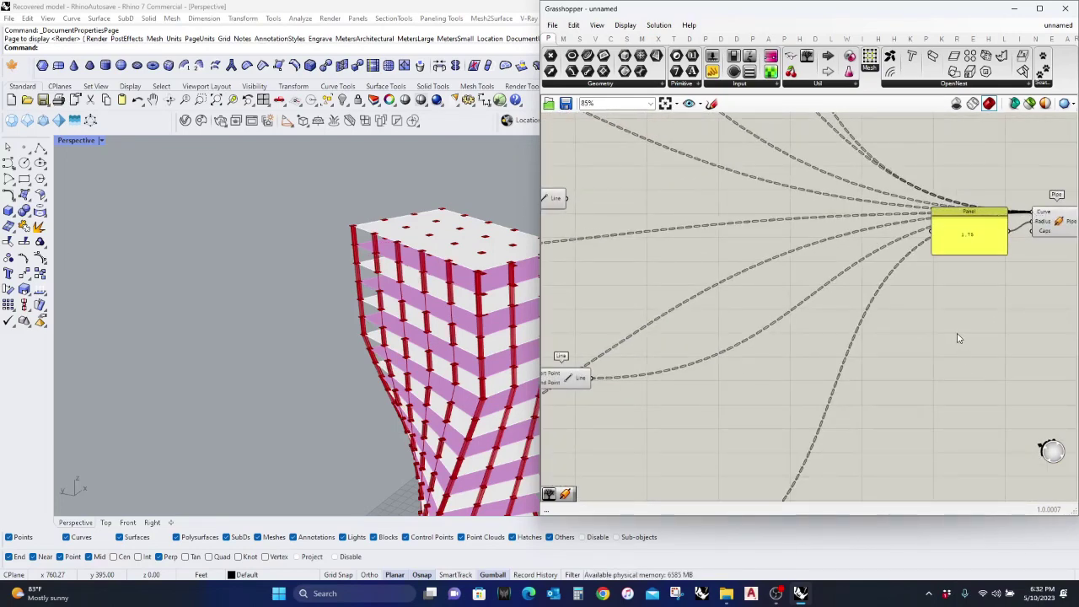
Step: Connect the unconnected Line output of the third group below the Path Mapper to the Pipe's Curve input
scroll(947, 319, "down", 5)
right_click_drag(837, 469, 847, 437)
scroll(757, 407, "up", 6)
right_click_drag(755, 395, 830, 333)
scroll(874, 309, "down", 5)
right_click_drag(921, 343, 608, 347)
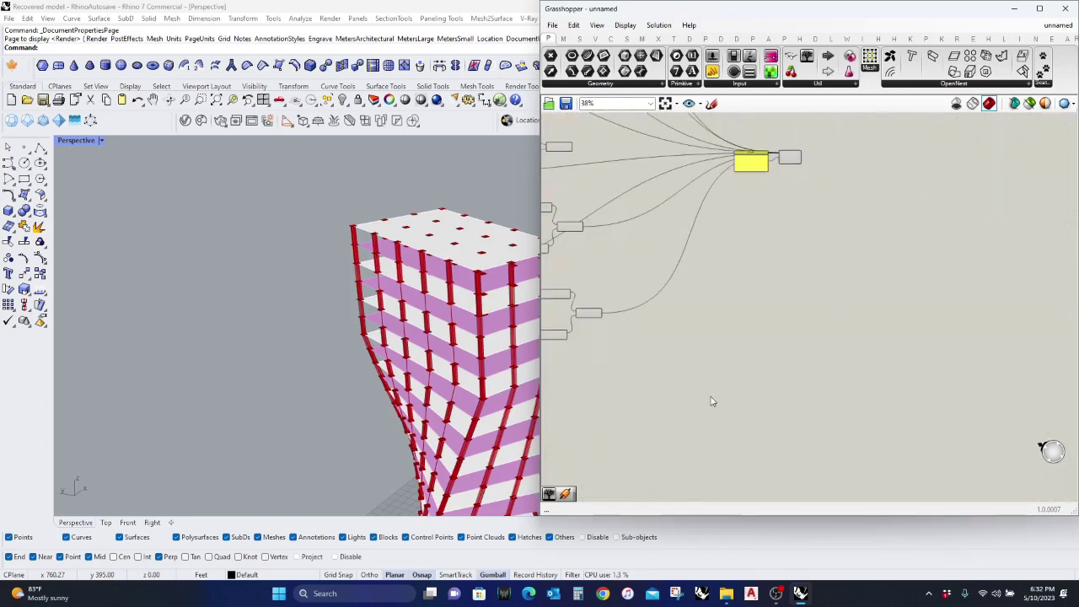
scroll(672, 263, "up", 5)
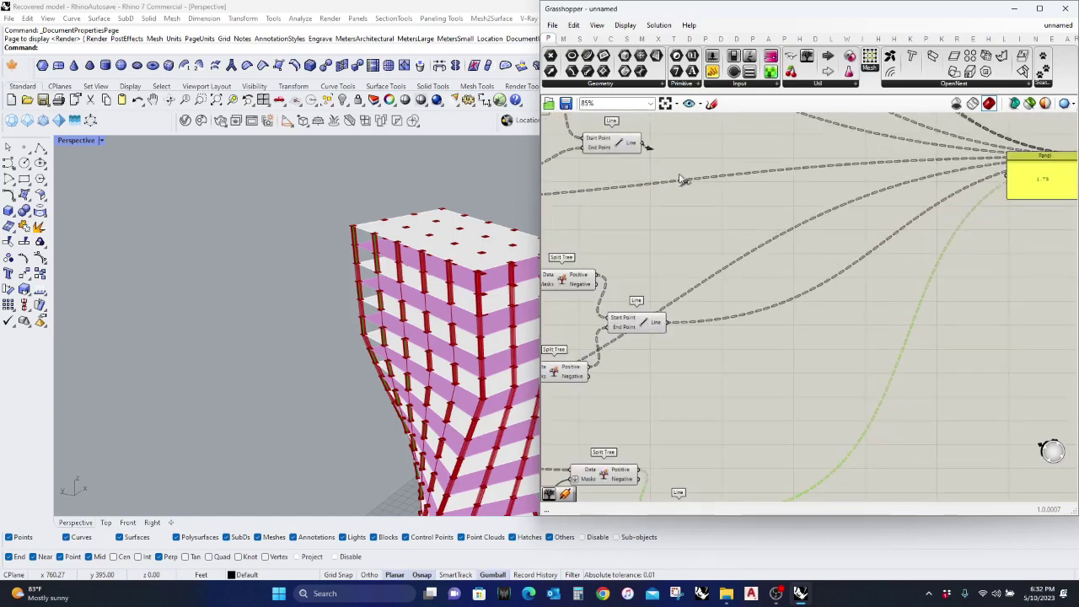
scroll(683, 179, "down", 4)
scroll(830, 190, "up", 4)
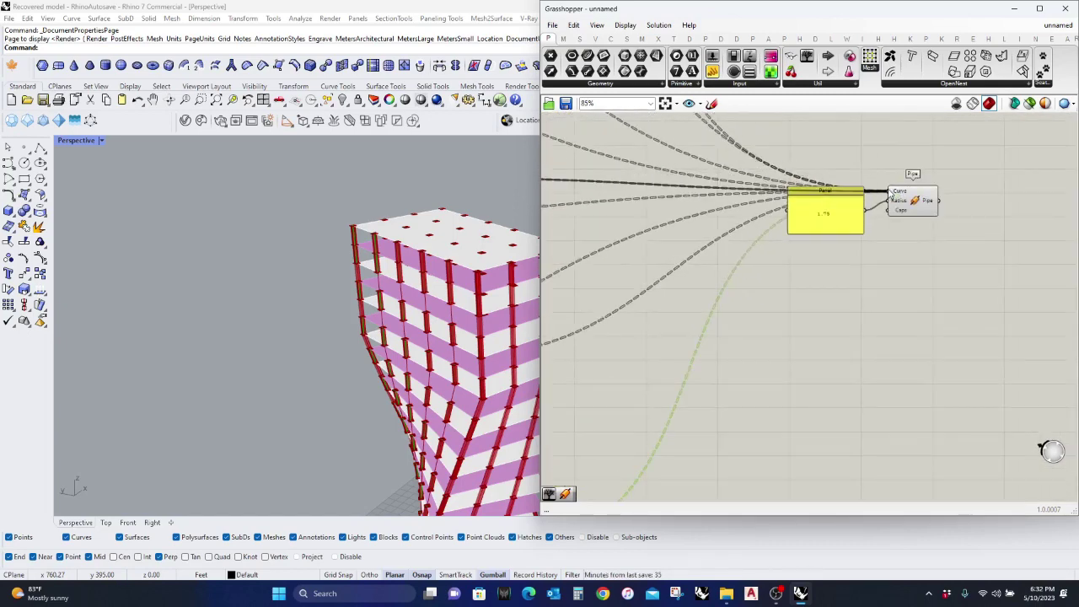
scroll(874, 280, "down", 3)
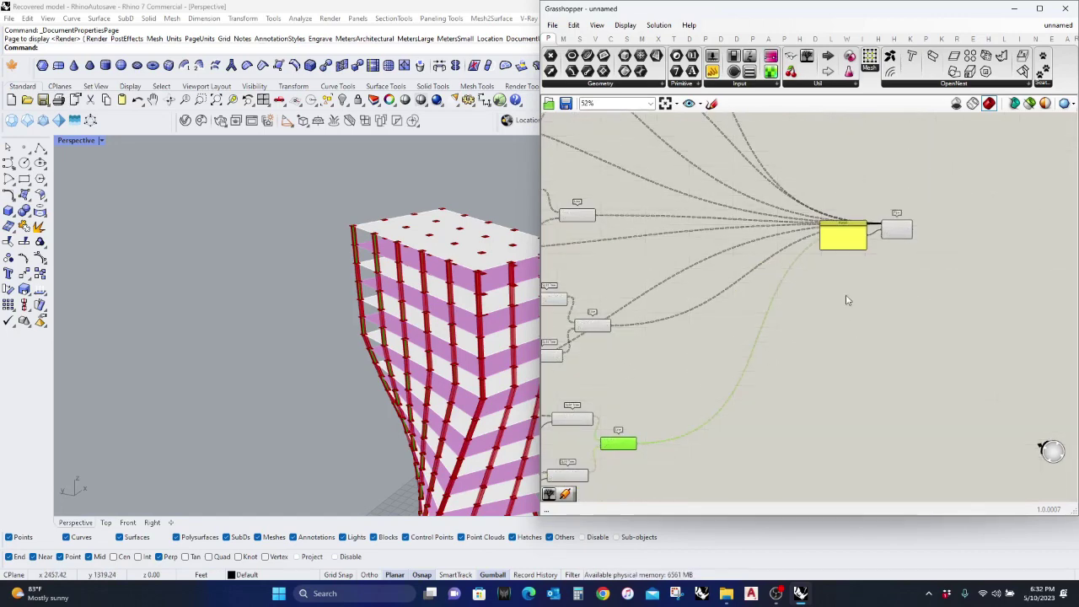
left_click(848, 300)
Step: Inspect the piped columns on all sides of the tower and locate the slider feeding the Series Step
scroll(391, 244, "down", 5)
mouse_move(423, 384)
right_mouse_down()
mouse_move(468, 344)
mouse_move(434, 393)
right_mouse_up()
scroll(477, 297, "down", 2)
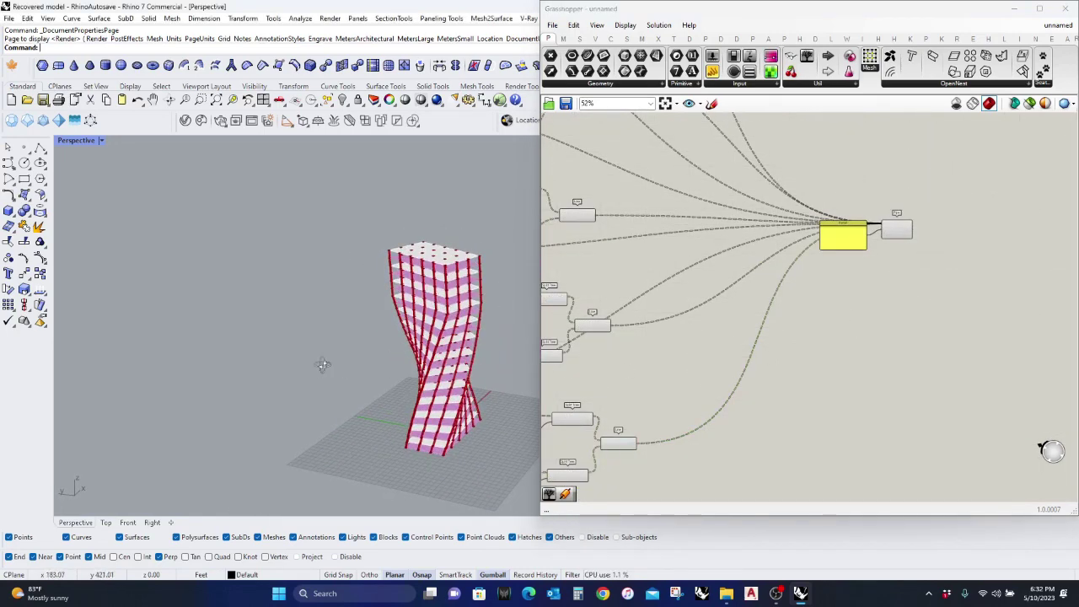
right_click_drag(322, 364, 366, 345)
scroll(915, 308, "down", 5)
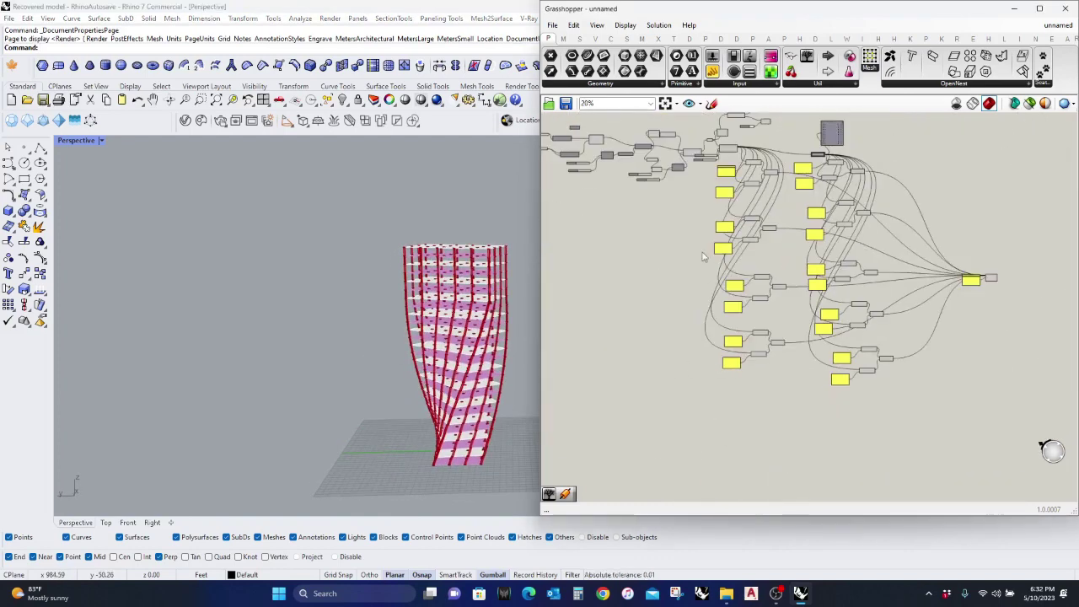
scroll(704, 257, "up", 5)
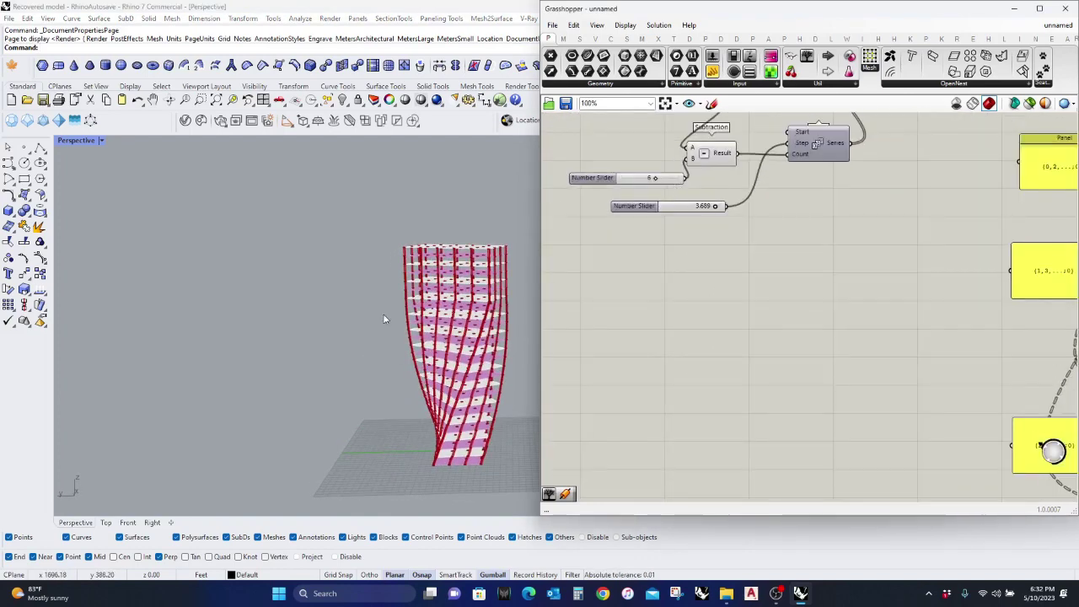
right_click_drag(383, 318, 531, 274)
scroll(397, 306, "up", 8)
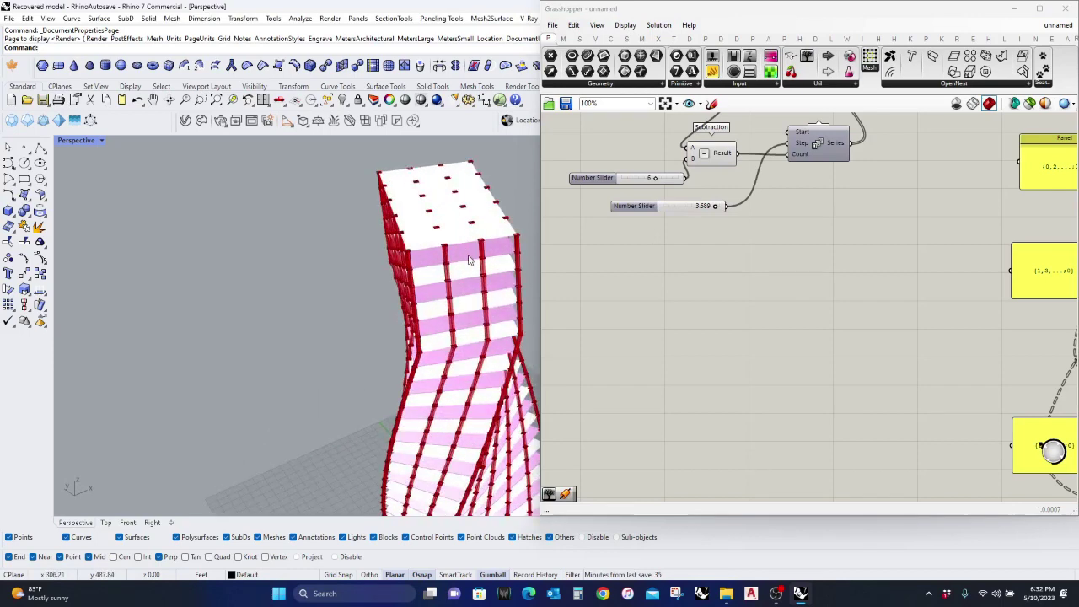
scroll(396, 254, "down", 4)
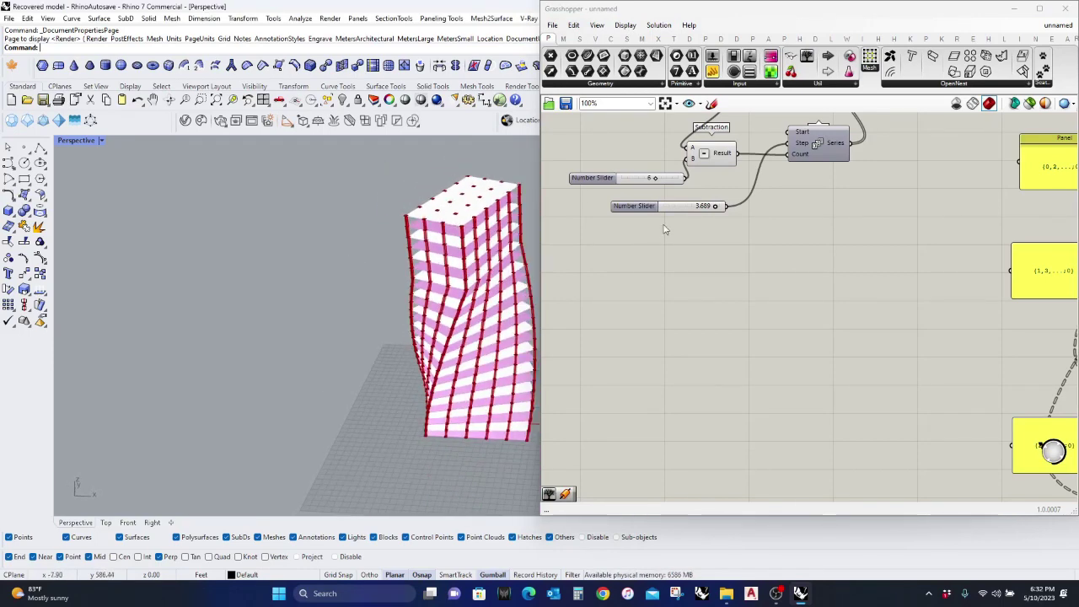
Step: Vary the slider feeding the Series Step while watching the tower's twist, and set it to 4.000
scroll(672, 225, "up", 3)
right_click_drag(504, 262, 485, 215)
scroll(443, 267, "up", 5)
scroll(443, 267, "down", 5)
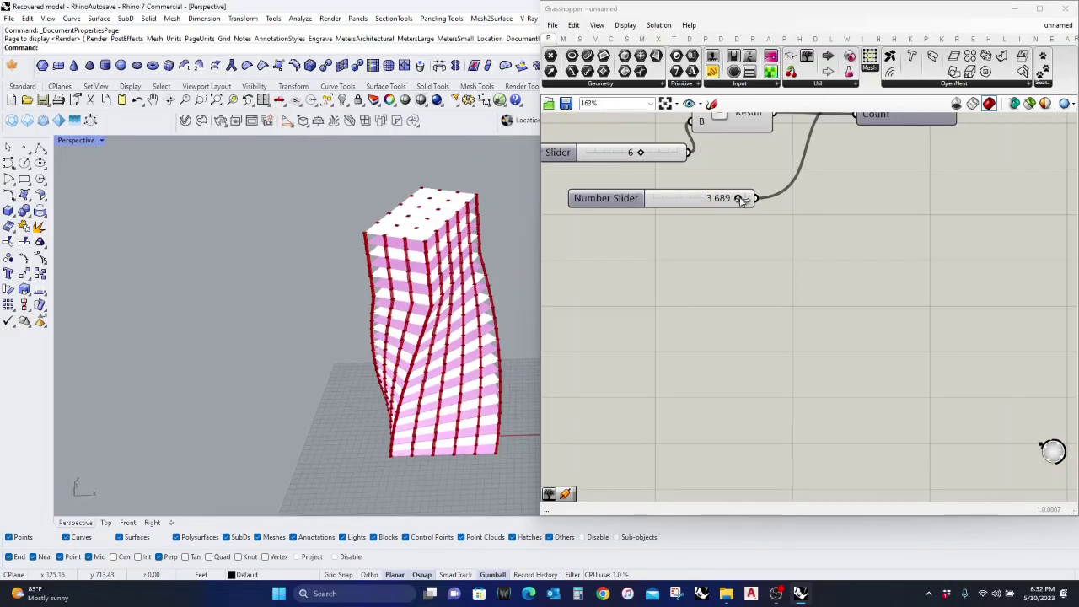
left_click_drag(741, 199, 906, 215)
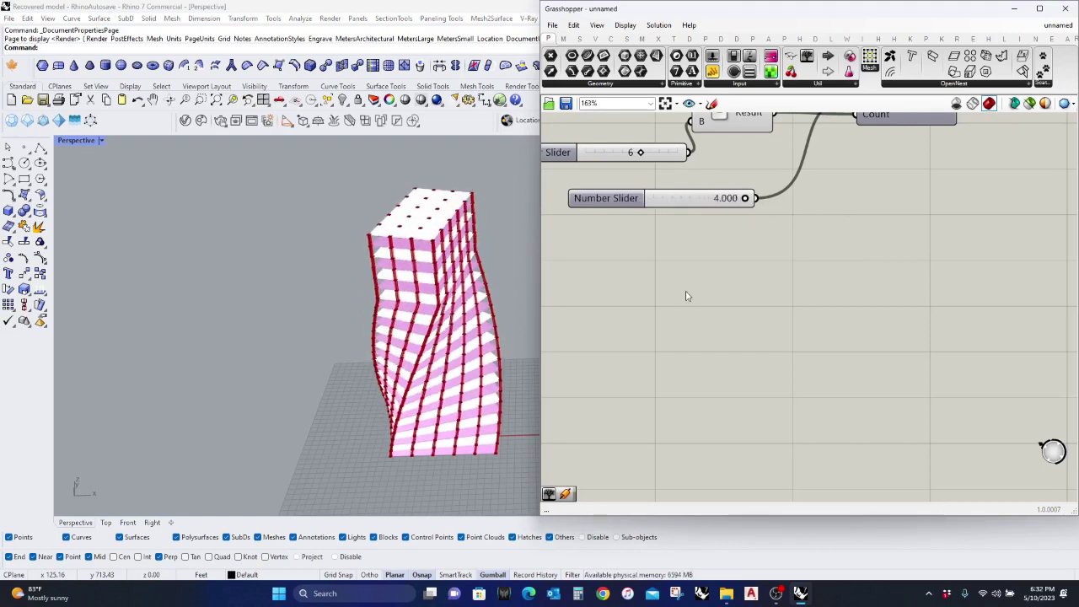
Step: Examine the twisted tower's columns from several sides and test the Series Step slider again, ending at 4.000
right_click_drag(403, 344, 470, 395)
scroll(482, 314, "down", 5)
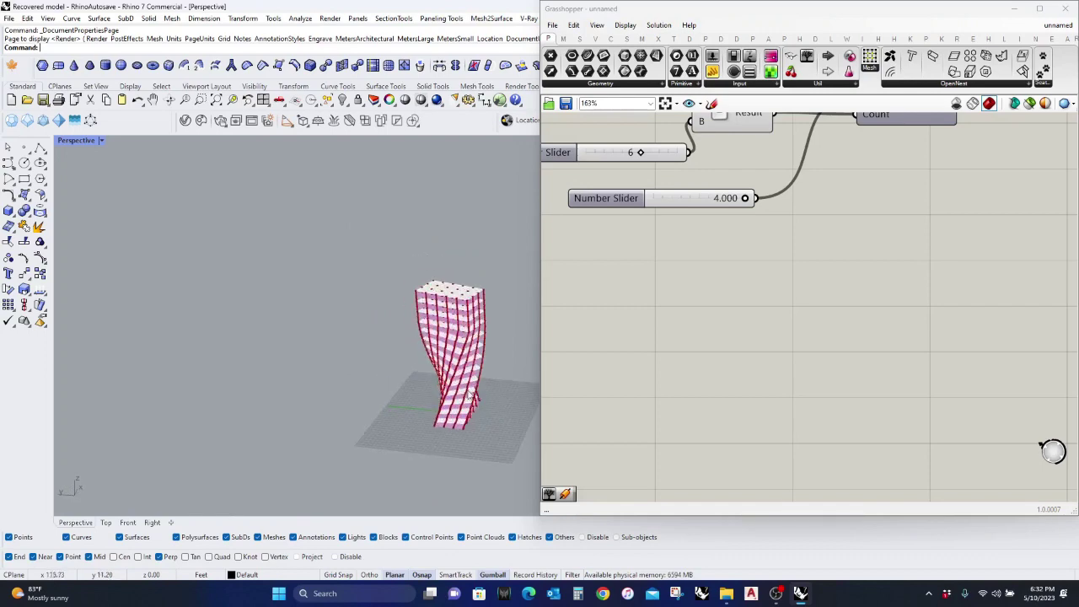
scroll(483, 386, "up", 9)
right_click_drag(411, 254, 373, 293)
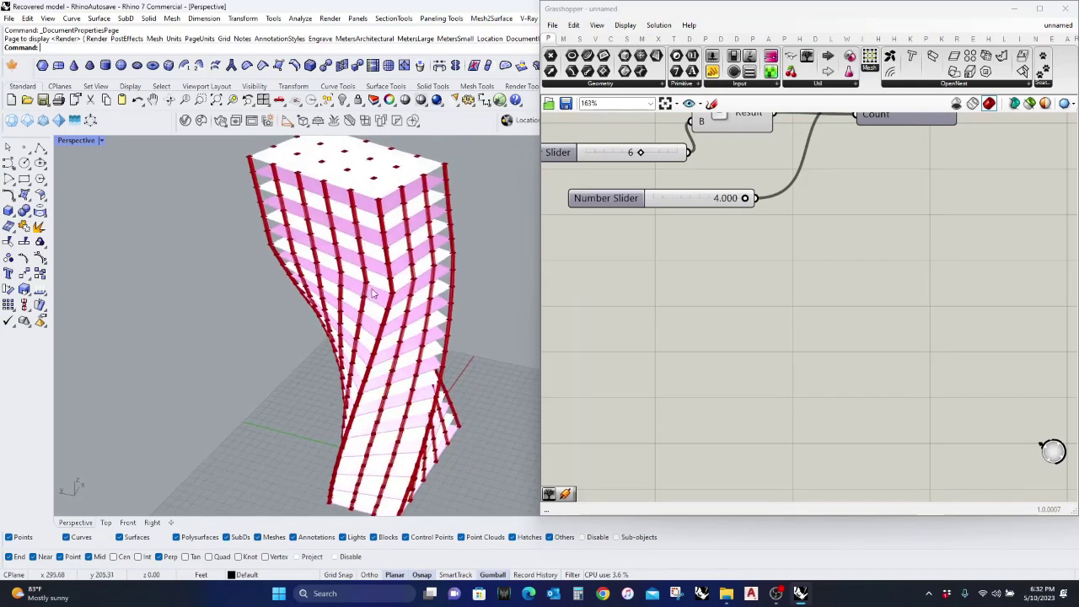
scroll(373, 293, "down", 3)
mouse_move(746, 198)
left_mouse_down()
mouse_move(626, 199)
mouse_move(761, 205)
left_mouse_up()
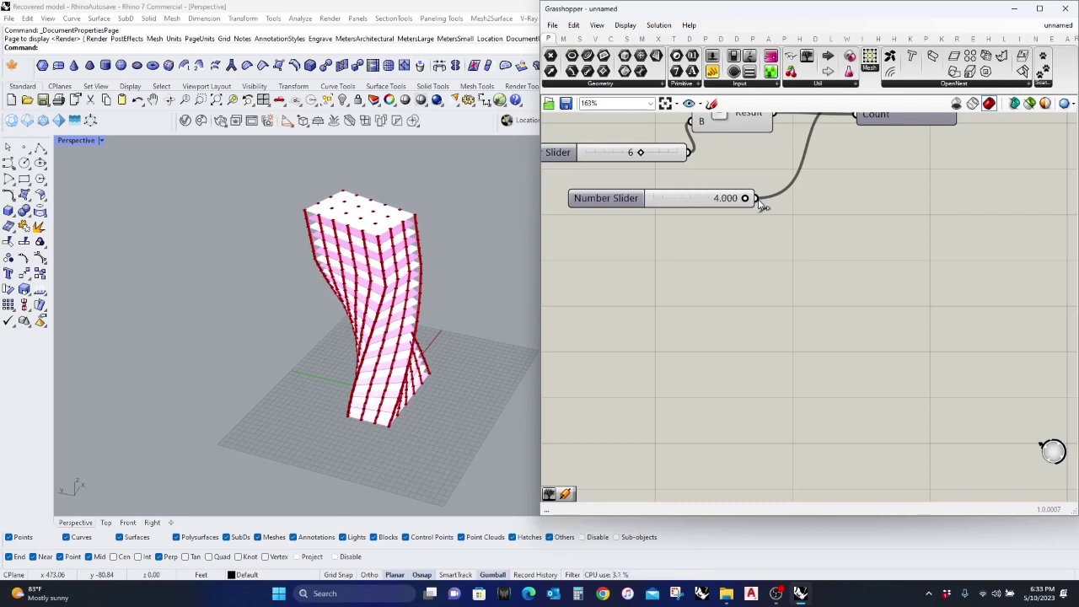
left_click_drag(725, 203, 778, 211)
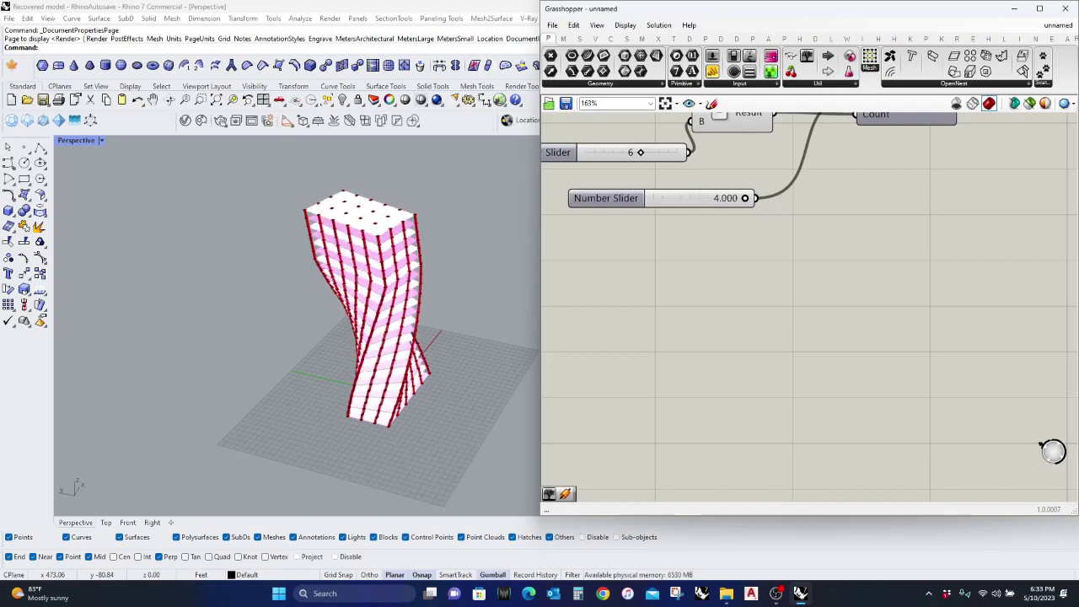